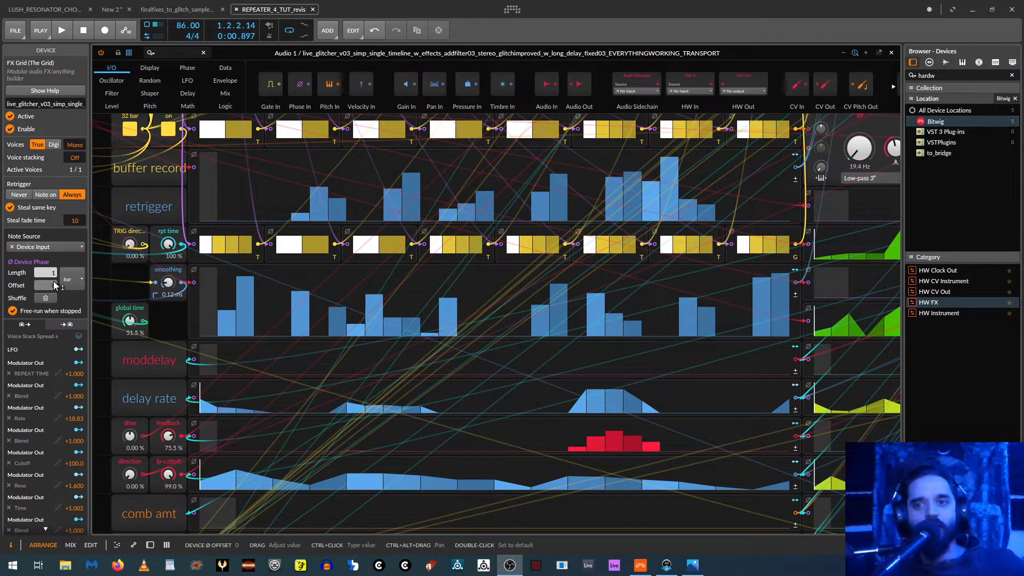
# Play the project from the start for a few bars and stop it to hear the glitch patch
pyautogui.click(82, 30)
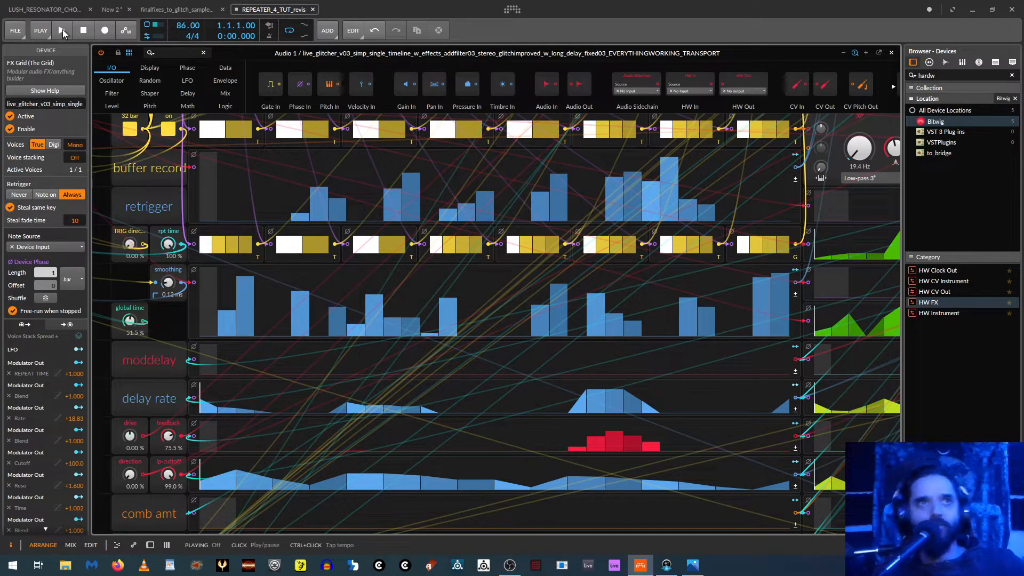
pyautogui.click(62, 31)
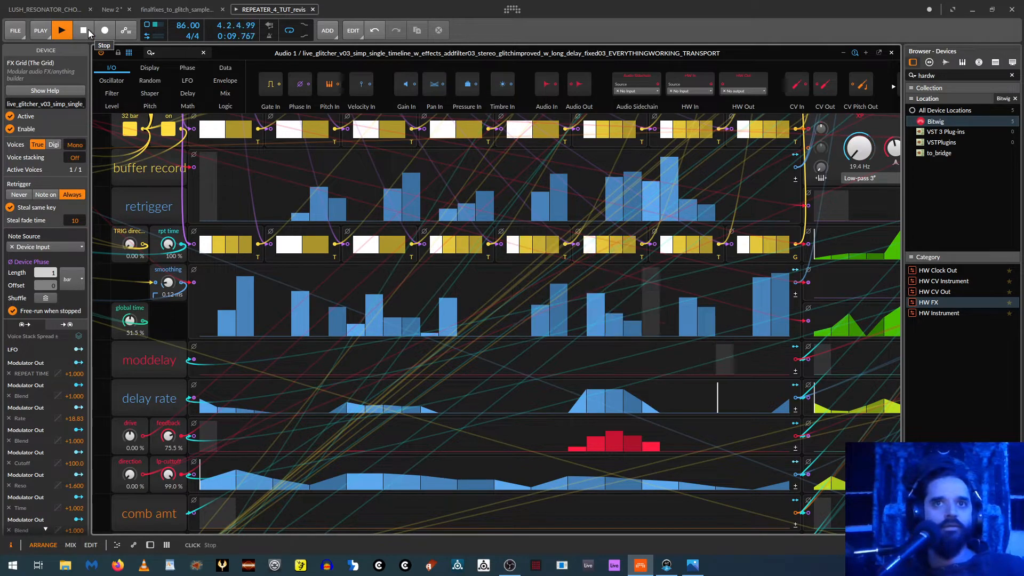
pyautogui.click(89, 32)
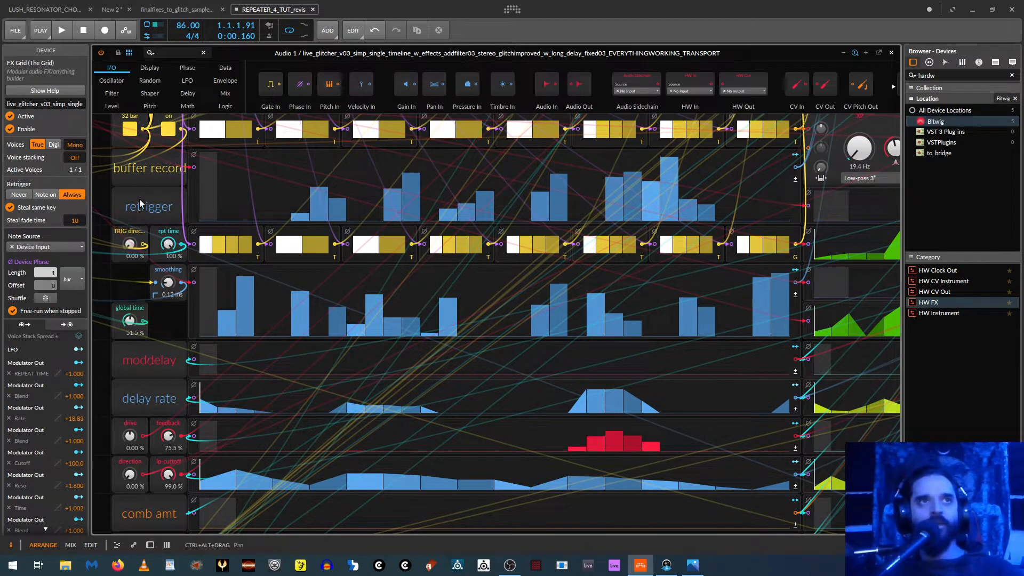
# Examine the sequencer lanes and the retrig time input, retrig divisions and buffer retrig sections of the patch
pyautogui.moveTo(104, 151); pyautogui.dragTo(120, 192)
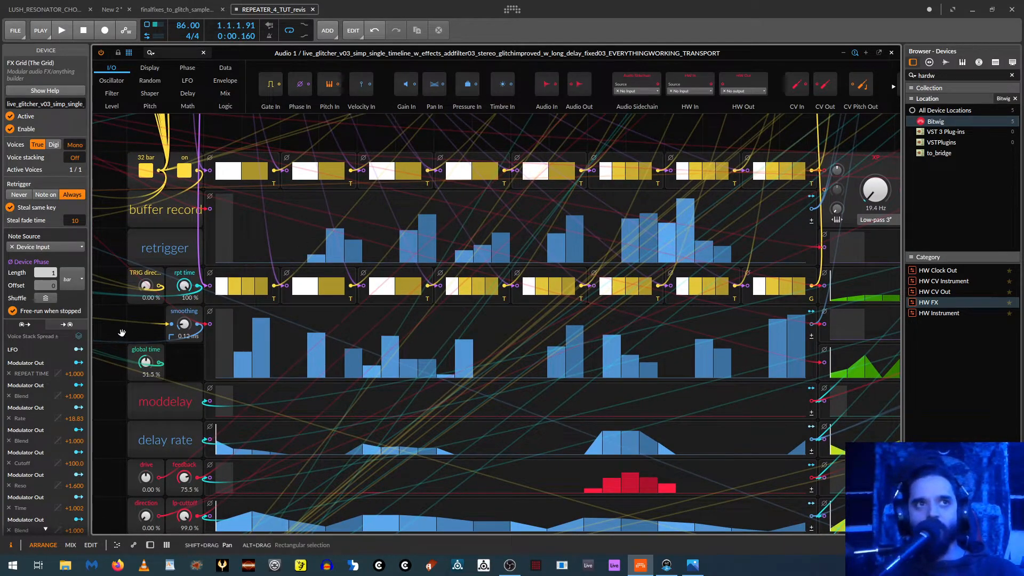
pyautogui.scroll(-4, 157, 274)
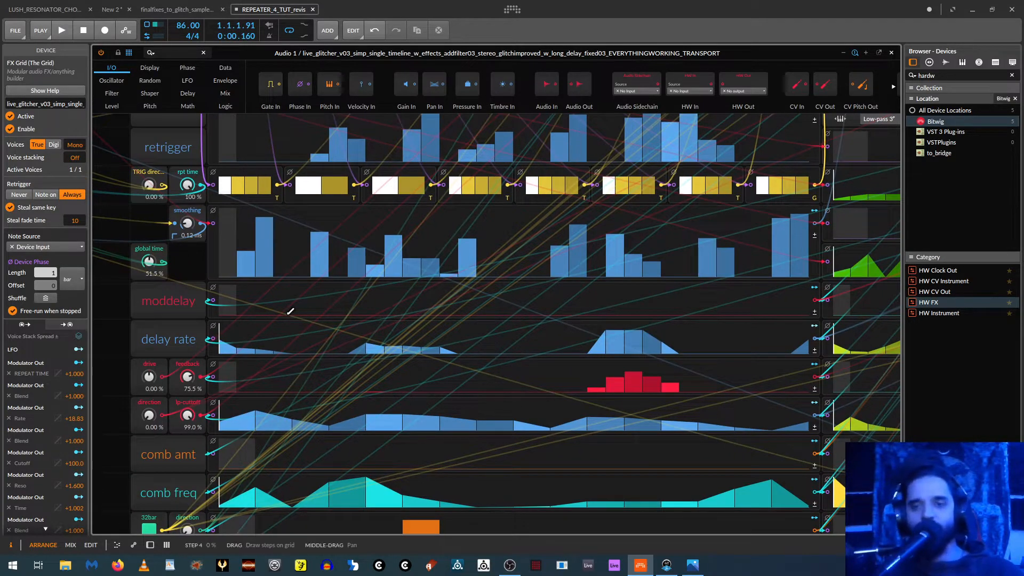
pyautogui.moveTo(115, 228); pyautogui.dragTo(175, 280)
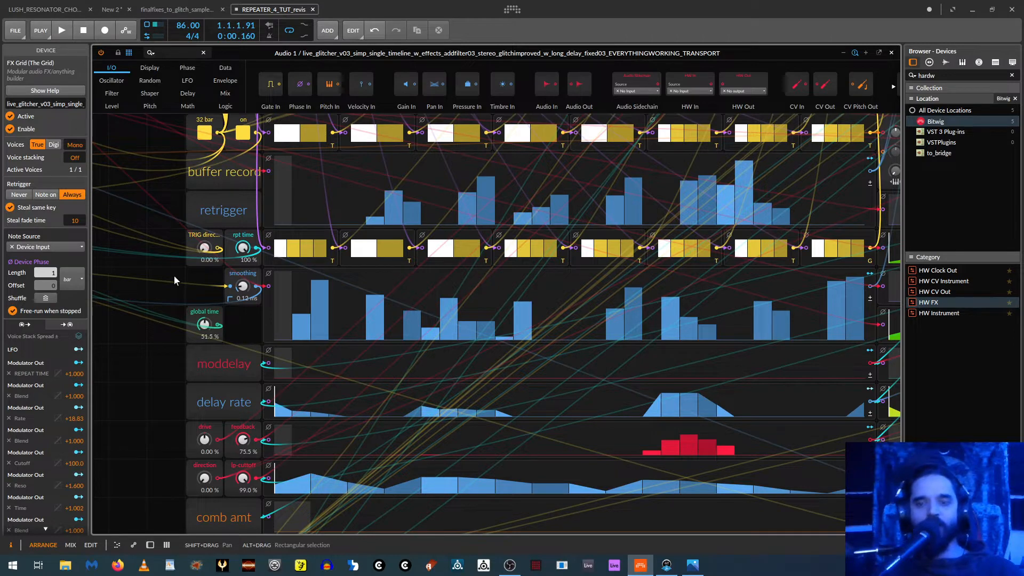
pyautogui.moveTo(156, 278); pyautogui.dragTo(92, 269)
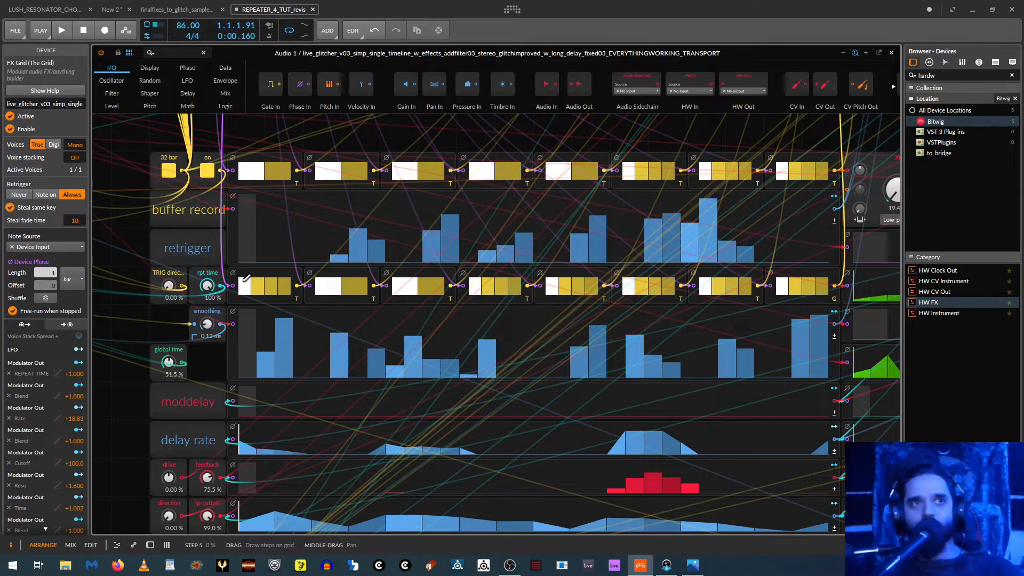
pyautogui.moveTo(112, 268); pyautogui.dragTo(774, 227)
pyautogui.moveTo(319, 361); pyautogui.dragTo(910, 410)
pyautogui.moveTo(630, 459); pyautogui.dragTo(627, 564)
pyautogui.moveTo(642, 482); pyautogui.dragTo(622, 559)
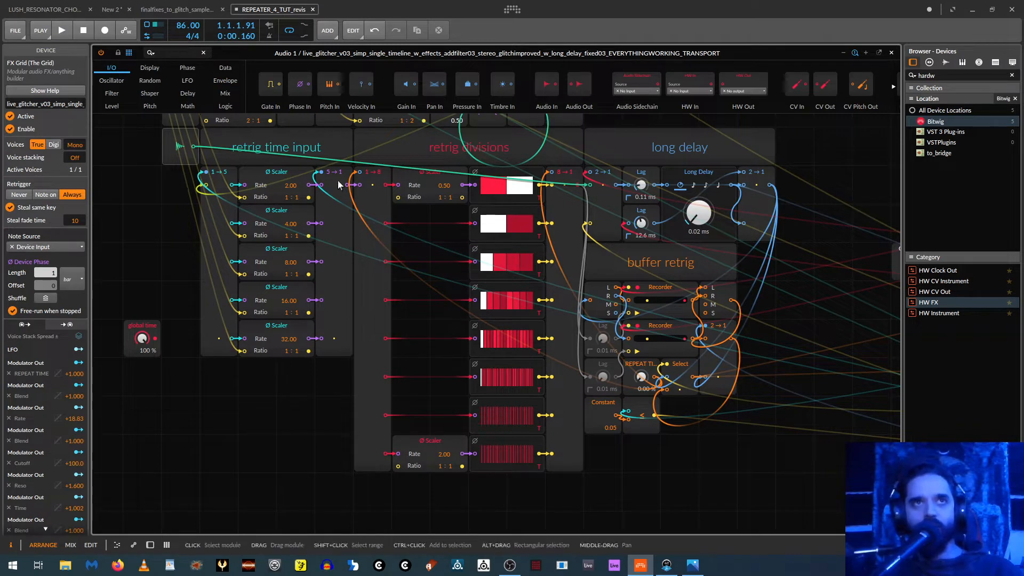
pyautogui.click(178, 52)
pyautogui.write('trigg')
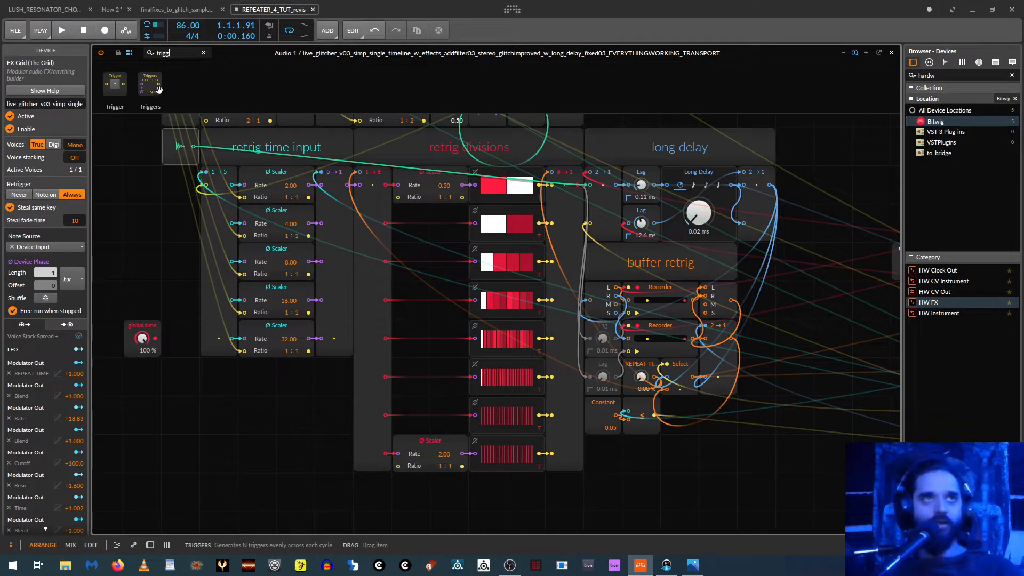
pyautogui.moveTo(150, 84); pyautogui.dragTo(265, 452)
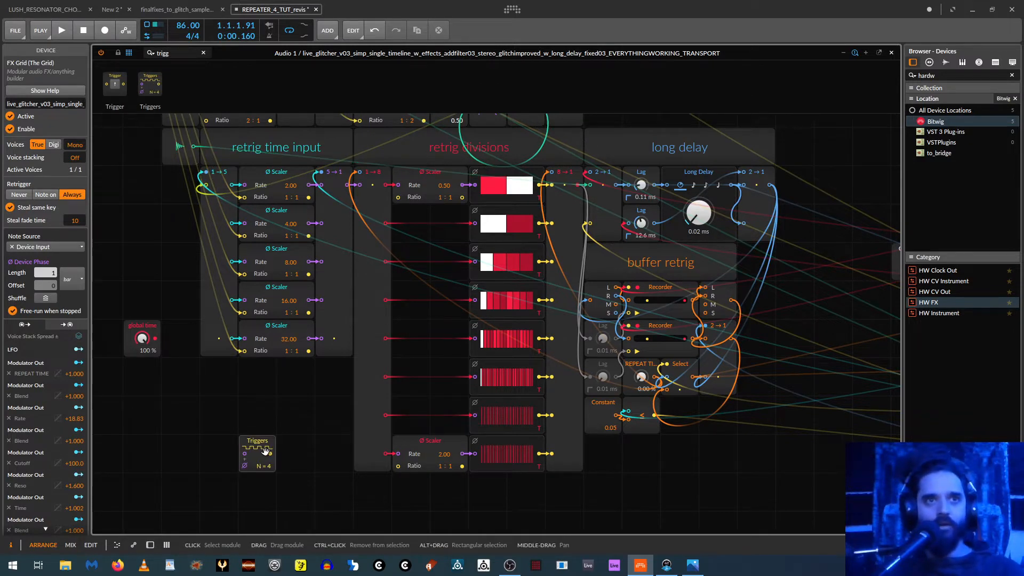
pyautogui.click(263, 451)
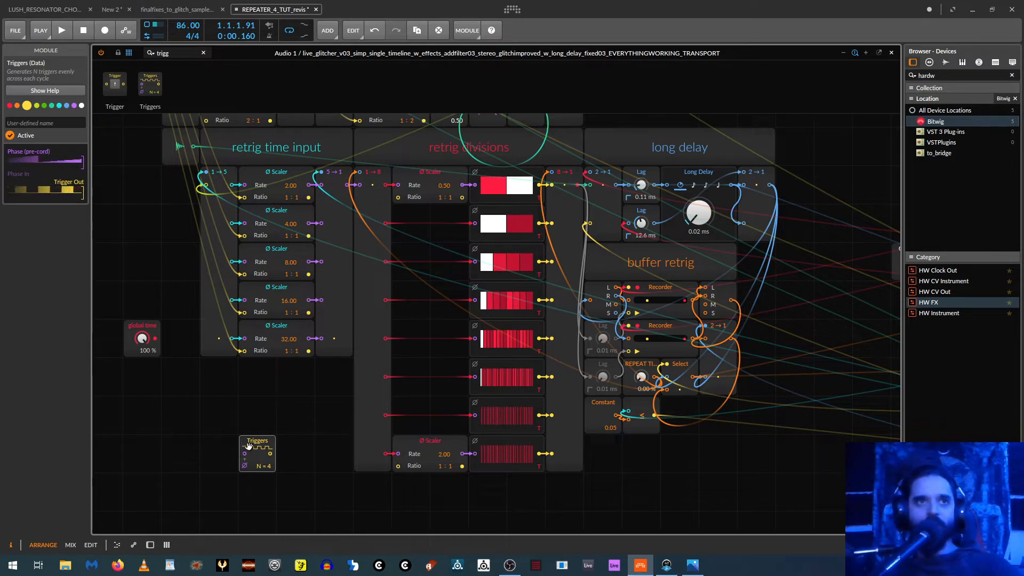
pyautogui.press('Delete')
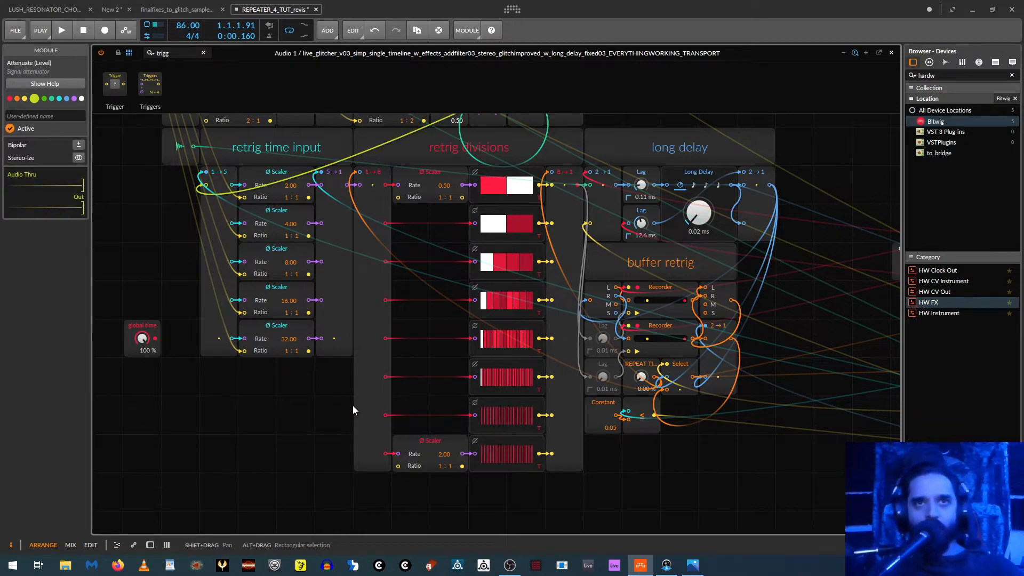
# Draw an even row of about 17% across steps 5 to 22 of the retrigger sequencer and play the result
pyautogui.moveTo(683, 441); pyautogui.dragTo(164, 464)
pyautogui.moveTo(609, 409); pyautogui.dragTo(241, 529)
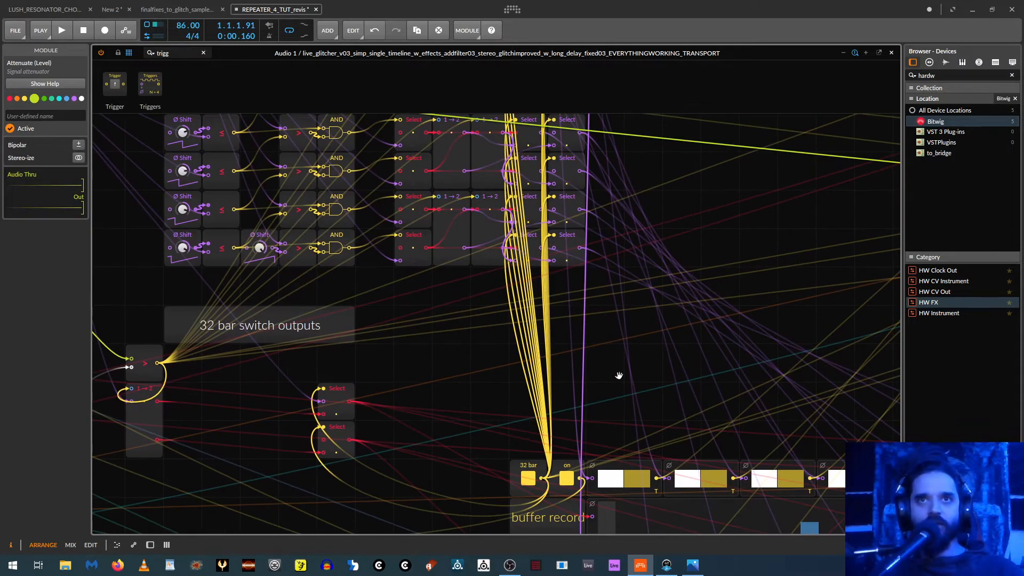
pyautogui.moveTo(619, 376); pyautogui.dragTo(245, 464)
pyautogui.moveTo(480, 324); pyautogui.dragTo(449, 82)
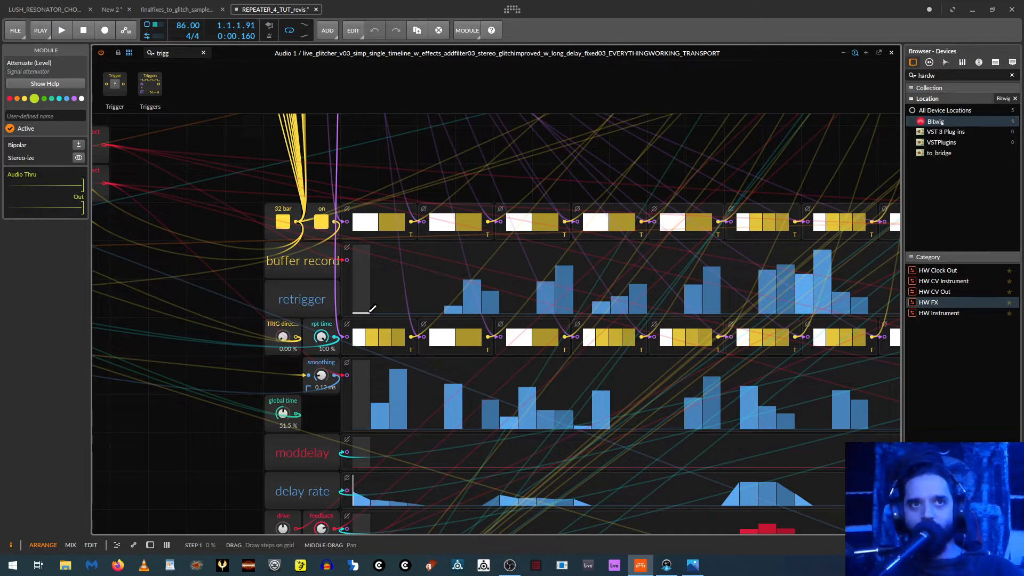
pyautogui.moveTo(371, 311); pyautogui.dragTo(370, 308)
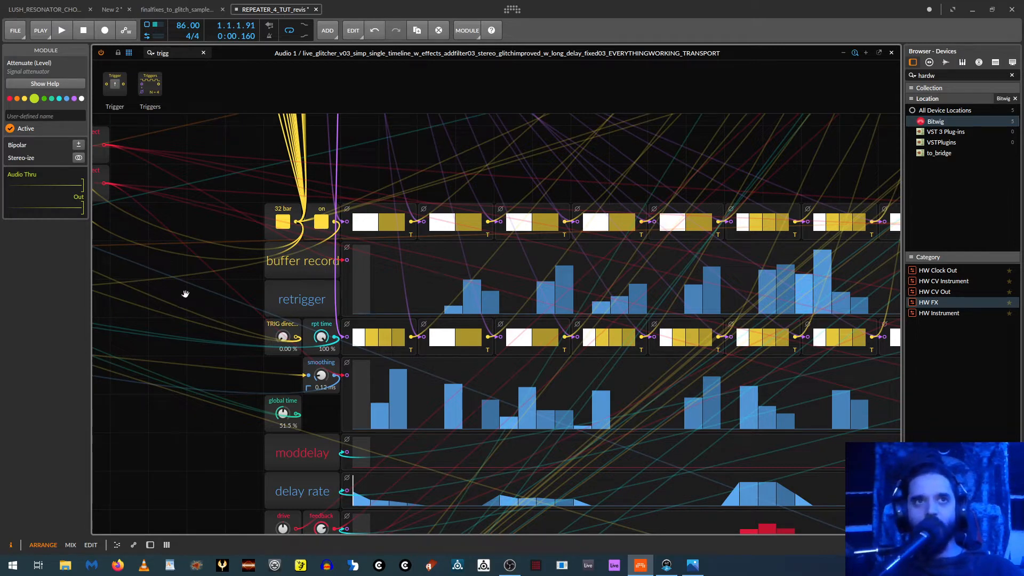
pyautogui.moveTo(172, 289); pyautogui.dragTo(295, 294)
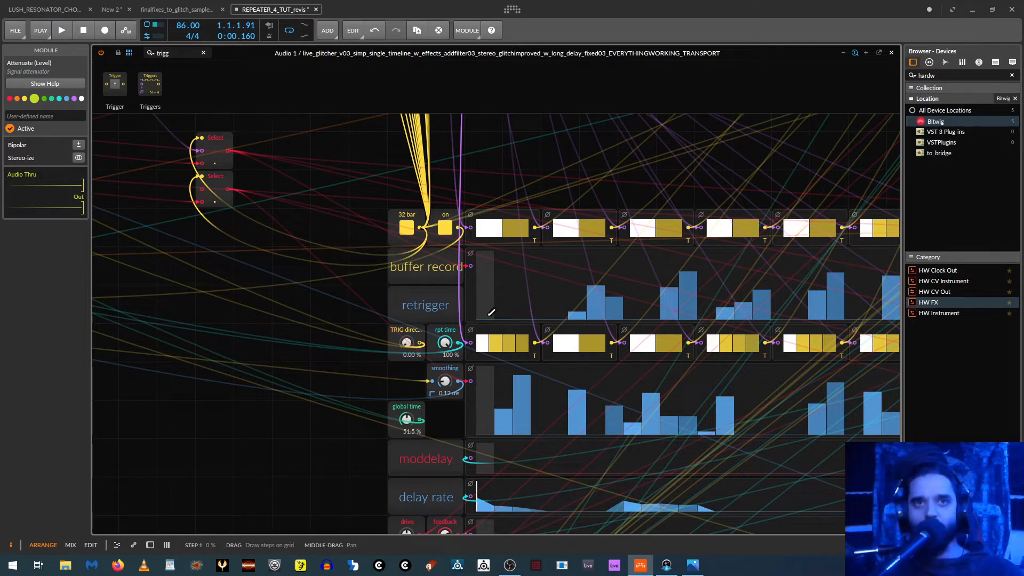
pyautogui.moveTo(325, 344); pyautogui.dragTo(120, 310)
pyautogui.moveTo(338, 148); pyautogui.dragTo(299, 145)
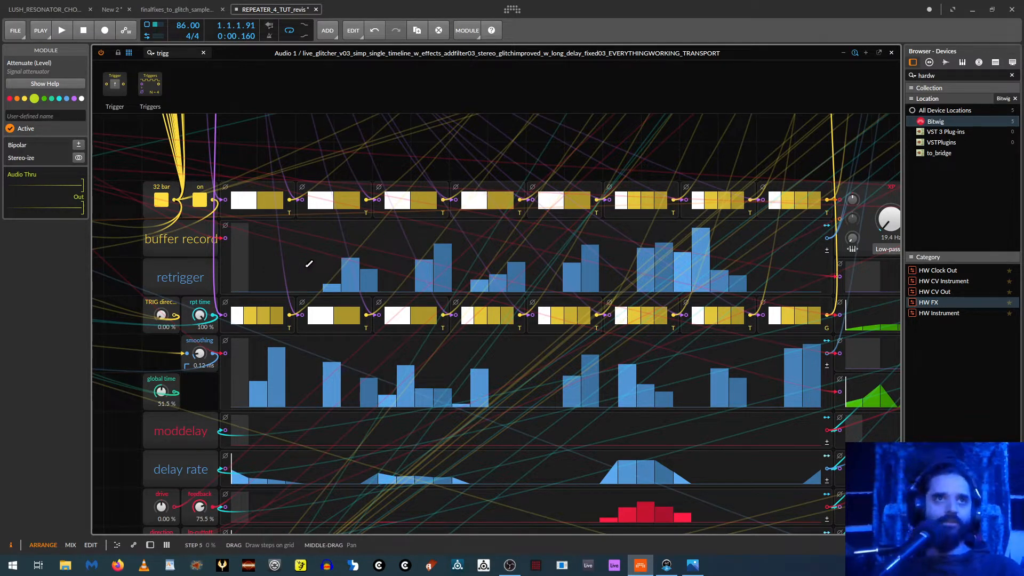
pyautogui.moveTo(314, 279); pyautogui.dragTo(629, 276)
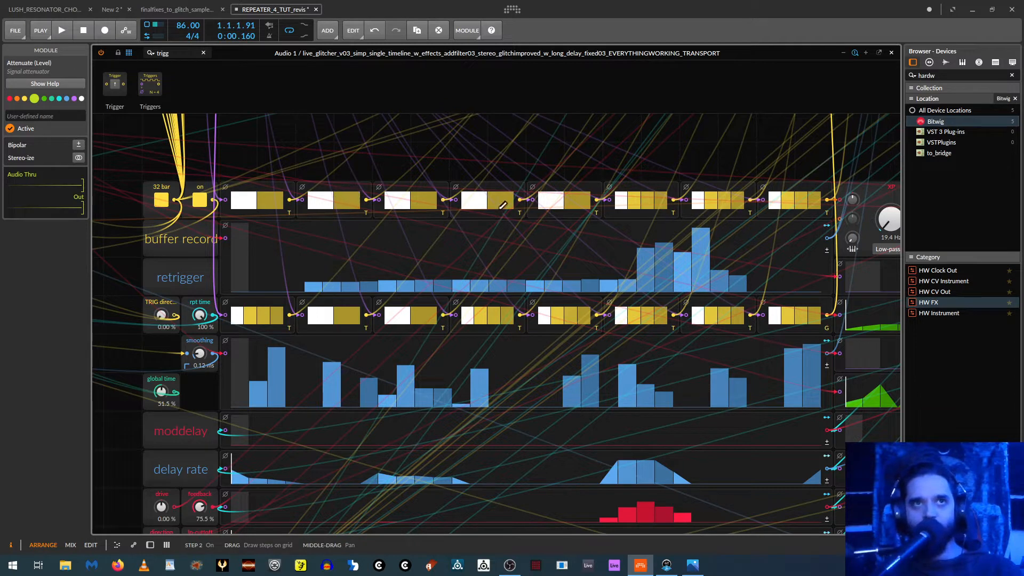
pyautogui.press('space')
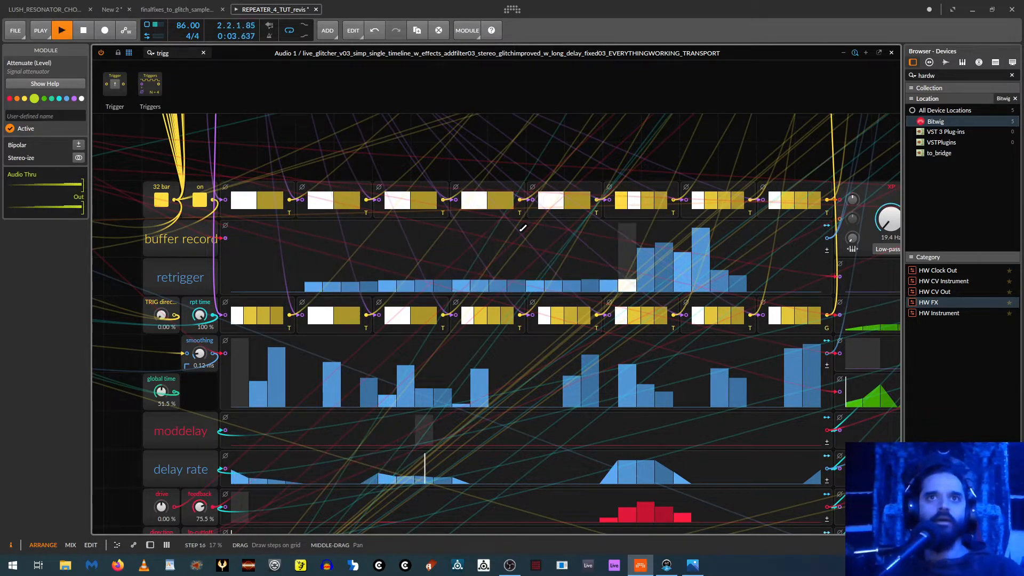
pyautogui.press('space')
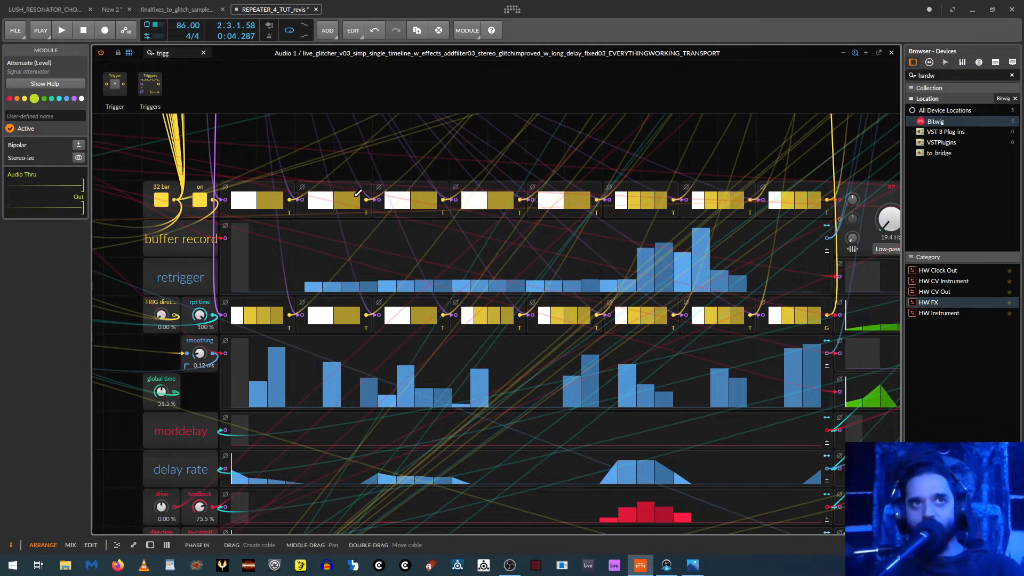
# Switch off the upper row's gates from the second module's second step through the fifth module and play the result
pyautogui.moveTo(352, 193); pyautogui.dragTo(585, 198)
pyautogui.press('space')
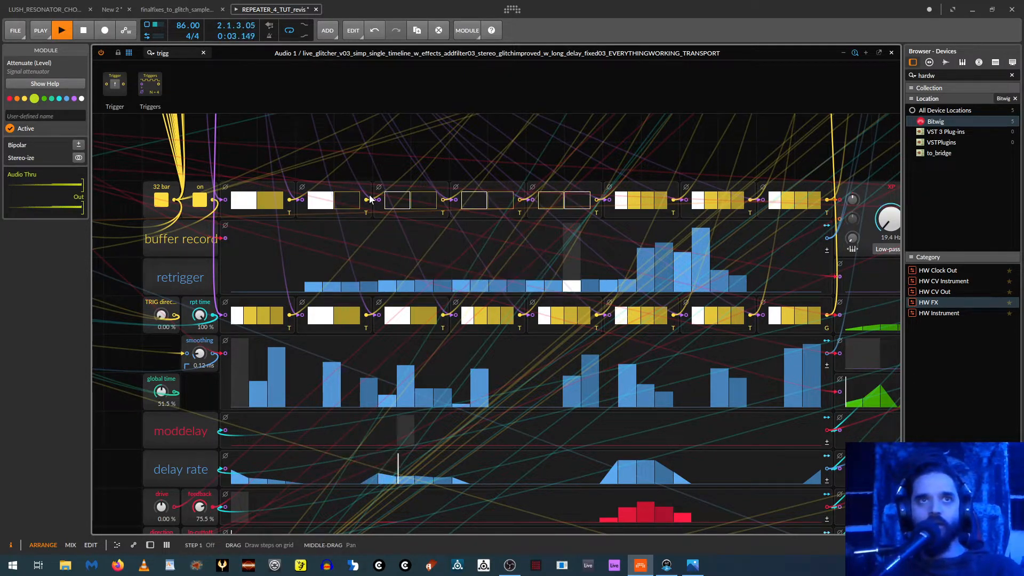
pyautogui.press('space')
# Switch the gates of the second to fifth modules in the upper gate row back on
pyautogui.click(347, 199)
pyautogui.click(399, 199)
pyautogui.click(404, 197)
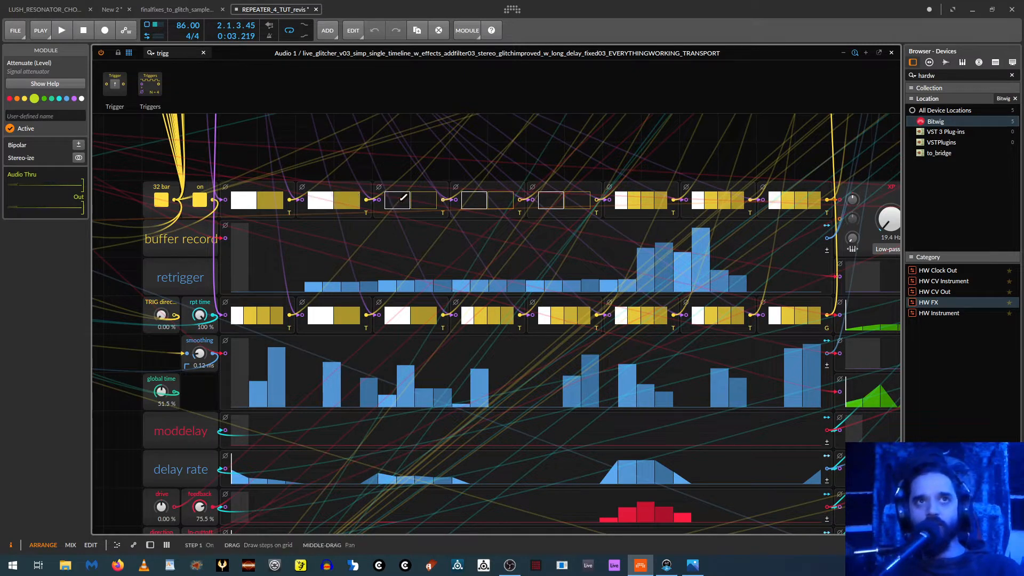
pyautogui.click(421, 200)
pyautogui.click(406, 199)
pyautogui.click(492, 198)
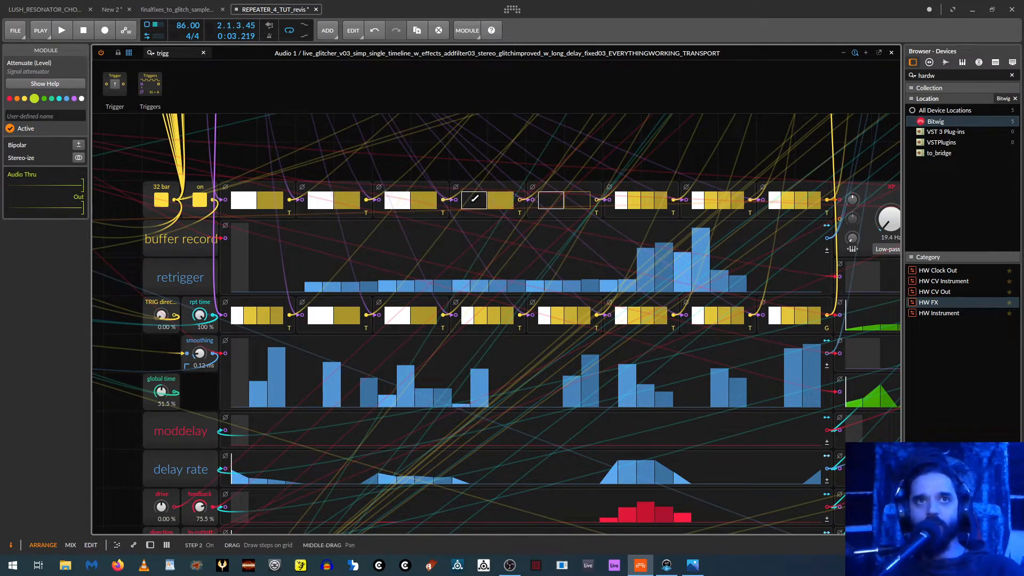
pyautogui.click(473, 199)
pyautogui.click(550, 200)
pyautogui.click(576, 200)
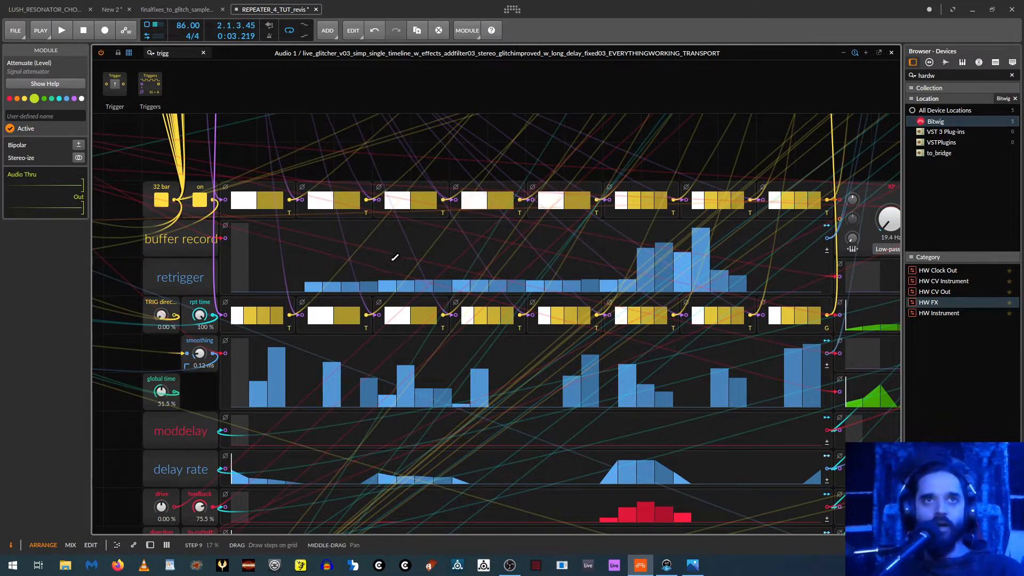
# Set the third Gates module in the upper gate row to a step count of 4 and play the result
pyautogui.click(382, 213)
pyautogui.moveTo(79, 151); pyautogui.dragTo(79, 141)
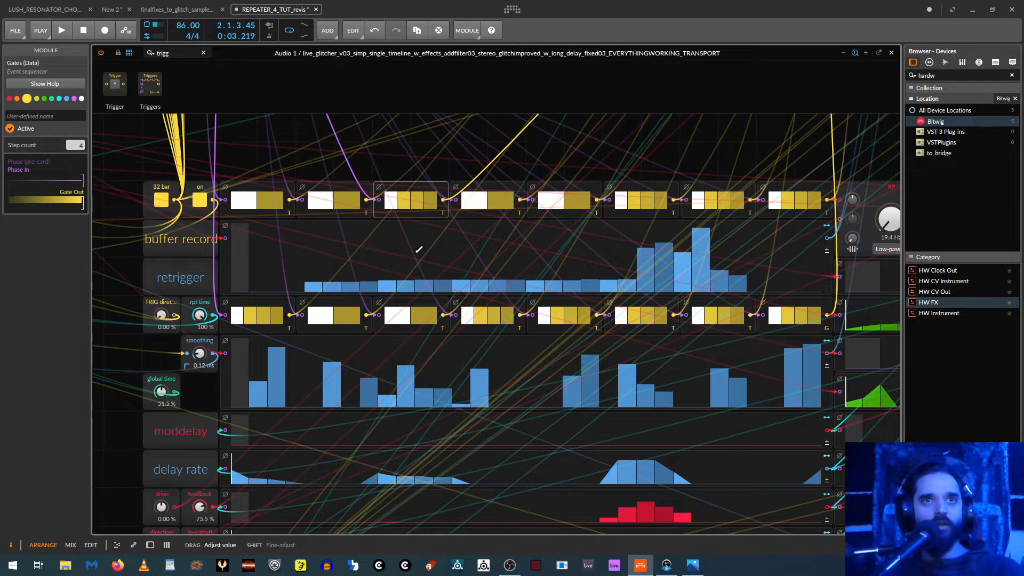
pyautogui.click(394, 273)
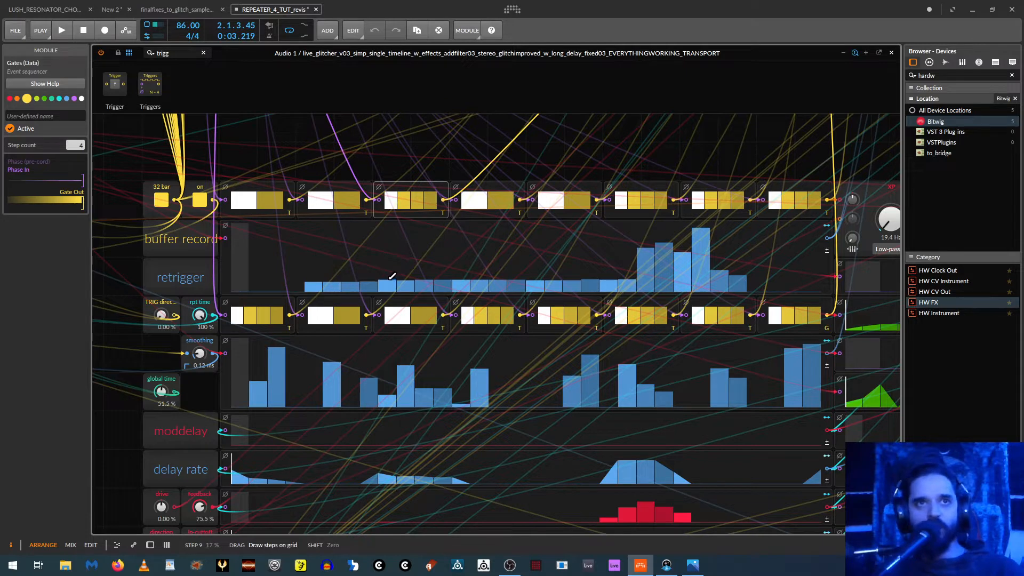
pyautogui.press('space')
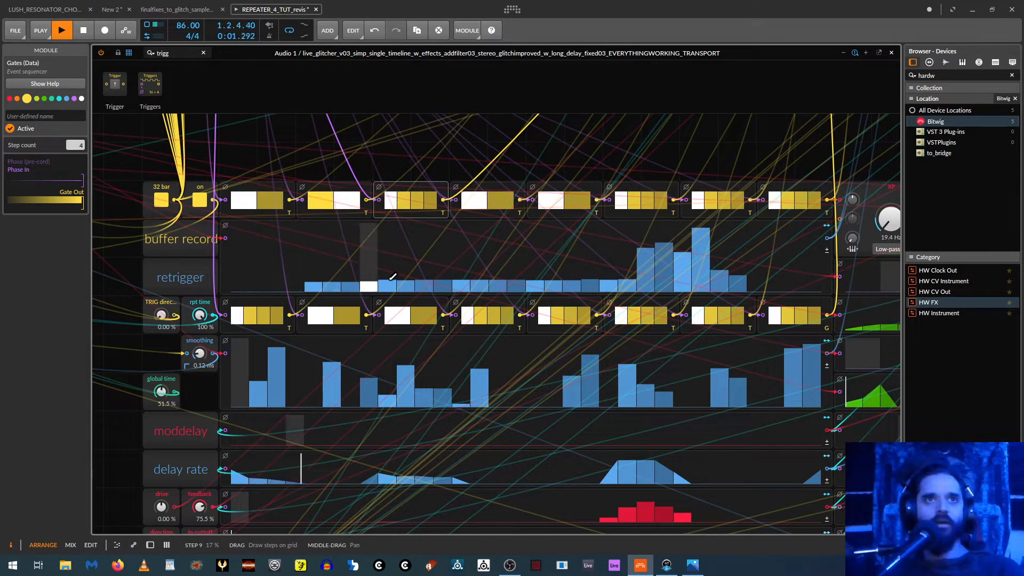
pyautogui.press('space')
# Redraw steps 9 to 19 of the retrigger sequencer with varied heights, playing the pattern after raising steps 9 to 12
pyautogui.moveTo(388, 274); pyautogui.dragTo(443, 261)
pyautogui.press('space')
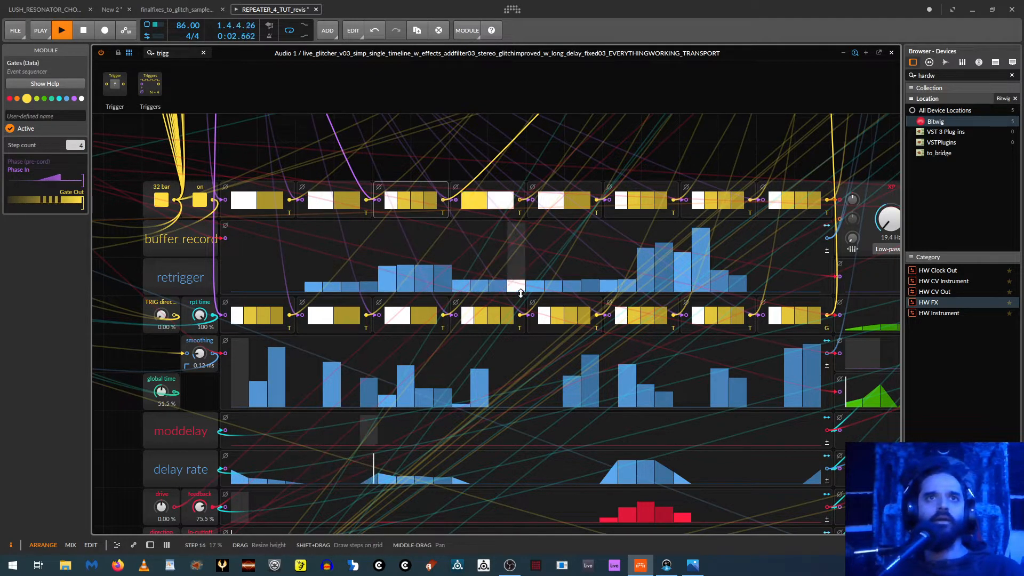
pyautogui.press('space')
pyautogui.moveTo(447, 272)
pyautogui.mouseDown()
pyautogui.moveTo(383, 270)
pyautogui.moveTo(469, 288)
pyautogui.moveTo(581, 291)
pyautogui.mouseUp()
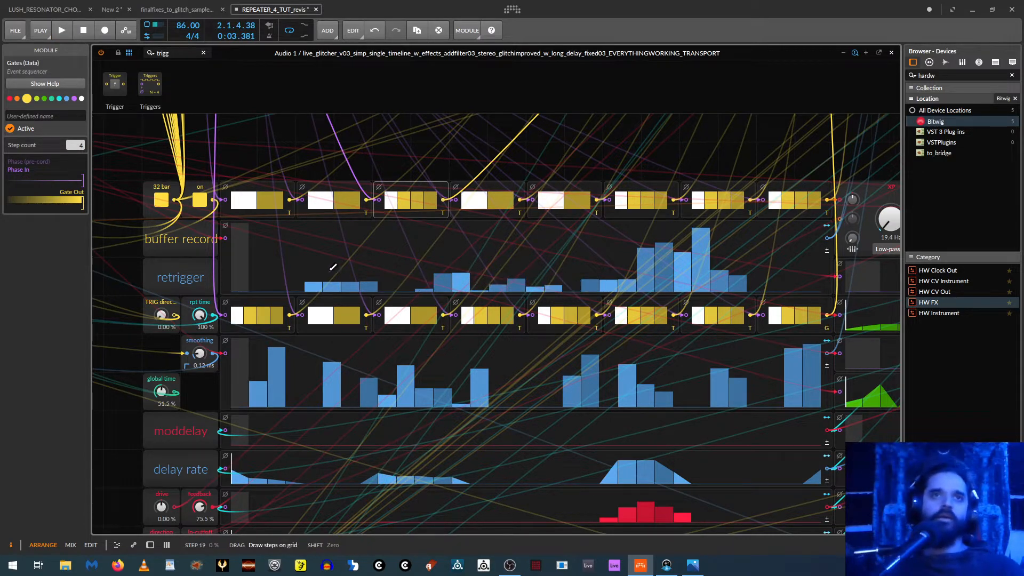
# Inspect the trans Transport module and the scalers and direction_switcher section it feeds
pyautogui.moveTo(128, 225); pyautogui.dragTo(202, 189)
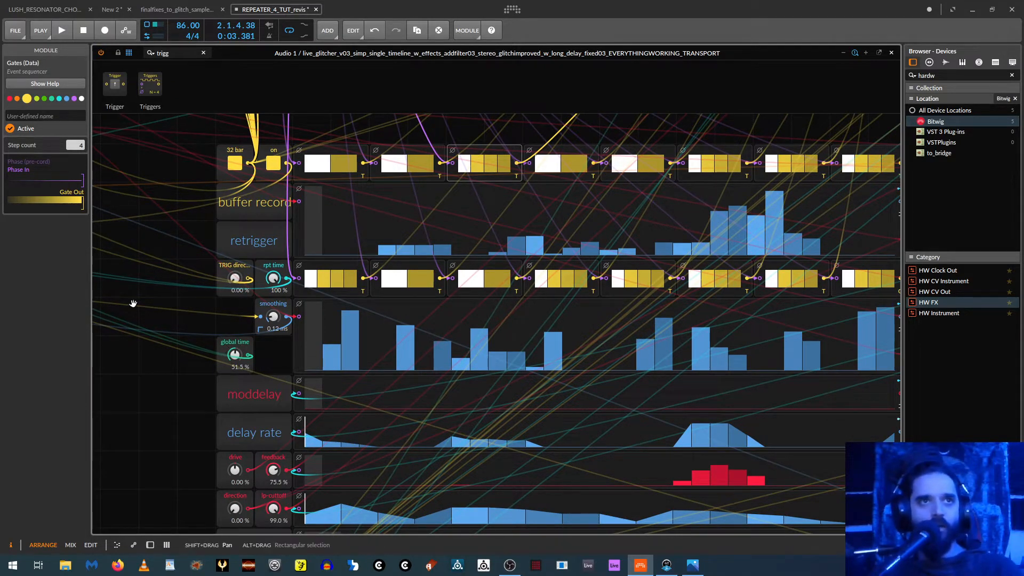
pyautogui.moveTo(132, 300); pyautogui.dragTo(506, 300)
pyautogui.scroll(-2, 262, 307)
pyautogui.scroll(4, 262, 311)
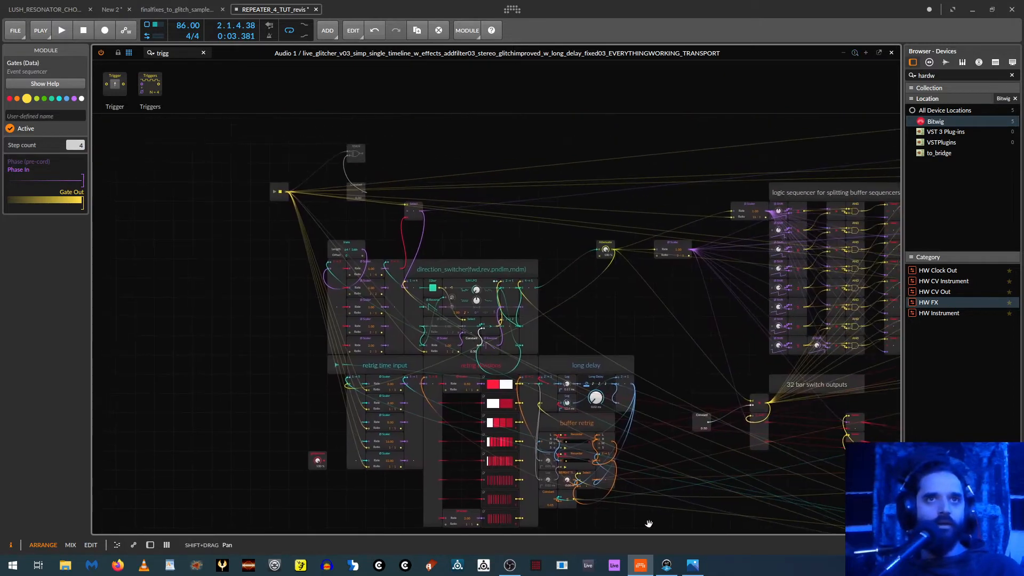
pyautogui.moveTo(191, 273); pyautogui.dragTo(254, 323)
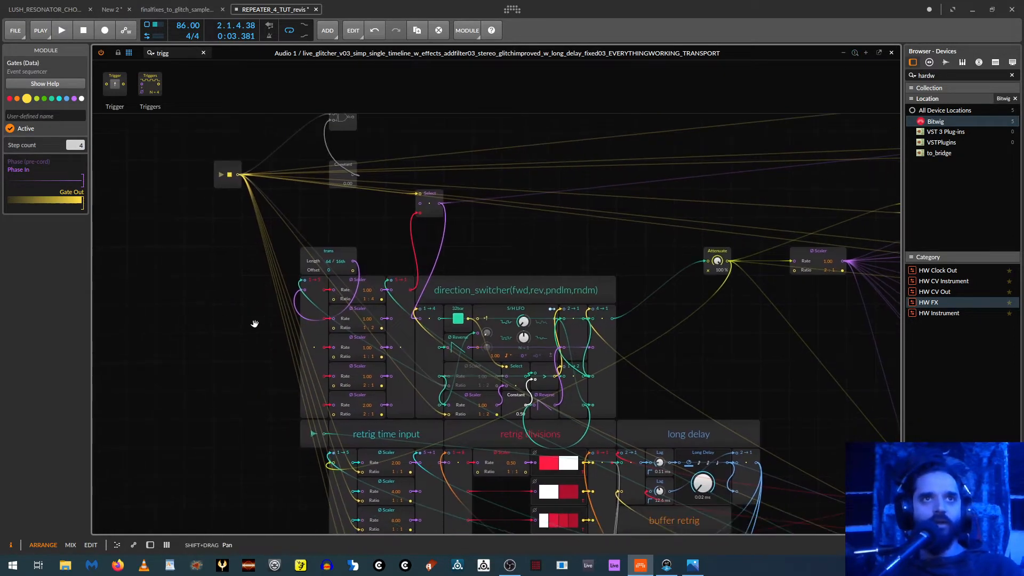
pyautogui.click(334, 253)
pyautogui.moveTo(406, 230); pyautogui.dragTo(396, 199)
pyautogui.scroll(2, 493, 226)
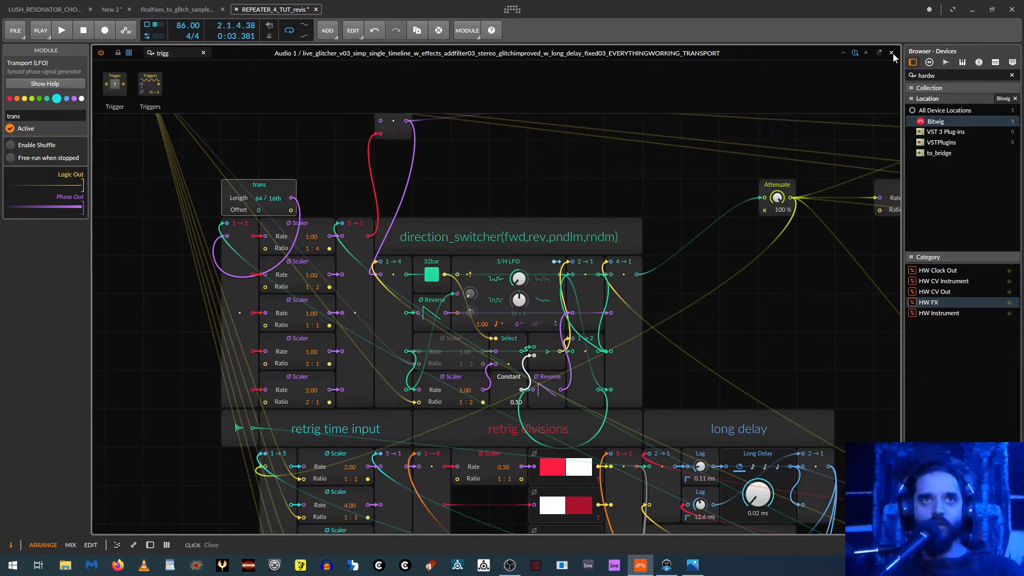
# Redraw steps 5 to 19 of the retrigger sequencer as sparse, separate bars of varied height
pyautogui.moveTo(801, 309); pyautogui.dragTo(72, 275)
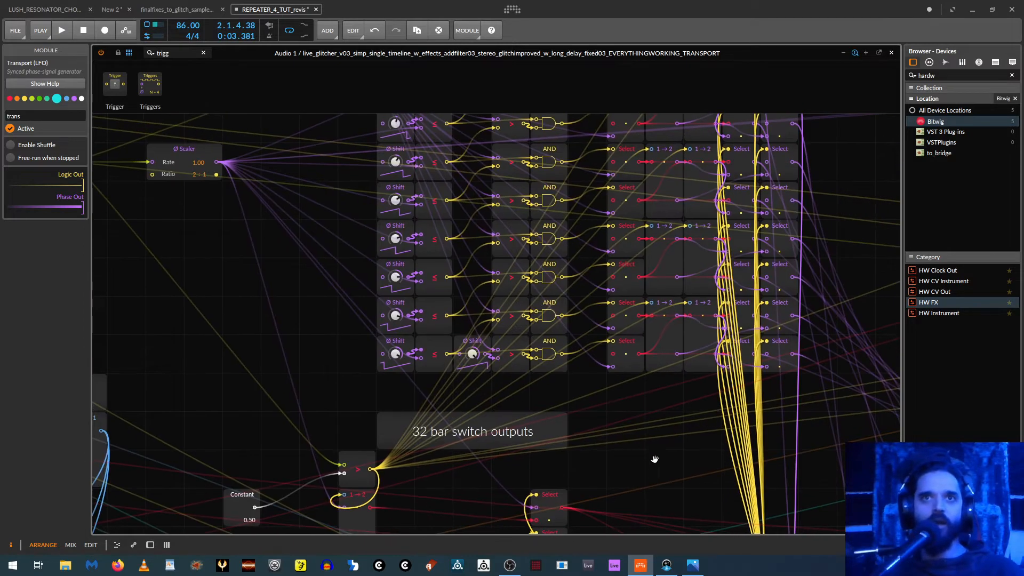
pyautogui.moveTo(654, 459); pyautogui.dragTo(172, 143)
pyautogui.moveTo(430, 325)
pyautogui.mouseDown()
pyautogui.moveTo(666, 344)
pyautogui.moveTo(606, 359)
pyautogui.moveTo(514, 352)
pyautogui.mouseUp()
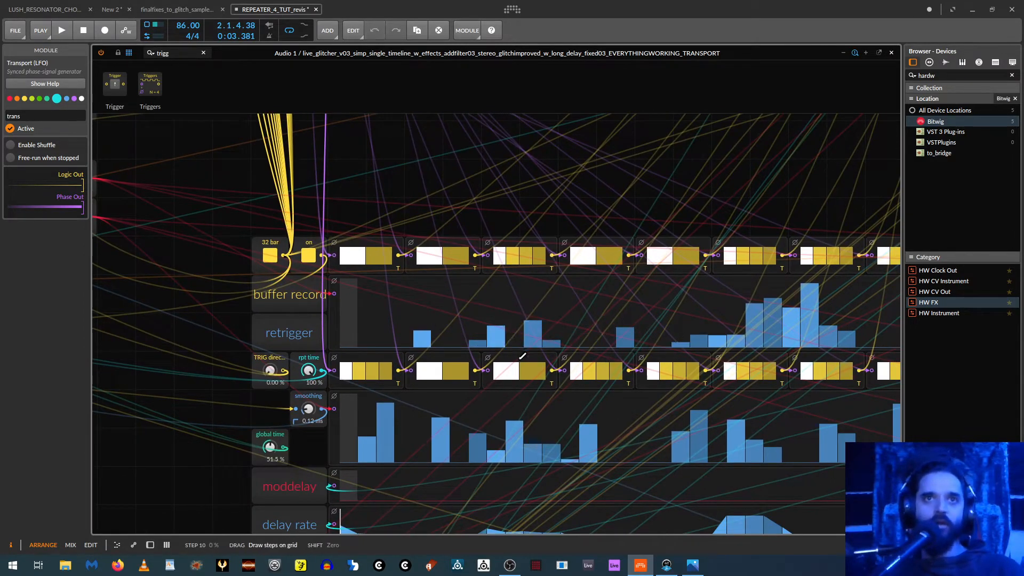
# Raise step 7 of the retrigger sequencer and close the Grid editor
pyautogui.click(459, 310)
pyautogui.click(891, 53)
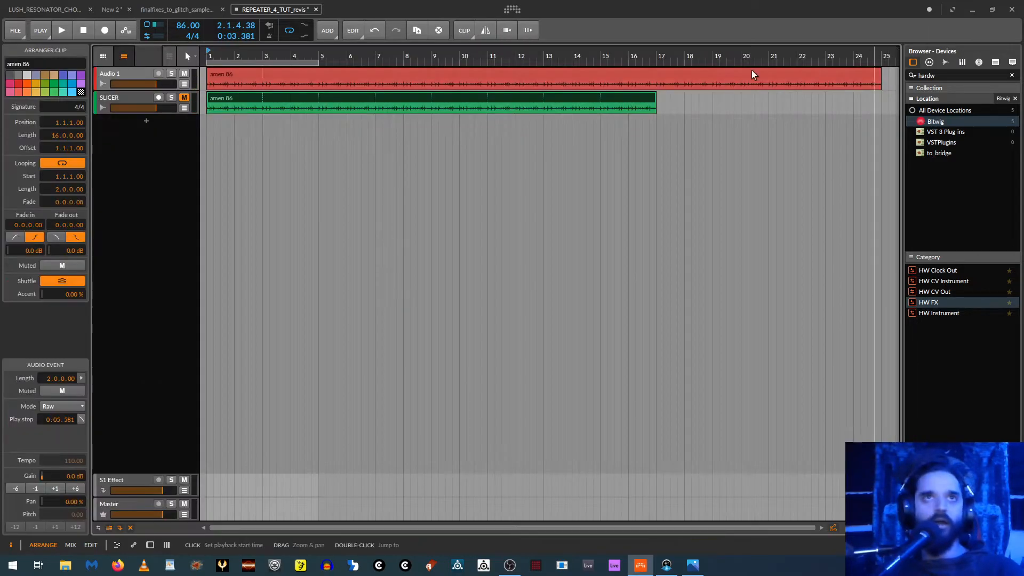
# Reopen the Audio 1 track's FX Grid patch in a detached window below the arranger tracks, showing the gate rows and sequencers
pyautogui.click(101, 97)
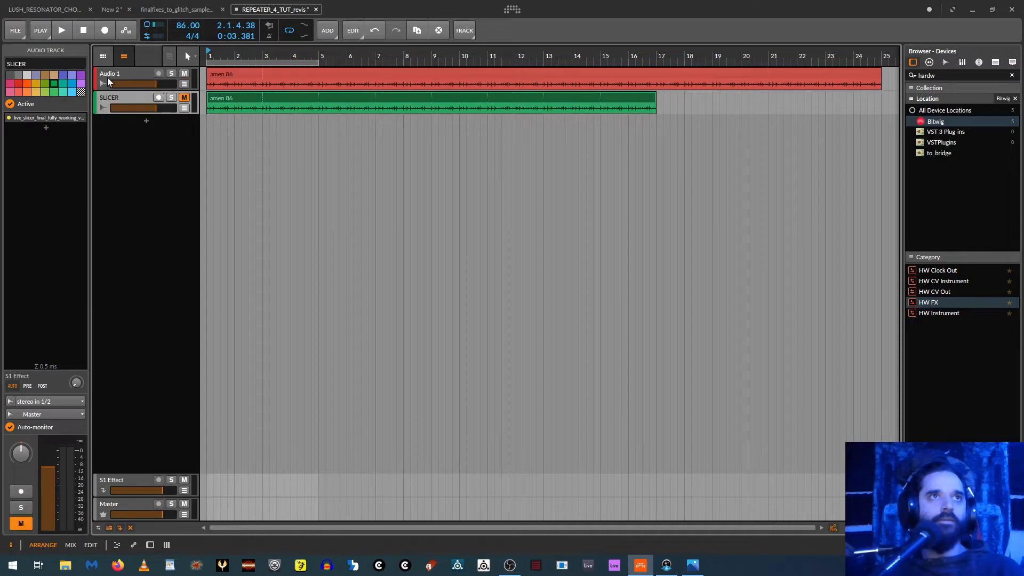
pyautogui.doubleClick(105, 78)
pyautogui.click(296, 459)
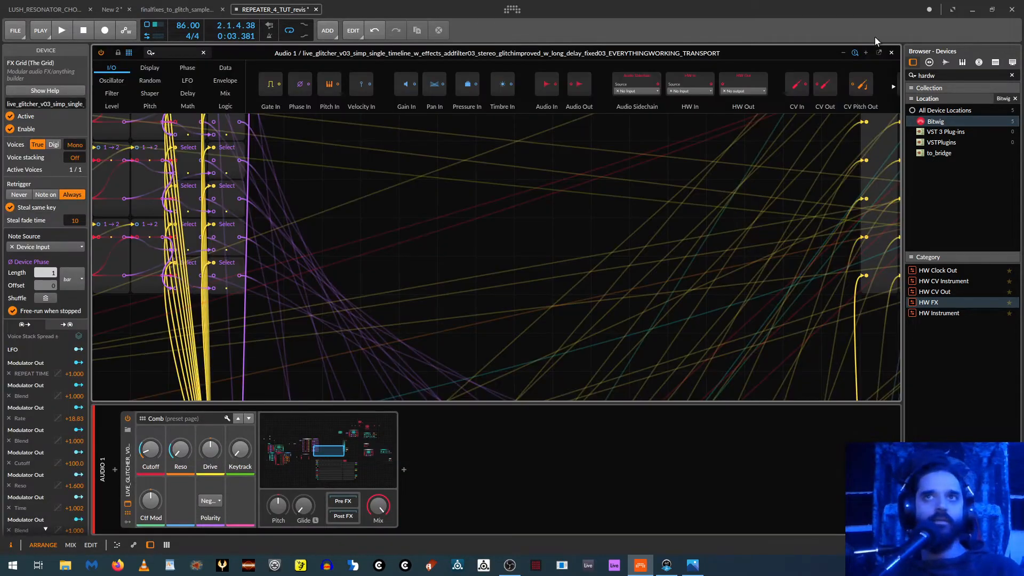
pyautogui.click(879, 52)
pyautogui.moveTo(576, 109); pyautogui.dragTo(563, 146)
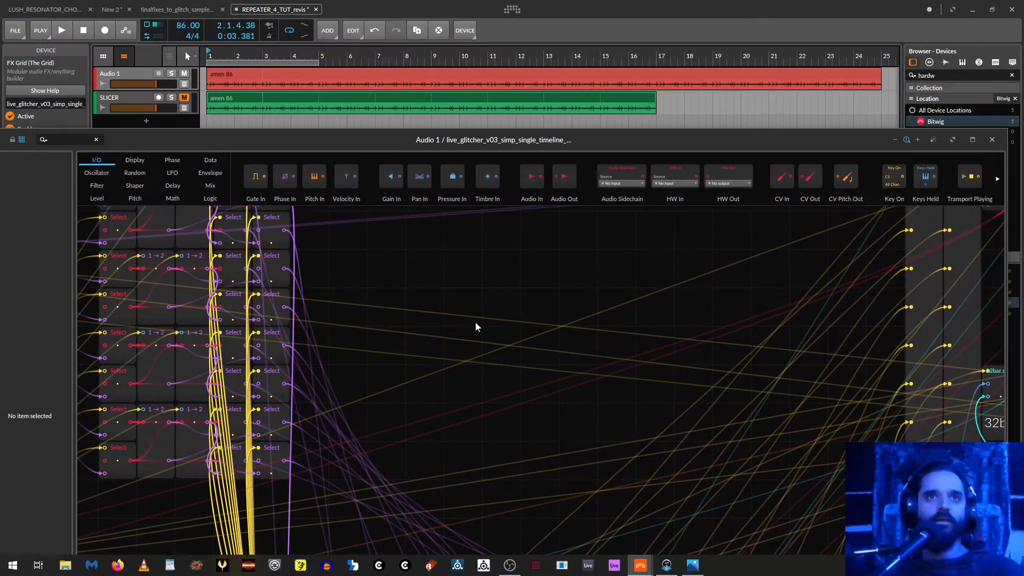
pyautogui.scroll(-8, 475, 327)
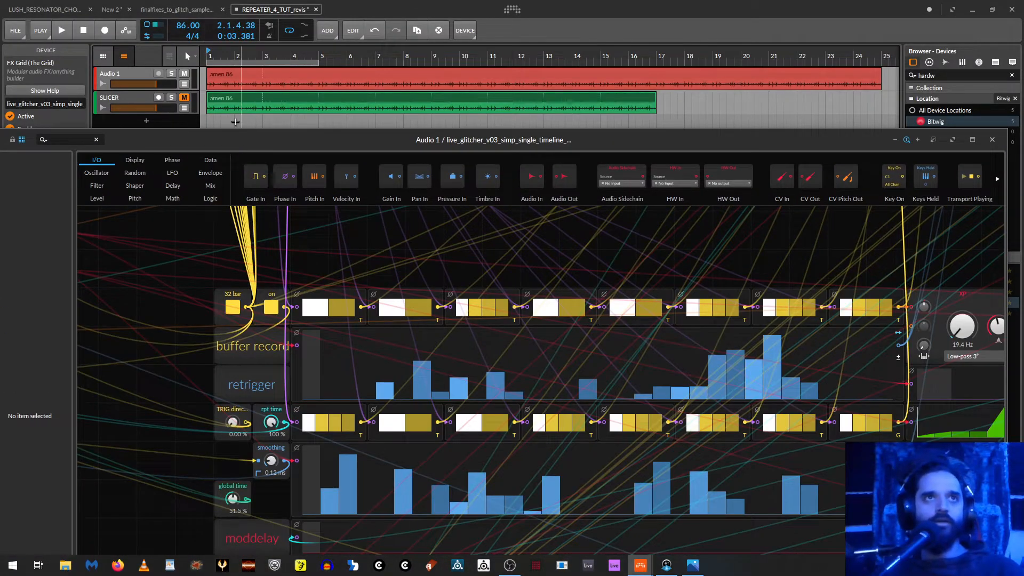
# Play the arrangement briefly from bar 2 and from bar 3 while watching the gate rows, and return the playback start to bar 1
pyautogui.click(234, 121)
pyautogui.press('space')
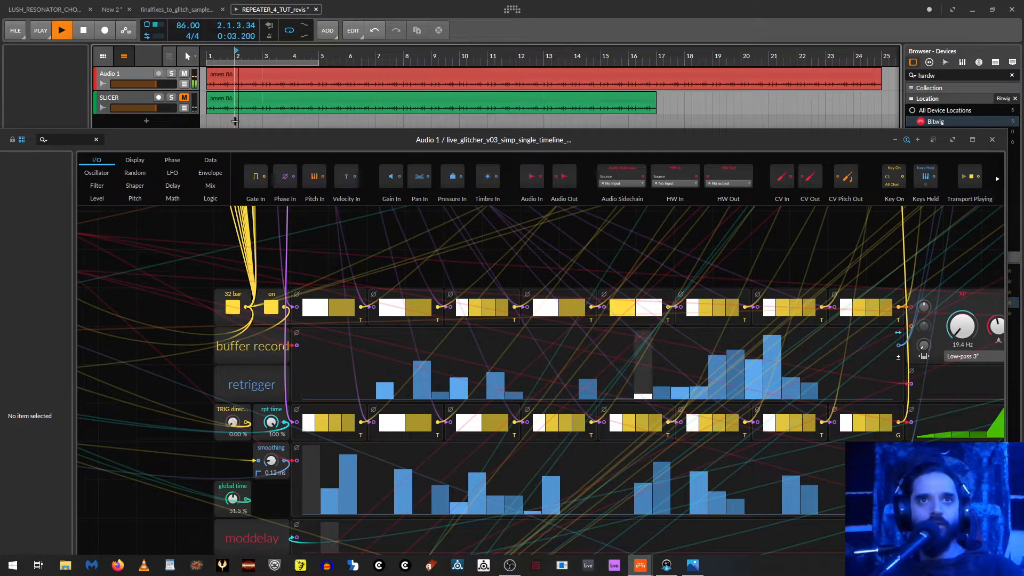
pyautogui.press('space')
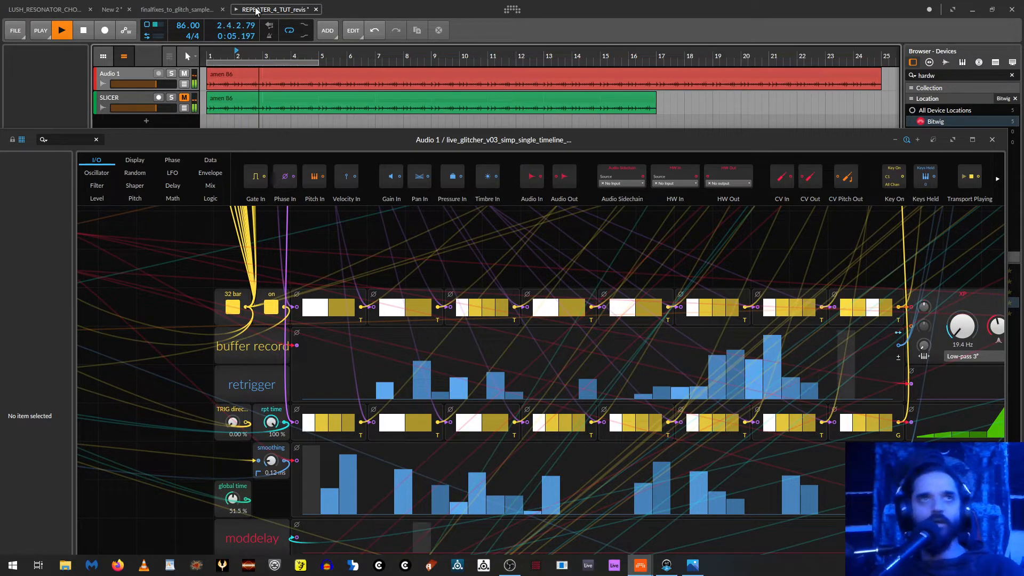
pyautogui.click(266, 106)
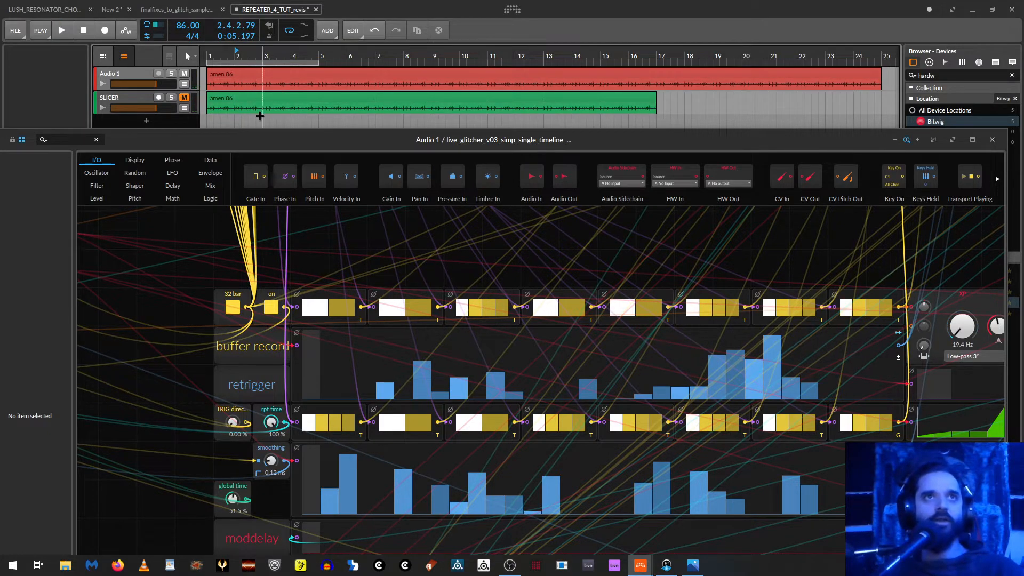
pyautogui.press('space')
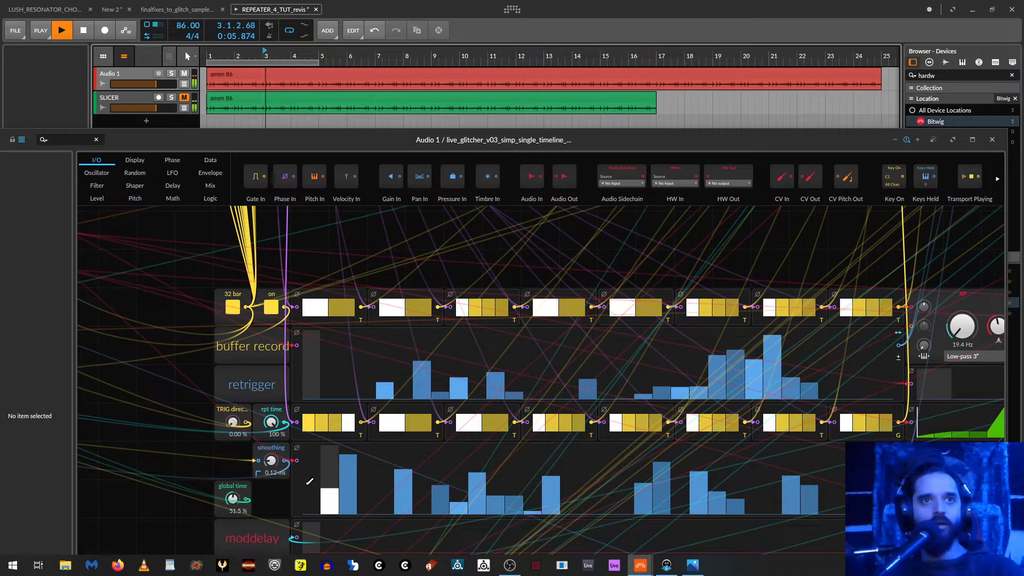
pyautogui.press('space')
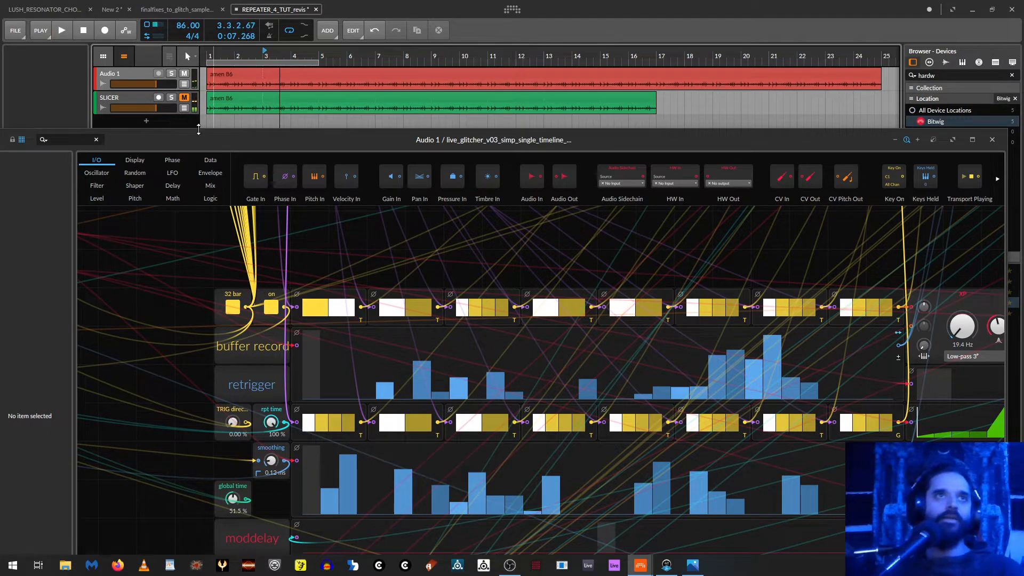
pyautogui.click(208, 124)
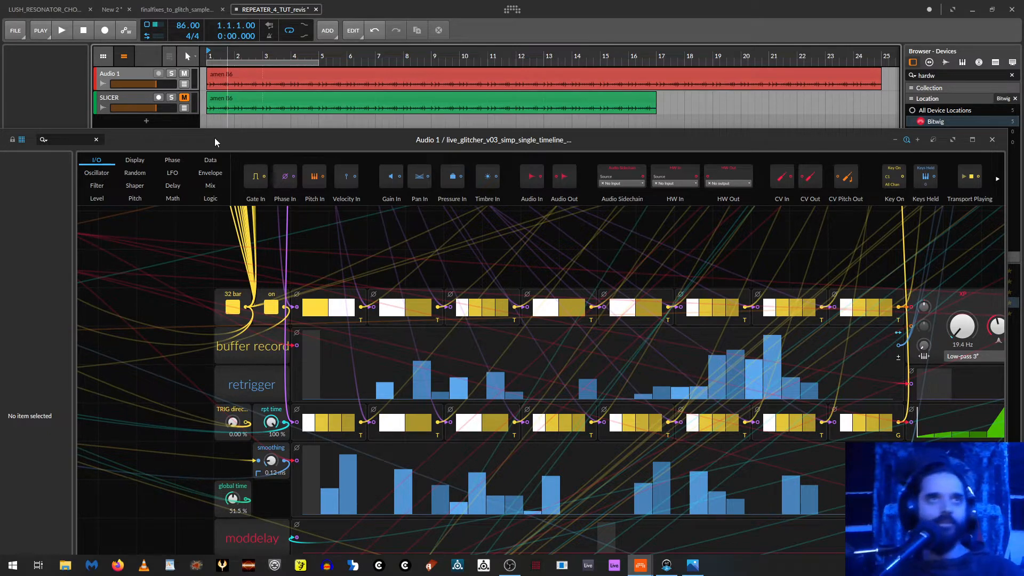
# Dock the detached Grid editor back into the main window and enlarge it over the device area
pyautogui.moveTo(214, 139); pyautogui.dragTo(189, 69)
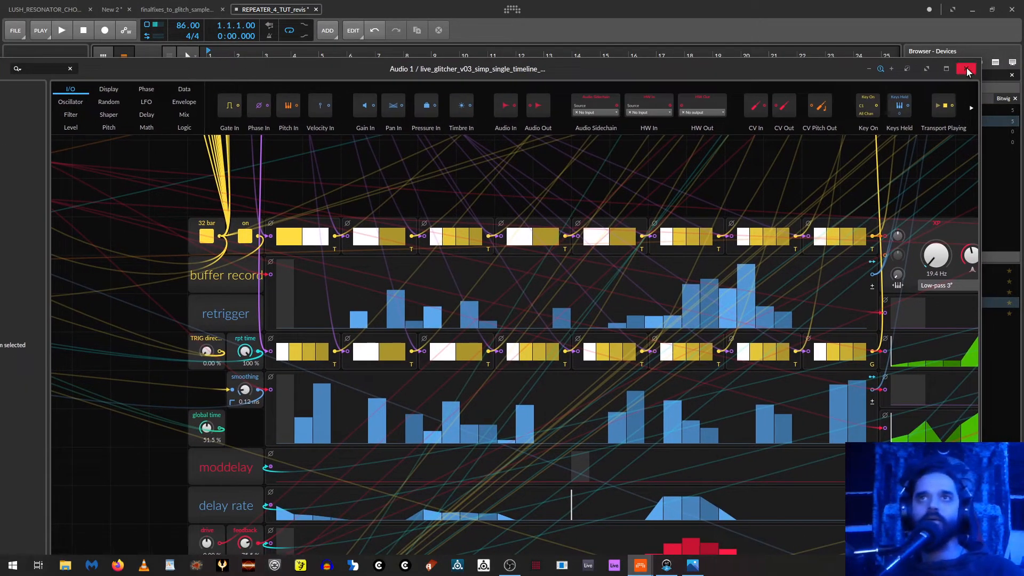
pyautogui.click(907, 69)
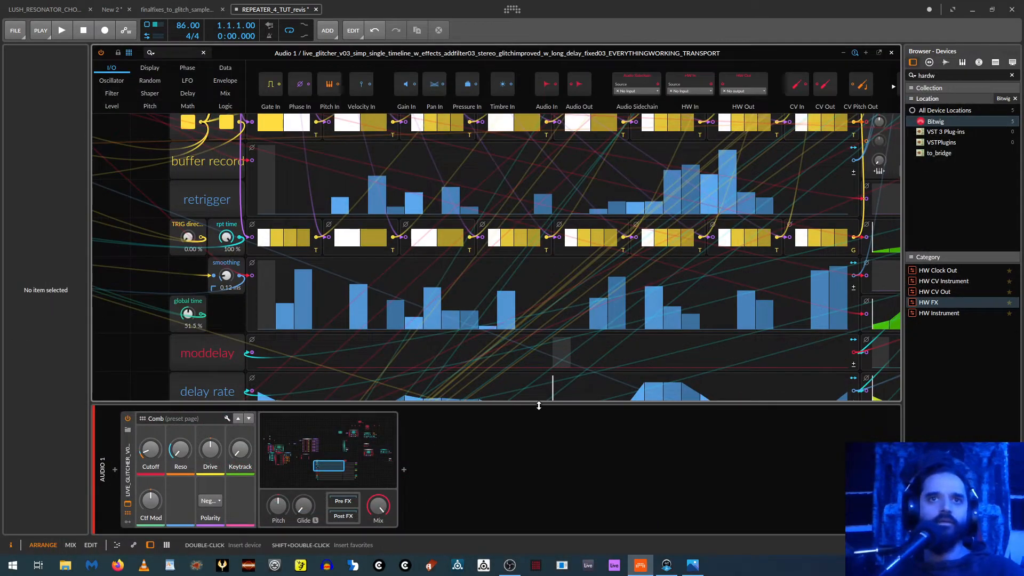
pyautogui.moveTo(538, 405); pyautogui.dragTo(541, 506)
# Examine the trans Transport module, its scalers, the direction_switcher section and the retrig time input and divisions sections
pyautogui.moveTo(123, 312); pyautogui.dragTo(766, 444)
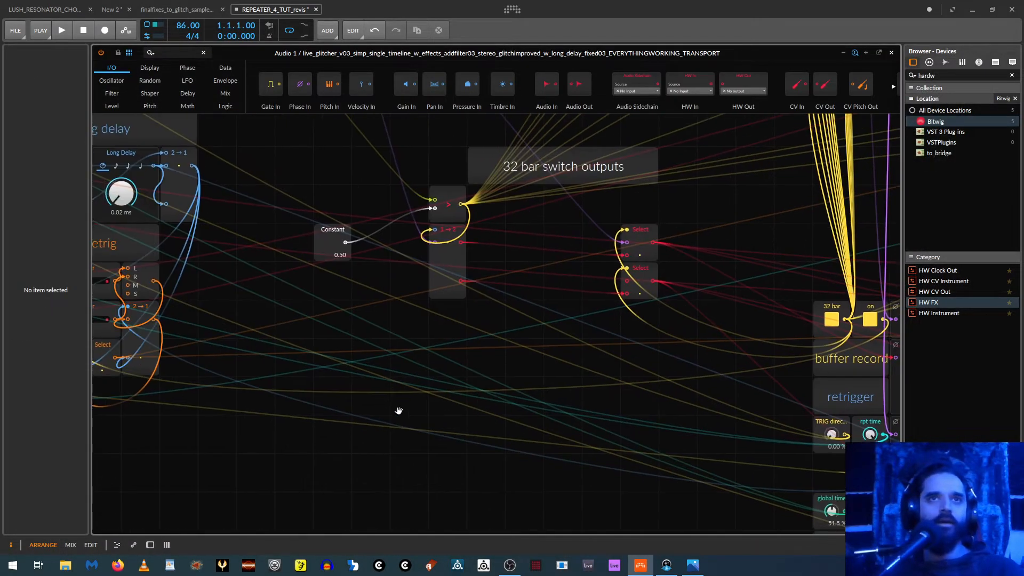
pyautogui.moveTo(399, 410); pyautogui.dragTo(934, 548)
pyautogui.moveTo(736, 238); pyautogui.dragTo(891, 395)
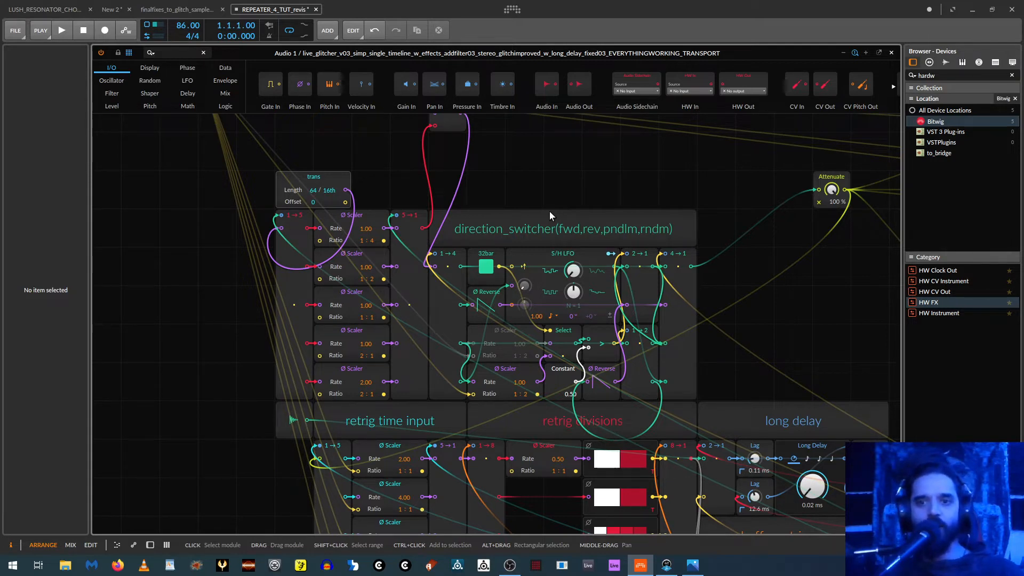
pyautogui.moveTo(761, 351); pyautogui.dragTo(788, 359)
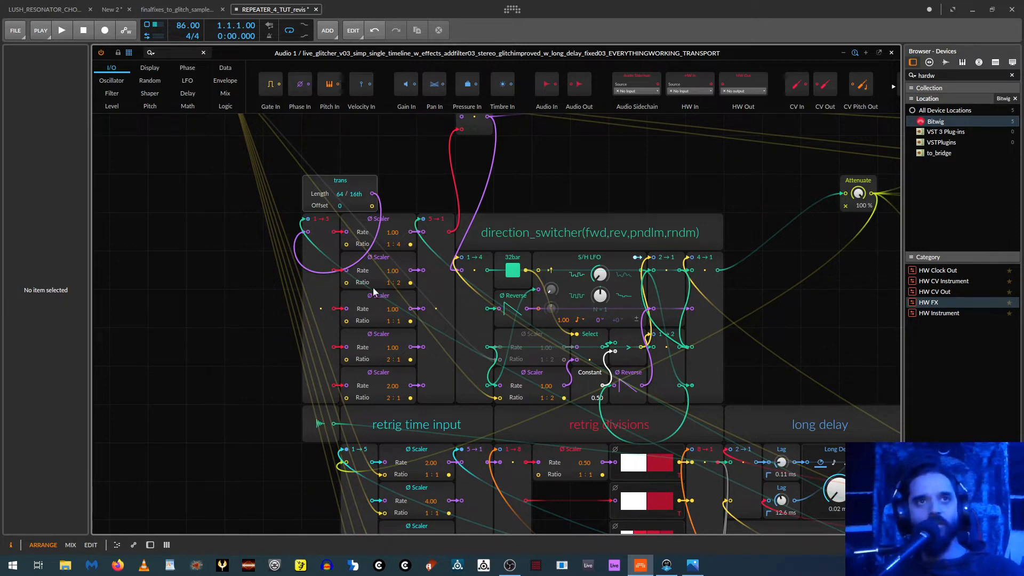
pyautogui.moveTo(279, 337); pyautogui.dragTo(240, 154)
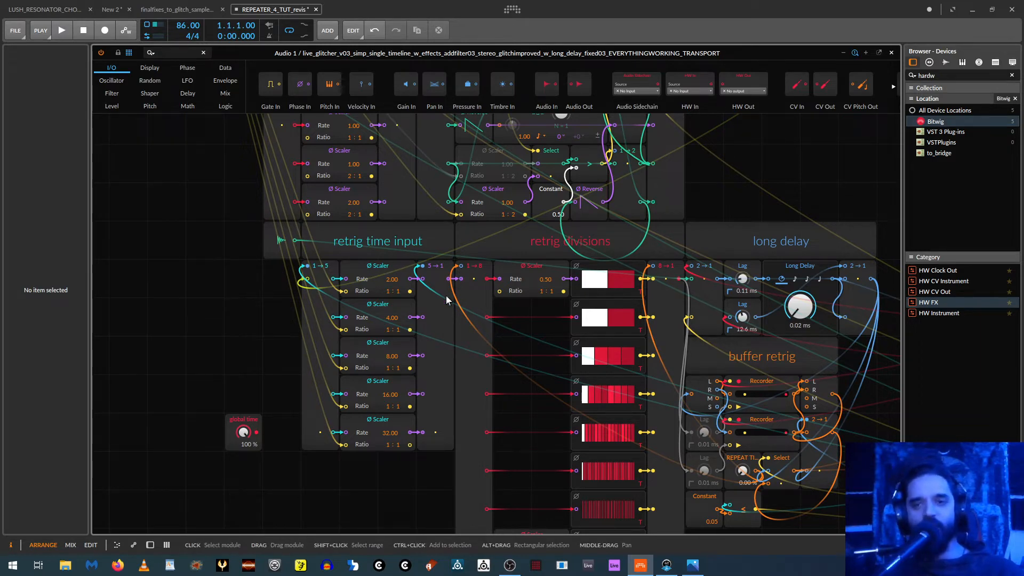
# Follow the phase signal from the Attenuate module through the scalers, logic sequencer and 32bar switch to the upper gate row
pyautogui.moveTo(838, 189); pyautogui.dragTo(243, 386)
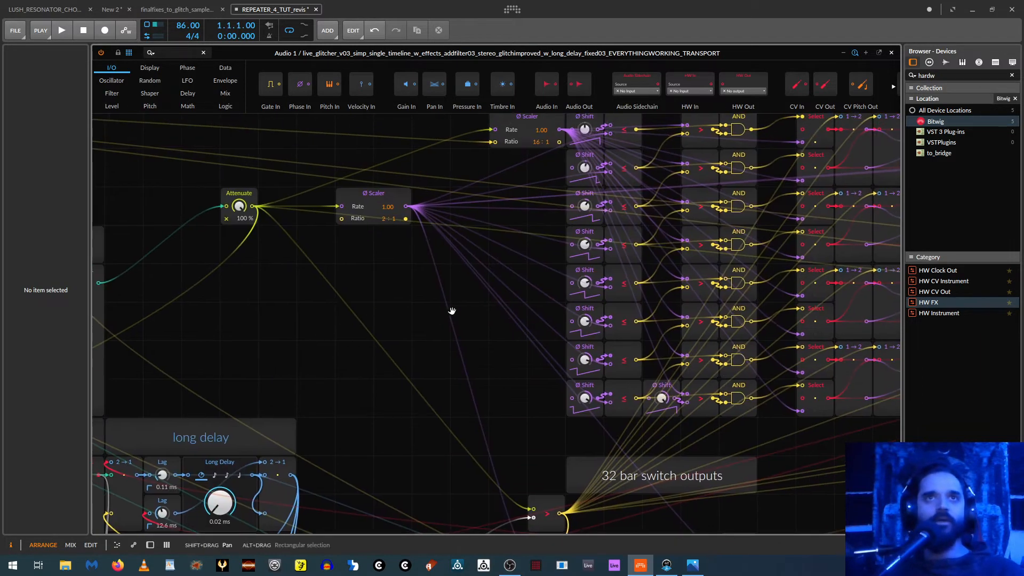
pyautogui.moveTo(461, 290); pyautogui.dragTo(215, 359)
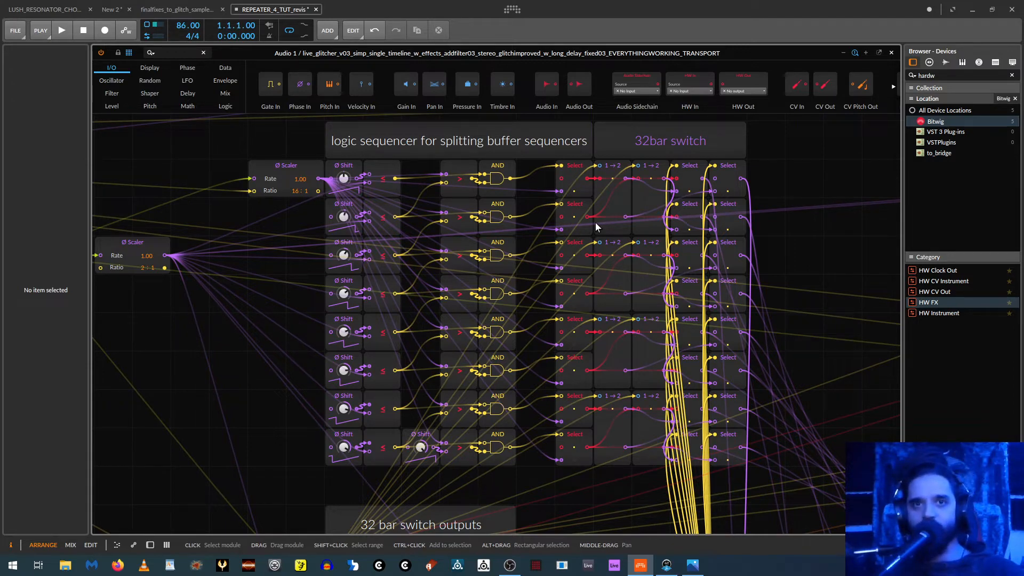
pyautogui.moveTo(788, 337); pyautogui.dragTo(559, 233)
pyautogui.scroll(-1, 673, 281)
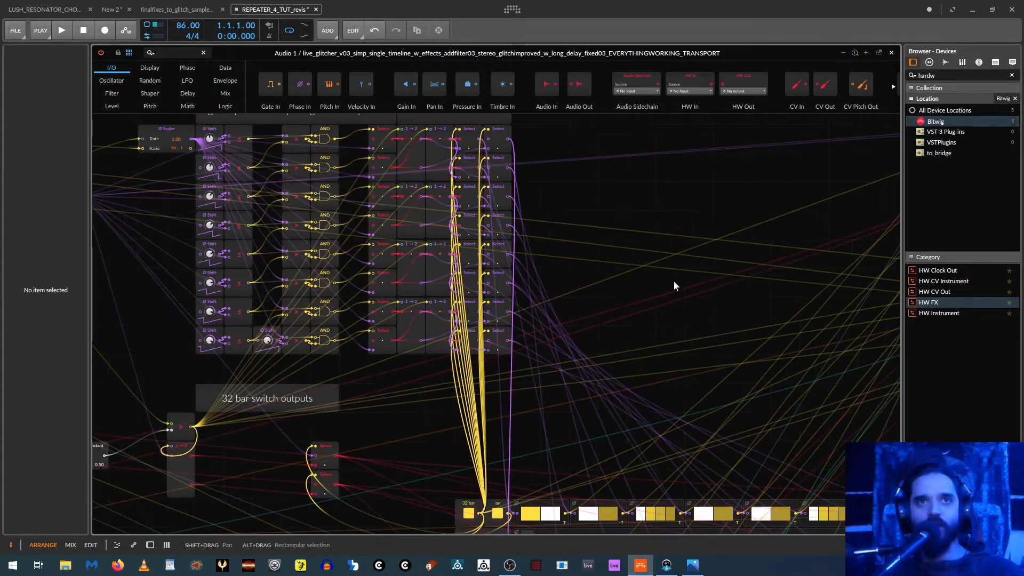
pyautogui.moveTo(673, 286); pyautogui.dragTo(572, 230)
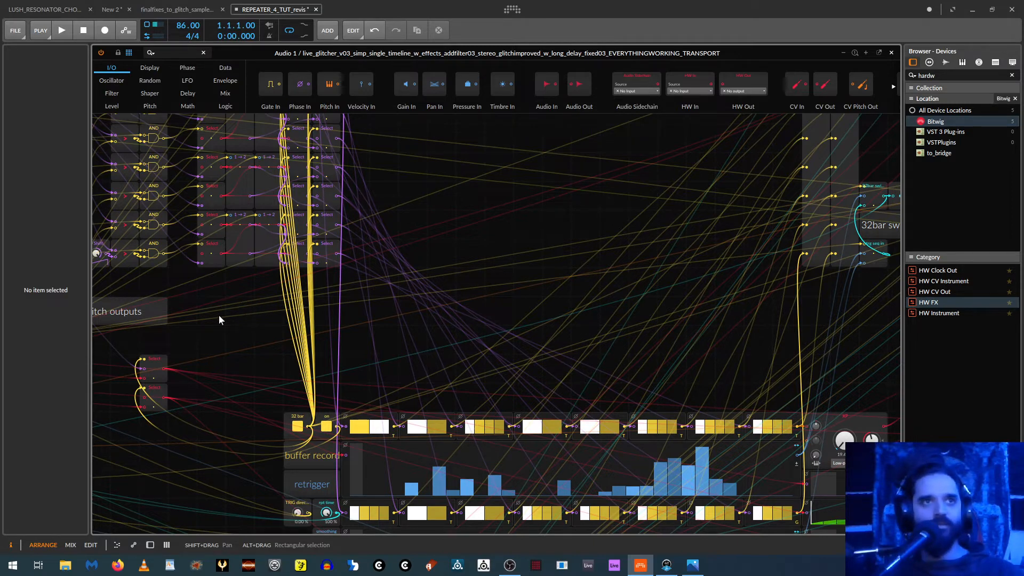
pyautogui.moveTo(225, 313); pyautogui.dragTo(402, 400)
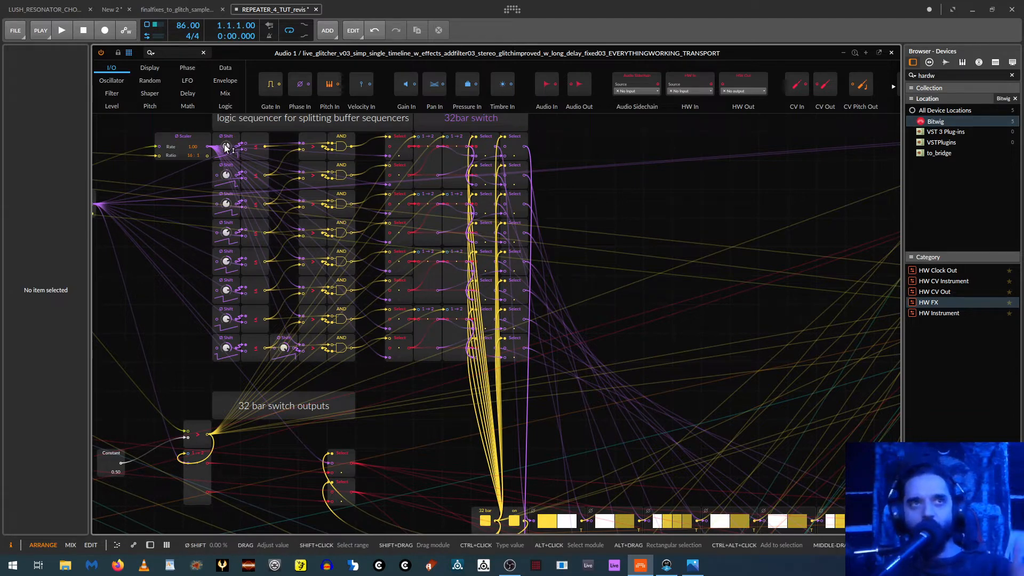
# Examine the Shift, comparison and AND modules of the logic sequencer and trace their phase source back to the direction_switcher
pyautogui.scroll(5, 169, 252)
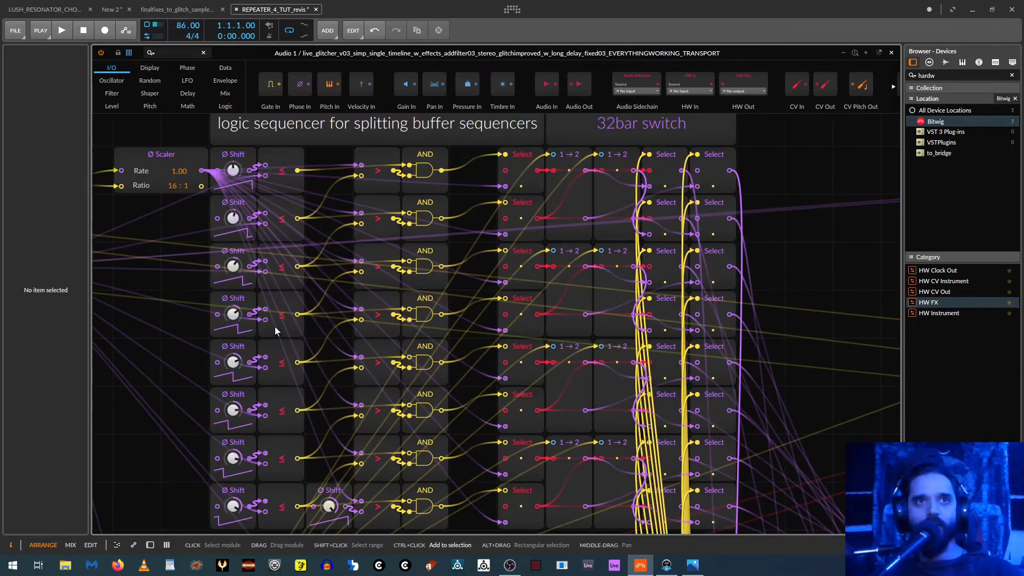
pyautogui.scroll(-4, 320, 355)
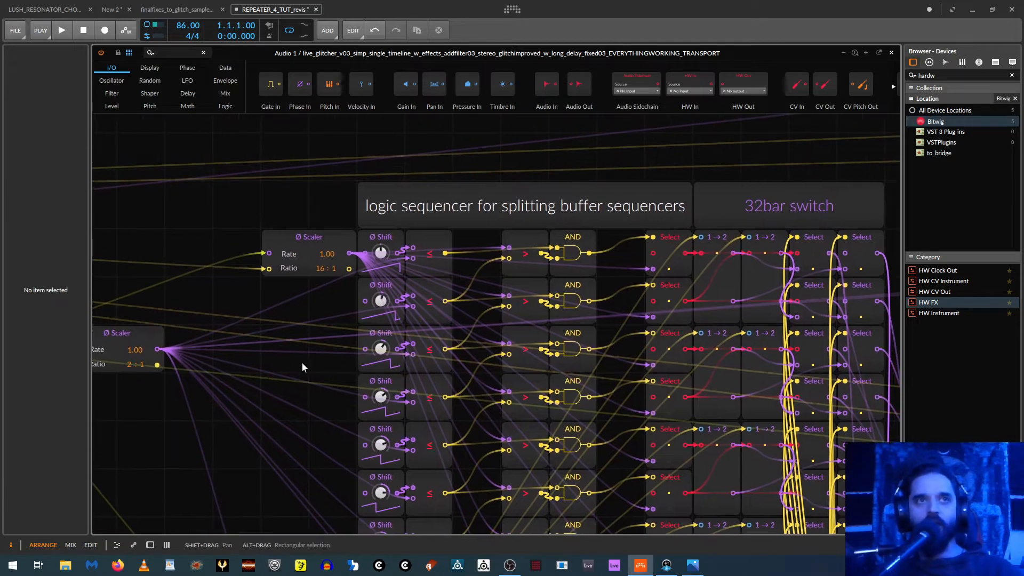
pyautogui.scroll(-2, 302, 362)
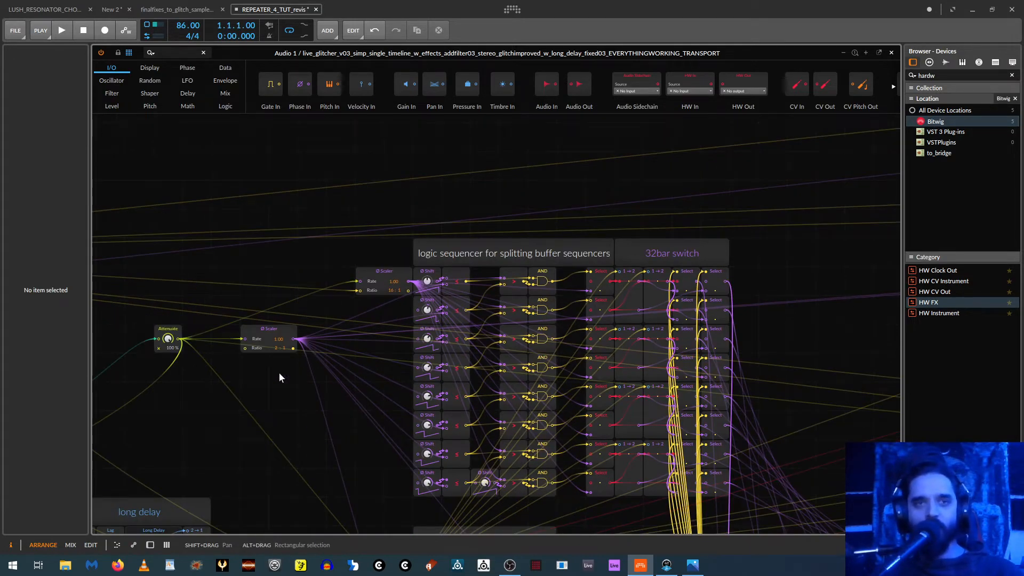
pyautogui.moveTo(372, 405); pyautogui.dragTo(683, 404)
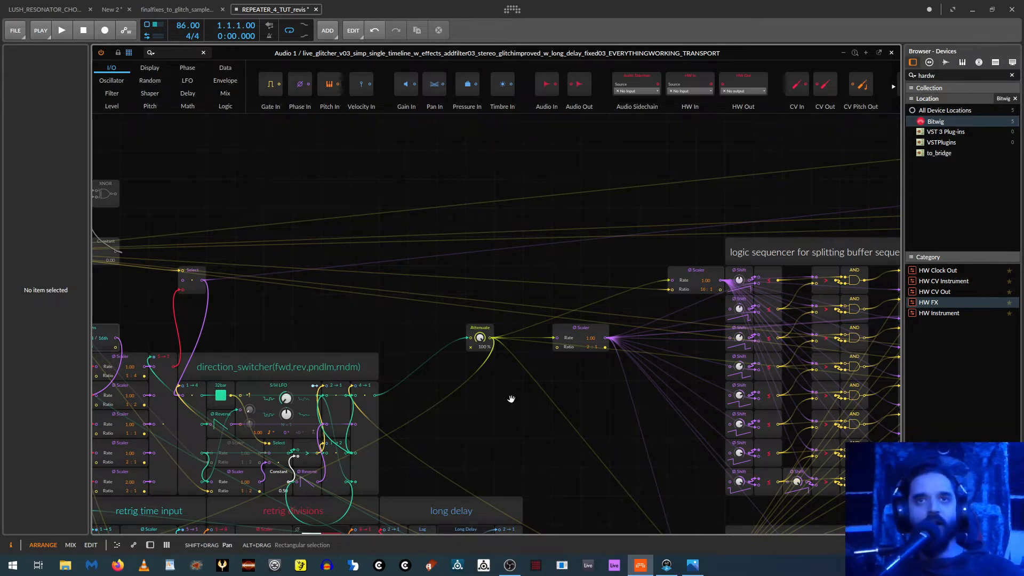
pyautogui.moveTo(509, 401); pyautogui.dragTo(493, 357)
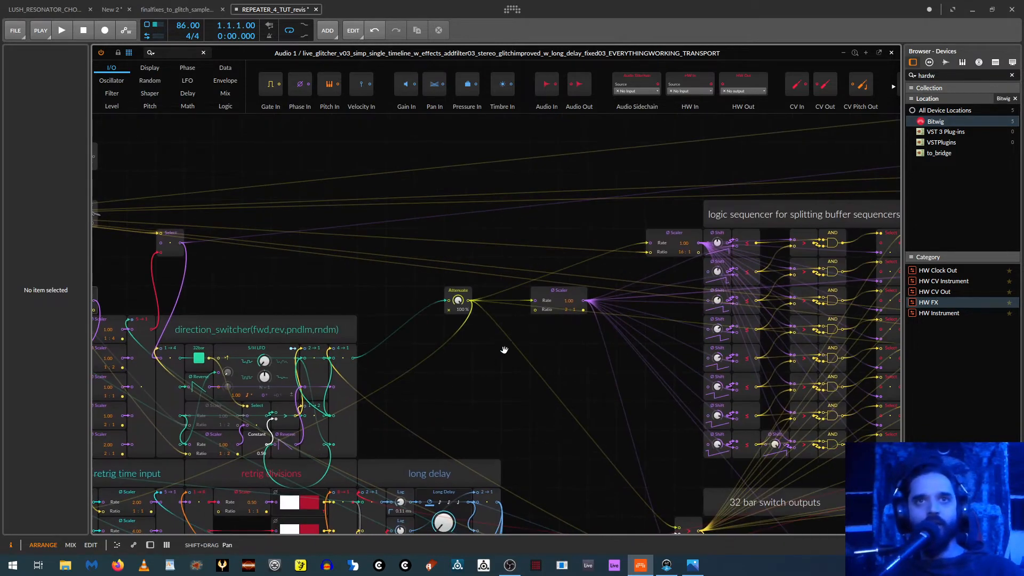
# Select the first four Shift modules of the logic sequencer one after another to inspect them
pyautogui.click(717, 249)
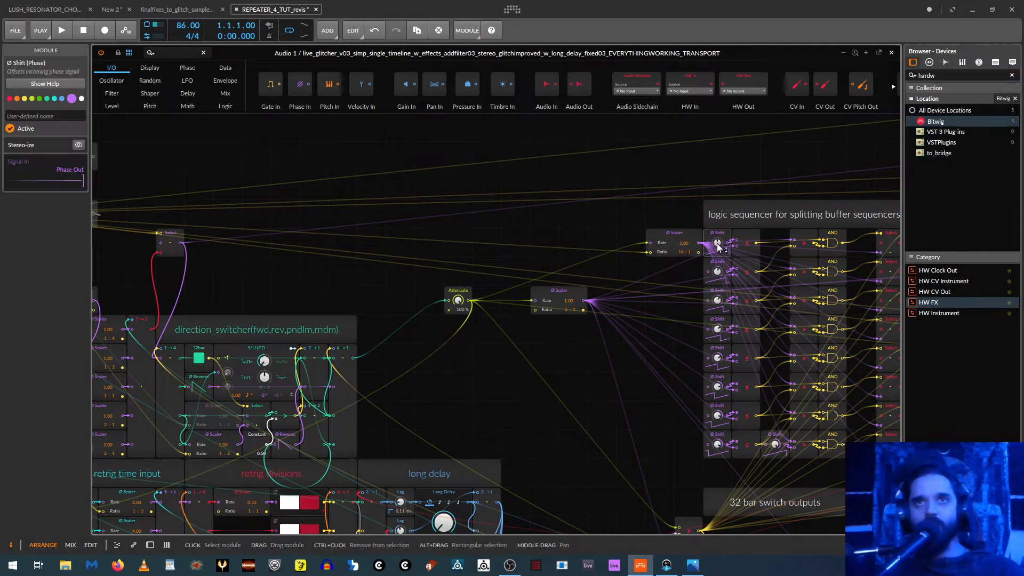
pyautogui.click(718, 277)
pyautogui.moveTo(666, 296); pyautogui.dragTo(429, 303)
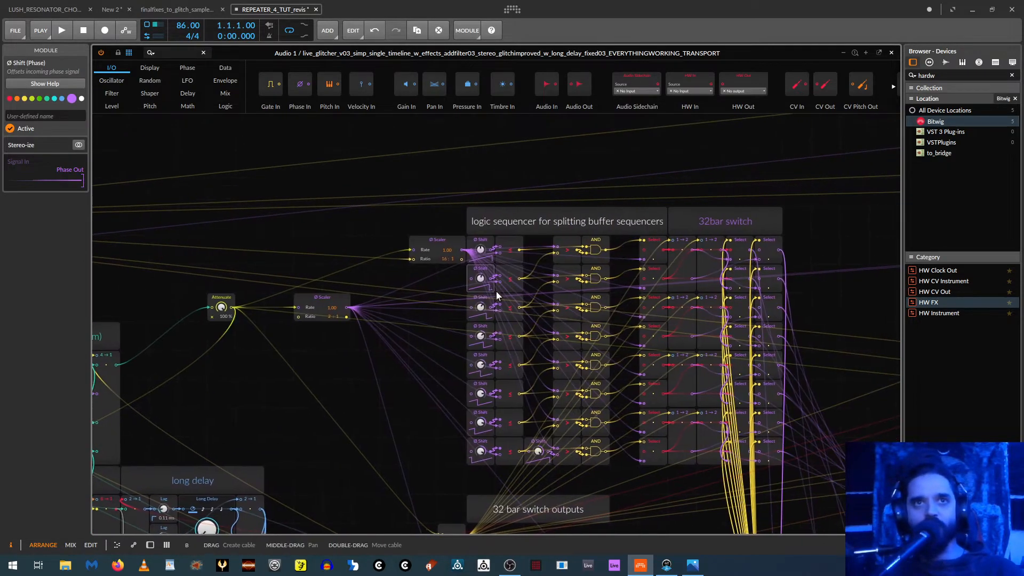
pyautogui.click(480, 308)
pyautogui.click(480, 332)
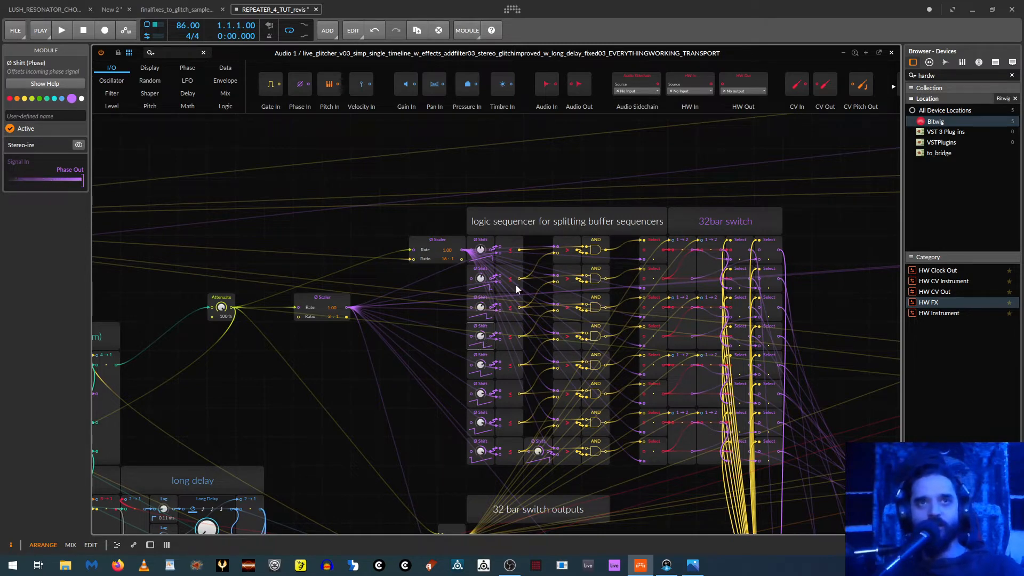
# Select the 16:1 Scaler to highlight its connections and follow the routing through the Select modules down to the gate rows
pyautogui.scroll(2, 415, 352)
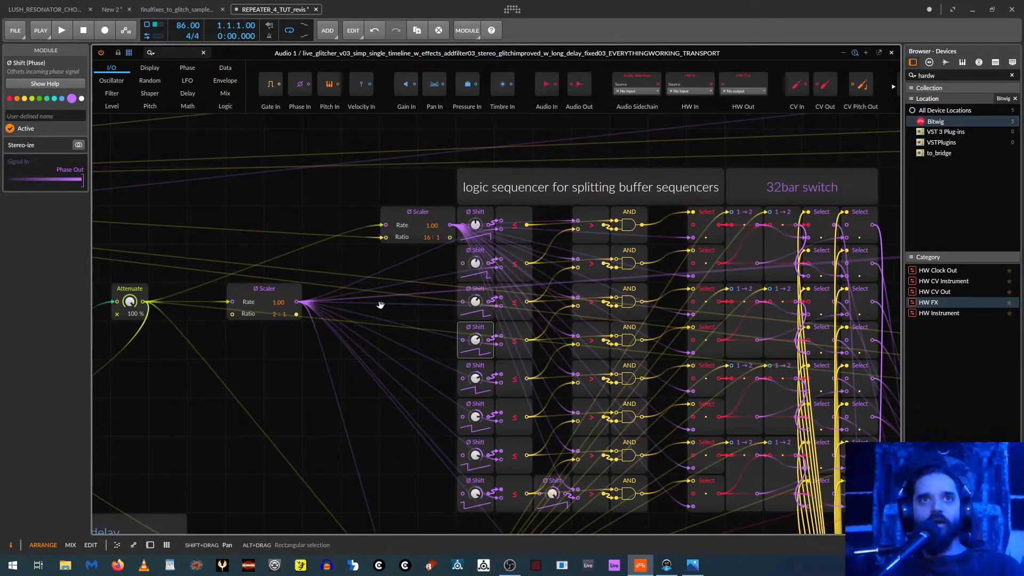
pyautogui.scroll(2, 292, 313)
pyautogui.scroll(-1, 299, 276)
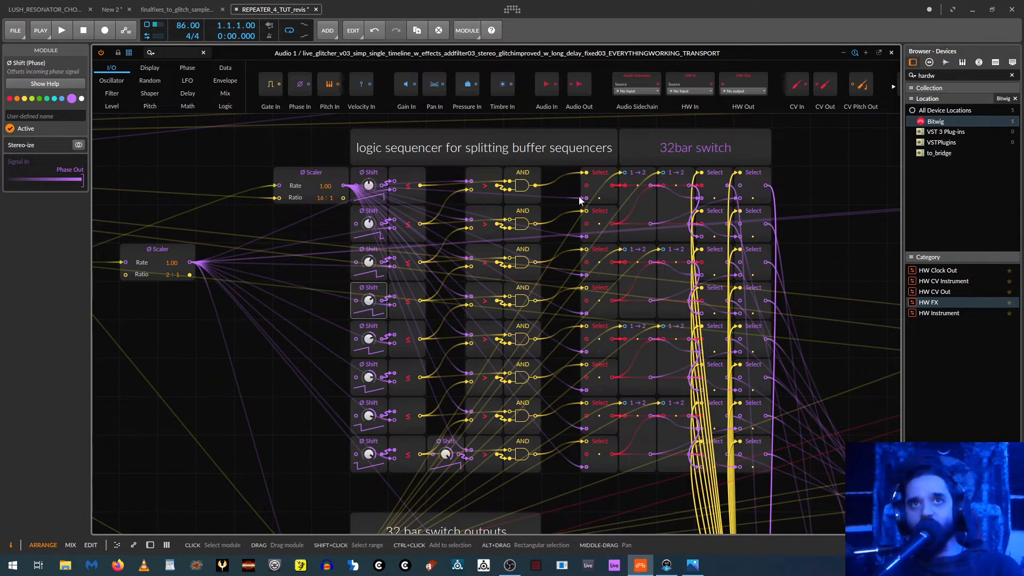
pyautogui.click(312, 173)
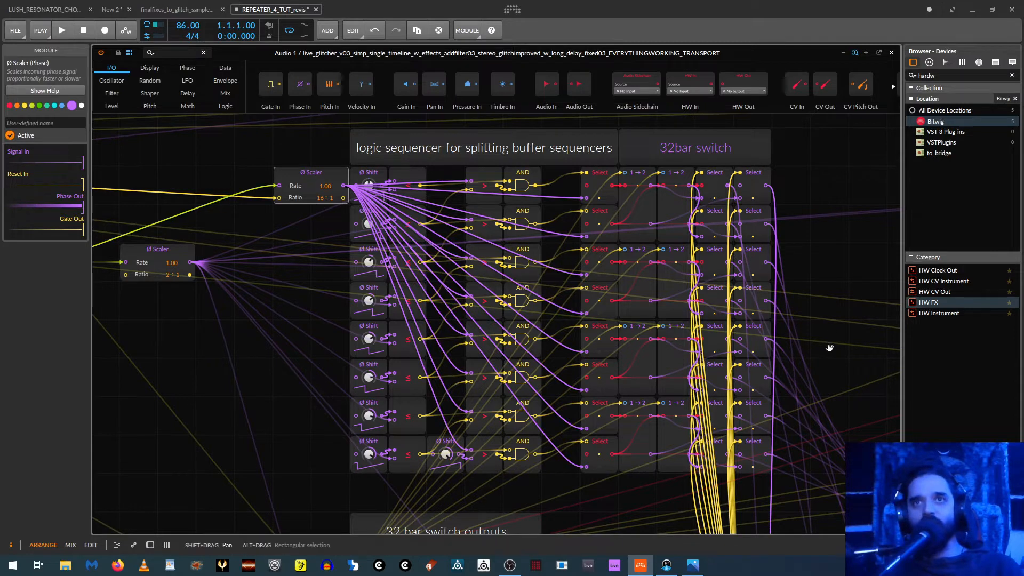
pyautogui.moveTo(829, 348); pyautogui.dragTo(451, 102)
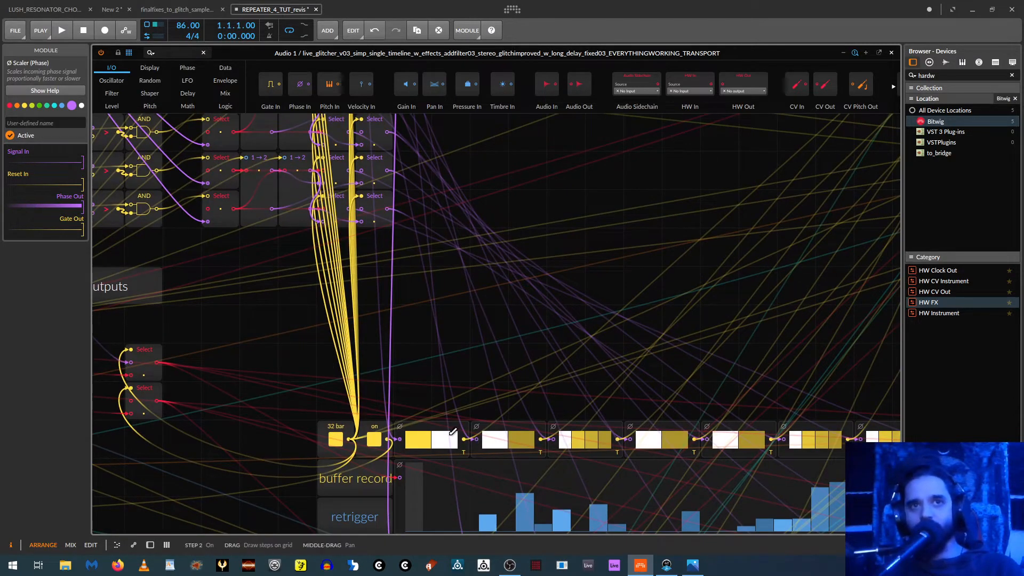
pyautogui.moveTo(828, 350); pyautogui.dragTo(670, 203)
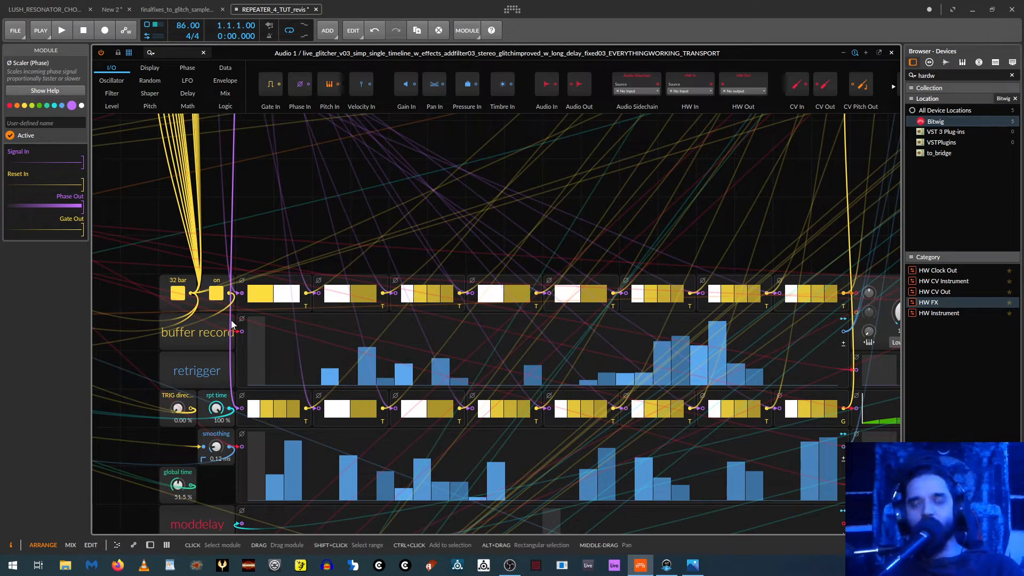
# Switch off the 32 bar button beside the buffer record row and play the patch
pyautogui.moveTo(403, 219); pyautogui.dragTo(688, 444)
pyautogui.moveTo(662, 480); pyautogui.dragTo(610, 316)
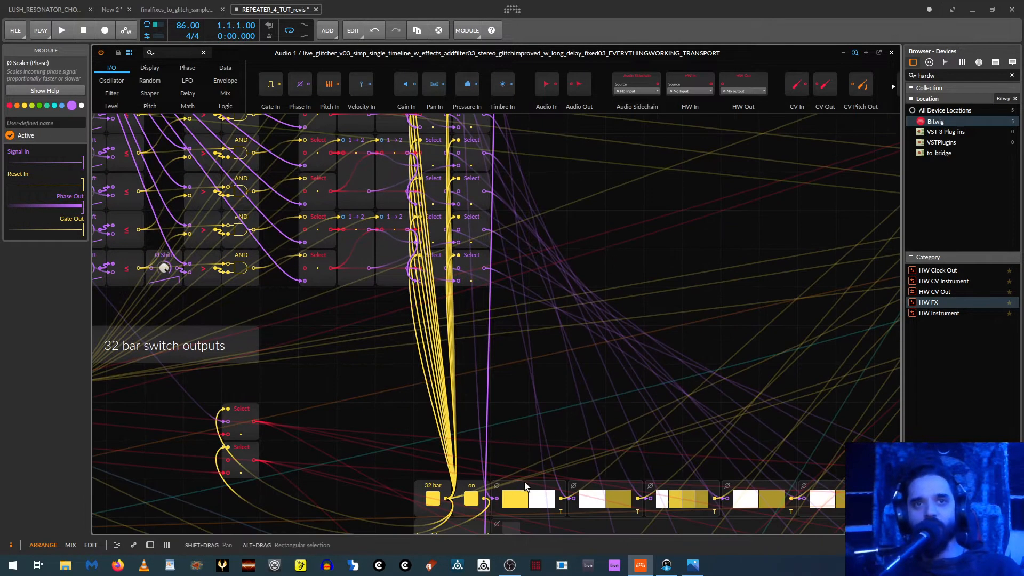
pyautogui.moveTo(654, 445); pyautogui.dragTo(822, 296)
pyautogui.moveTo(511, 503); pyautogui.dragTo(618, 533)
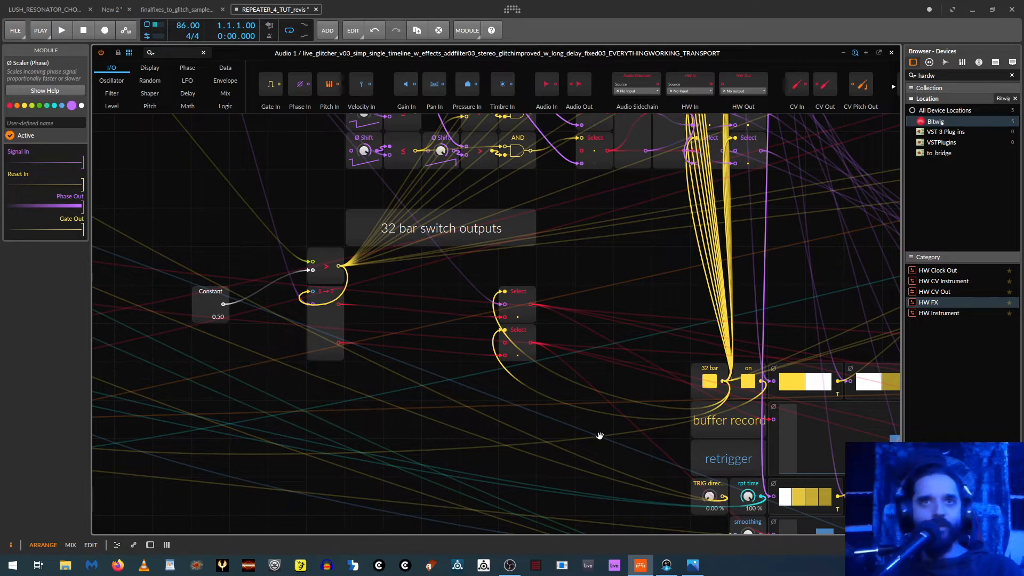
pyautogui.moveTo(598, 436); pyautogui.dragTo(69, 229)
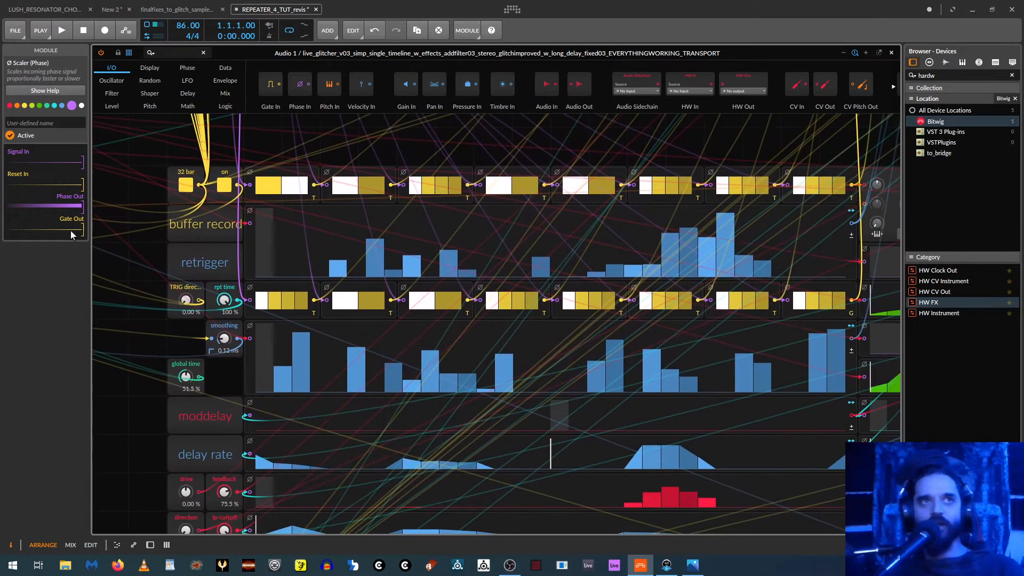
pyautogui.click(183, 188)
pyautogui.press('space')
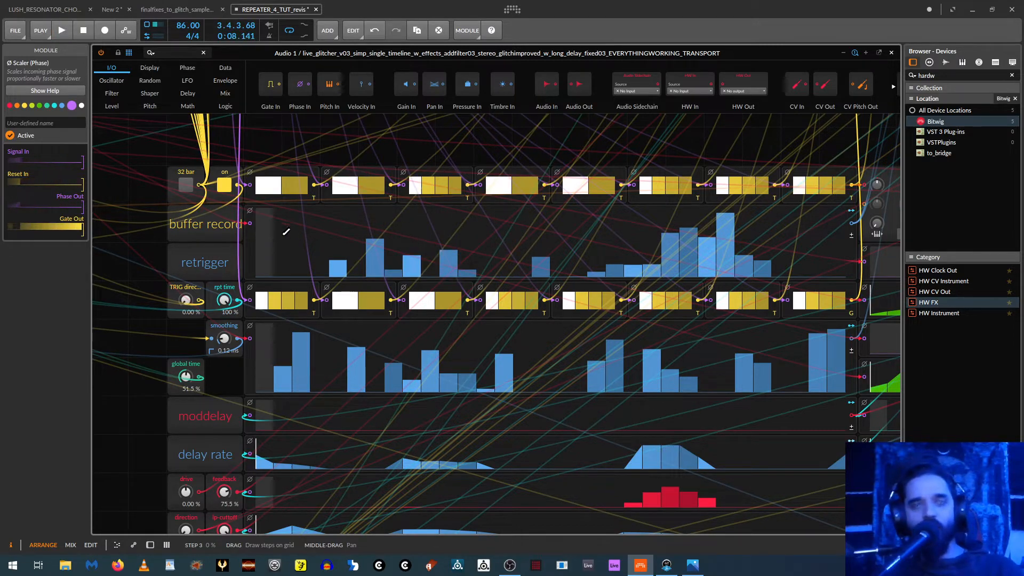
# Look over the moddelay, delay rate, comb and res sequencer rows and the retrig and long delay sections of the glitcher patch
pyautogui.scroll(-1, 155, 201)
pyautogui.scroll(-1, 156, 206)
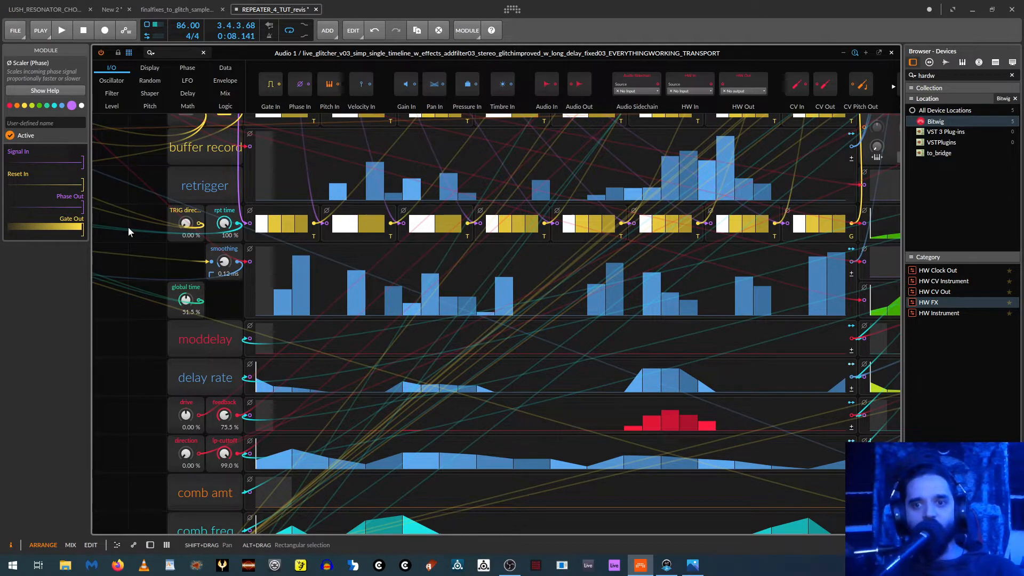
pyautogui.scroll(-2, 128, 231)
pyautogui.scroll(-1, 124, 246)
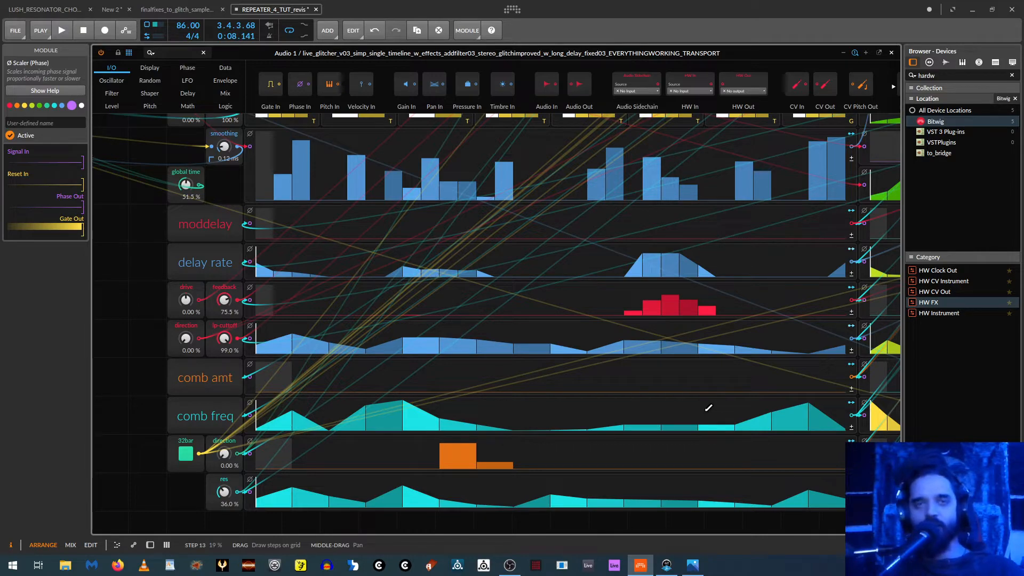
pyautogui.hotkey('ctrl', '-')
pyautogui.moveTo(200, 281); pyautogui.dragTo(251, 531)
pyautogui.moveTo(663, 324); pyautogui.dragTo(572, 269)
pyautogui.moveTo(135, 412); pyautogui.dragTo(411, 367)
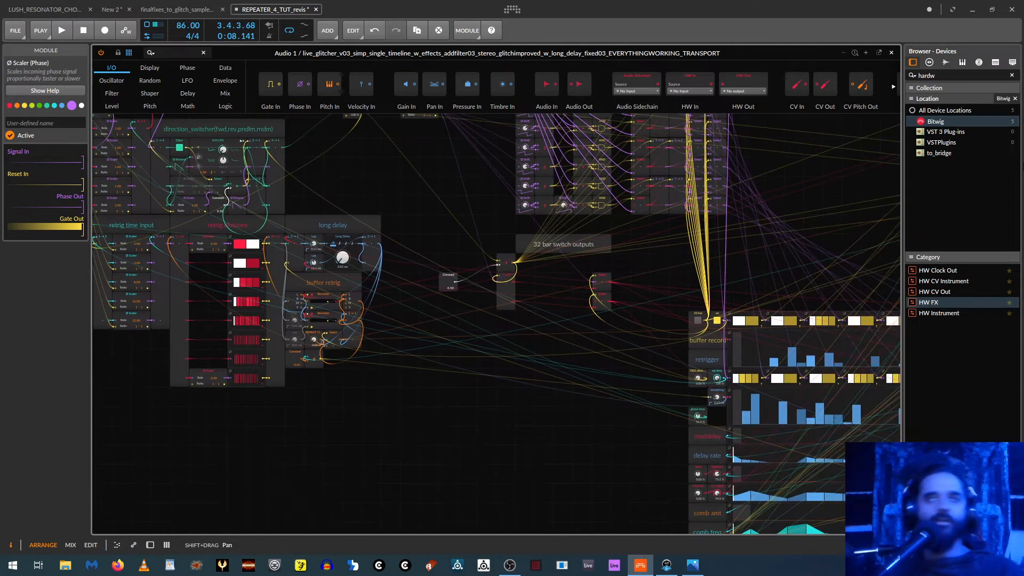
# Close the glitcher grid, unmute the SLICER track and open its FX Grid patch in the enlarged editor
pyautogui.click(891, 53)
pyautogui.click(128, 96)
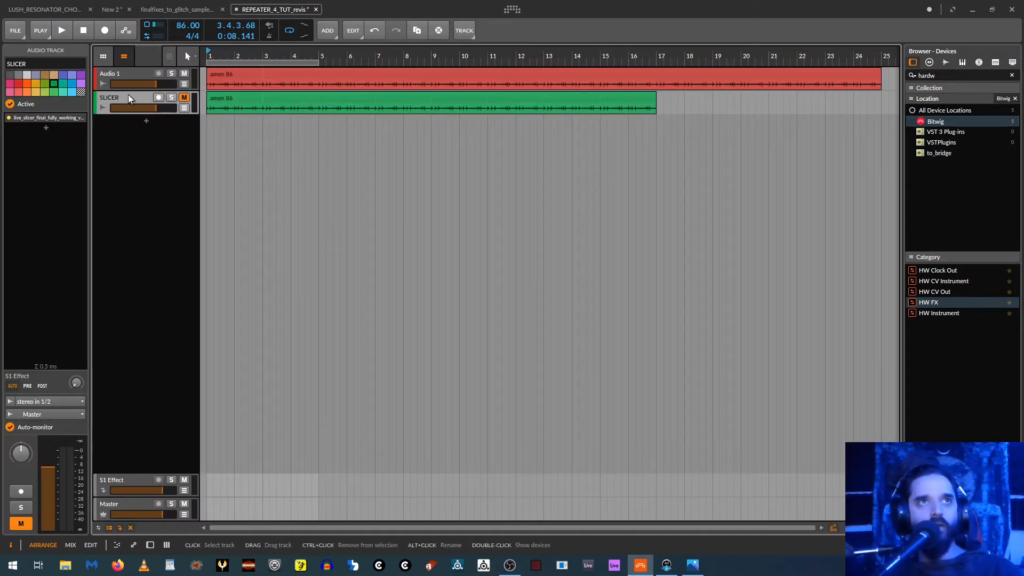
pyautogui.click(184, 97)
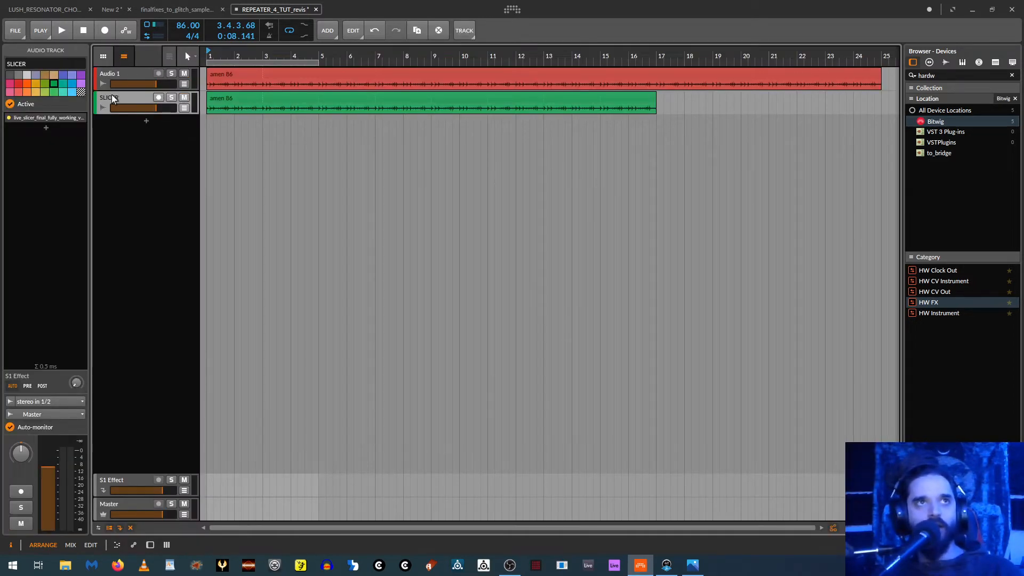
pyautogui.press('d')
pyautogui.click(204, 452)
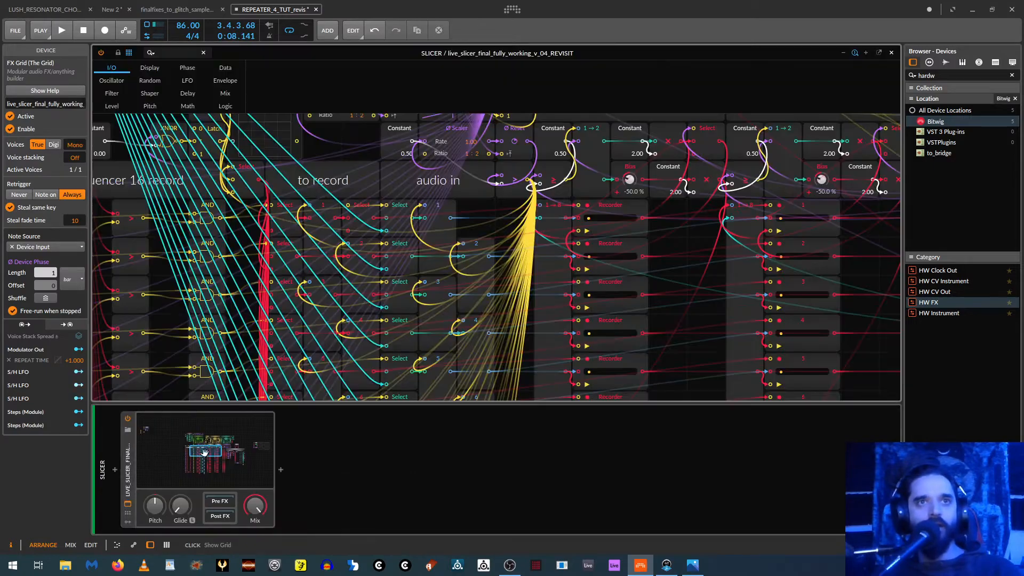
pyautogui.press('d')
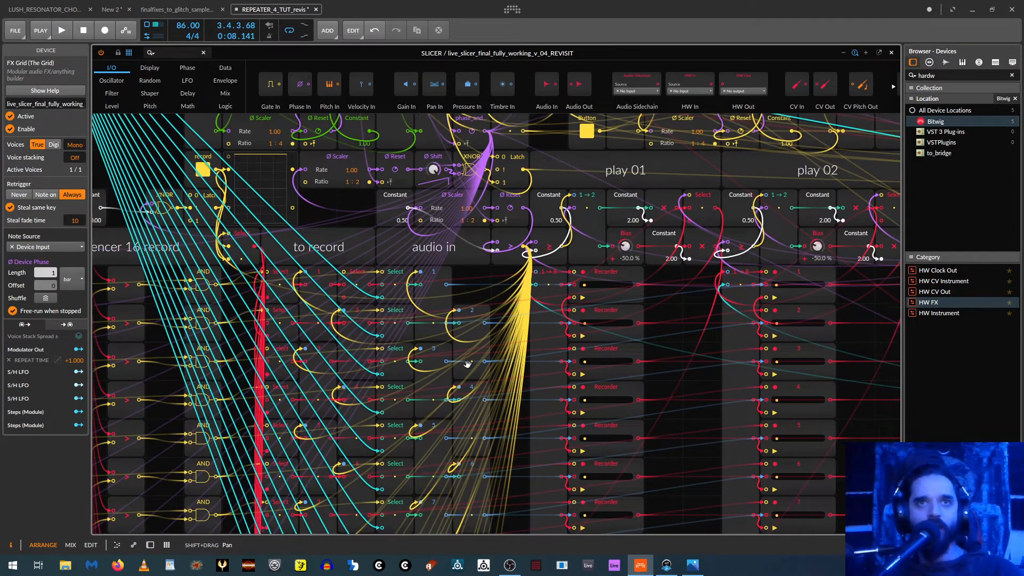
# Examine the SLICER patch's slice retrig section and its trigs, slices and retrigs sequencers
pyautogui.moveTo(467, 364); pyautogui.dragTo(134, 336)
pyautogui.moveTo(869, 426); pyautogui.dragTo(560, 402)
pyautogui.moveTo(512, 486); pyautogui.dragTo(131, 533)
pyautogui.moveTo(618, 382); pyautogui.dragTo(213, 468)
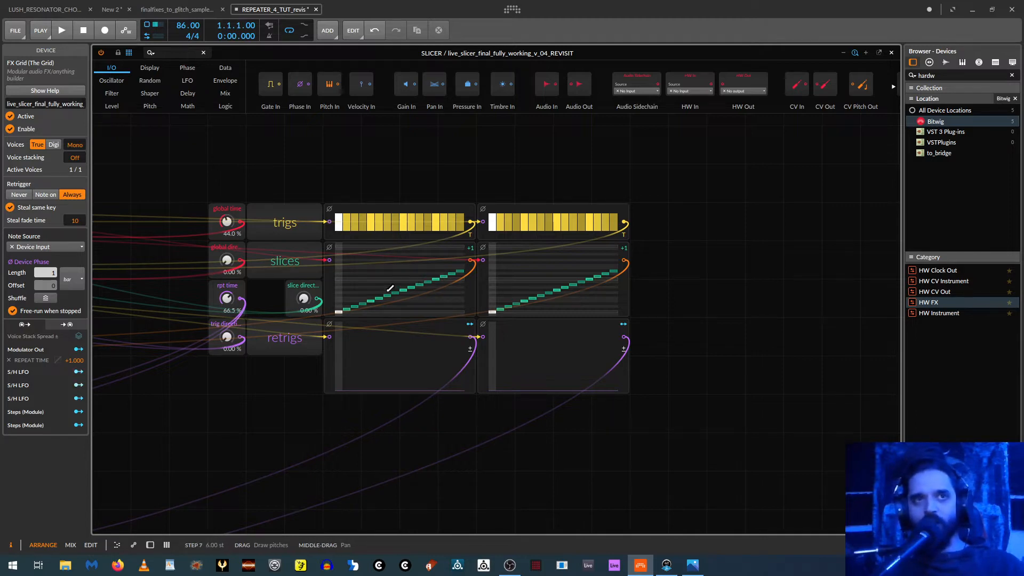
pyautogui.moveTo(171, 405); pyautogui.dragTo(910, 237)
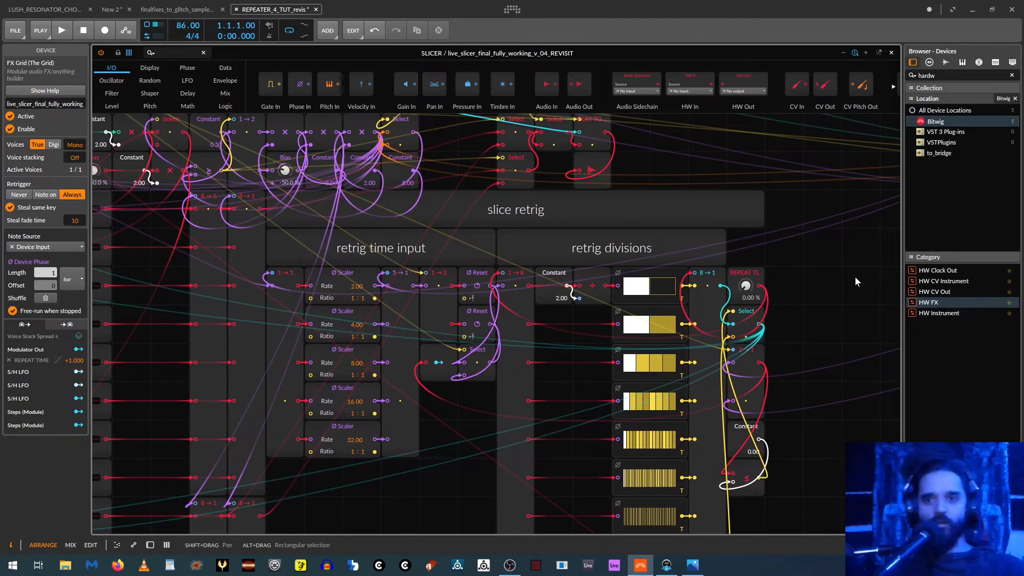
pyautogui.moveTo(854, 276); pyautogui.dragTo(248, 389)
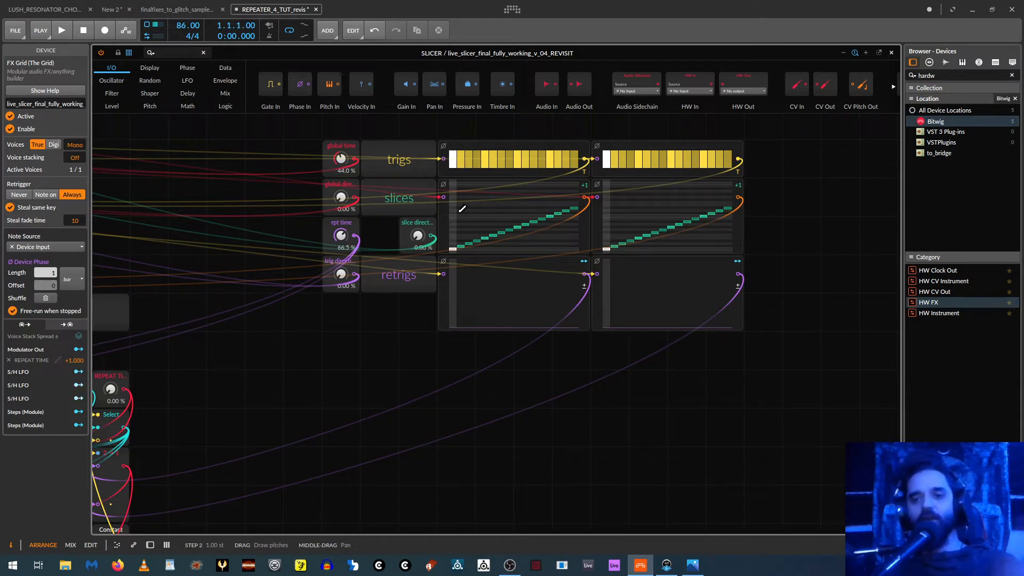
pyautogui.moveTo(813, 240); pyautogui.dragTo(707, 279)
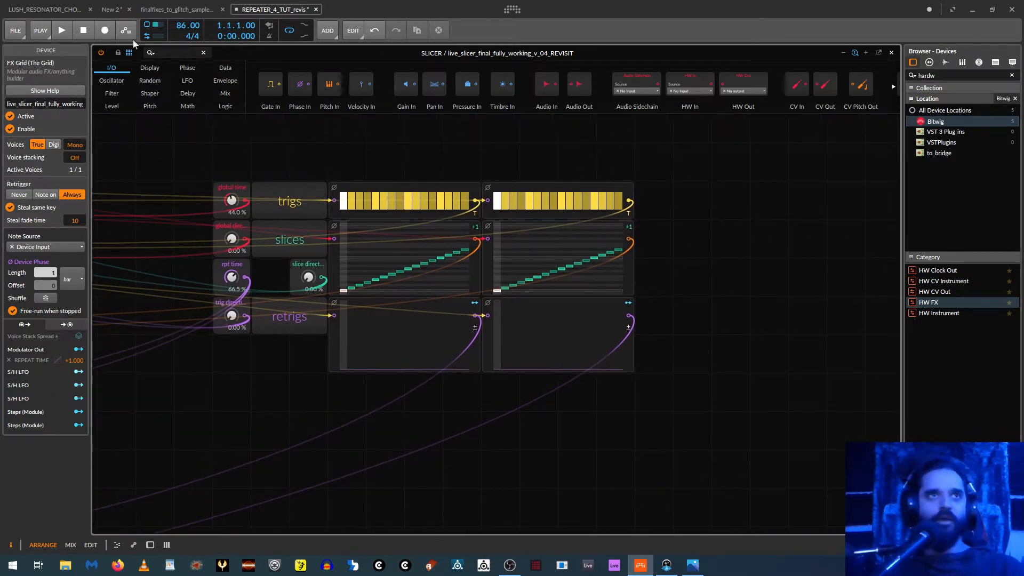
# Mute the Audio 1 track and reopen the SLICER grid at its trigs, slices and retrigs sequencers
pyautogui.press('space')
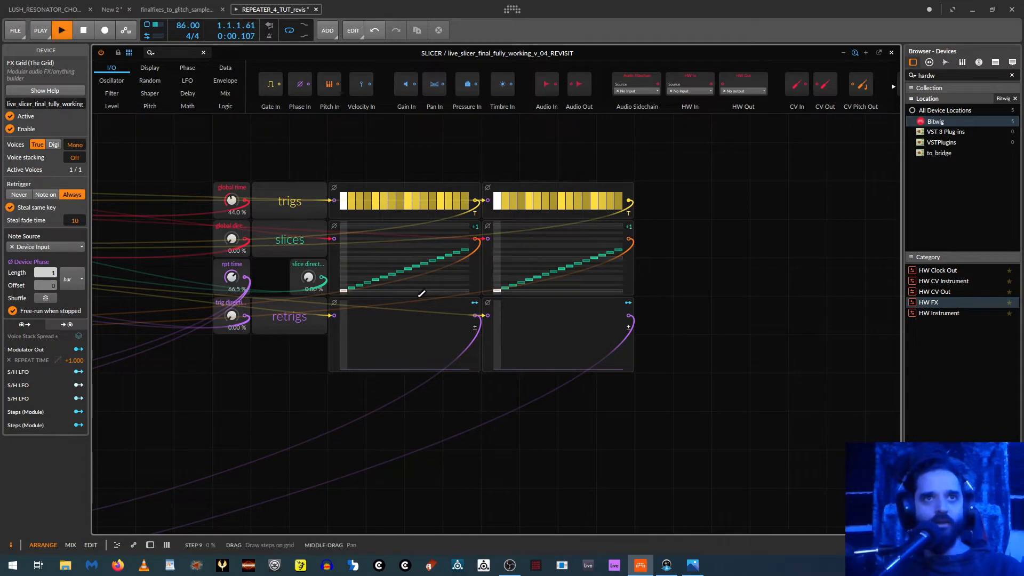
pyautogui.click(892, 52)
pyautogui.doubleClick(116, 98)
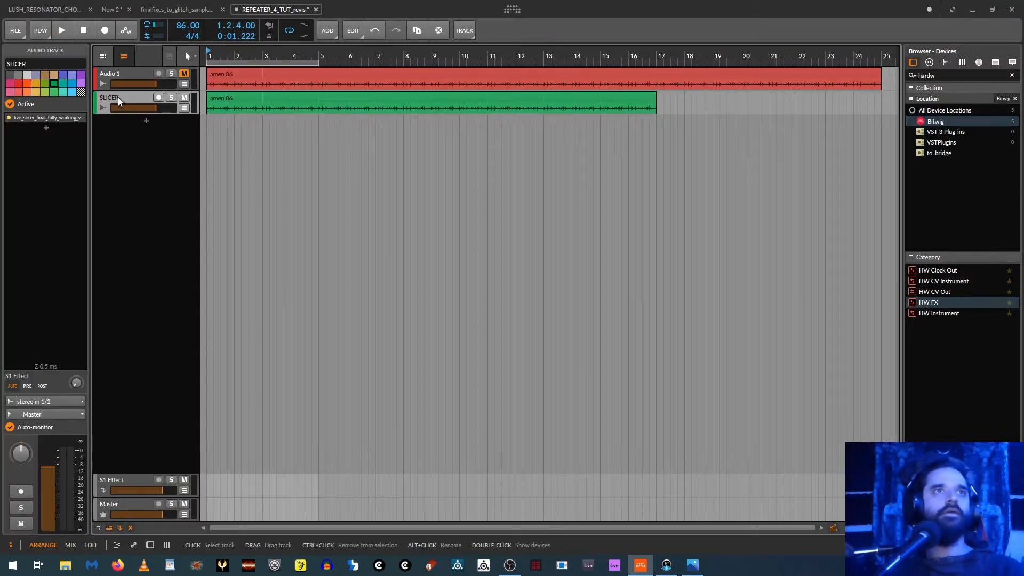
pyautogui.click(129, 507)
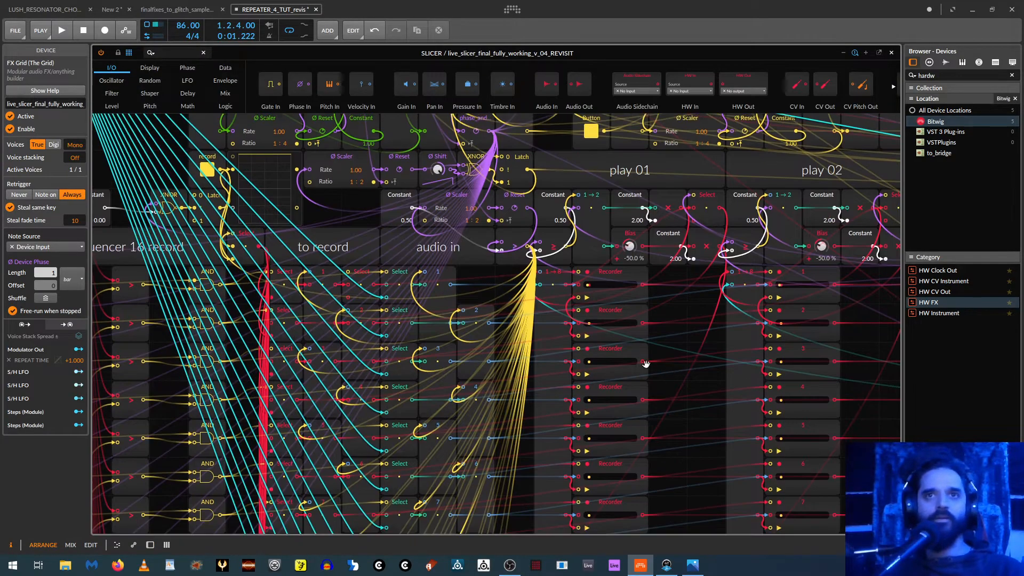
pyautogui.moveTo(645, 363); pyautogui.dragTo(595, 374)
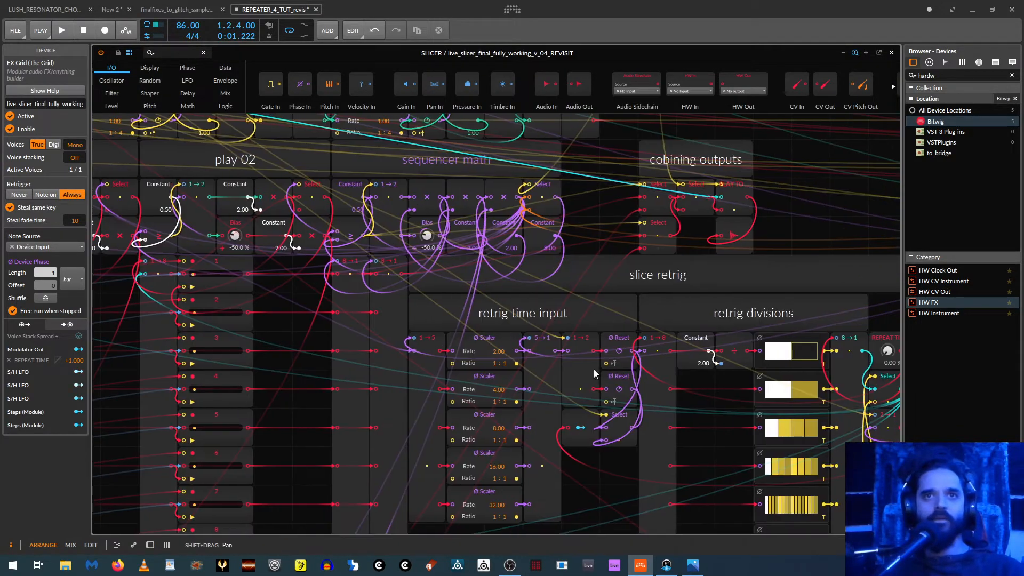
pyautogui.moveTo(820, 207); pyautogui.dragTo(2, 327)
# Start playback and redraw some middle and later steps of both slices sequencers at low slice values
pyautogui.press('space')
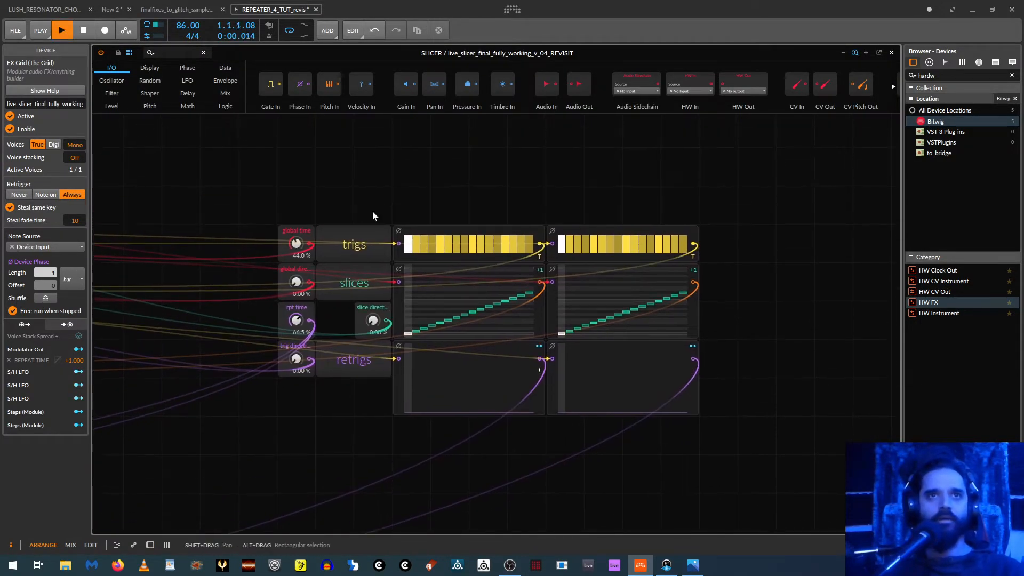
pyautogui.click(435, 332)
pyautogui.moveTo(435, 332); pyautogui.dragTo(507, 325)
pyautogui.moveTo(610, 327); pyautogui.dragTo(658, 330)
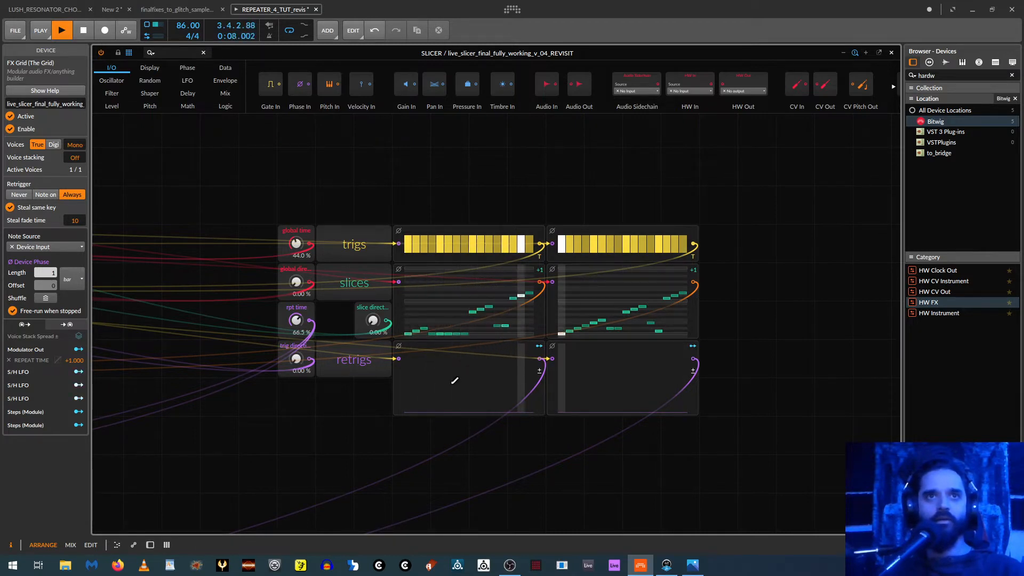
# Draw retrig bars of varying height in both retrigs sequencers and taper the first group of bars down to zero
pyautogui.moveTo(431, 395); pyautogui.dragTo(465, 377)
pyautogui.click(497, 364)
pyautogui.moveTo(585, 387); pyautogui.dragTo(642, 363)
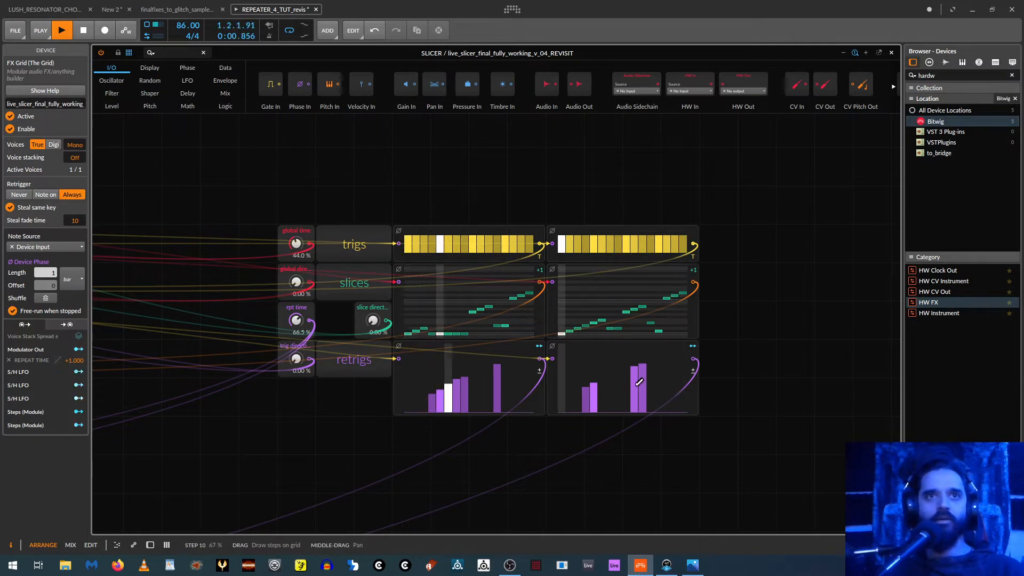
pyautogui.click(617, 372)
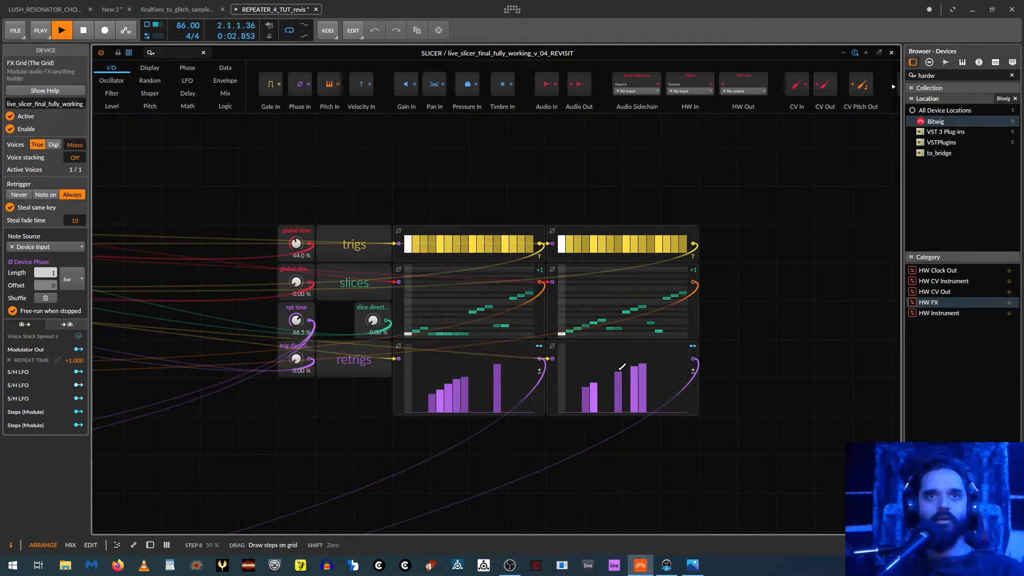
pyautogui.click(618, 409)
pyautogui.click(657, 385)
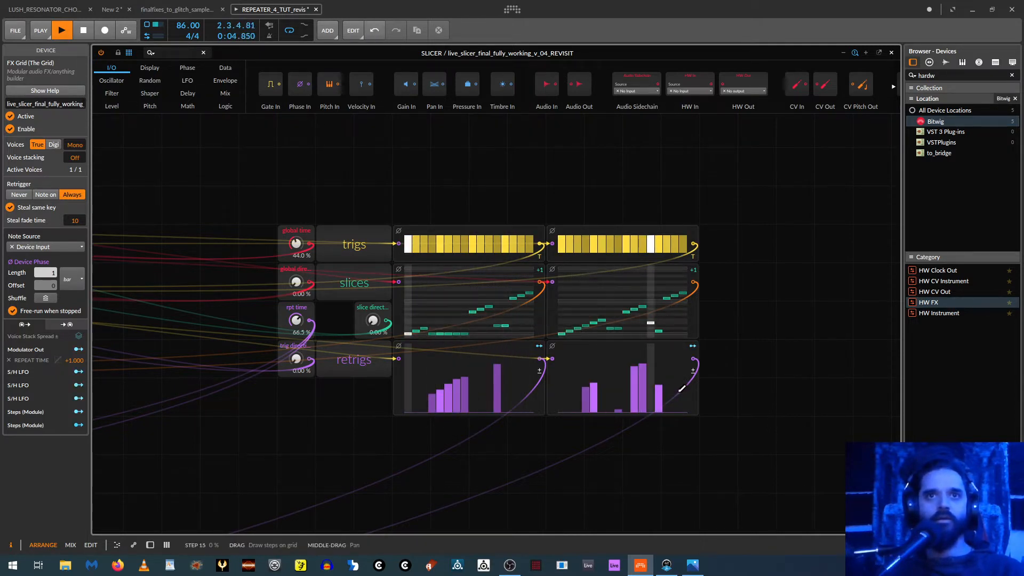
pyautogui.moveTo(429, 393); pyautogui.dragTo(468, 411)
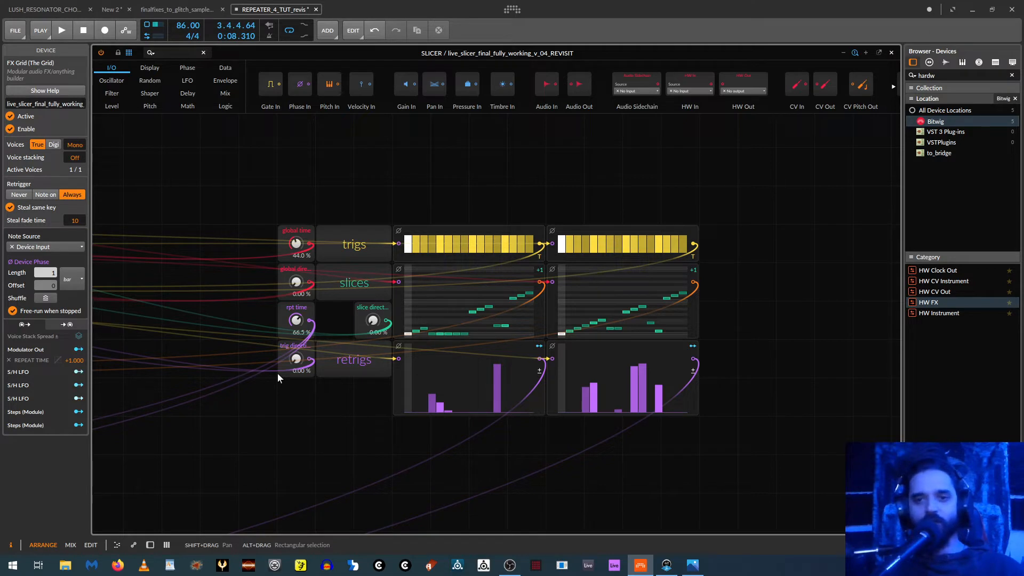
# Deactivate the SLICER track and copy its amen 86 clip onto a new audio track
pyautogui.click(892, 53)
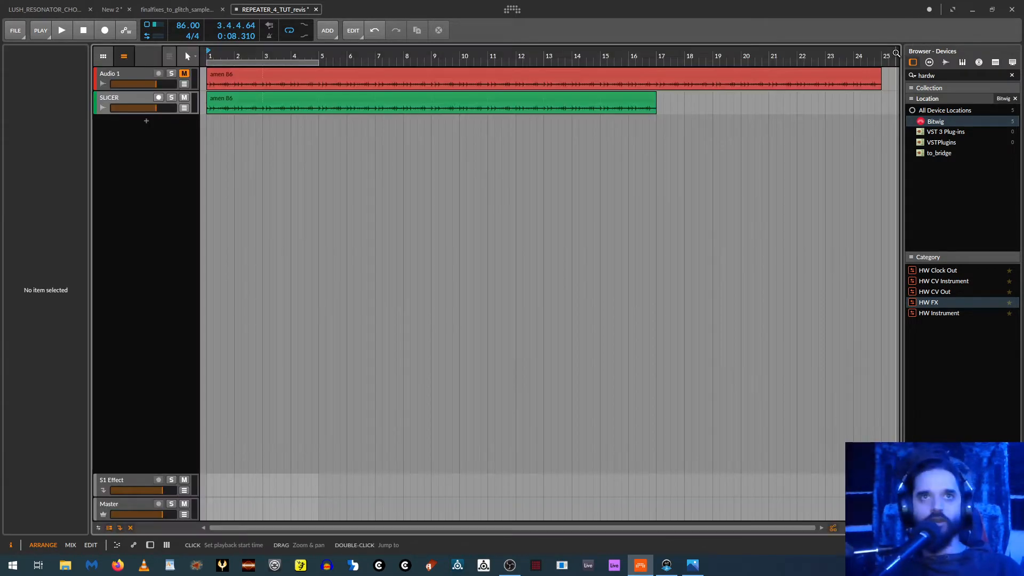
pyautogui.click(111, 97)
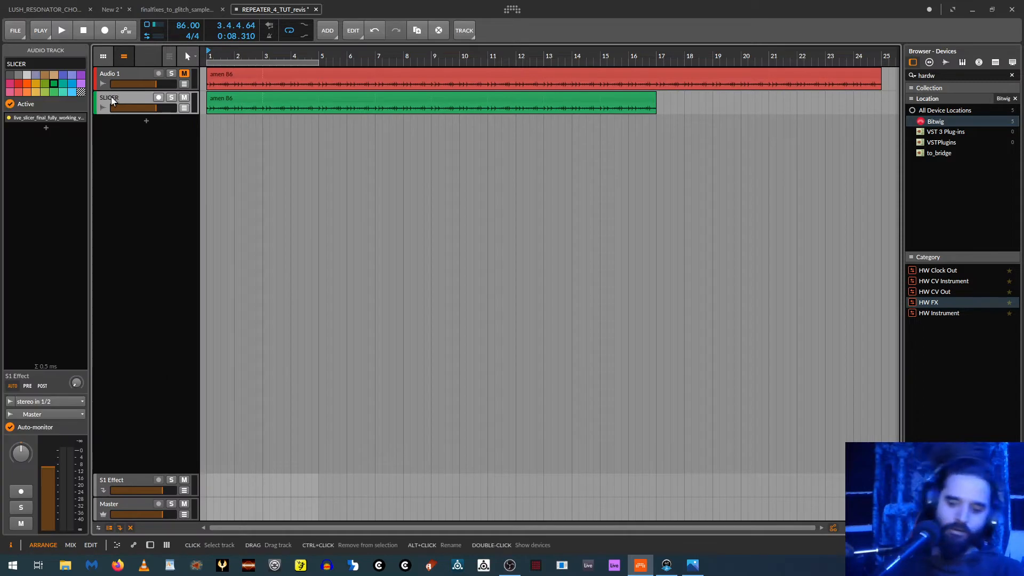
pyautogui.hotkey('shift', 'q')
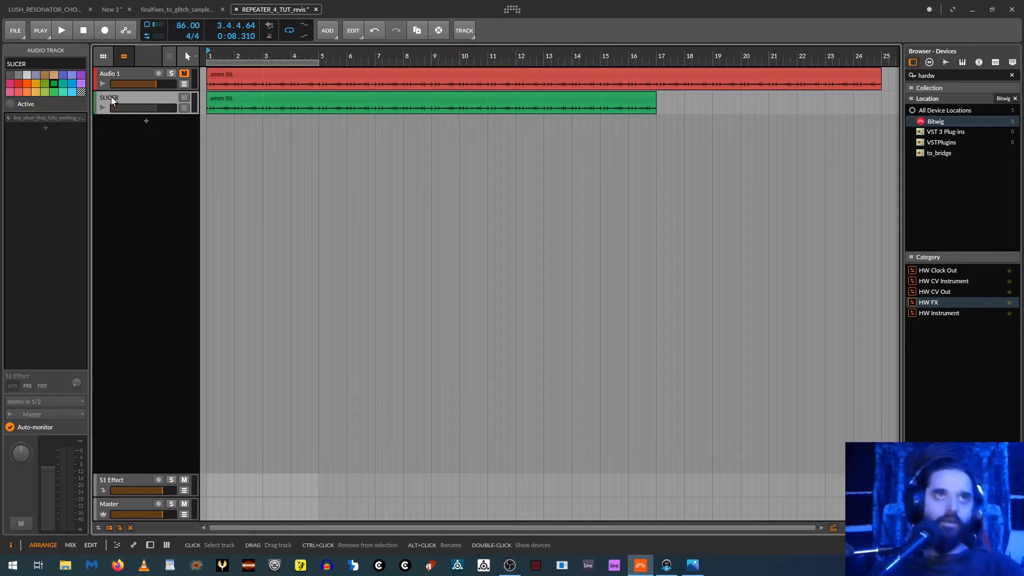
pyautogui.hotkey('ctrl', 't')
pyautogui.moveTo(222, 98); pyautogui.dragTo(225, 127)
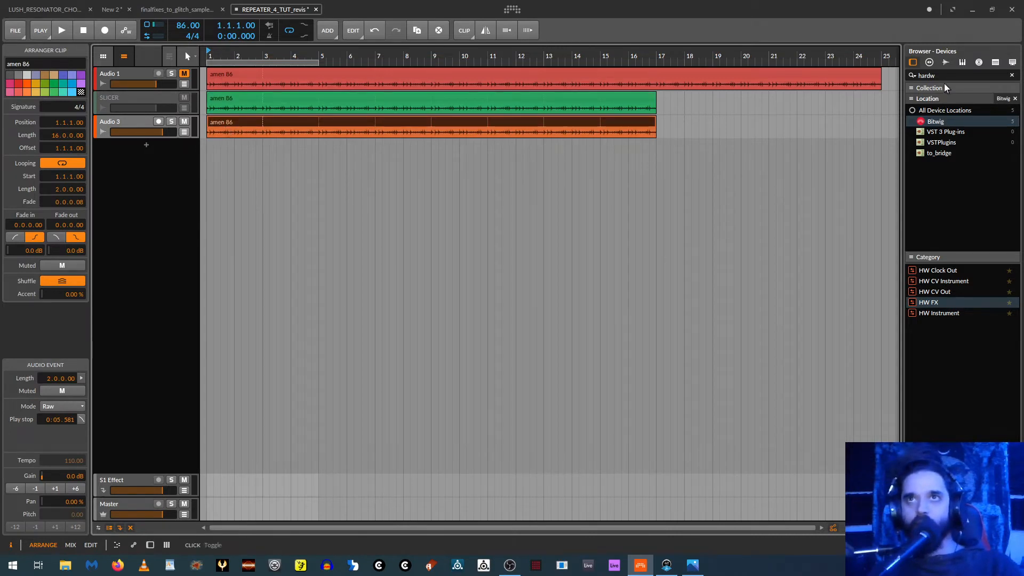
# Find the FX Grid device, add it to the Audio 3 track and open its grid editor
pyautogui.moveTo(946, 76); pyautogui.dragTo(814, 62)
pyautogui.write('FX G')
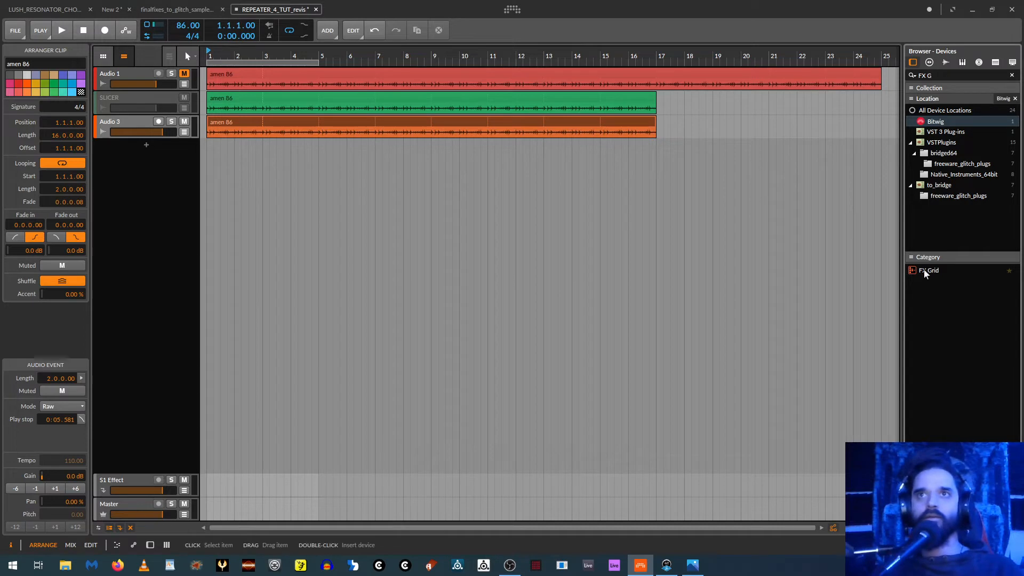
pyautogui.moveTo(925, 271); pyautogui.dragTo(163, 144)
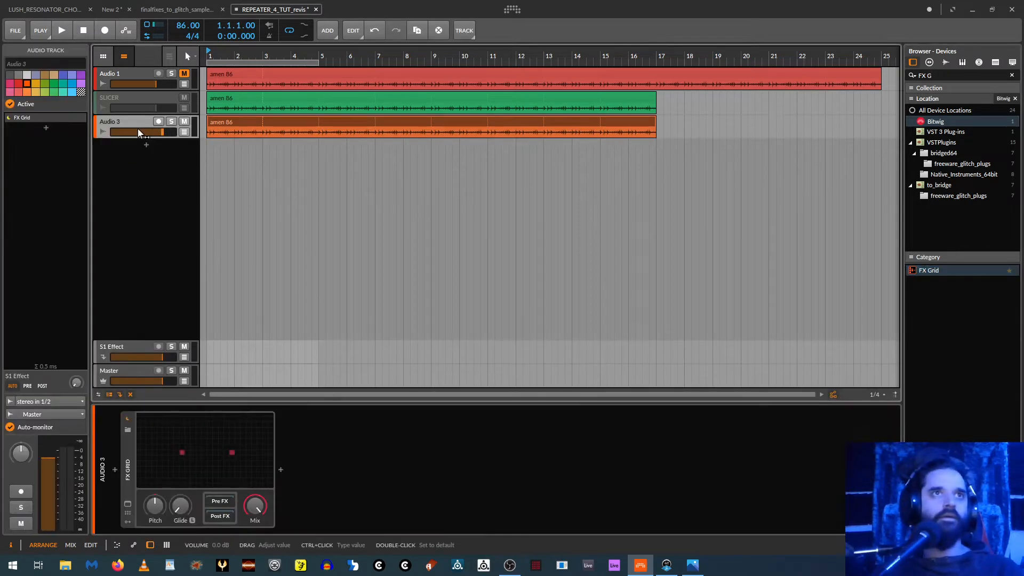
pyautogui.click(178, 433)
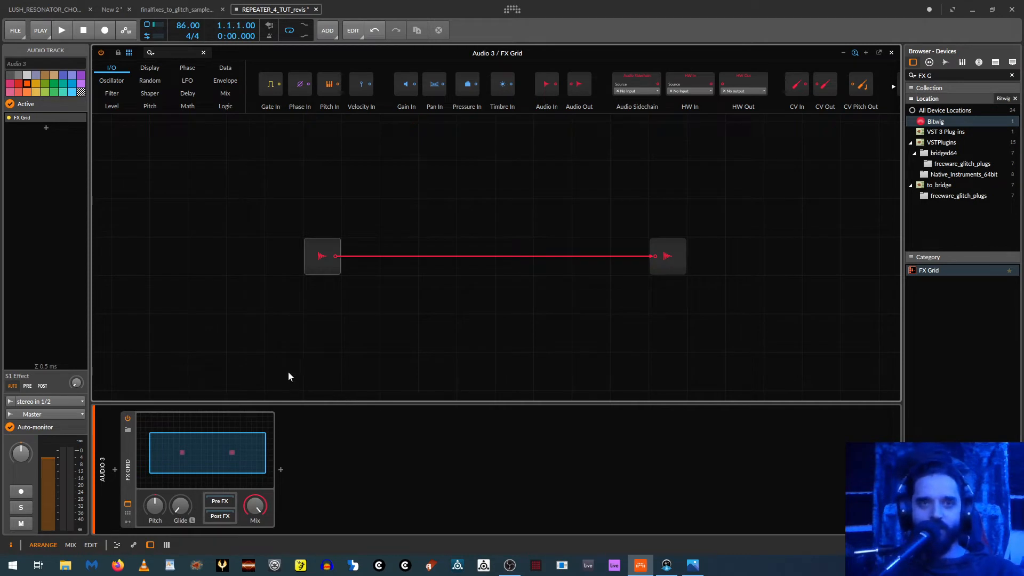
# Add a Transport module to the empty FX Grid with its length set to 32/16th
pyautogui.moveTo(269, 331); pyautogui.dragTo(404, 350)
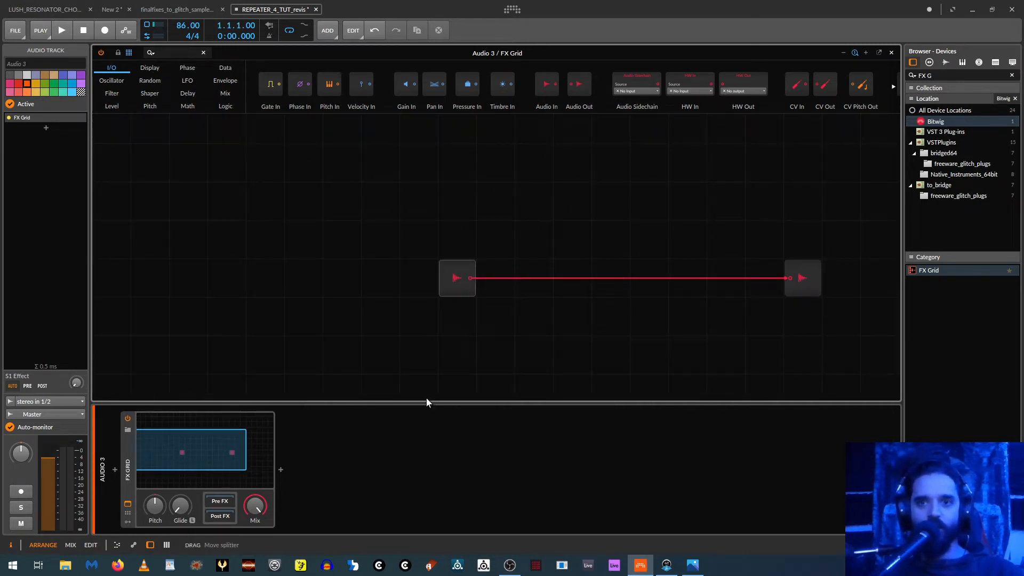
pyautogui.click(187, 81)
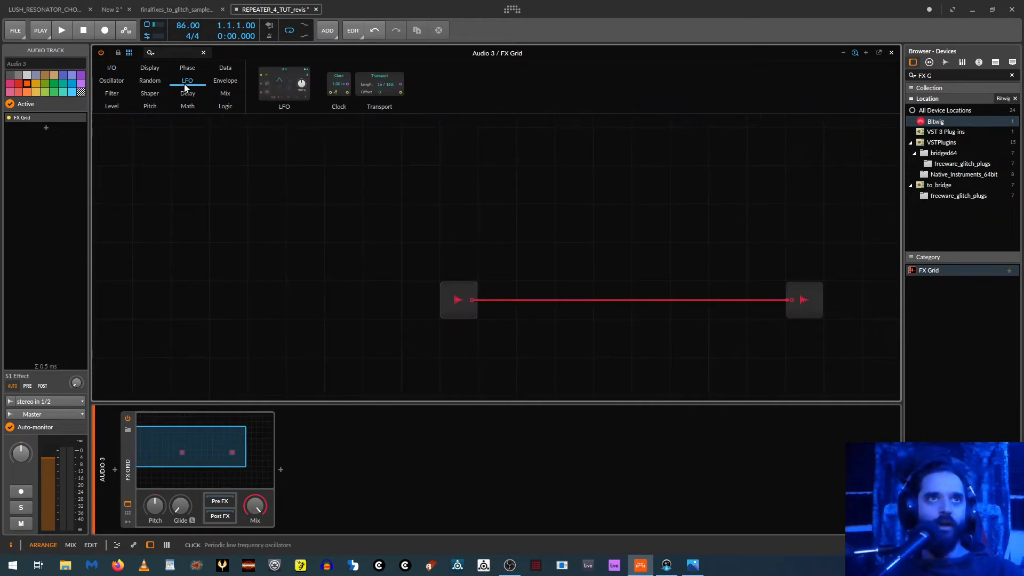
pyautogui.moveTo(362, 101); pyautogui.dragTo(247, 220)
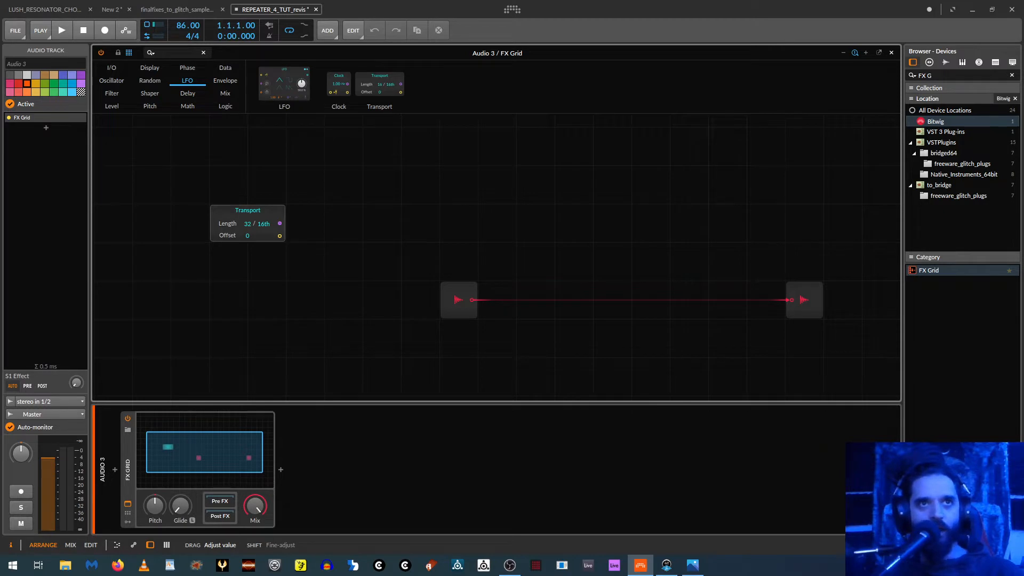
# Add a Gates sequencer beside the repositioned Transport module and set its step count to 16
pyautogui.moveTo(275, 233); pyautogui.dragTo(198, 195)
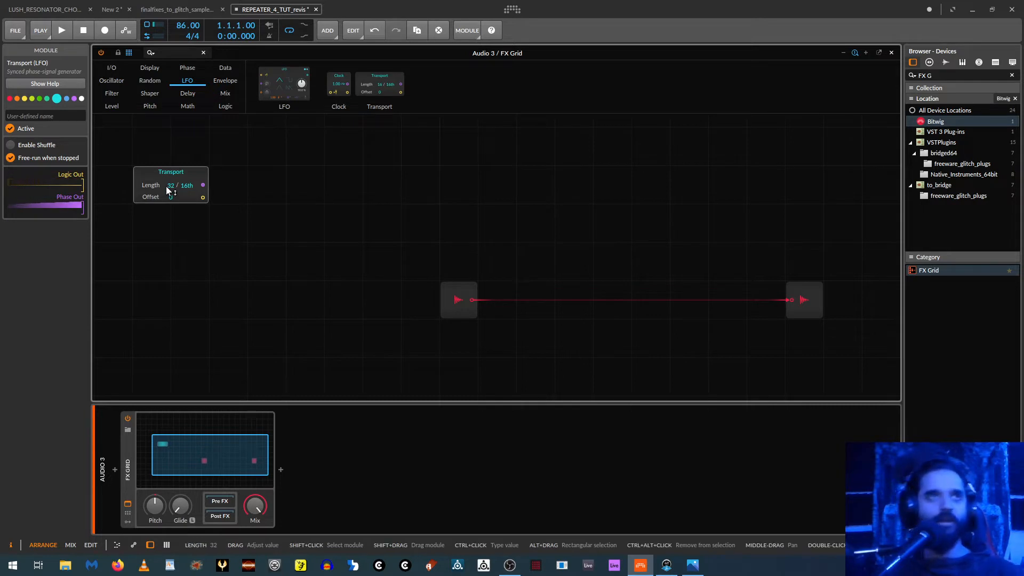
pyautogui.moveTo(163, 172); pyautogui.dragTo(202, 173)
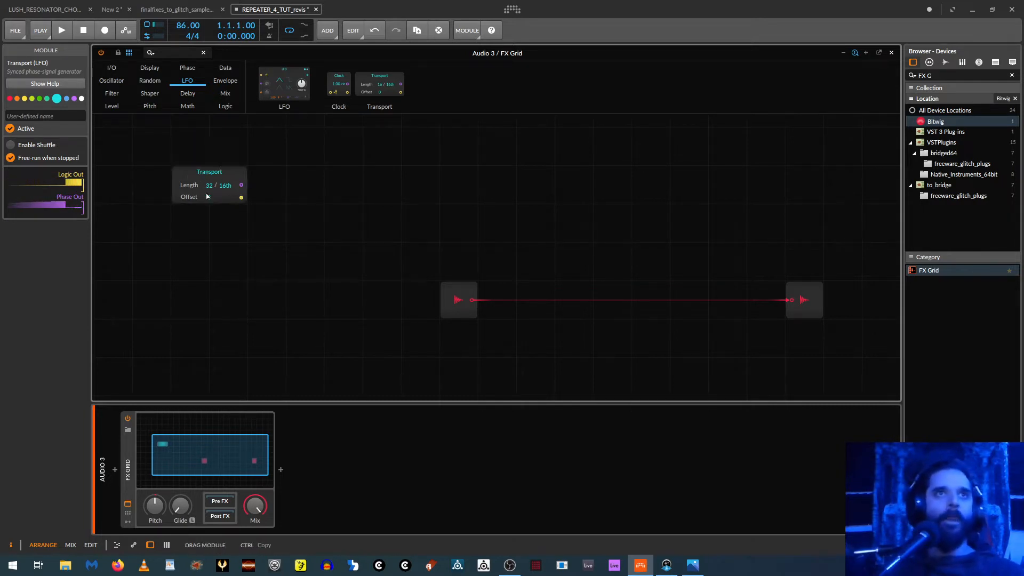
pyautogui.click(106, 69)
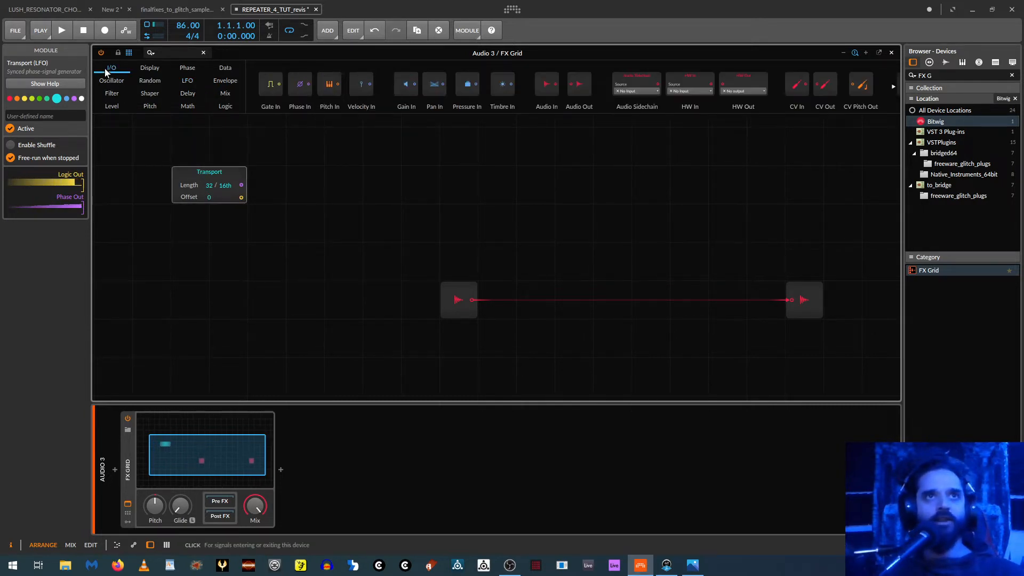
pyautogui.click(187, 68)
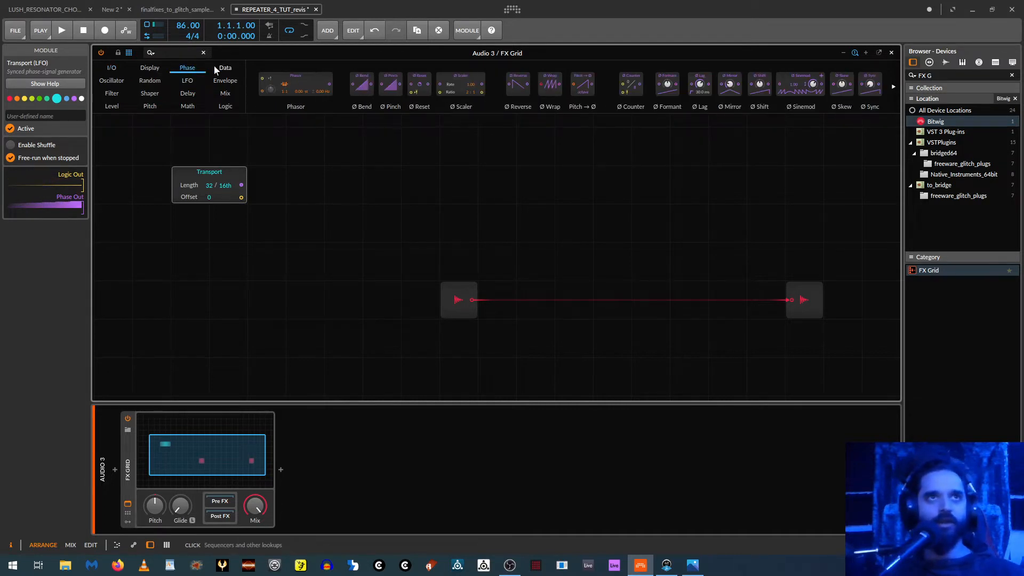
pyautogui.click(215, 66)
pyautogui.moveTo(296, 84); pyautogui.dragTo(668, 194)
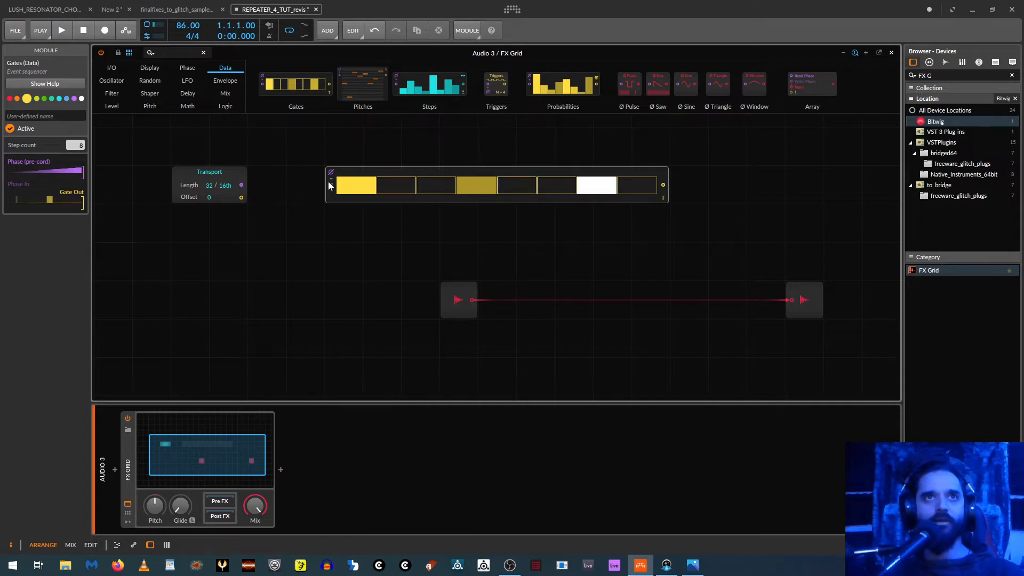
pyautogui.moveTo(75, 145); pyautogui.dragTo(75, 118)
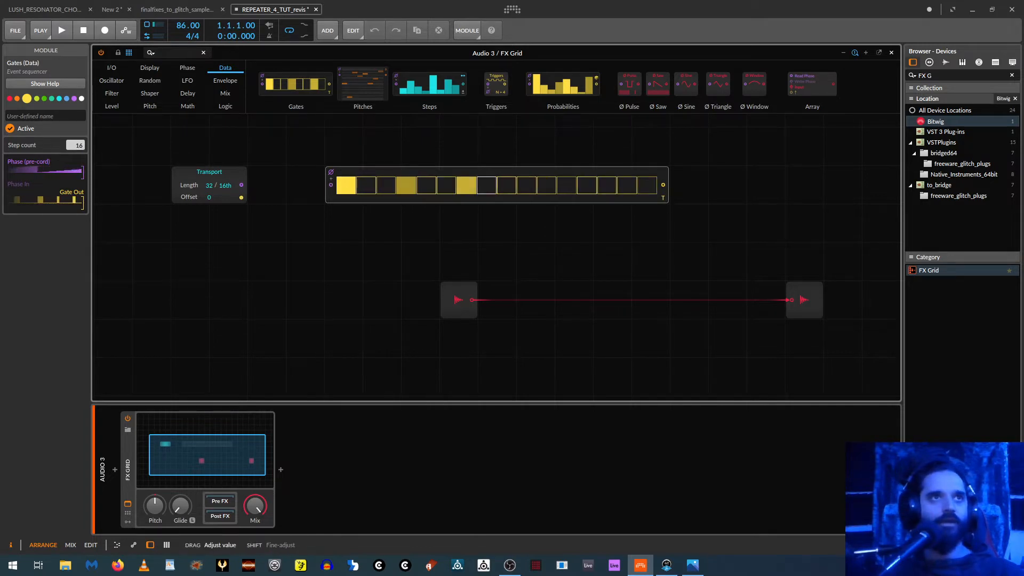
# Turn on all 16 gate steps and drive the Gates phase from the Transport's phase output instead of the device phase
pyautogui.moveTo(391, 203); pyautogui.dragTo(756, 178)
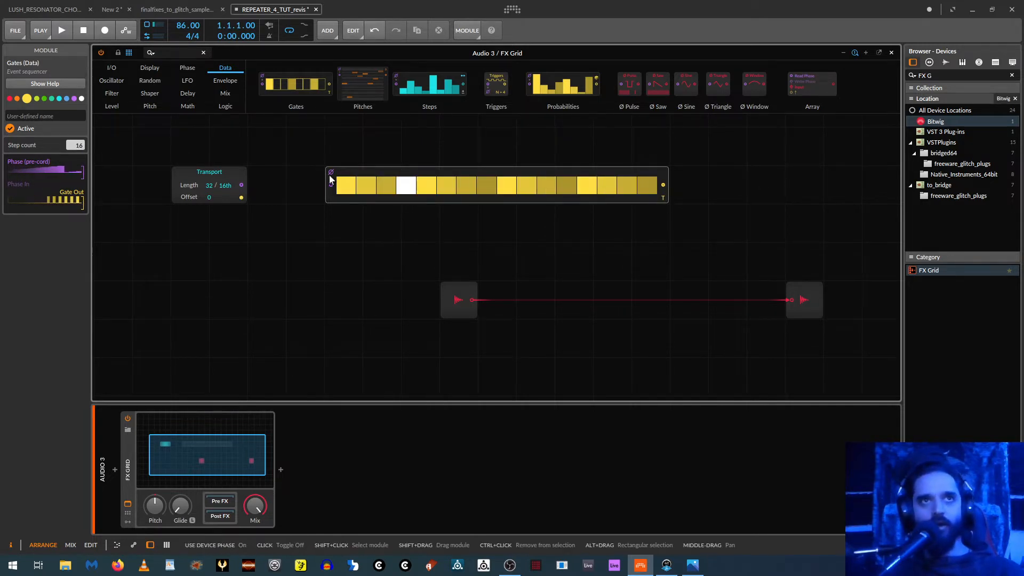
pyautogui.click(330, 178)
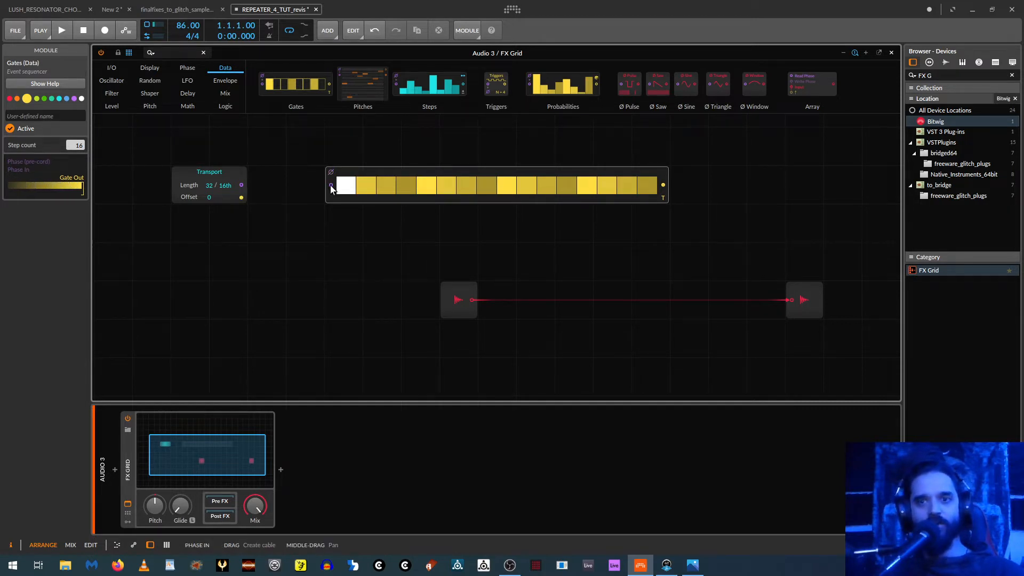
pyautogui.moveTo(330, 184); pyautogui.dragTo(240, 186)
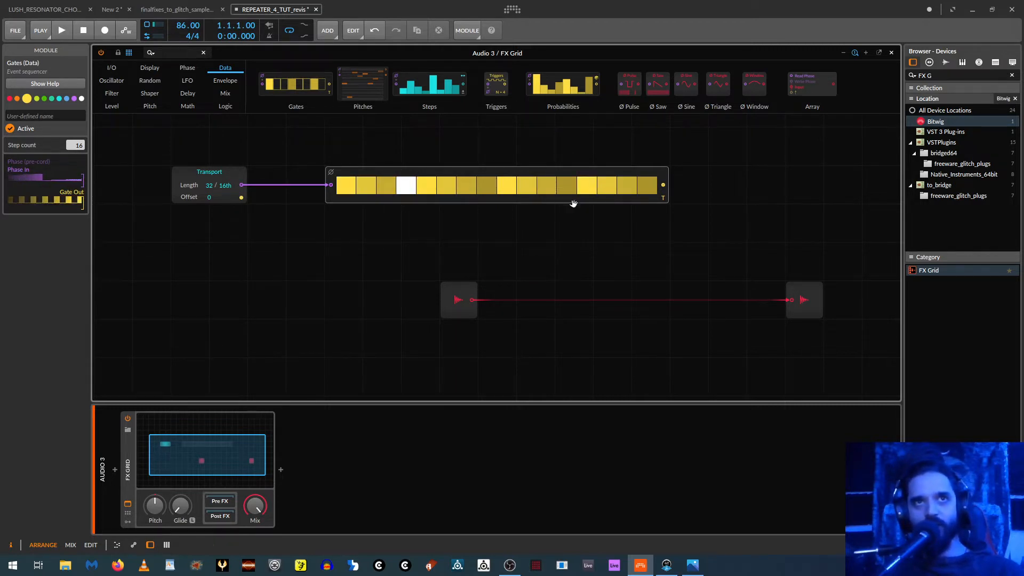
# Insert a Select module between Transport and Gates, routing the Transport phase through its second signal input
pyautogui.moveTo(327, 192); pyautogui.dragTo(405, 198)
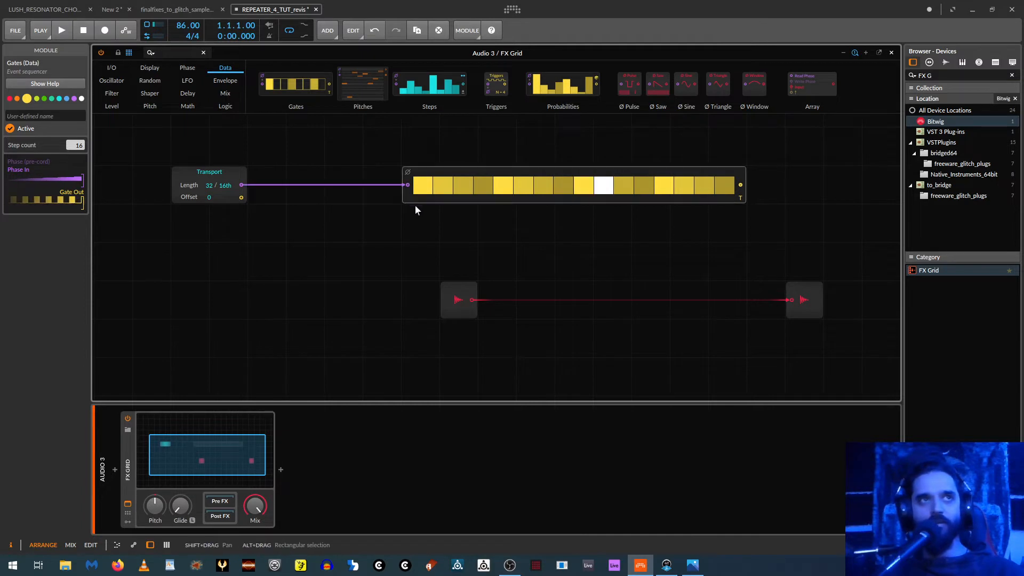
pyautogui.click(182, 182)
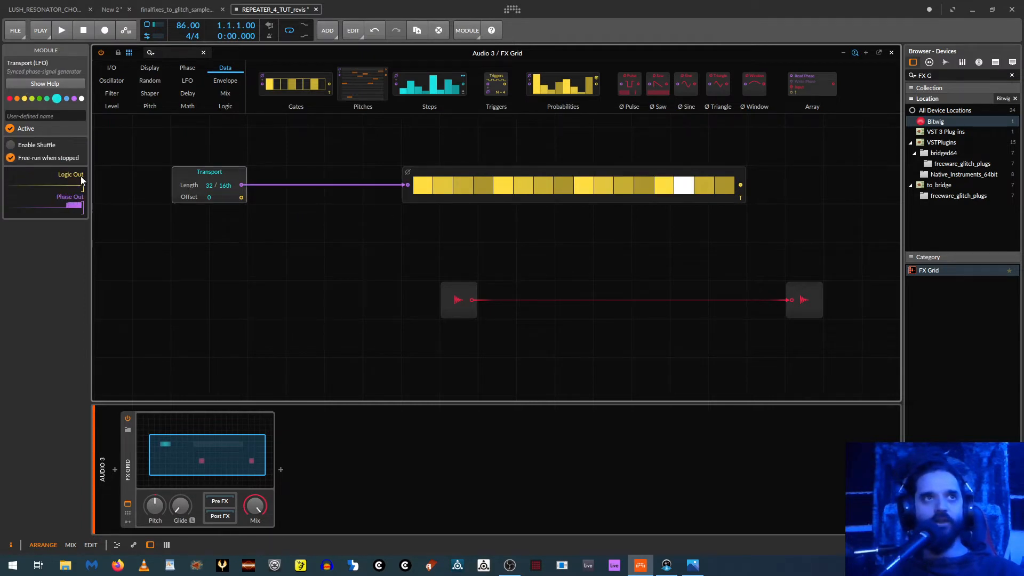
pyautogui.click(10, 158)
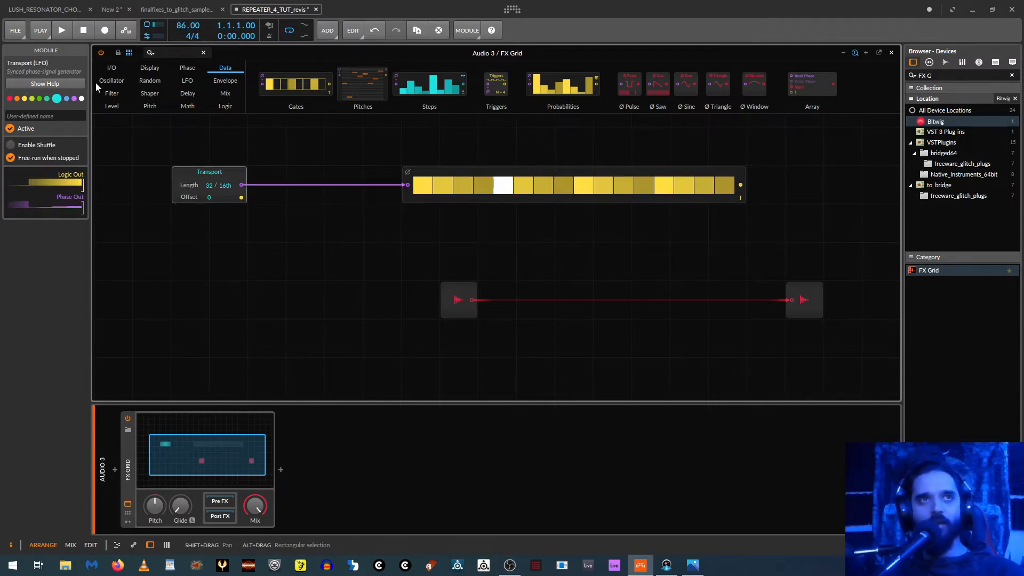
pyautogui.click(166, 53)
pyautogui.write('selec')
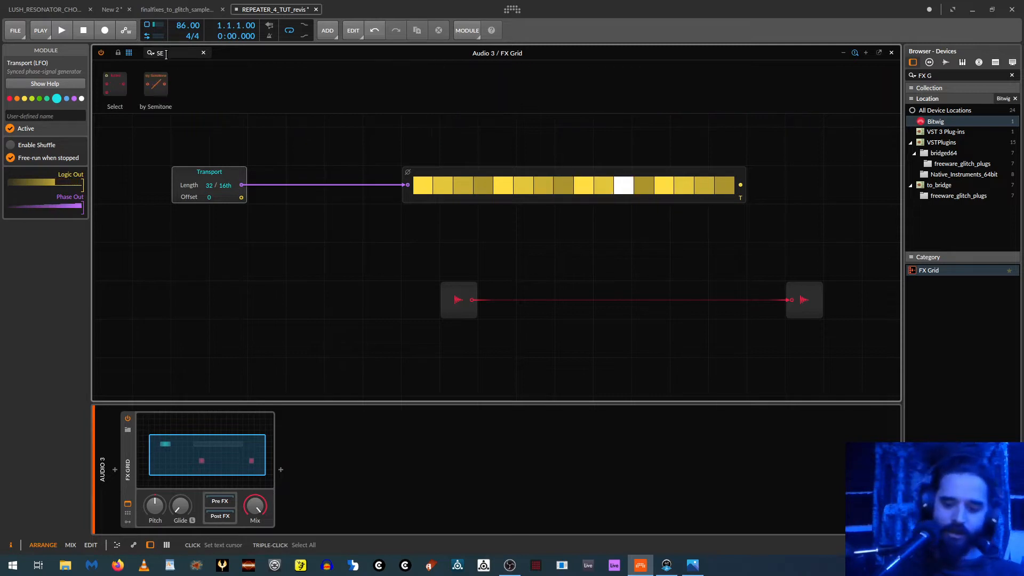
pyautogui.write('t')
pyautogui.moveTo(111, 84); pyautogui.dragTo(328, 222)
pyautogui.moveTo(241, 185); pyautogui.dragTo(408, 185)
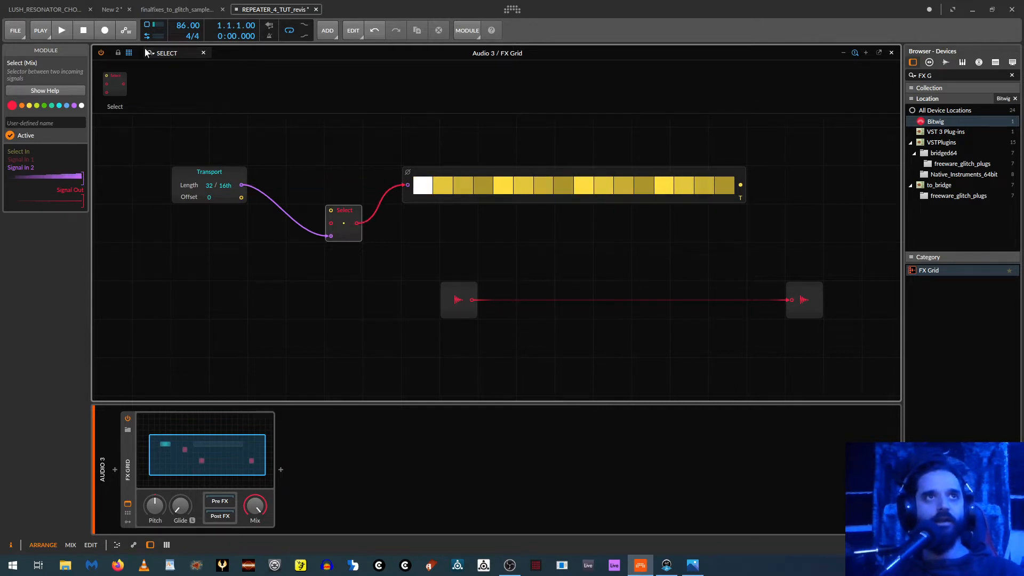
# Add a Transport Playing module above the Select module and connect its output to the select input
pyautogui.write('tr')
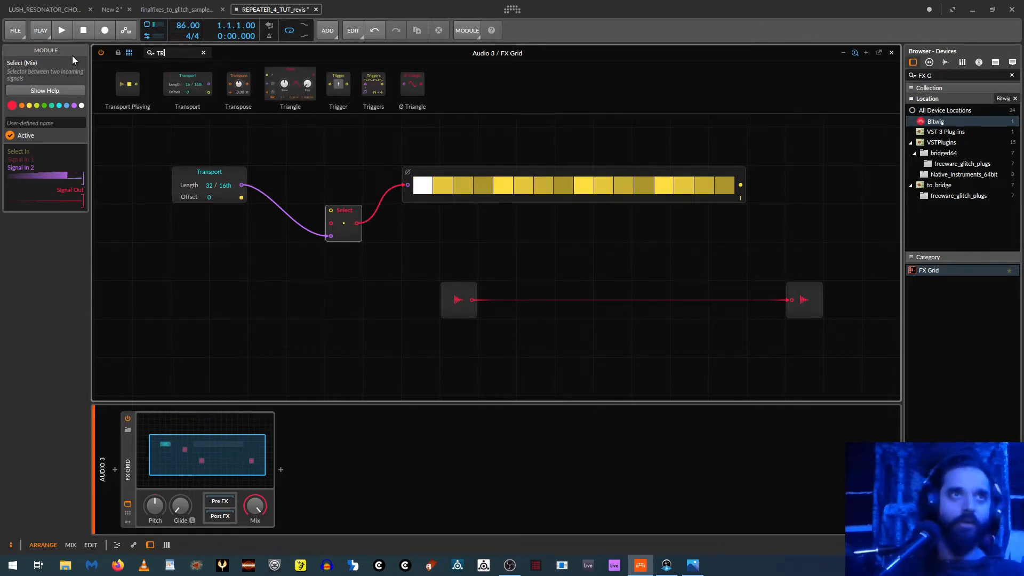
pyautogui.write('a')
pyautogui.moveTo(127, 83); pyautogui.dragTo(330, 210)
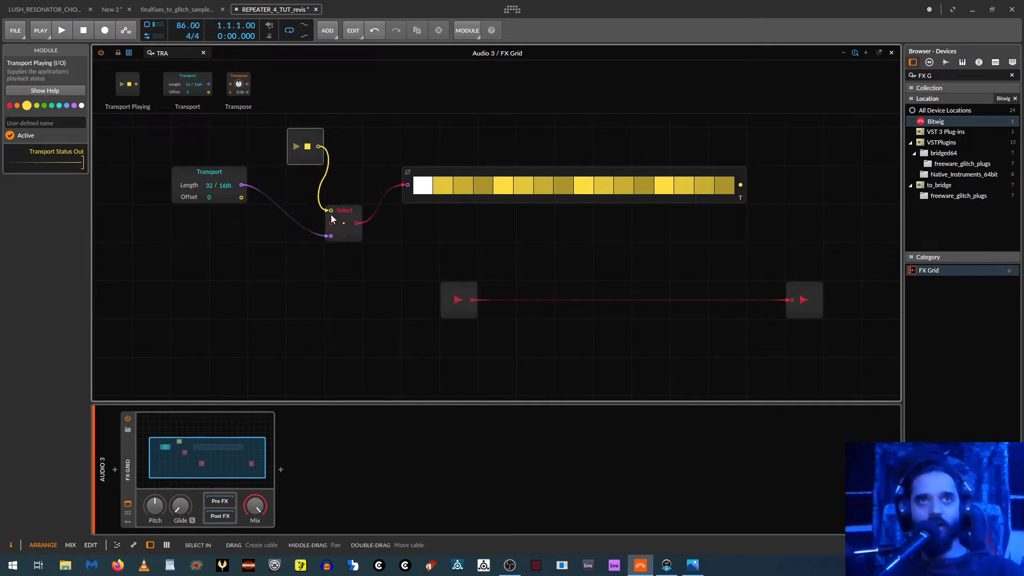
# Start and stop playback twice to check how the Gates sequence follows the transport
pyautogui.press('space')
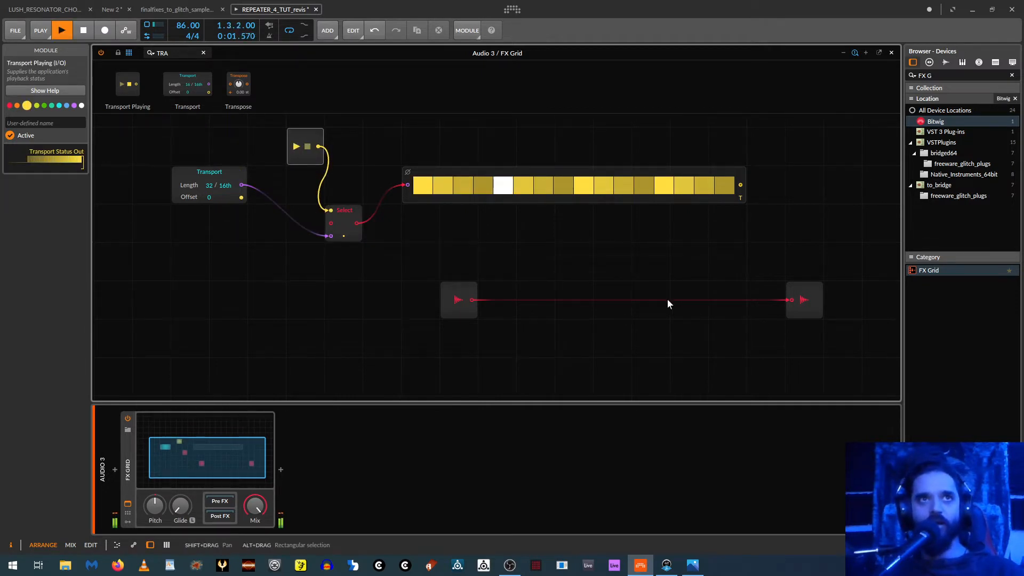
pyautogui.press('space')
pyautogui.click(890, 52)
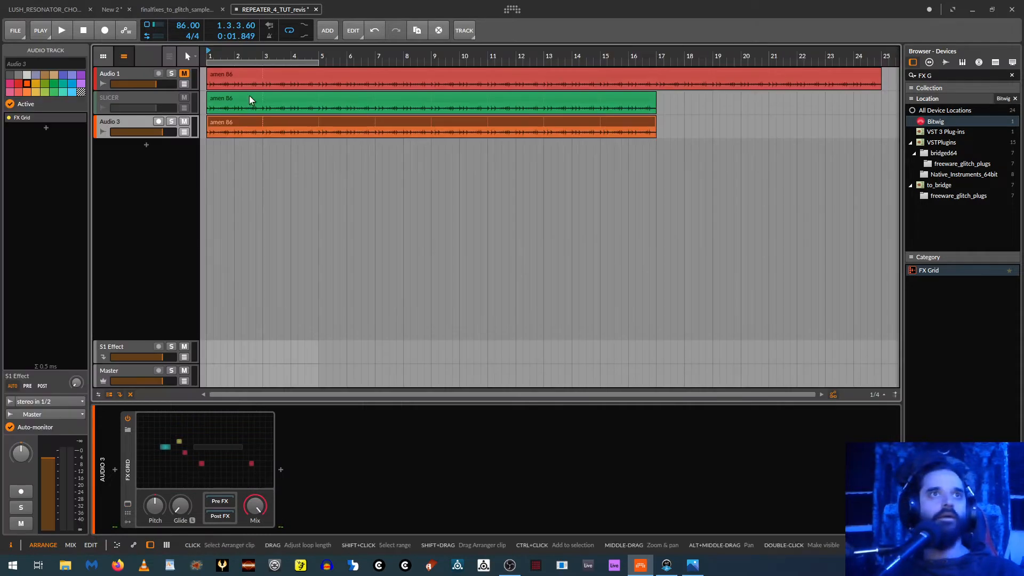
pyautogui.click(195, 475)
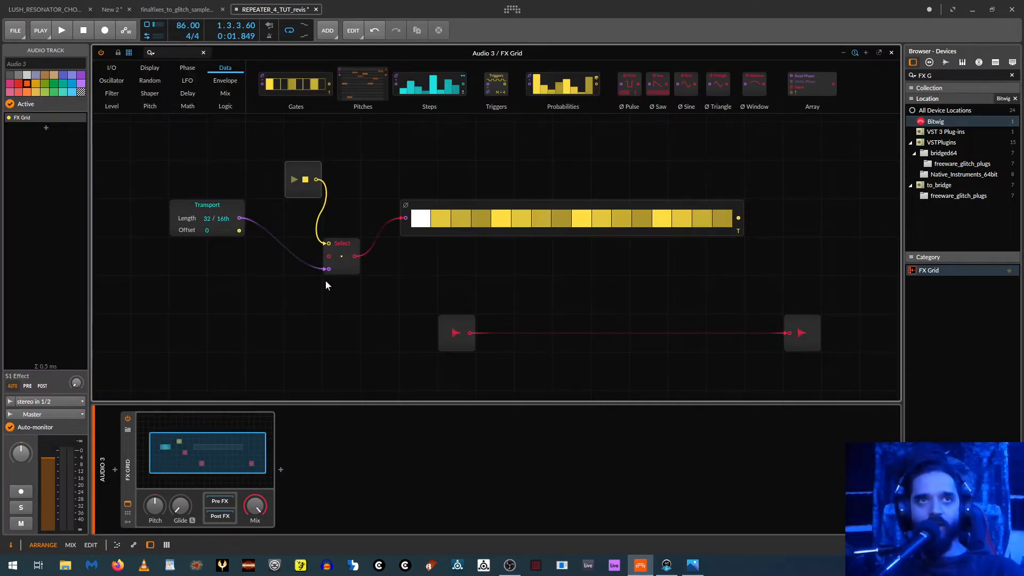
pyautogui.press('space')
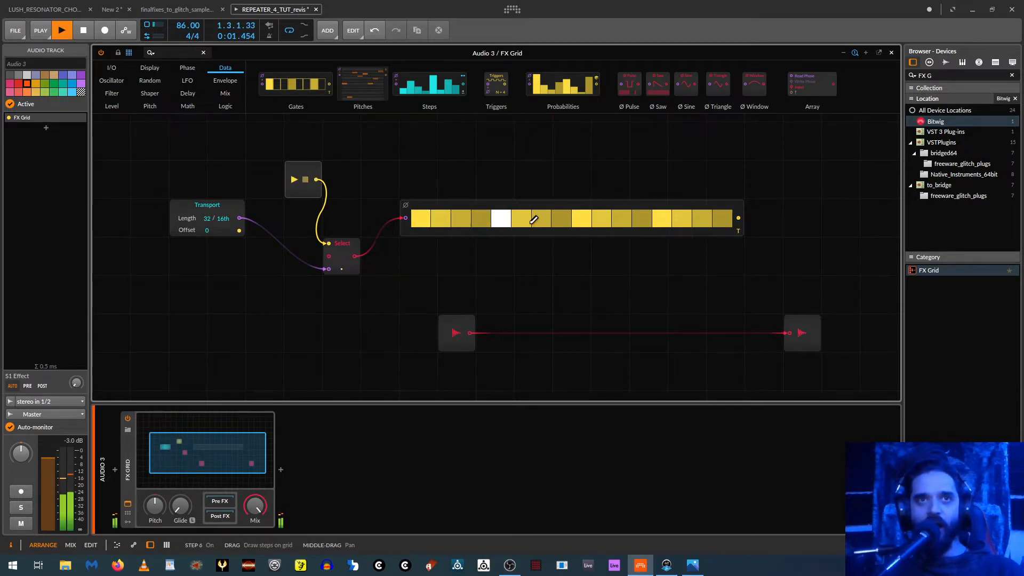
pyautogui.press('space')
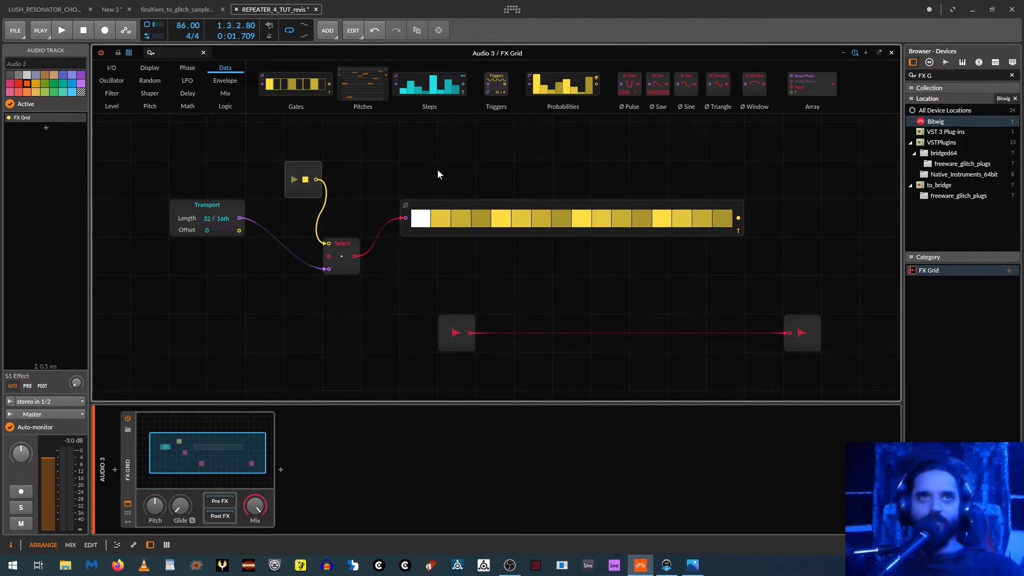
# Shift Gates away to free space and pack Transport Playing and Select tightly against the Transport module
pyautogui.moveTo(403, 224); pyautogui.dragTo(517, 224)
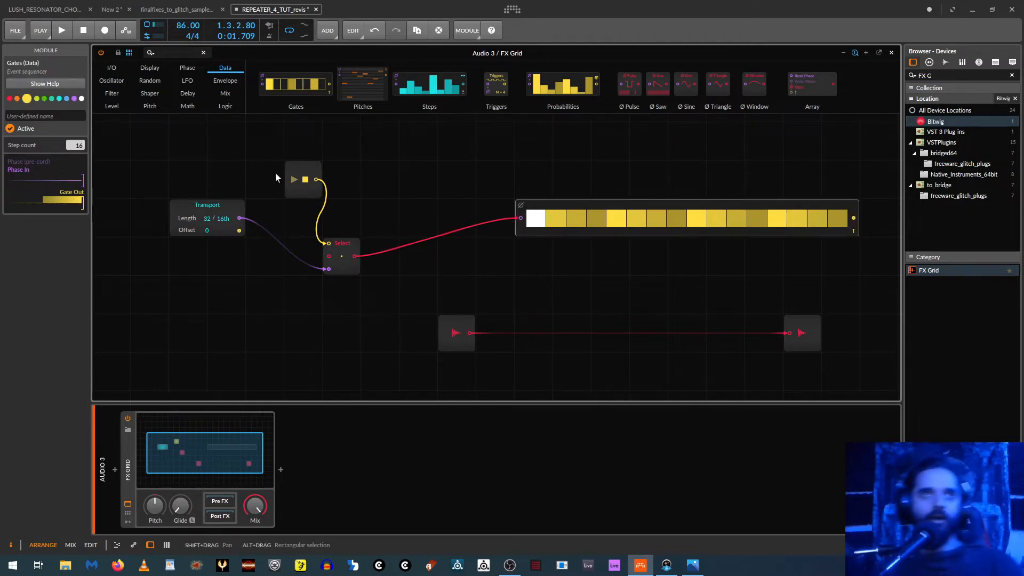
pyautogui.moveTo(351, 248); pyautogui.dragTo(314, 209)
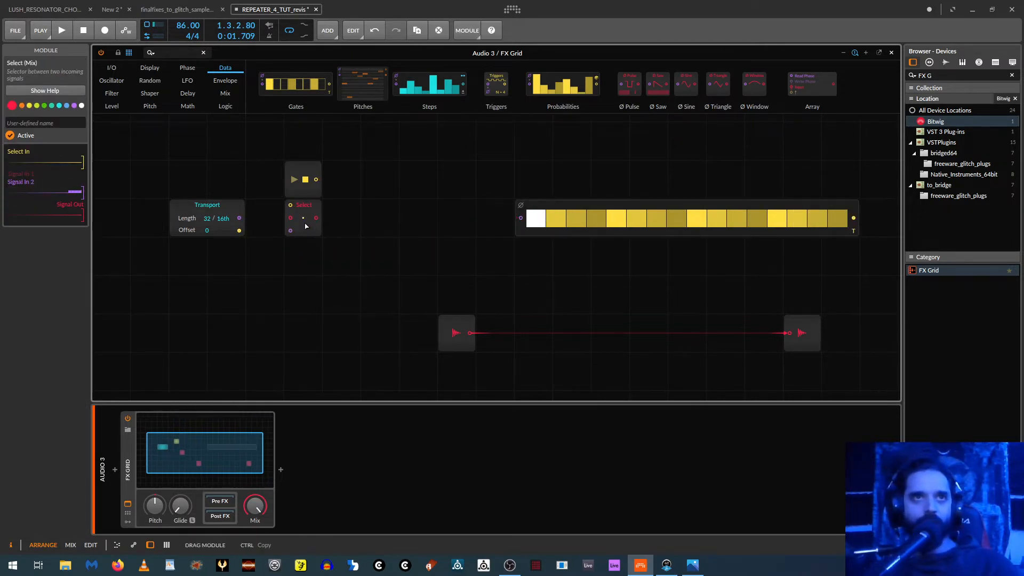
pyautogui.moveTo(304, 174); pyautogui.dragTo(228, 173)
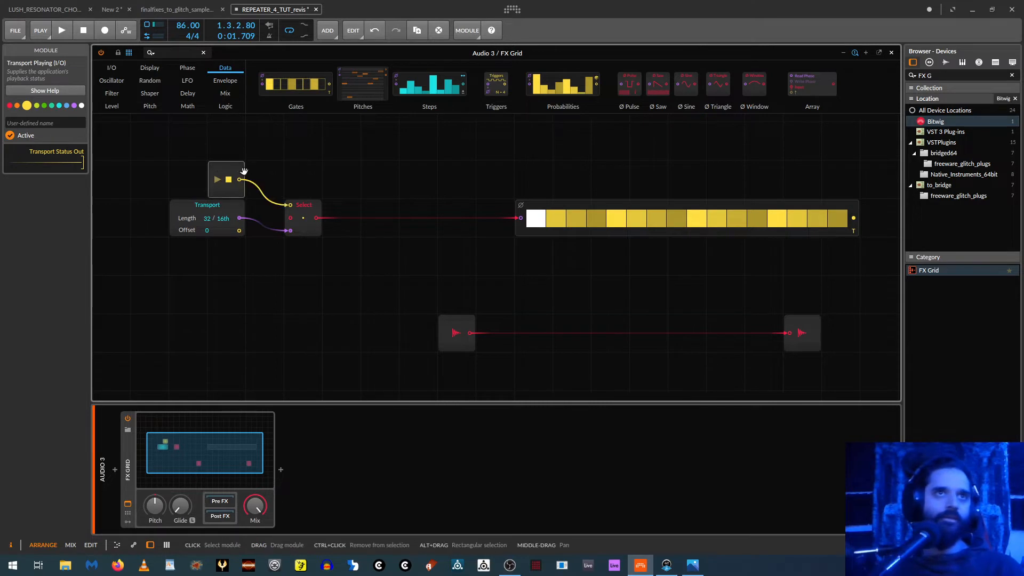
pyautogui.moveTo(305, 211); pyautogui.dragTo(267, 211)
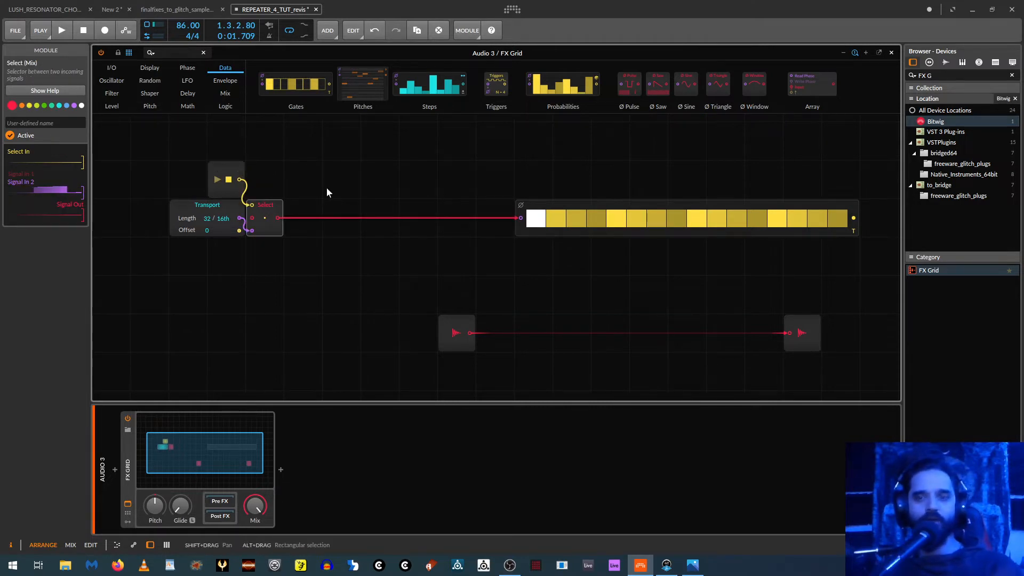
# Add two Ø Scaler modules below the Transport group, one above the other with a gap, with ratios 2:1 and 1:2
pyautogui.click(151, 52)
pyautogui.write('S')
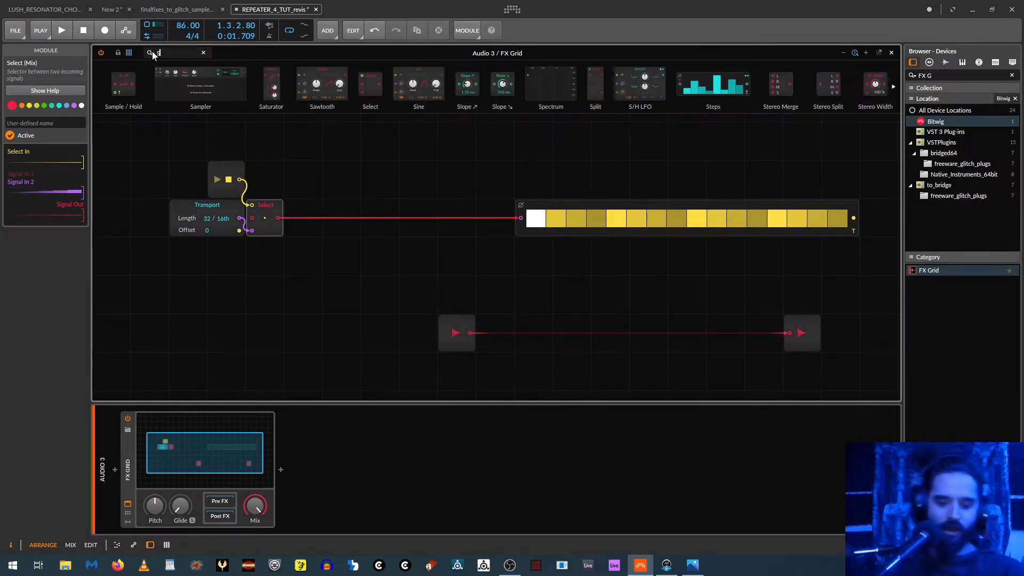
pyautogui.write('CAL')
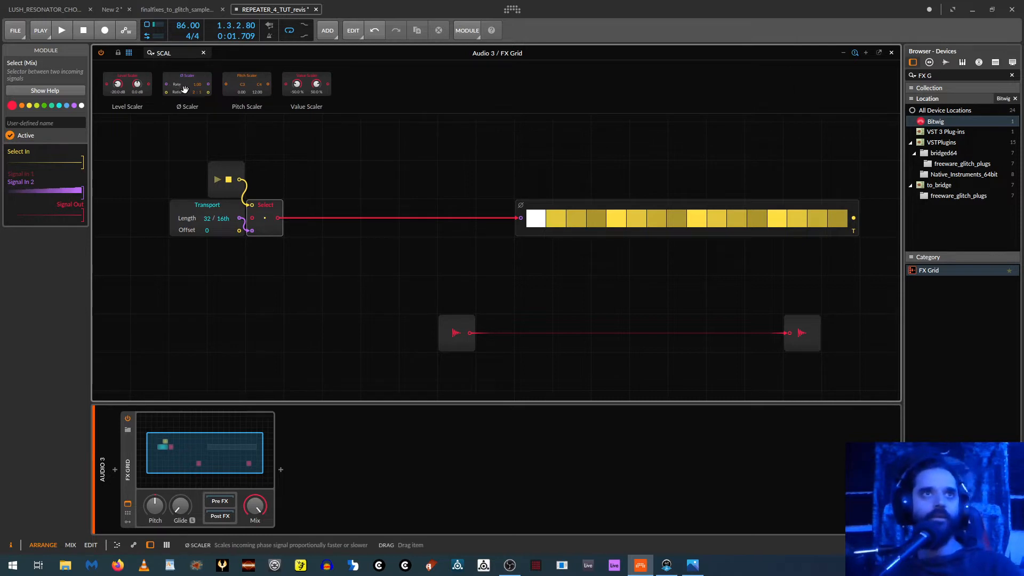
pyautogui.moveTo(187, 84); pyautogui.dragTo(310, 328)
pyautogui.click(309, 328)
pyautogui.hotkey('ctrl', 'd')
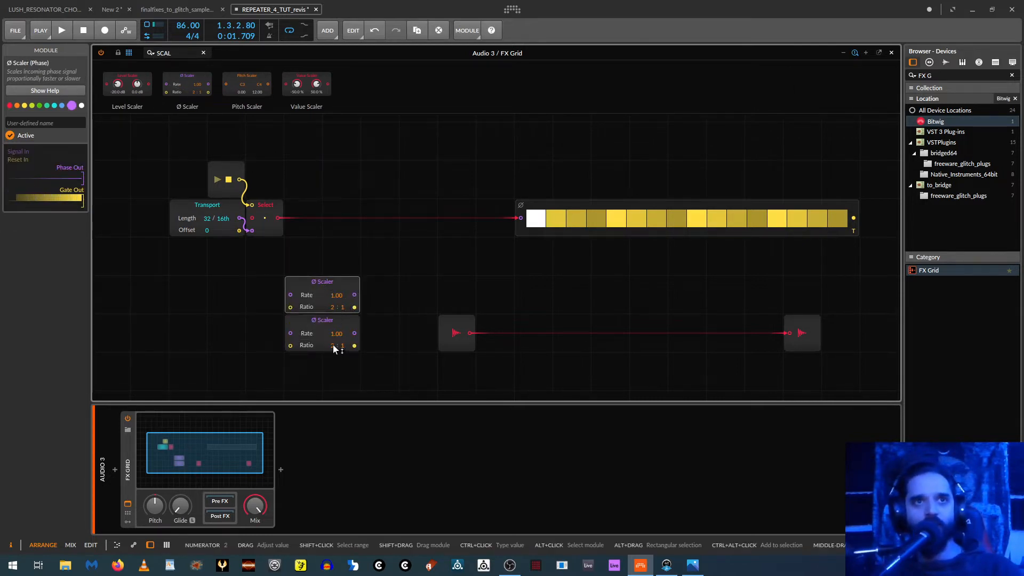
pyautogui.moveTo(334, 345); pyautogui.dragTo(322, 359)
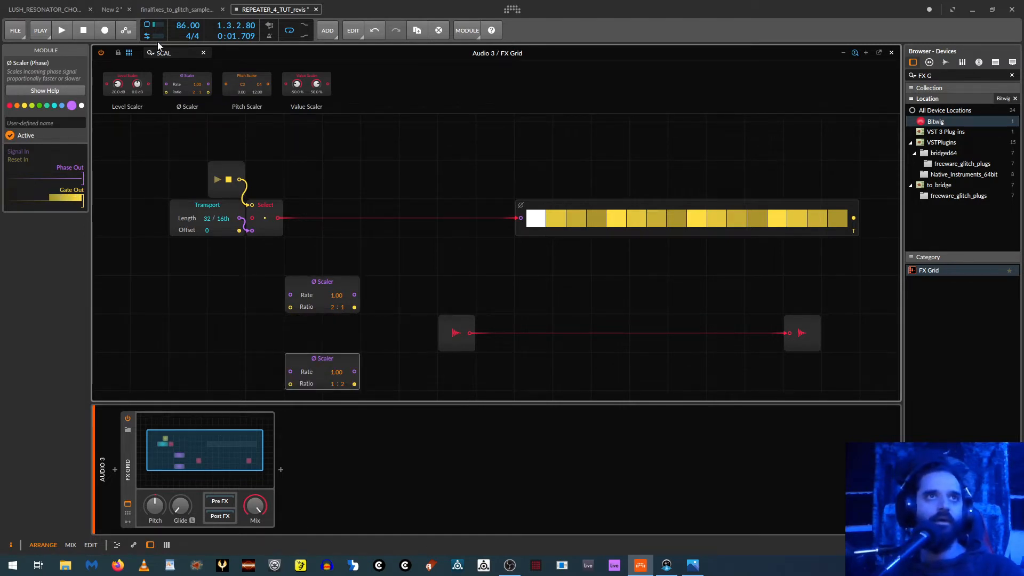
# Place a Merge module after the two Ø Scalers and a Split module before them
pyautogui.write('MERG')
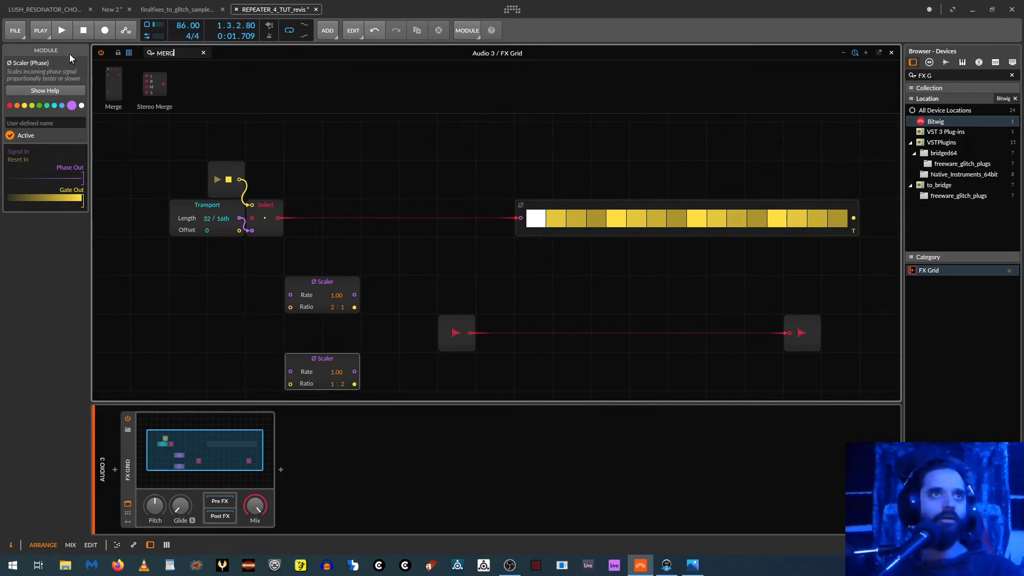
pyautogui.moveTo(113, 83); pyautogui.dragTo(380, 352)
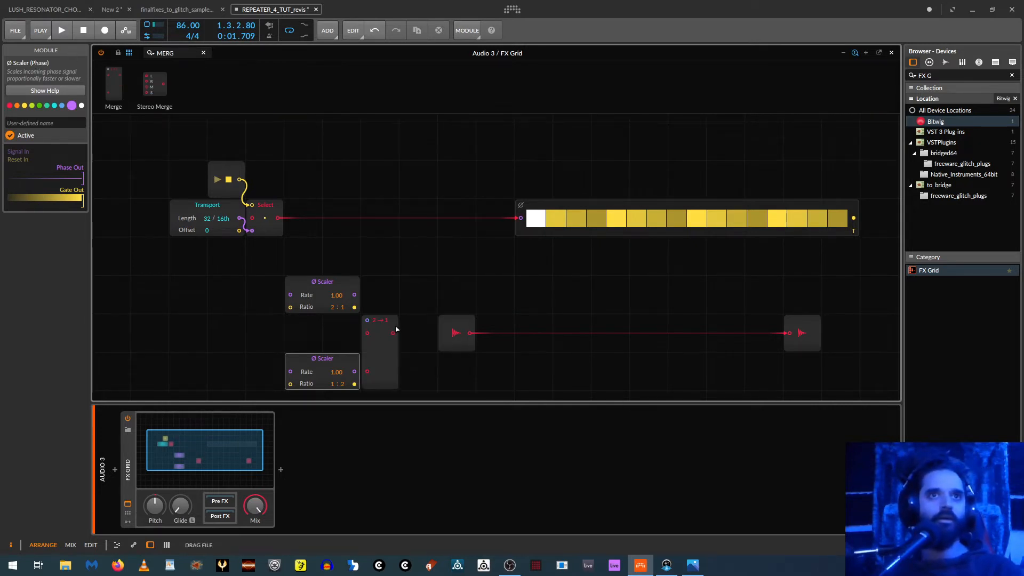
pyautogui.click(185, 51)
pyautogui.write('SPLIT')
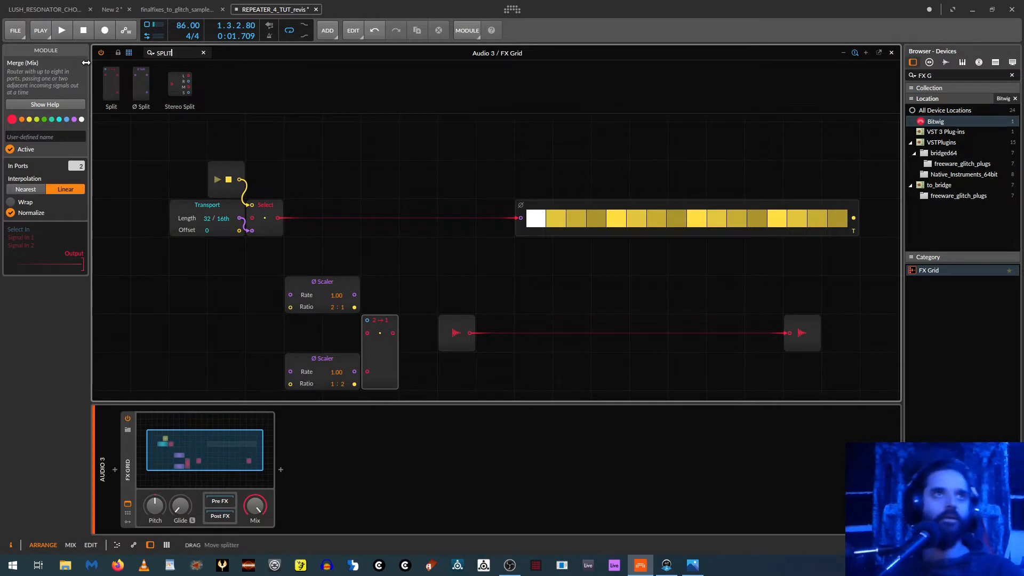
pyautogui.moveTo(111, 83); pyautogui.dragTo(253, 330)
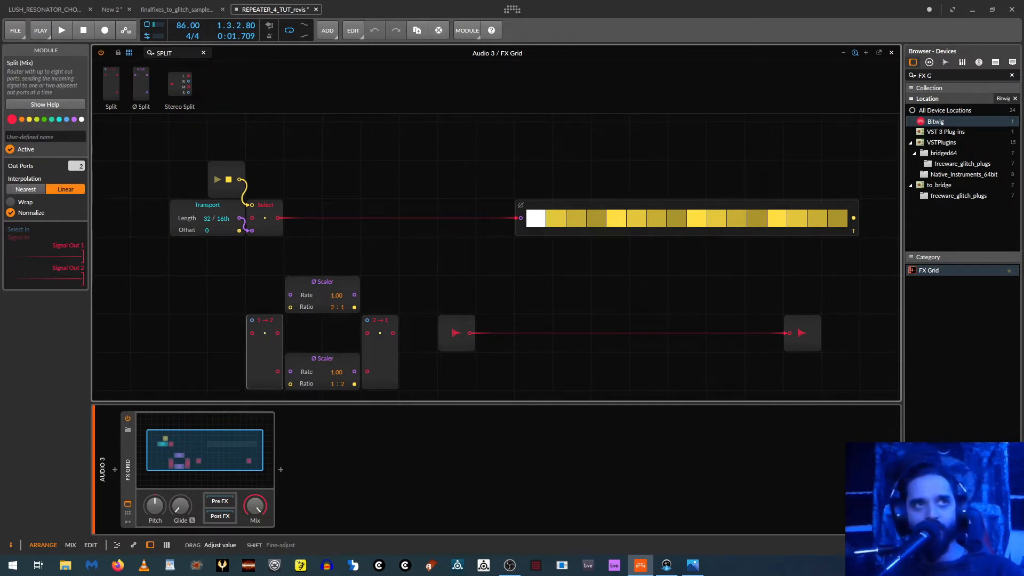
# Give the Split and Merge modules three ports each, align them with the Ø Scalers, and set Split's interpolation to Nearest
pyautogui.click(379, 336)
pyautogui.moveTo(83, 166); pyautogui.dragTo(84, 157)
pyautogui.moveTo(261, 356); pyautogui.dragTo(262, 318)
pyautogui.moveTo(369, 354); pyautogui.dragTo(369, 316)
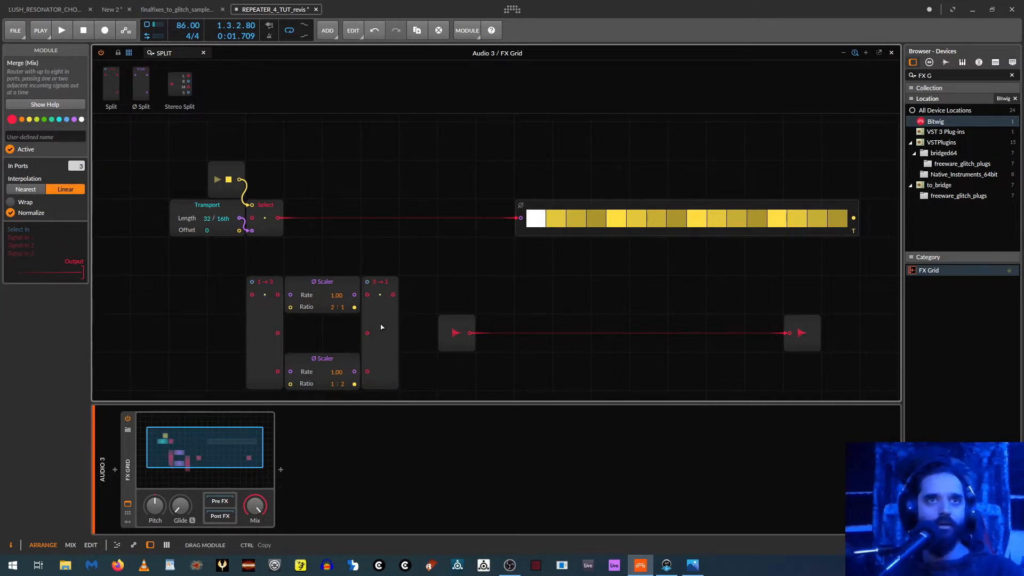
pyautogui.click(266, 314)
pyautogui.click(25, 191)
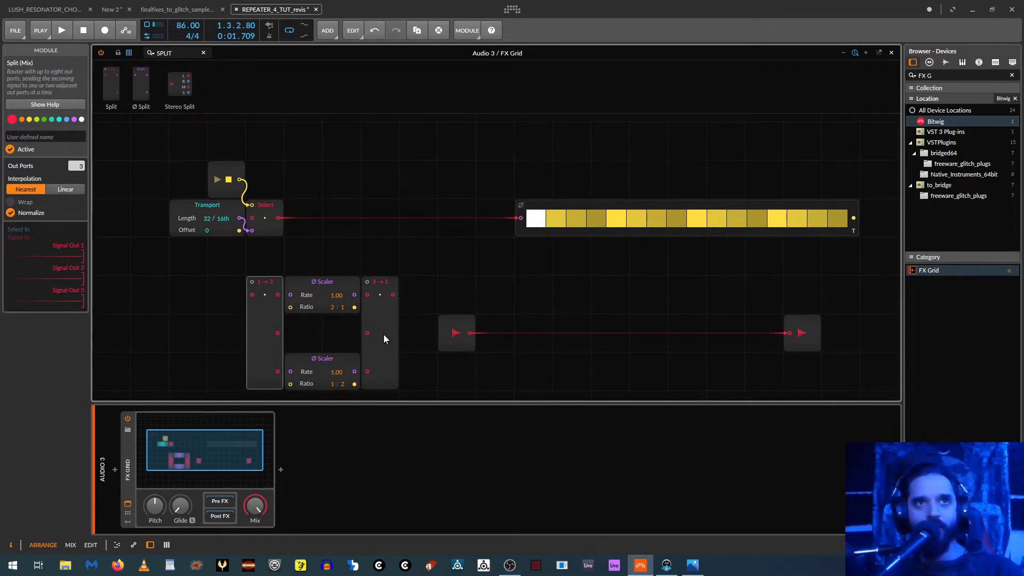
# Set Merge's interpolation to Nearest and wire Split to Merge, outer ports through the two Ø Scalers and the middle port directly
pyautogui.click(383, 333)
pyautogui.click(34, 189)
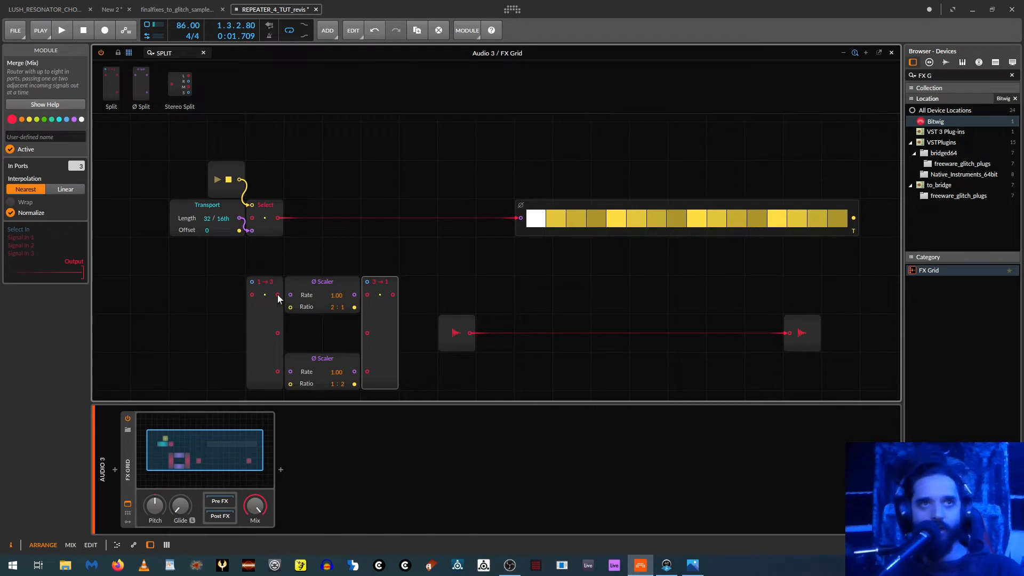
pyautogui.moveTo(277, 294); pyautogui.dragTo(289, 295)
pyautogui.moveTo(354, 295); pyautogui.dragTo(366, 294)
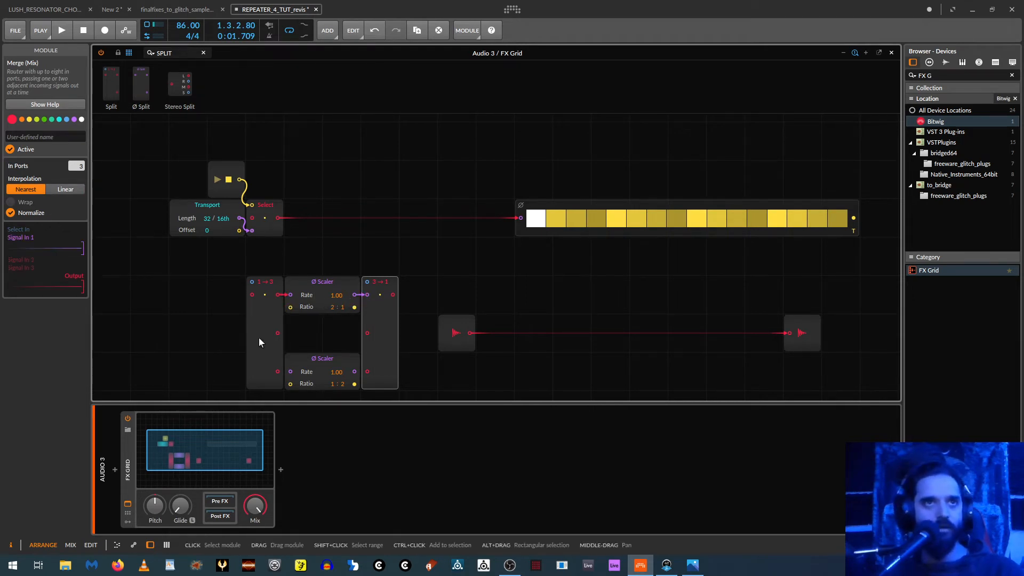
pyautogui.moveTo(278, 332); pyautogui.dragTo(368, 334)
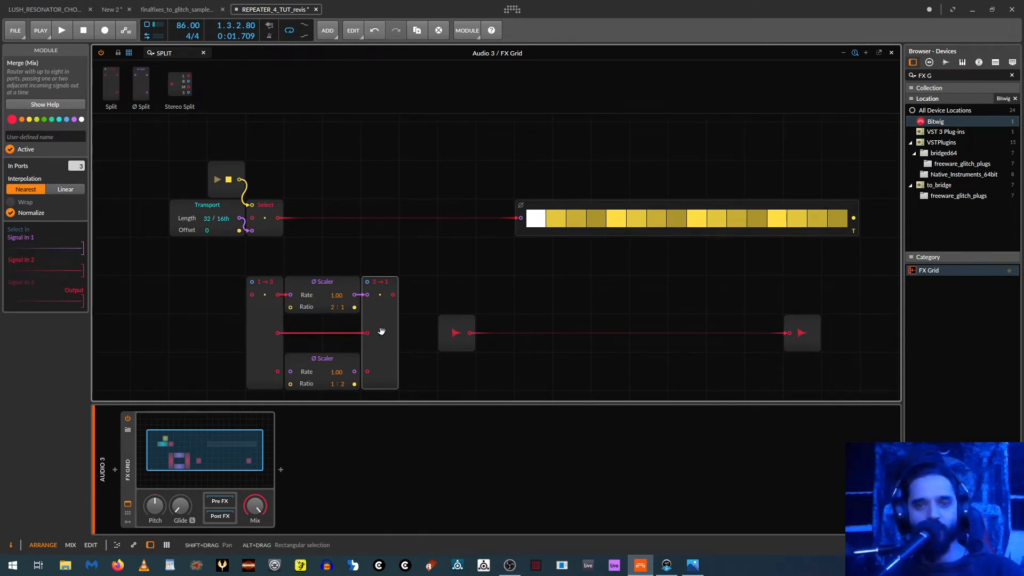
pyautogui.moveTo(278, 371); pyautogui.dragTo(290, 372)
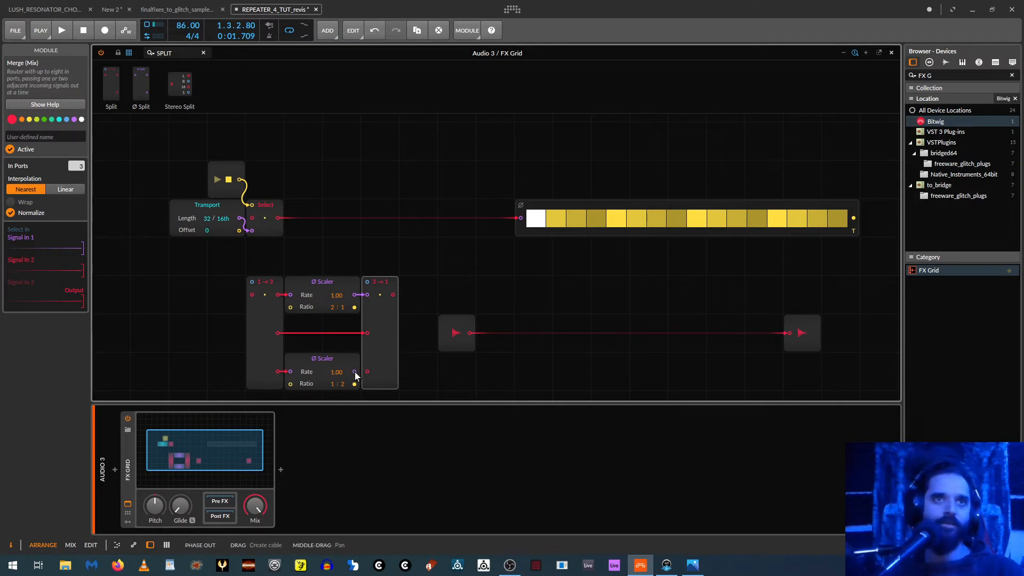
pyautogui.moveTo(354, 372); pyautogui.dragTo(368, 371)
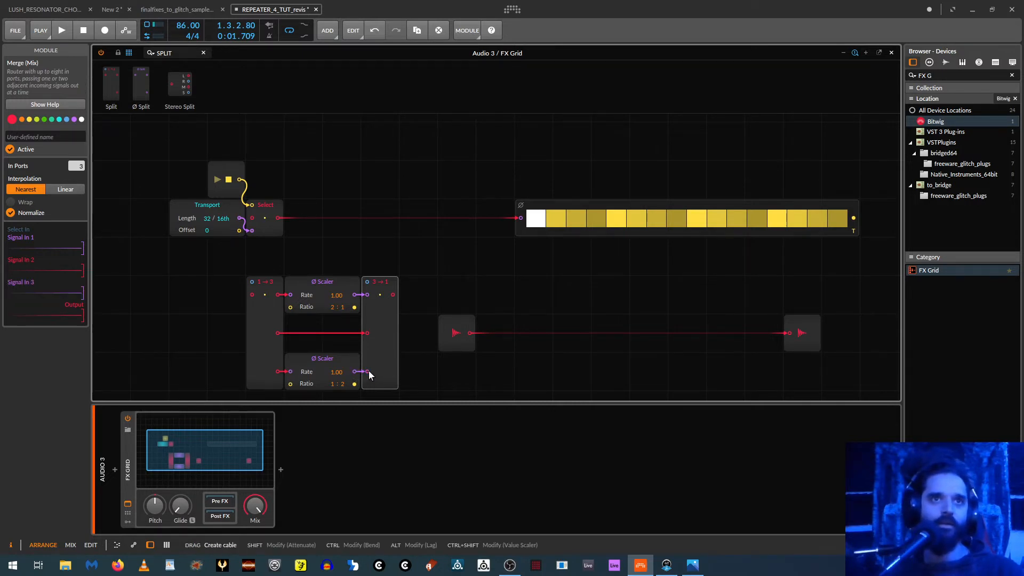
# Add a Value module above the upper Ø Scaler and name it globaltime
pyautogui.tripleClick(183, 52)
pyautogui.write('VALUE')
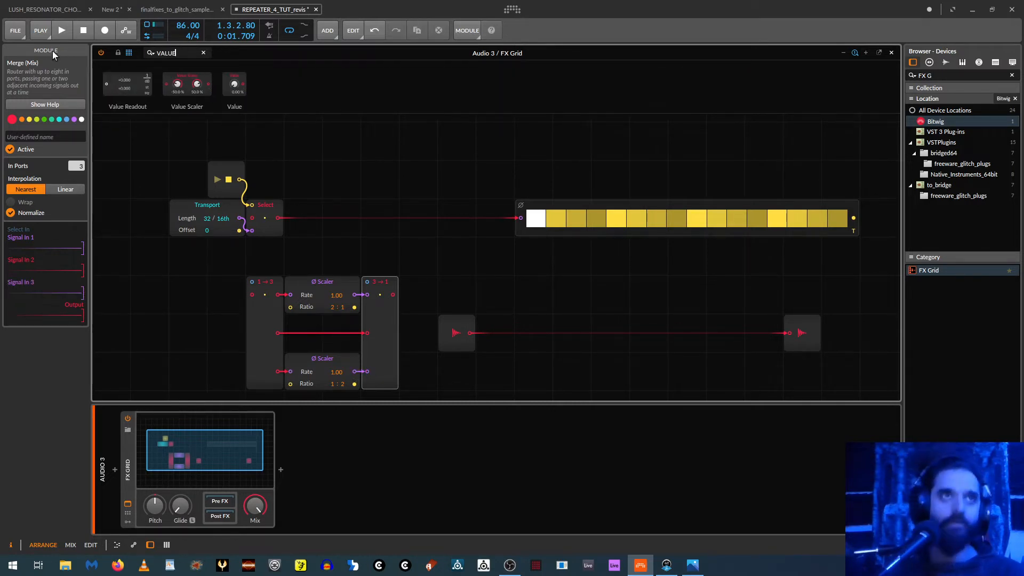
pyautogui.moveTo(235, 84); pyautogui.dragTo(355, 251)
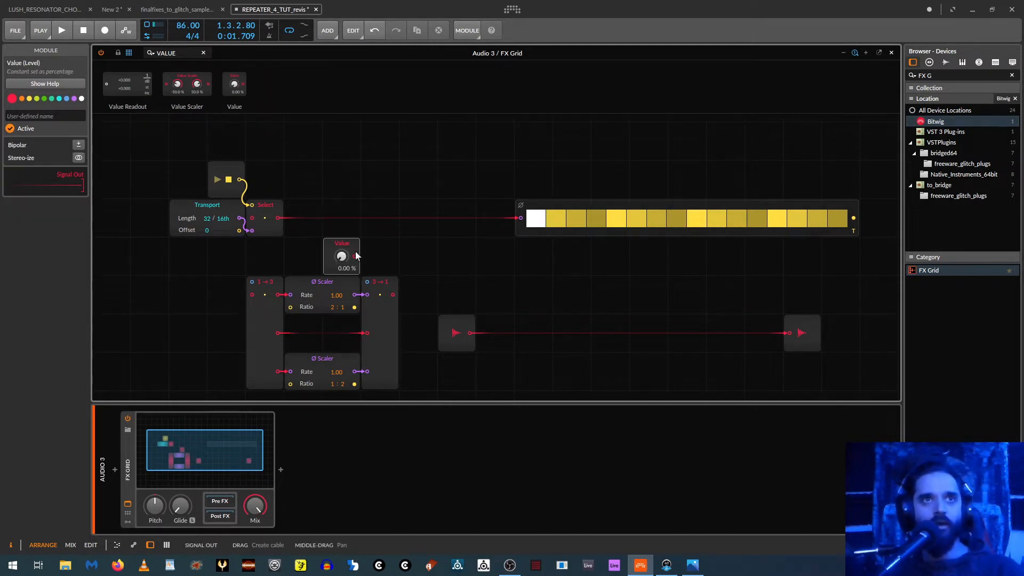
pyautogui.click(41, 115)
pyautogui.write('GL')
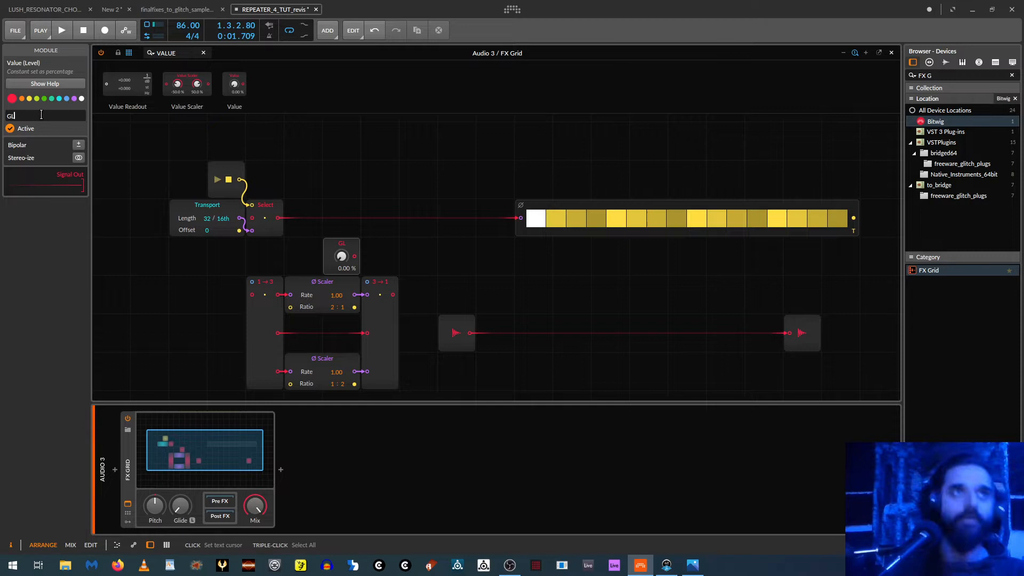
pyautogui.press('BackSpace')
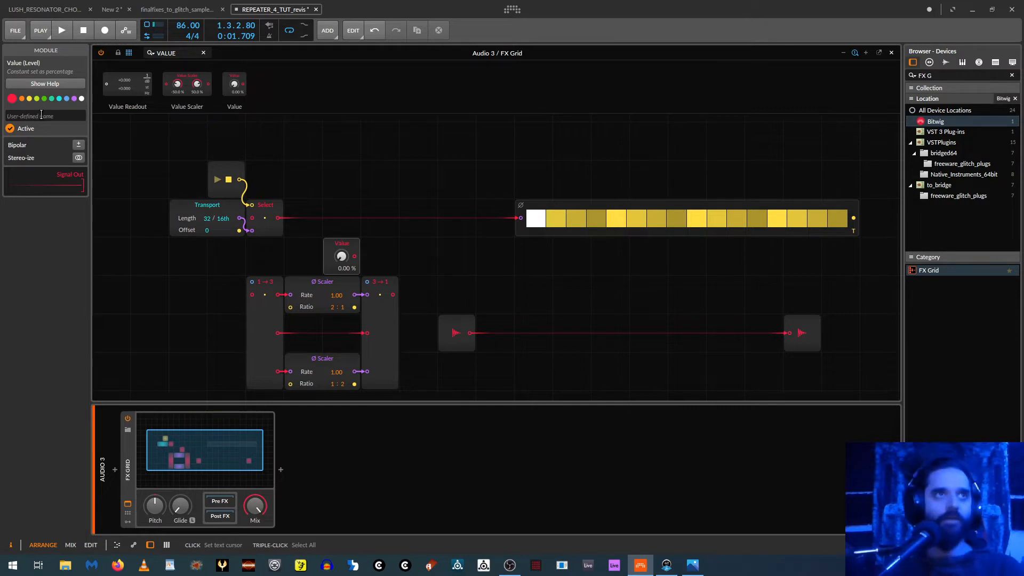
pyautogui.write('globaltime')
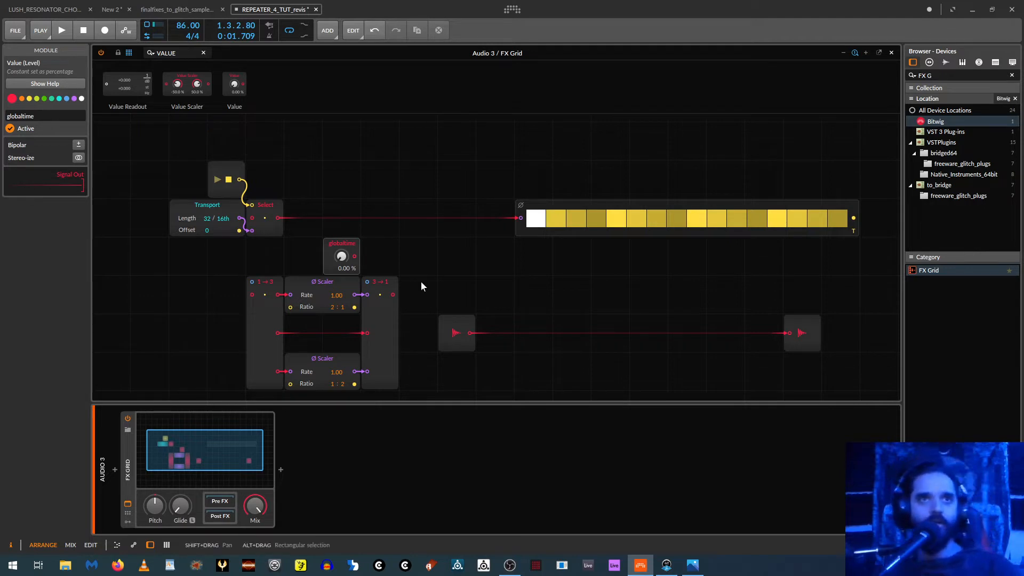
# Connect globaltime to the select inputs of Split and Merge, and route the Select module through Split and Merge into Gates
pyautogui.moveTo(355, 256); pyautogui.dragTo(252, 281)
pyautogui.moveTo(371, 276); pyautogui.dragTo(368, 281)
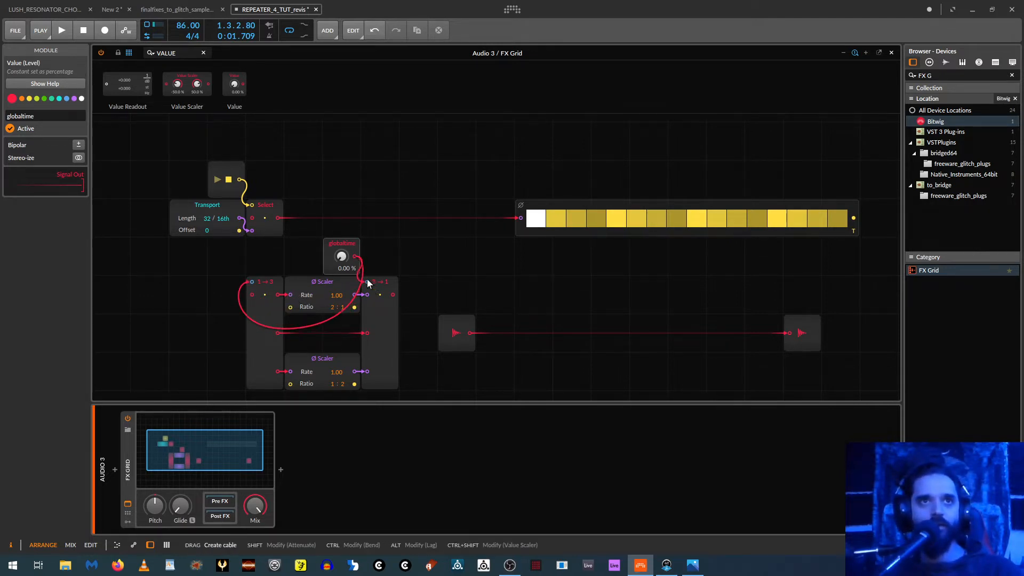
pyautogui.moveTo(341, 244); pyautogui.dragTo(496, 284)
pyautogui.moveTo(279, 218); pyautogui.dragTo(252, 294)
pyautogui.moveTo(393, 295); pyautogui.dragTo(519, 218)
# Play the sequencer with globaltime at 0%, 51% and 100% to test the three speeds, and leave it at 47.5%
pyautogui.press('space')
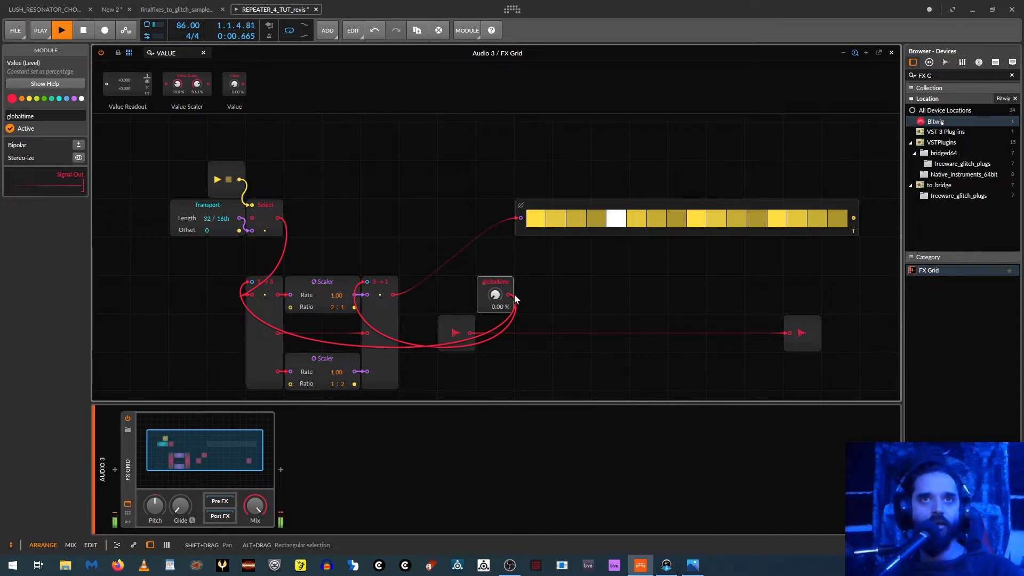
pyautogui.press('space')
pyautogui.moveTo(497, 296); pyautogui.dragTo(497, 243)
pyautogui.press('space')
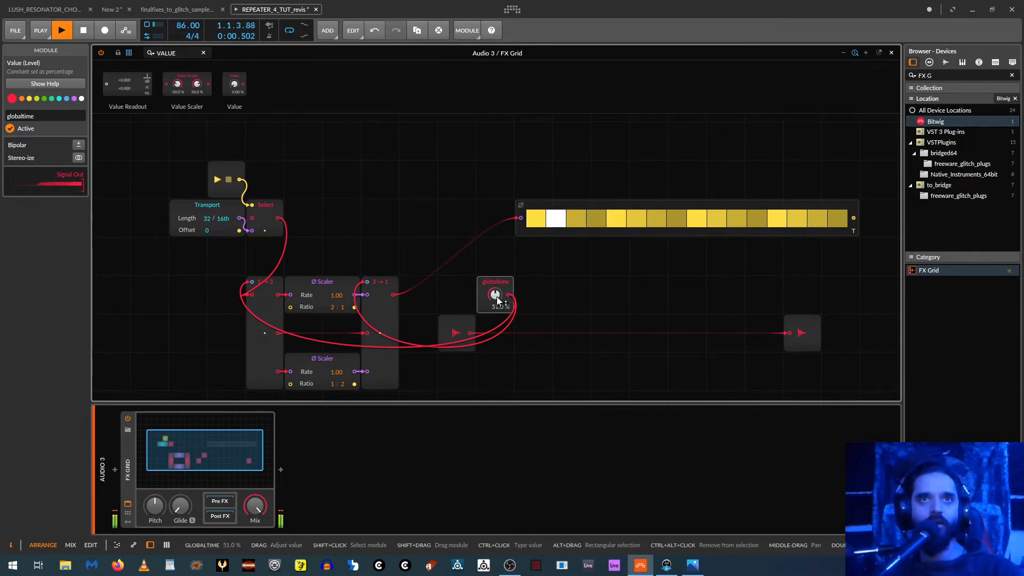
pyautogui.press('space')
pyautogui.moveTo(497, 296); pyautogui.dragTo(497, 243)
pyautogui.press('space')
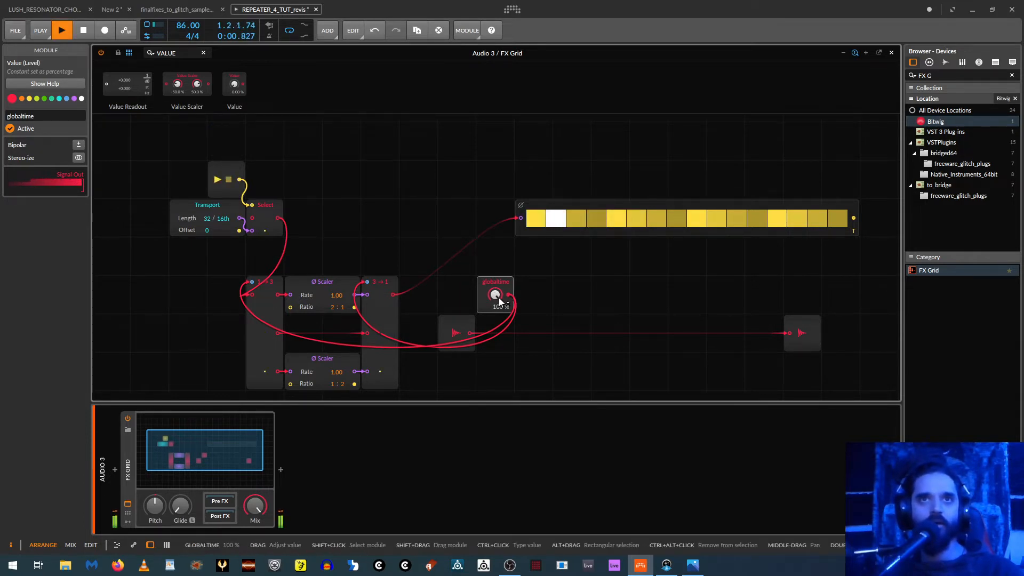
pyautogui.press('space')
pyautogui.moveTo(500, 302); pyautogui.dragTo(499, 359)
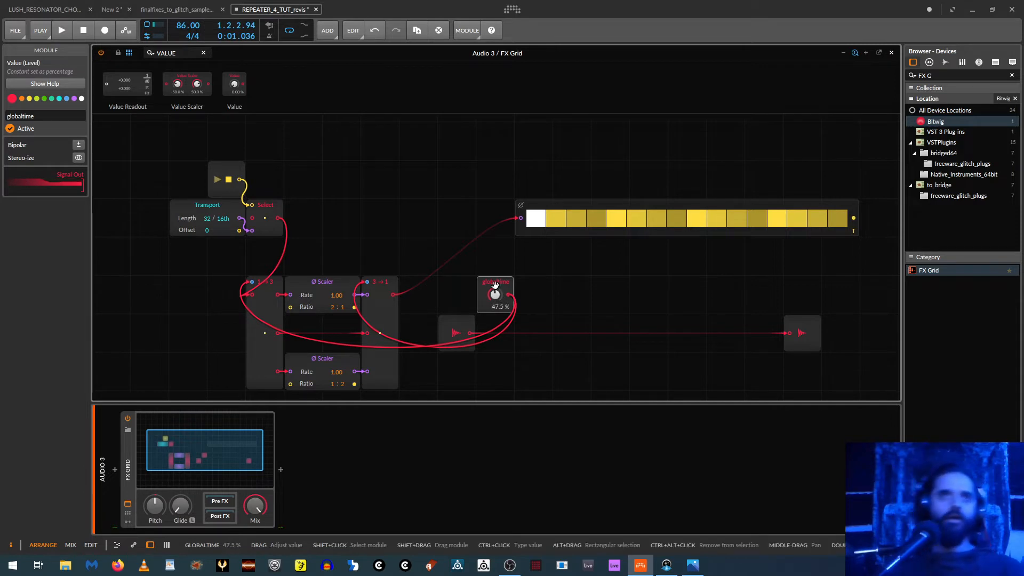
# Rearrange globaltime beside the Transport group, Gates farther away and Audio In against Audio Out, and enlarge the grid's working area
pyautogui.moveTo(490, 291); pyautogui.dragTo(414, 214)
pyautogui.moveTo(497, 281); pyautogui.dragTo(462, 238)
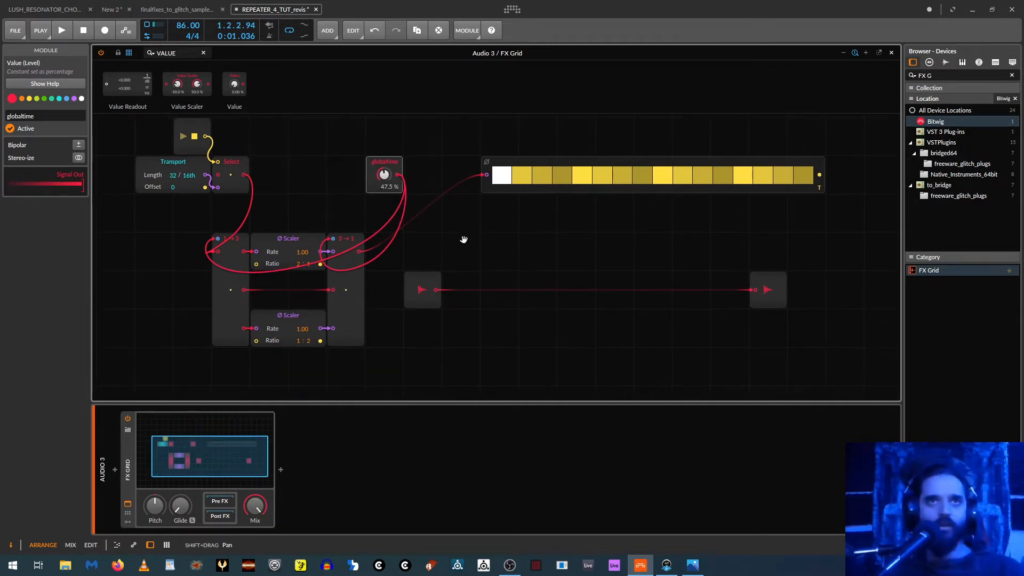
pyautogui.moveTo(484, 186); pyautogui.dragTo(599, 226)
pyautogui.moveTo(408, 273); pyautogui.dragTo(716, 274)
pyautogui.moveTo(449, 327); pyautogui.dragTo(464, 251)
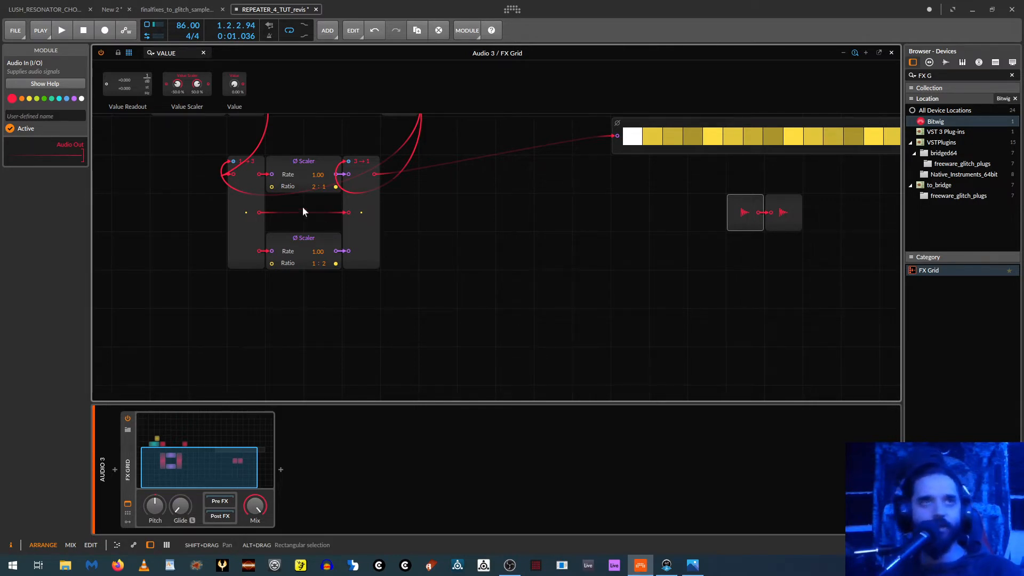
pyautogui.moveTo(368, 299); pyautogui.dragTo(305, 344)
pyautogui.click(313, 397)
pyautogui.moveTo(314, 403); pyautogui.dragTo(315, 503)
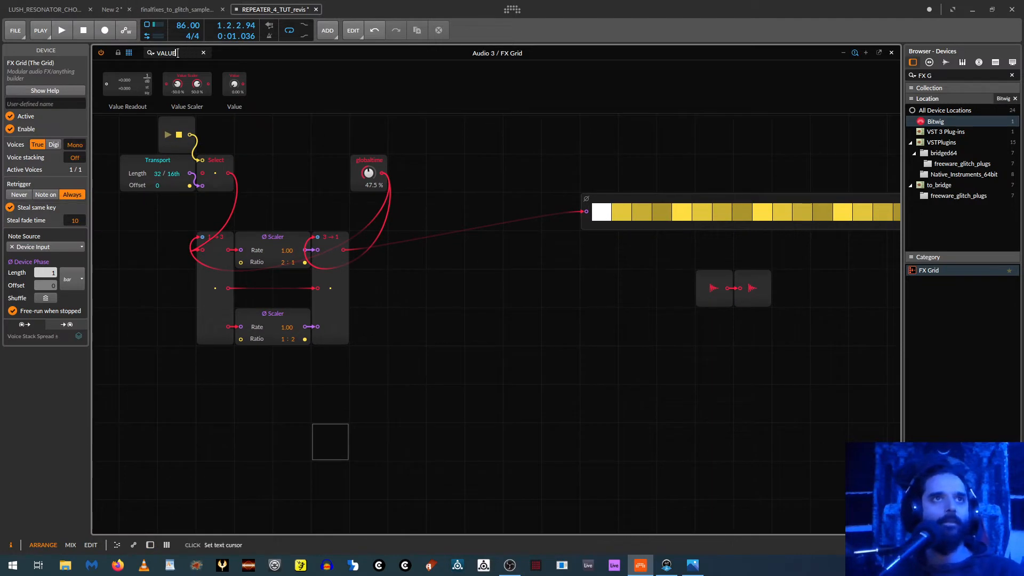
# Add another Ø Scaler in the empty space below the scaler group
pyautogui.doubleClick(177, 52)
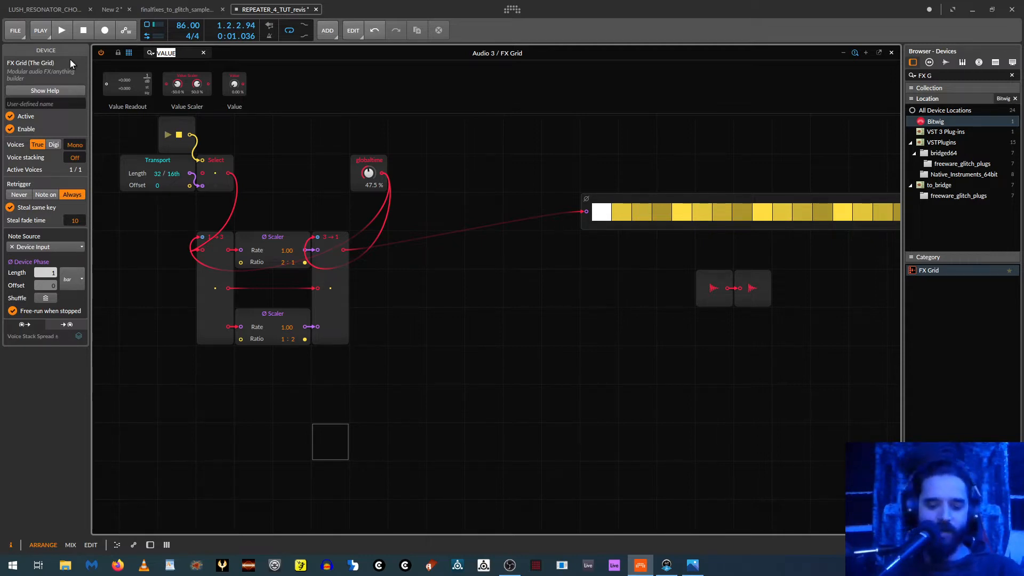
pyautogui.write('sca')
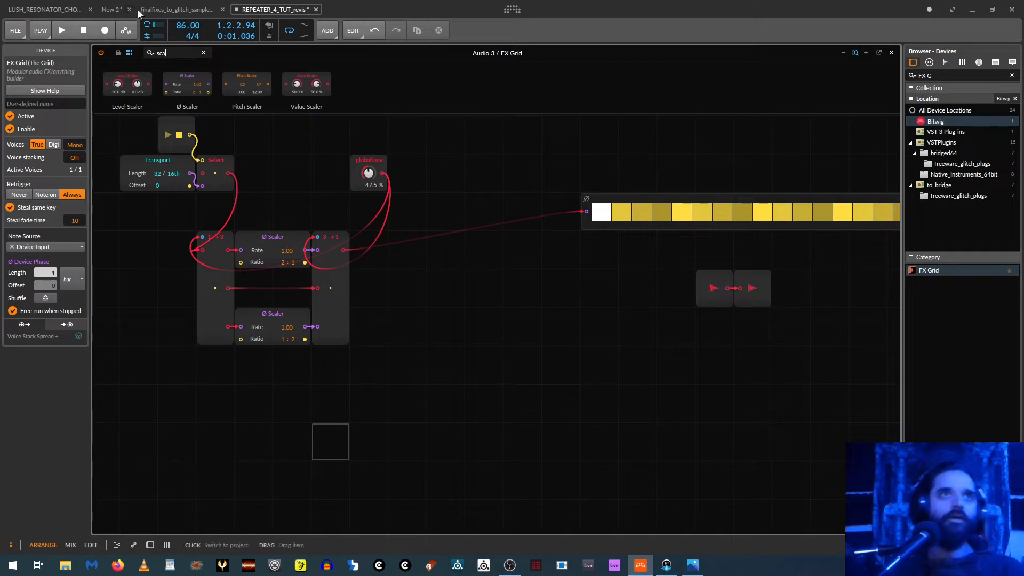
pyautogui.moveTo(187, 85); pyautogui.dragTo(333, 455)
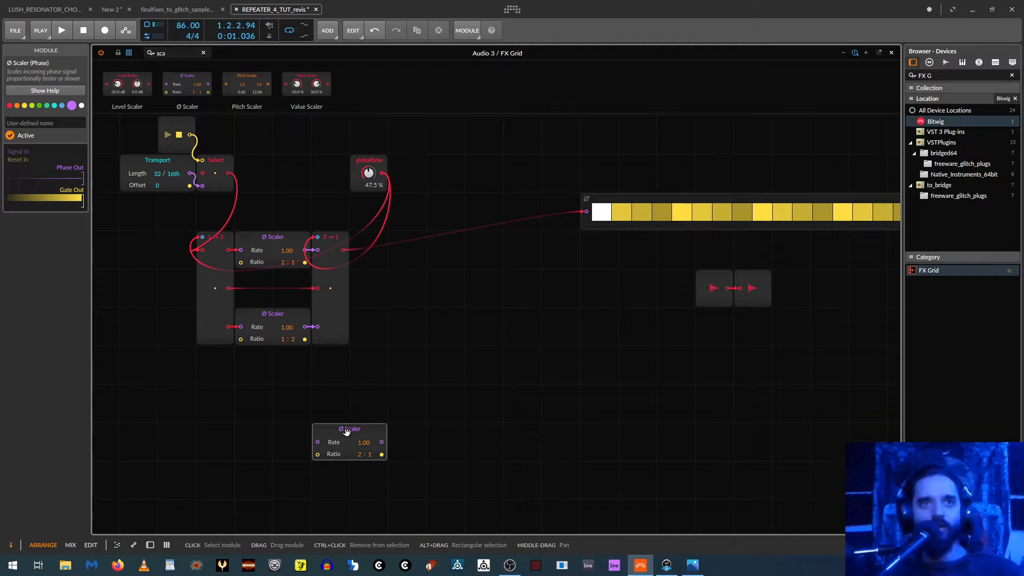
pyautogui.moveTo(347, 431); pyautogui.dragTo(276, 433)
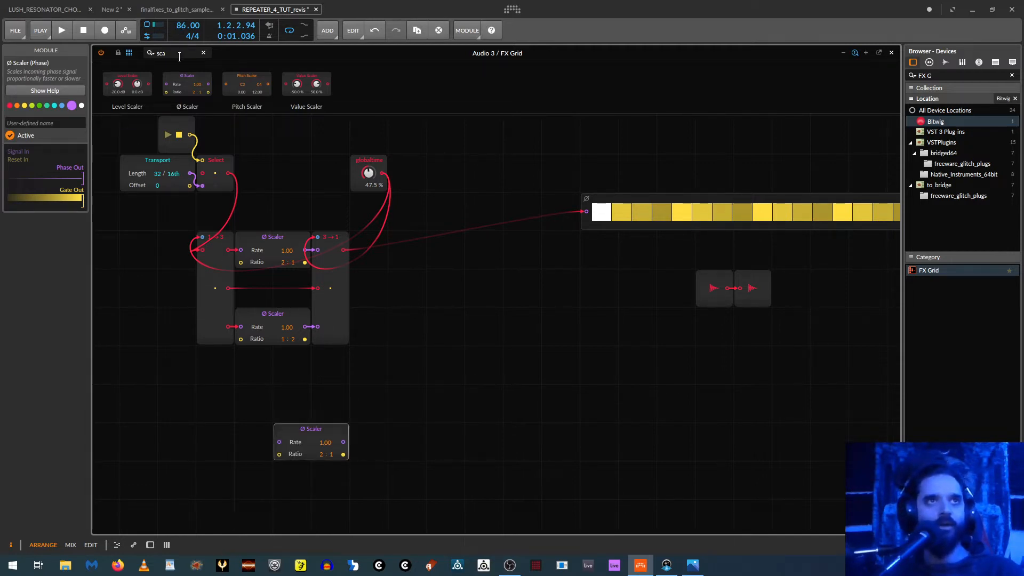
# Place a Label module directly above the Split, Ø Scaler and Merge group with the text "global time"
pyautogui.moveTo(179, 56); pyautogui.dragTo(59, 47)
pyautogui.write('lab')
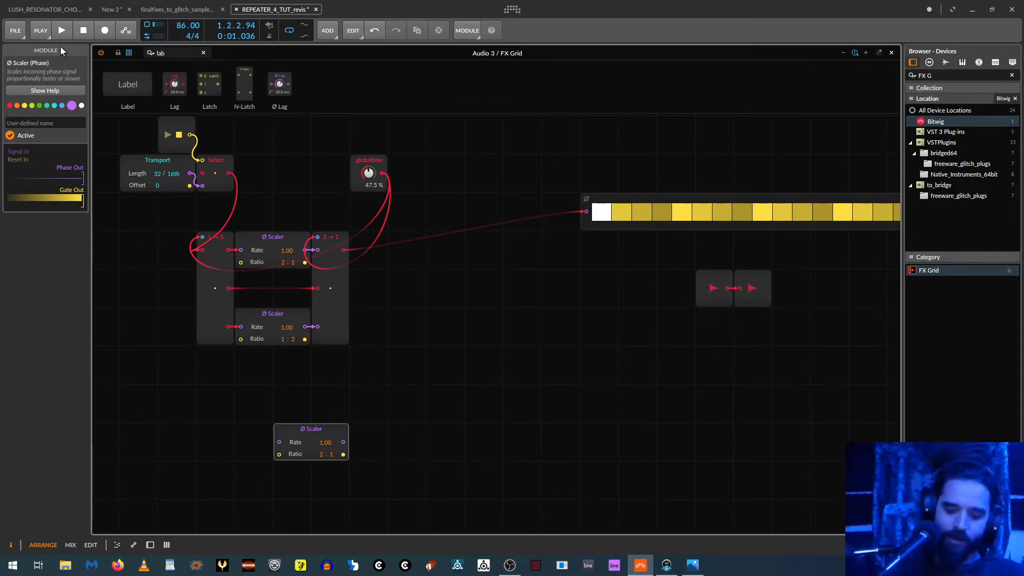
pyautogui.write('le')
pyautogui.press('BackSpace')
pyautogui.press('BackSpace')
pyautogui.write('e')
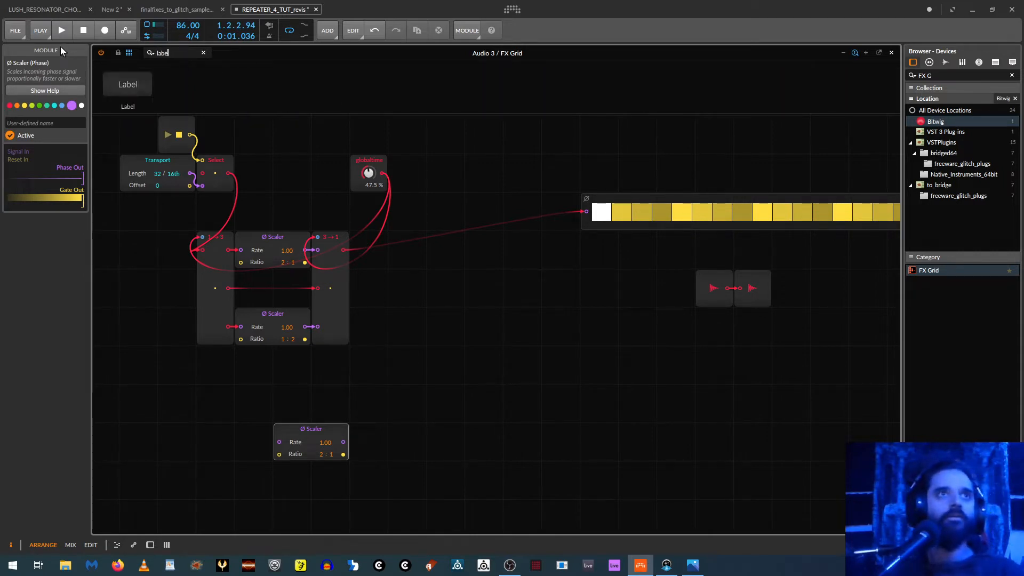
pyautogui.moveTo(122, 84); pyautogui.dragTo(346, 211)
pyautogui.click(19, 114)
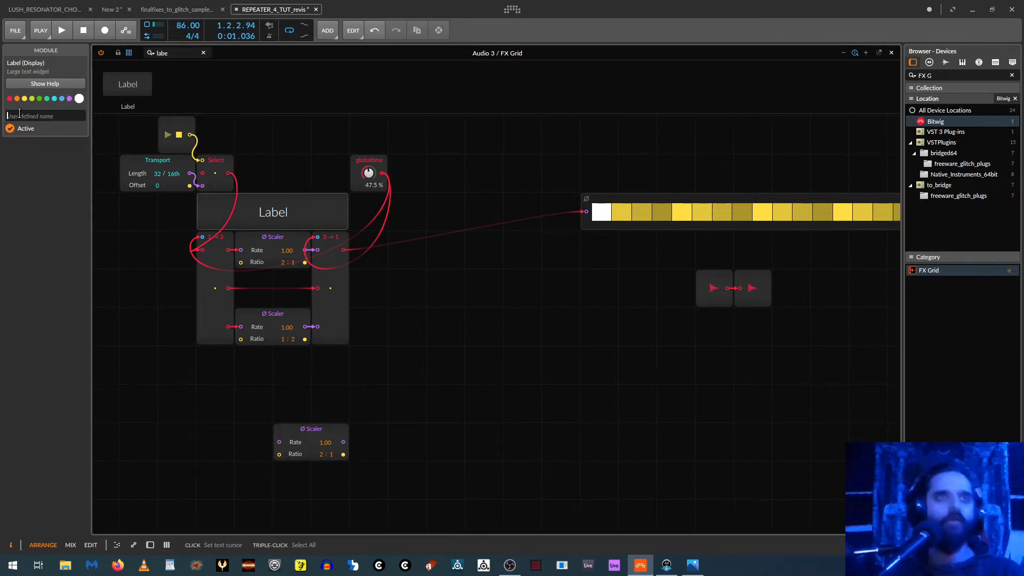
pyautogui.write('globaltime')
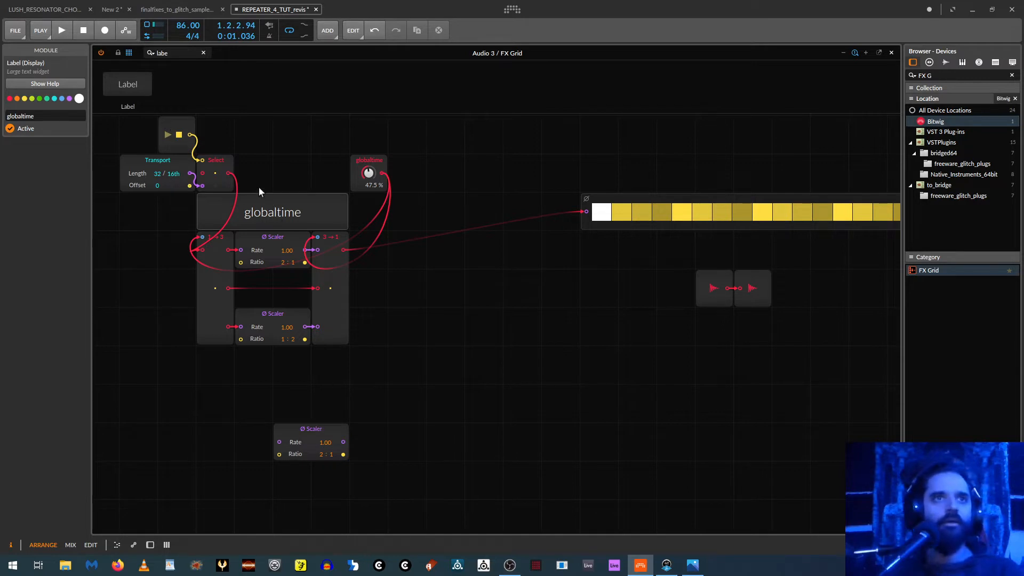
pyautogui.click(23, 116)
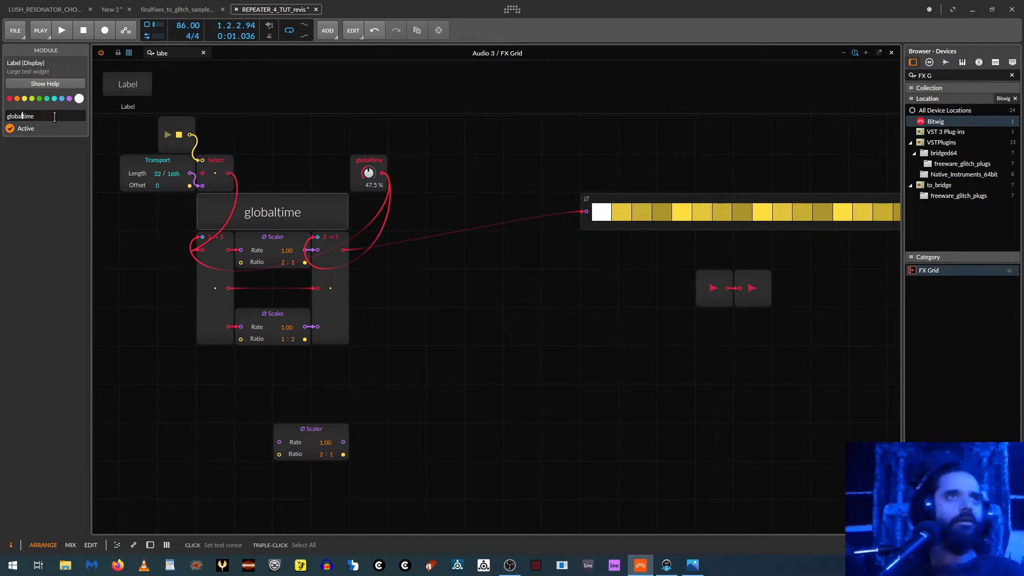
pyautogui.click(306, 409)
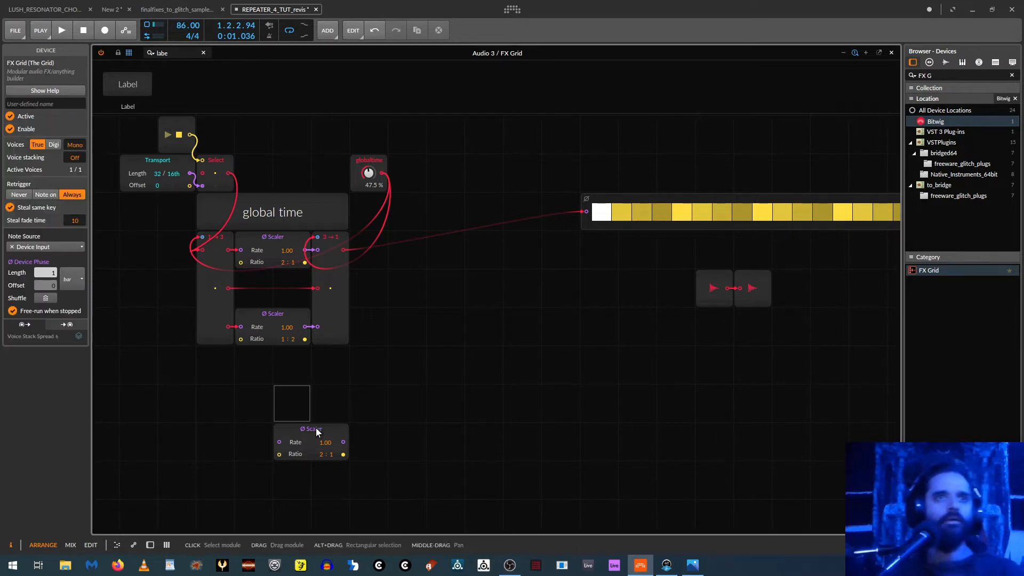
# Build a stack of three Ø Scalers below the global time group by duplication, with ratios 8:1, 8:1 and 16:1
pyautogui.moveTo(317, 428); pyautogui.dragTo(353, 384)
pyautogui.hotkey('ctrl', 'd')
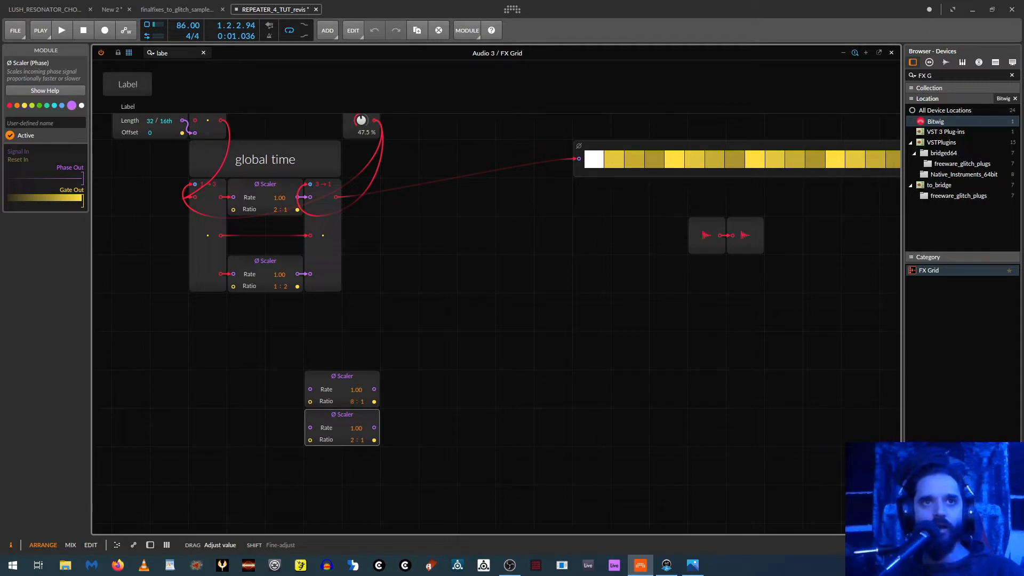
pyautogui.moveTo(353, 441); pyautogui.dragTo(352, 430)
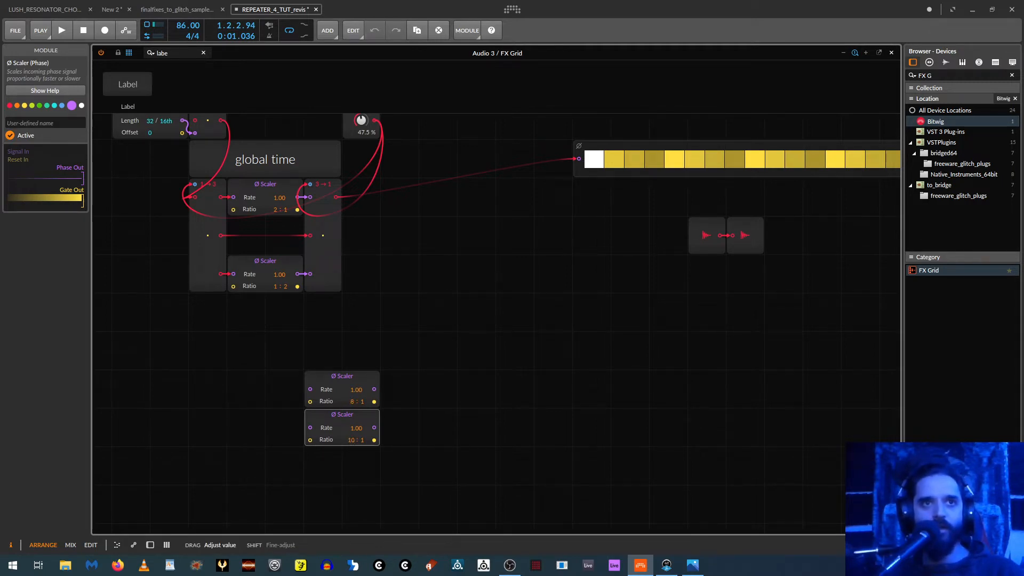
pyautogui.hotkey('ctrl', 'd')
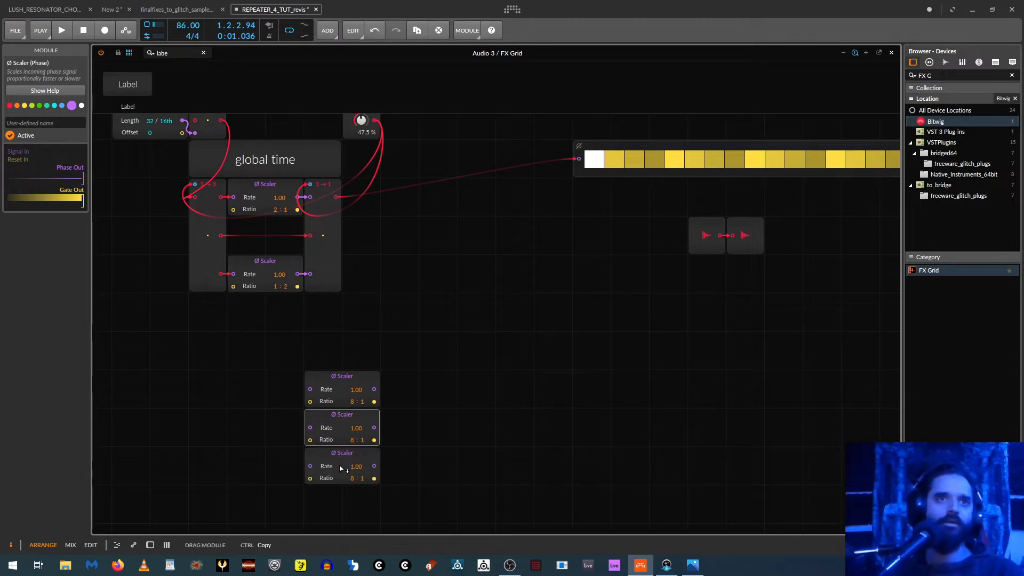
pyautogui.moveTo(353, 478); pyautogui.dragTo(353, 463)
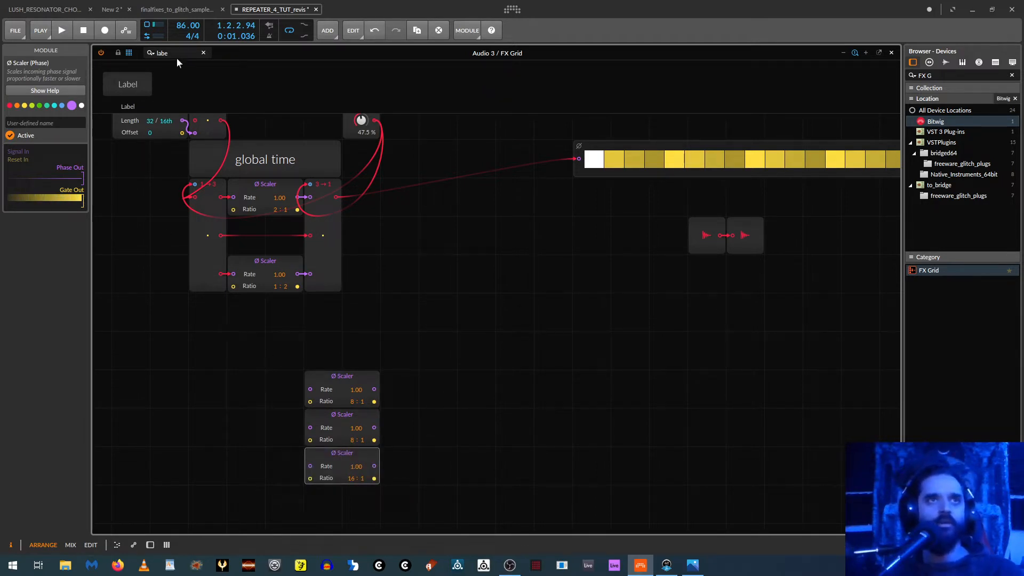
# Place a Merge module after the three stacked Ø Scalers and a Split module before them
pyautogui.moveTo(171, 54); pyautogui.dragTo(438, 440)
pyautogui.write('merg')
pyautogui.moveTo(172, 53); pyautogui.dragTo(152, 54)
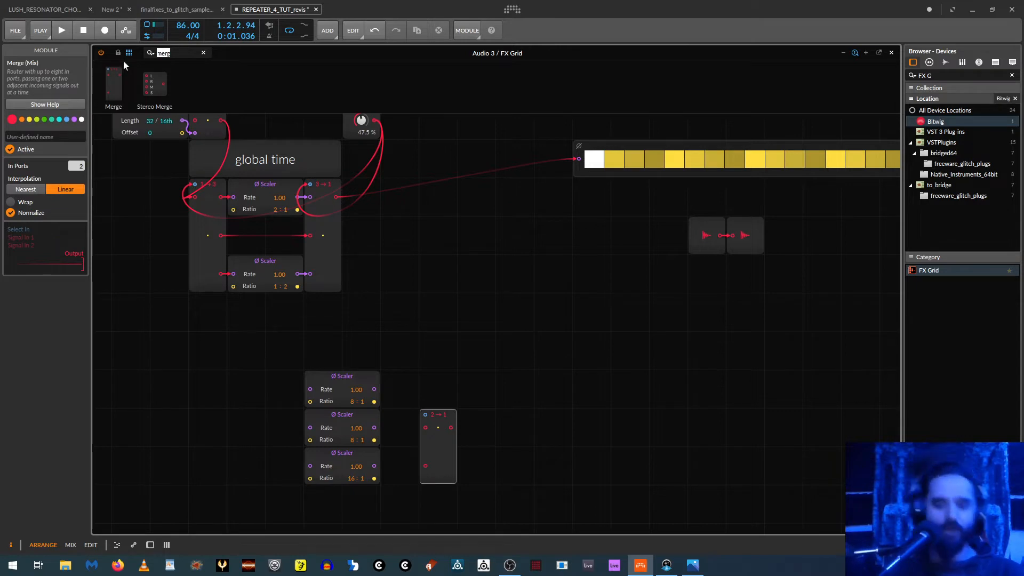
pyautogui.write('split')
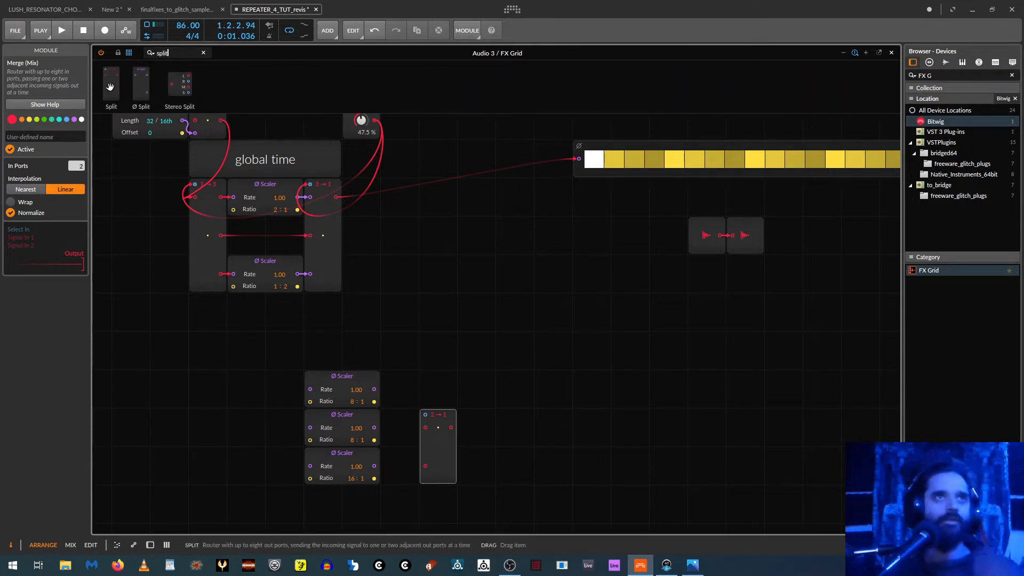
pyautogui.moveTo(111, 86); pyautogui.dragTo(245, 439)
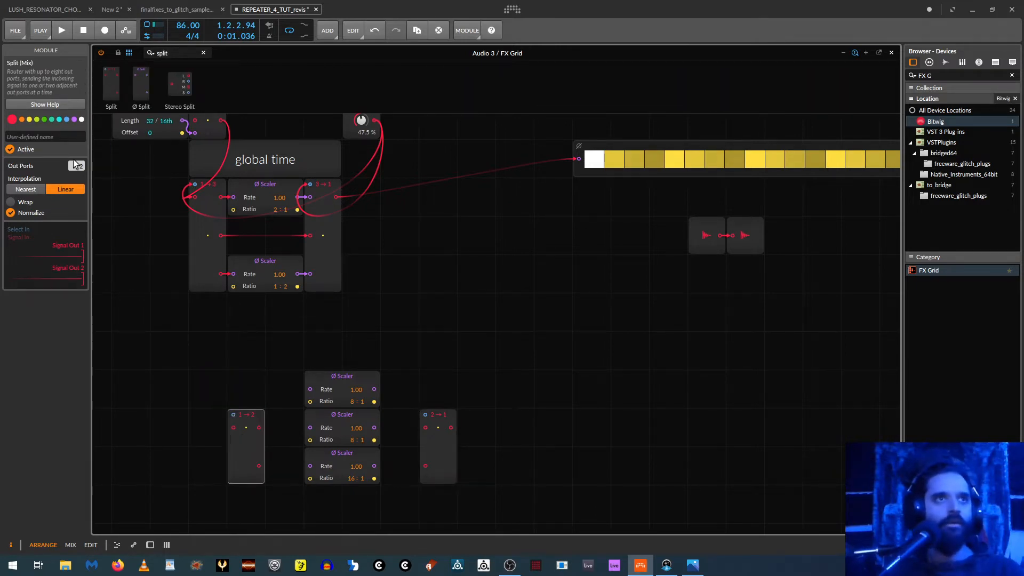
# Give the lower Split three out ports and its Merge three in ports, and place them flush on either side of the Ø Scaler stack
pyautogui.moveTo(79, 168); pyautogui.dragTo(73, 165)
pyautogui.click(424, 419)
pyautogui.moveTo(235, 450); pyautogui.dragTo(284, 393)
pyautogui.hotkey('ctrl', 'z')
pyautogui.hotkey('ctrl', 'z')
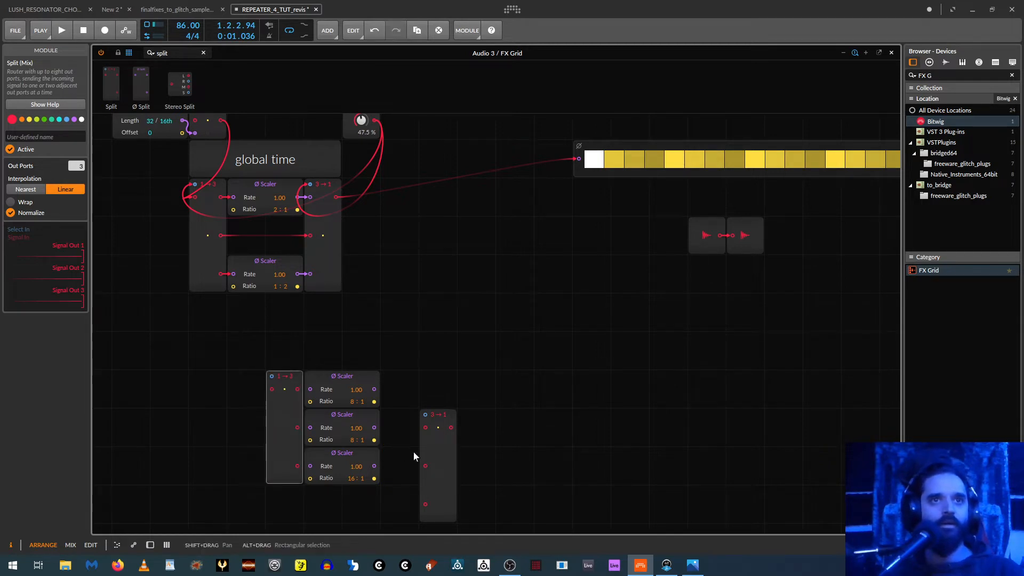
pyautogui.moveTo(422, 443); pyautogui.dragTo(384, 405)
# Wire each of the three Split outputs through its Ø Scaler into the matching Merge input
pyautogui.moveTo(297, 389); pyautogui.dragTo(310, 388)
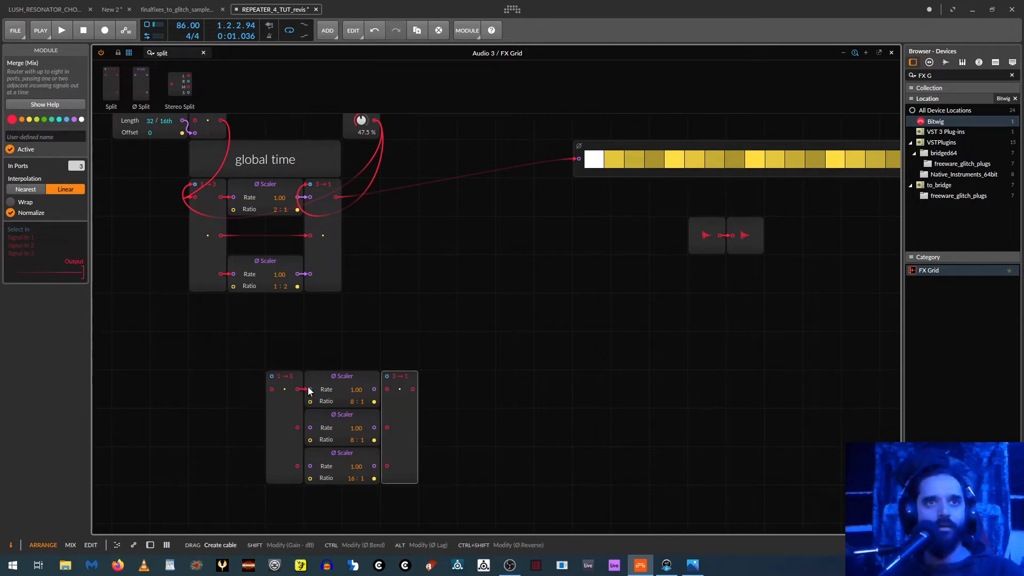
pyautogui.moveTo(374, 389); pyautogui.dragTo(387, 389)
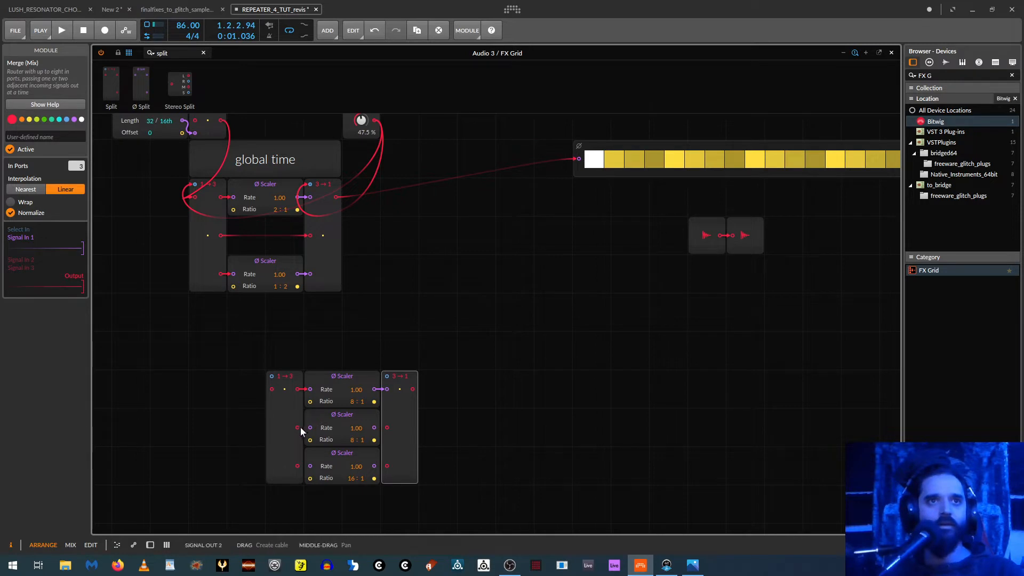
pyautogui.moveTo(303, 428); pyautogui.dragTo(310, 427)
pyautogui.moveTo(374, 427); pyautogui.dragTo(386, 427)
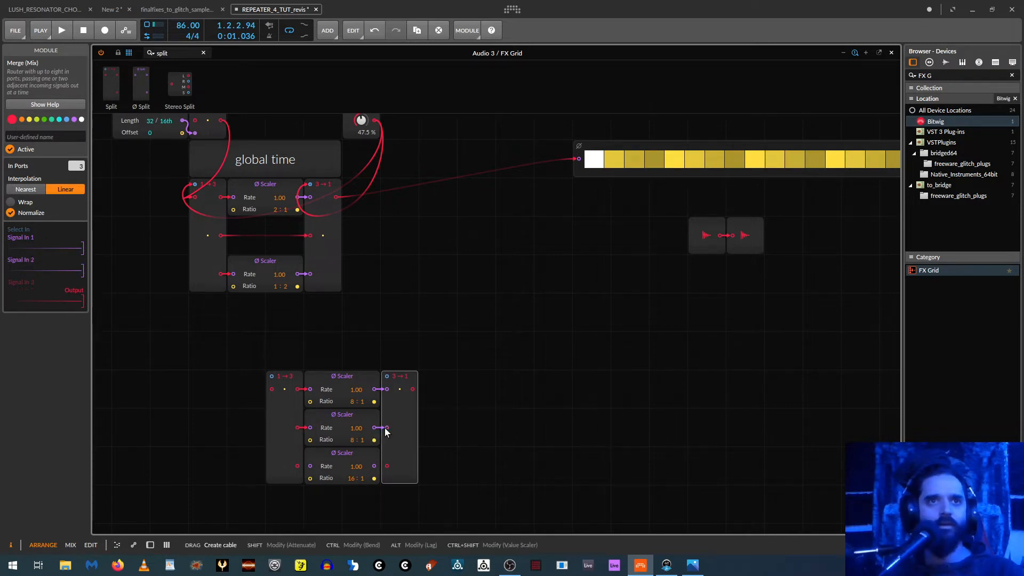
pyautogui.moveTo(305, 466); pyautogui.dragTo(310, 466)
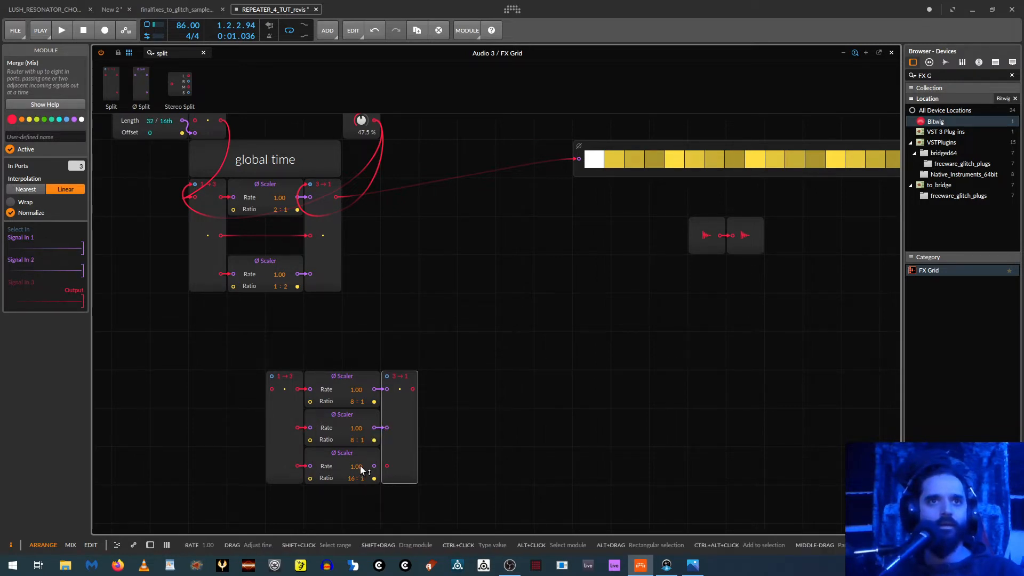
pyautogui.moveTo(374, 465); pyautogui.dragTo(387, 466)
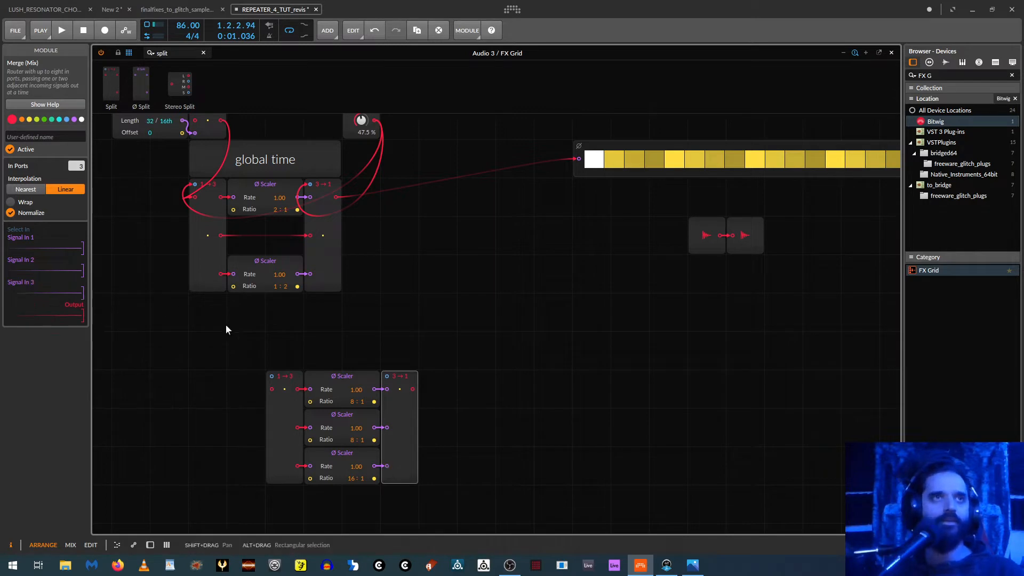
# Add a Value module named "rpt time" above the lower scaler stack and connect it to the select inputs of that stack's Split and Merge
pyautogui.doubleClick(184, 51)
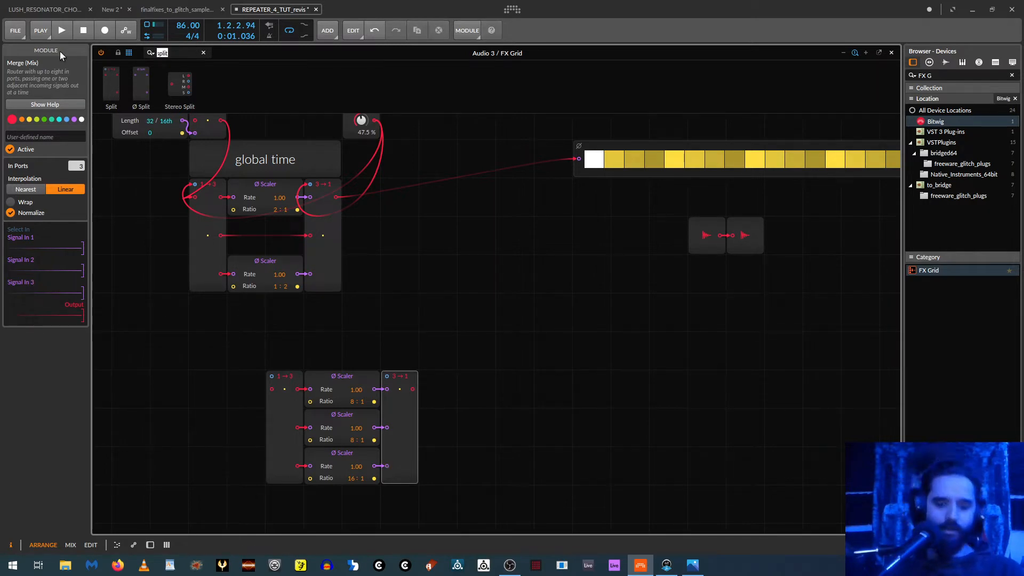
pyautogui.write('value')
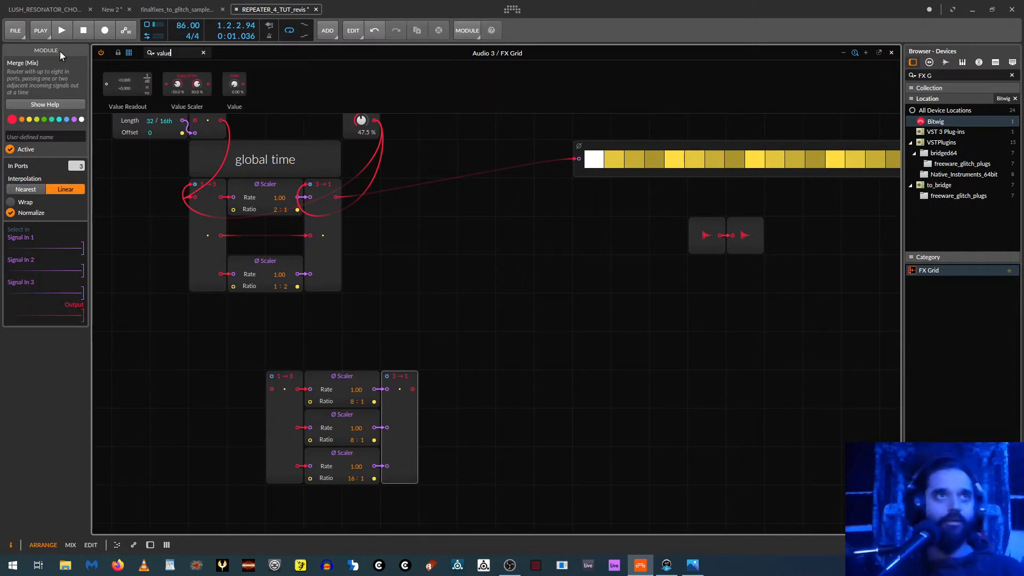
pyautogui.moveTo(228, 76); pyautogui.dragTo(271, 374)
pyautogui.moveTo(374, 312); pyautogui.dragTo(387, 376)
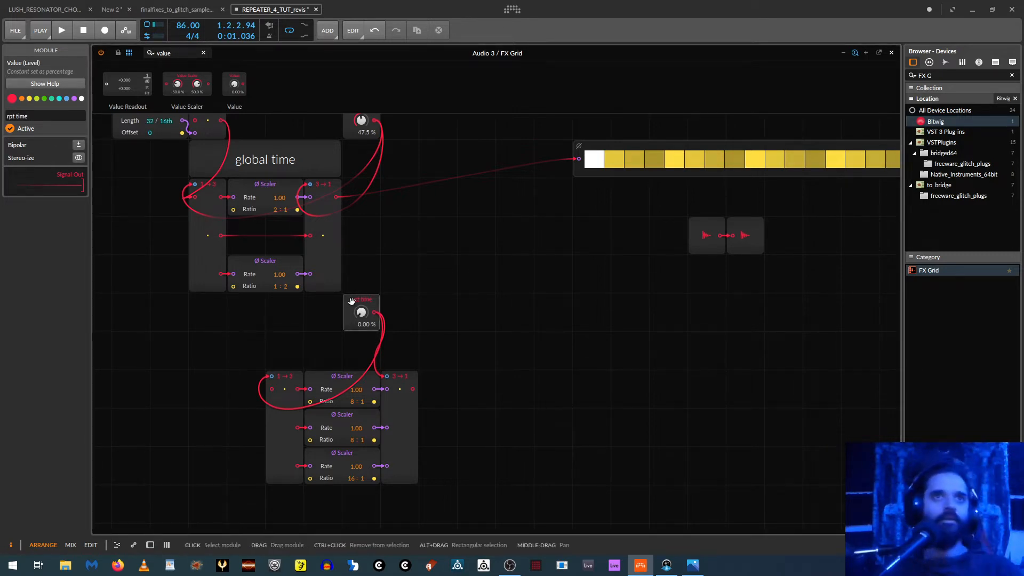
# Stack the globaltime and rpt time Value modules below the gate sequencer, and move the Audio In and Out pair above it
pyautogui.moveTo(362, 301); pyautogui.dragTo(553, 224)
pyautogui.scroll(2, 368, 140)
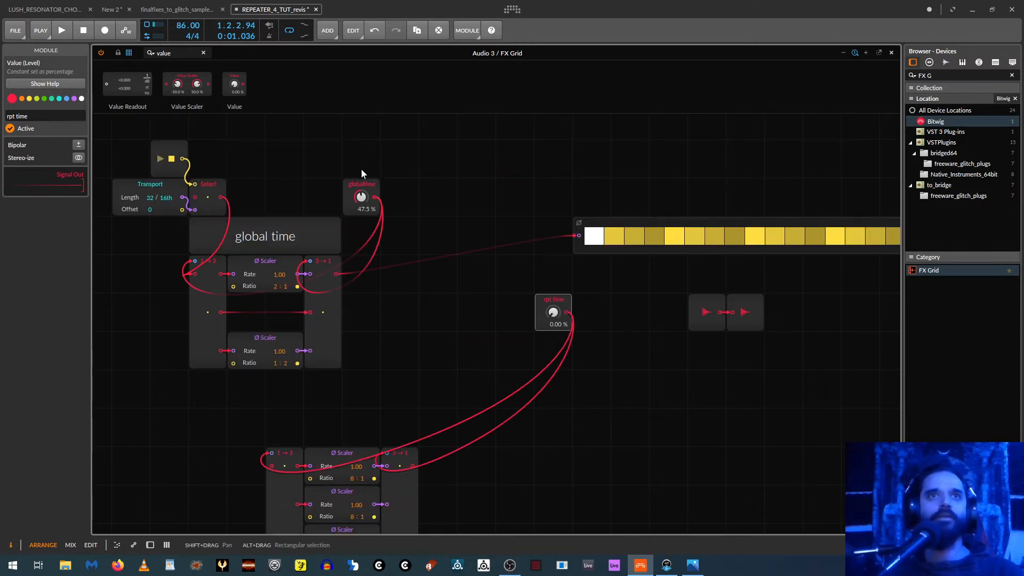
pyautogui.moveTo(361, 184); pyautogui.dragTo(559, 295)
pyautogui.moveTo(667, 361); pyautogui.dragTo(525, 381)
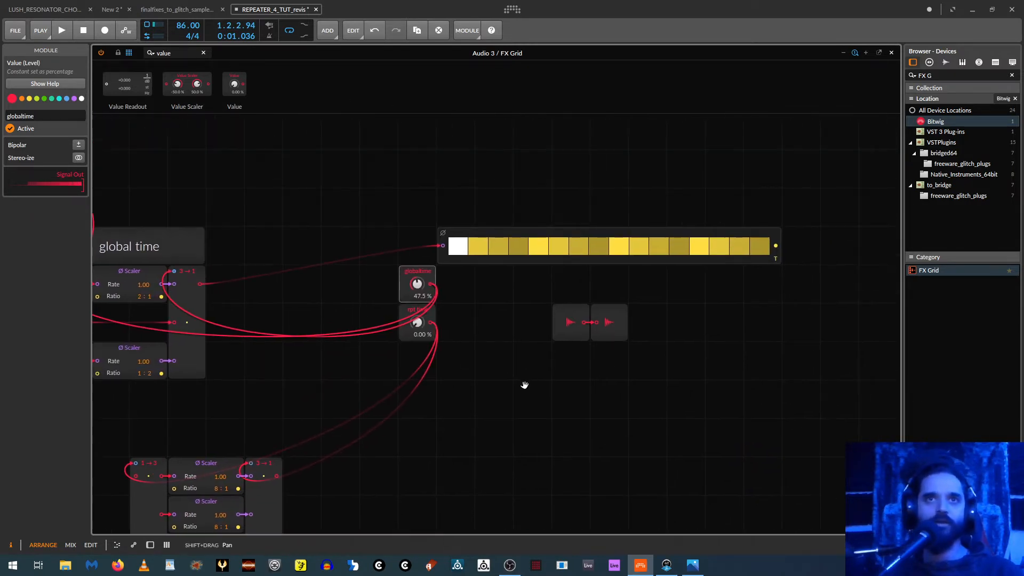
pyautogui.moveTo(516, 266); pyautogui.dragTo(303, 183)
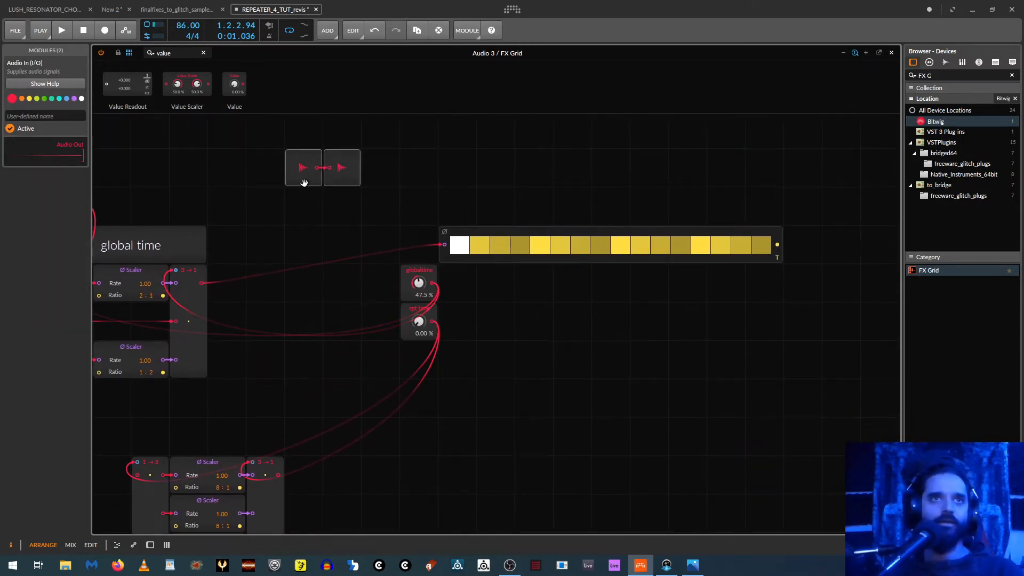
# Connect the output of the global time Merge to the signal input of the lower three-port Split
pyautogui.moveTo(303, 291); pyautogui.dragTo(461, 179)
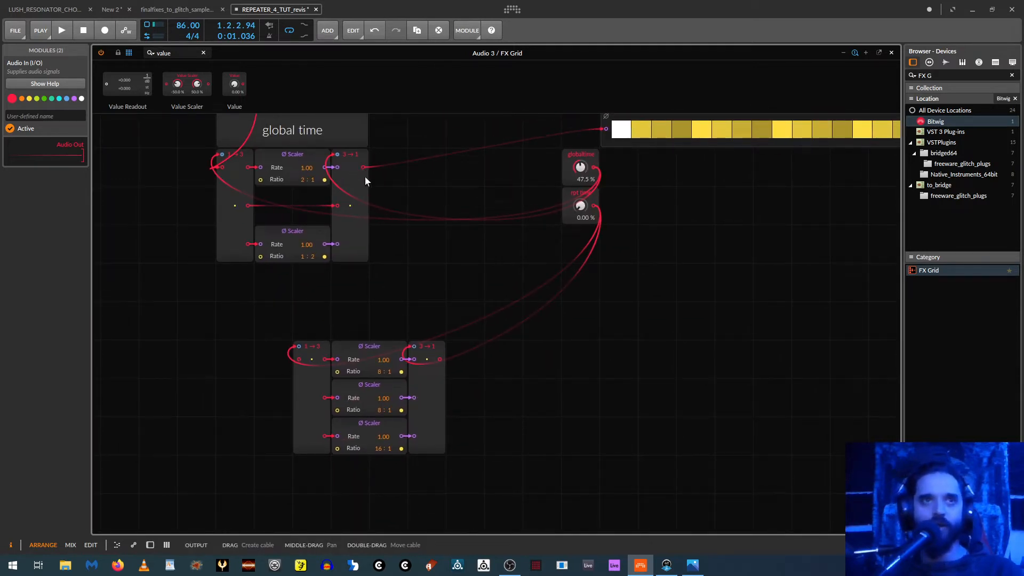
pyautogui.moveTo(365, 177); pyautogui.dragTo(300, 359)
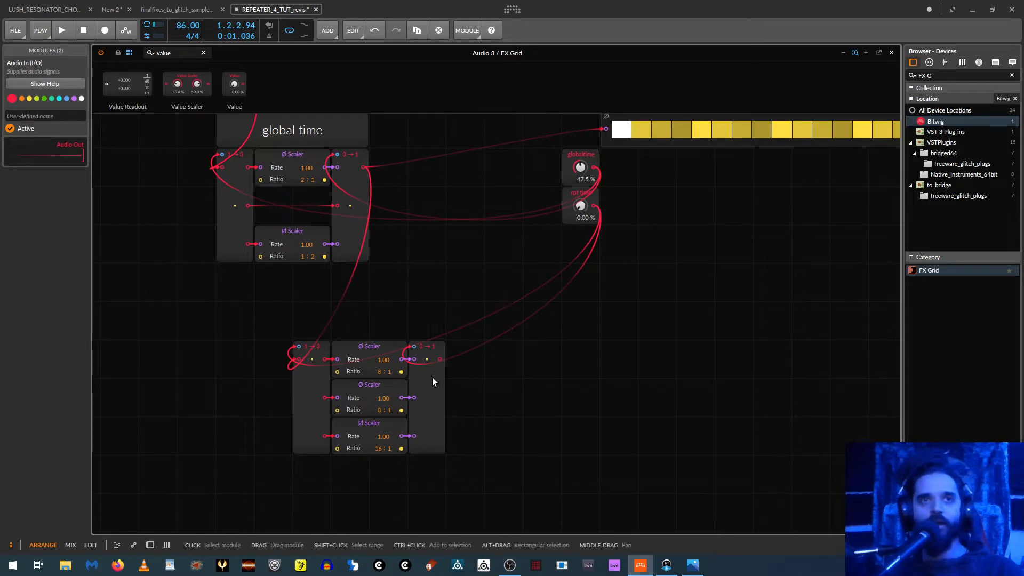
pyautogui.click(432, 377)
# Add a Split with eight out ports beyond the lower Merge and raise it two grid rows
pyautogui.moveTo(544, 401); pyautogui.dragTo(496, 353)
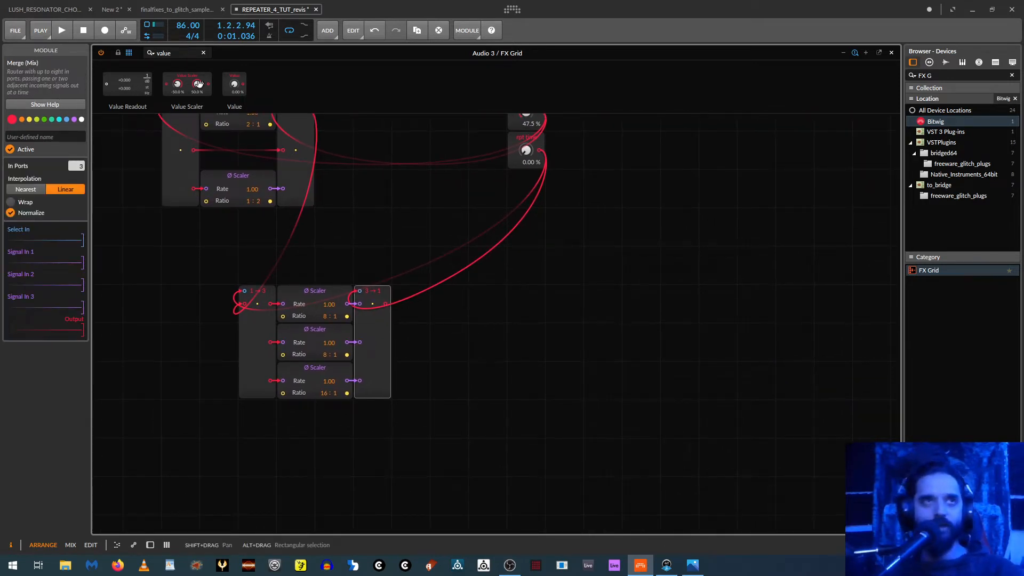
pyautogui.moveTo(180, 53); pyautogui.dragTo(20, 37)
pyautogui.write('sp')
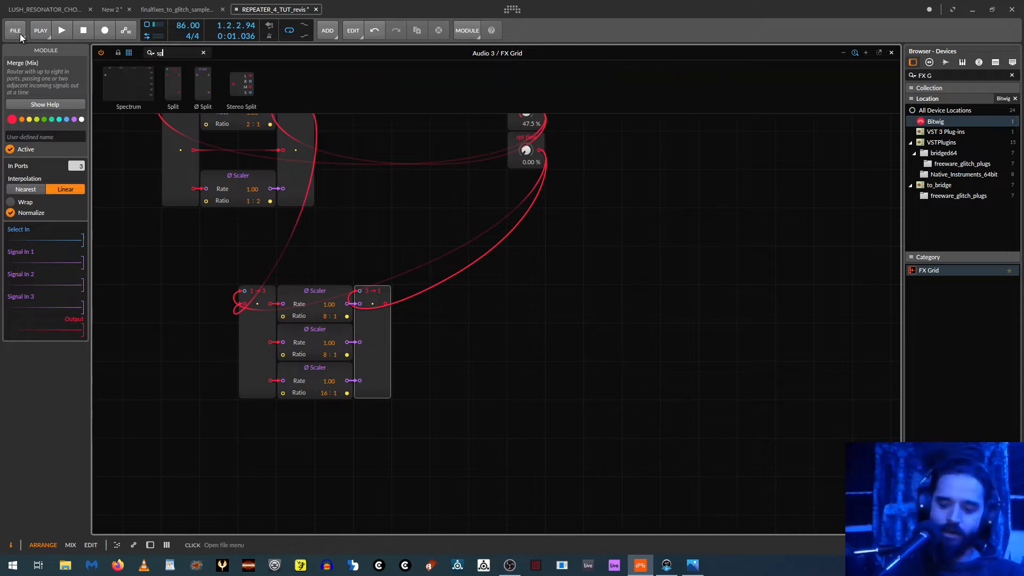
pyautogui.write('lit')
pyautogui.moveTo(111, 86); pyautogui.dragTo(439, 315)
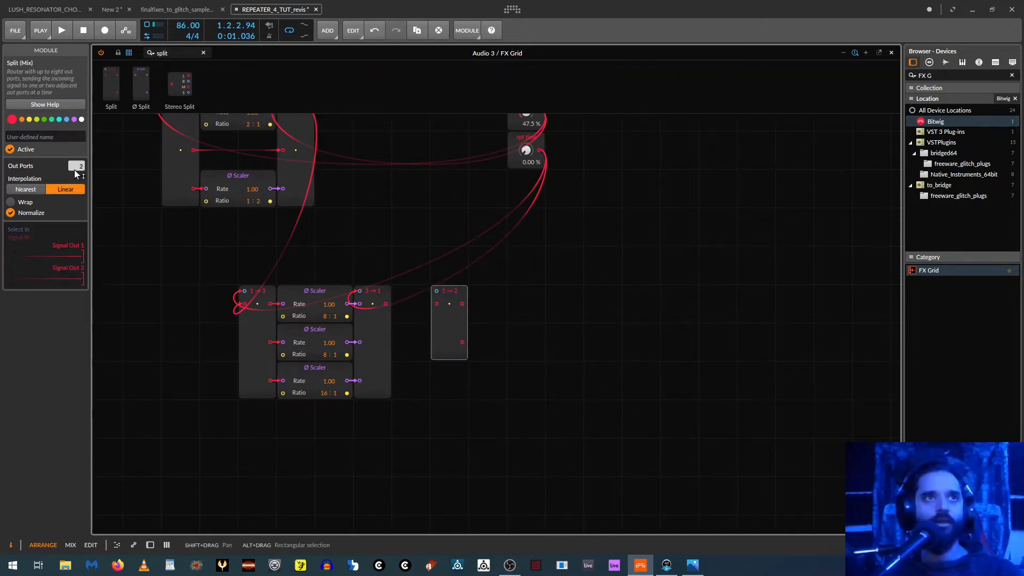
pyautogui.moveTo(77, 167); pyautogui.dragTo(77, 154)
pyautogui.moveTo(450, 320); pyautogui.dragTo(450, 244)
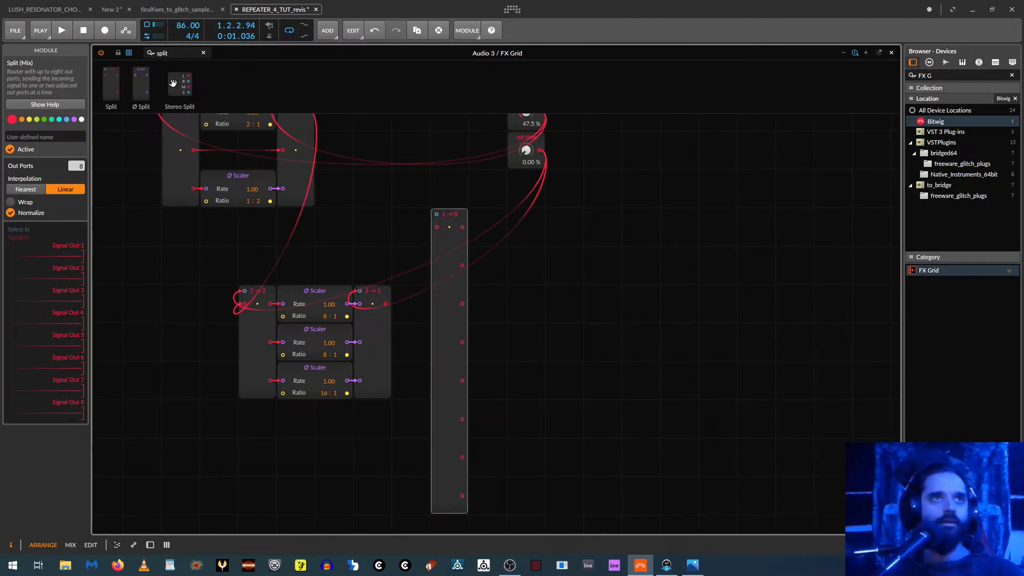
# Add a Merge with eight in ports level with the eight-port Split, leaving space between them
pyautogui.moveTo(176, 55); pyautogui.dragTo(641, 224)
pyautogui.write('merge')
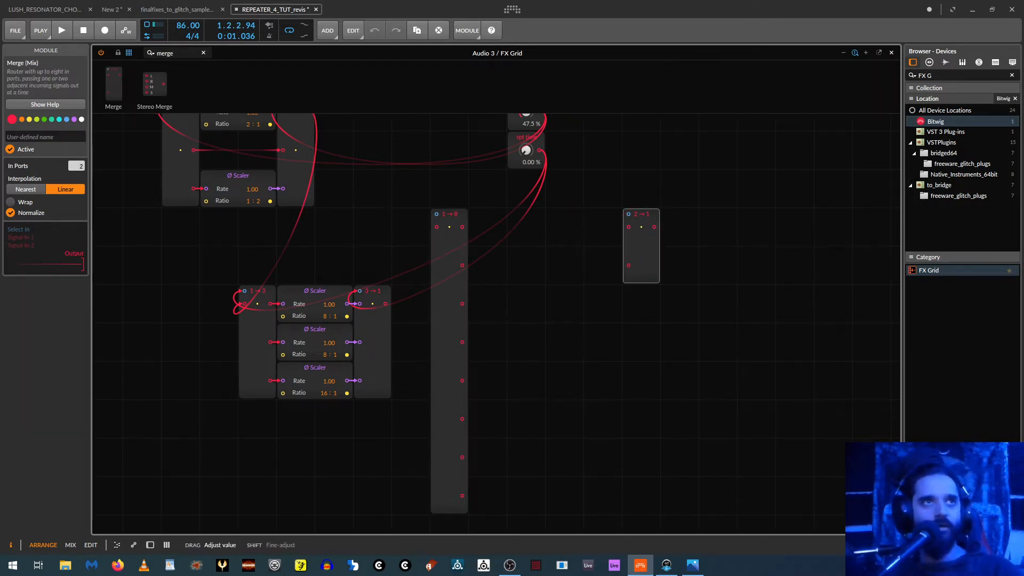
pyautogui.moveTo(76, 166); pyautogui.dragTo(77, 117)
# Set the Split and Merge modules' interpolation to Nearest and shift the eight-port Split one grid column closer to its Merge
pyautogui.click(456, 272)
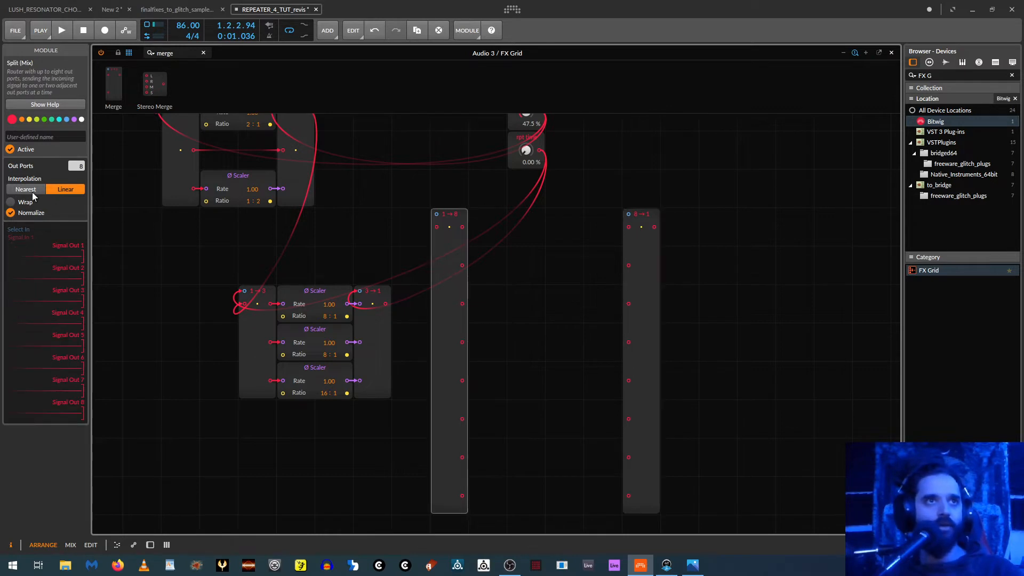
pyautogui.click(640, 256)
pyautogui.click(24, 190)
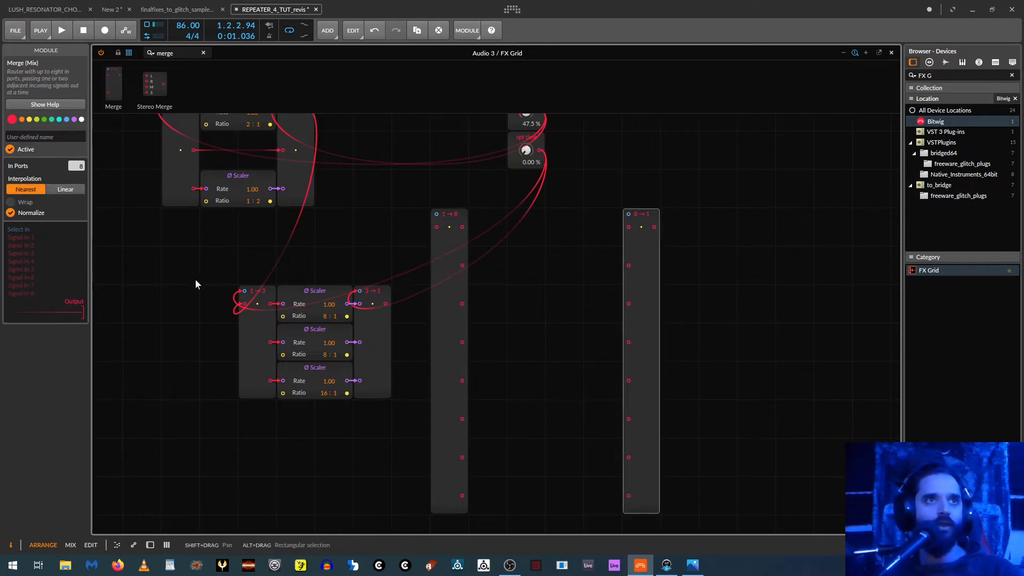
pyautogui.click(257, 341)
pyautogui.click(25, 189)
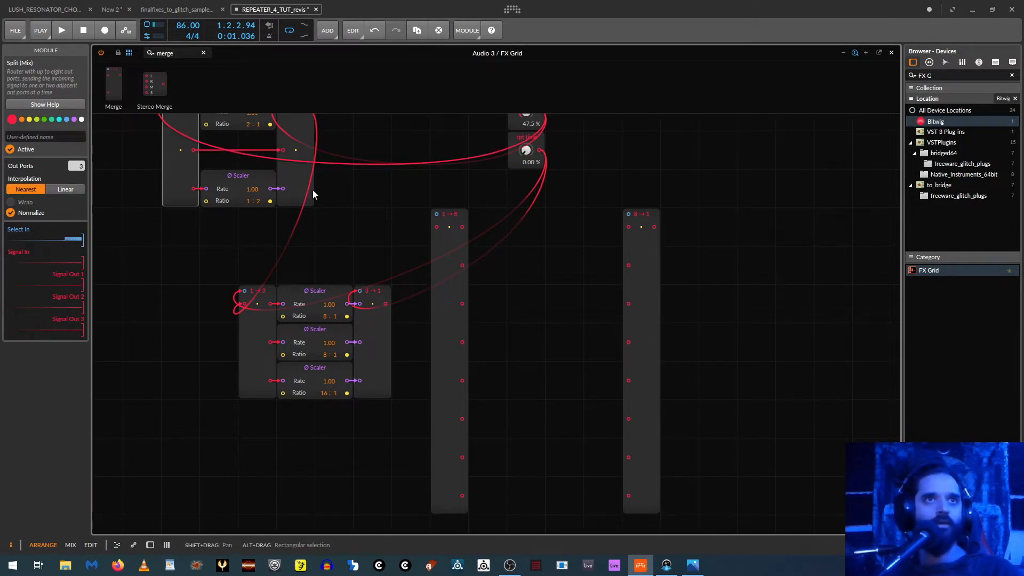
pyautogui.click(439, 319)
pyautogui.click(636, 345)
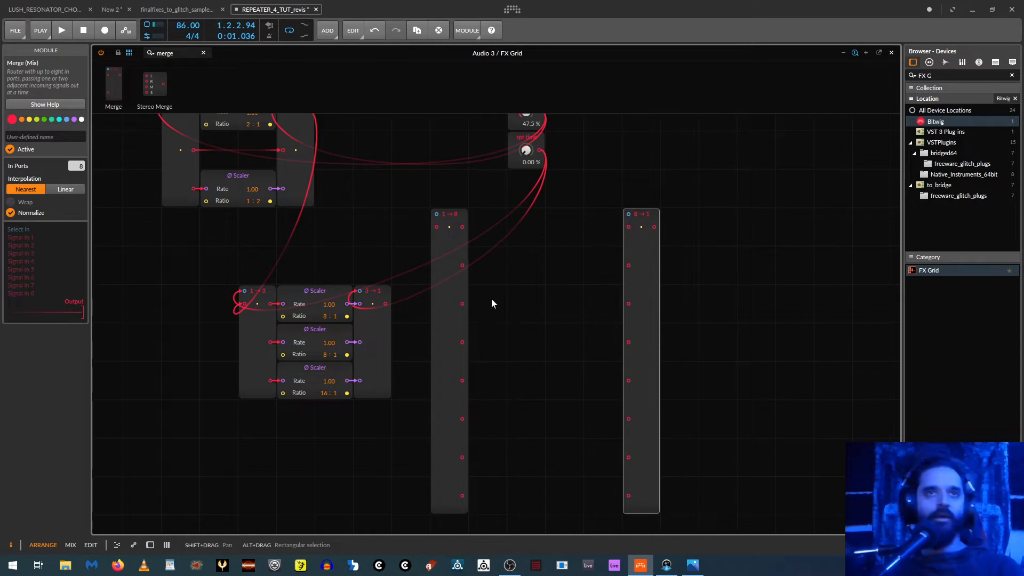
pyautogui.moveTo(450, 276); pyautogui.dragTo(507, 284)
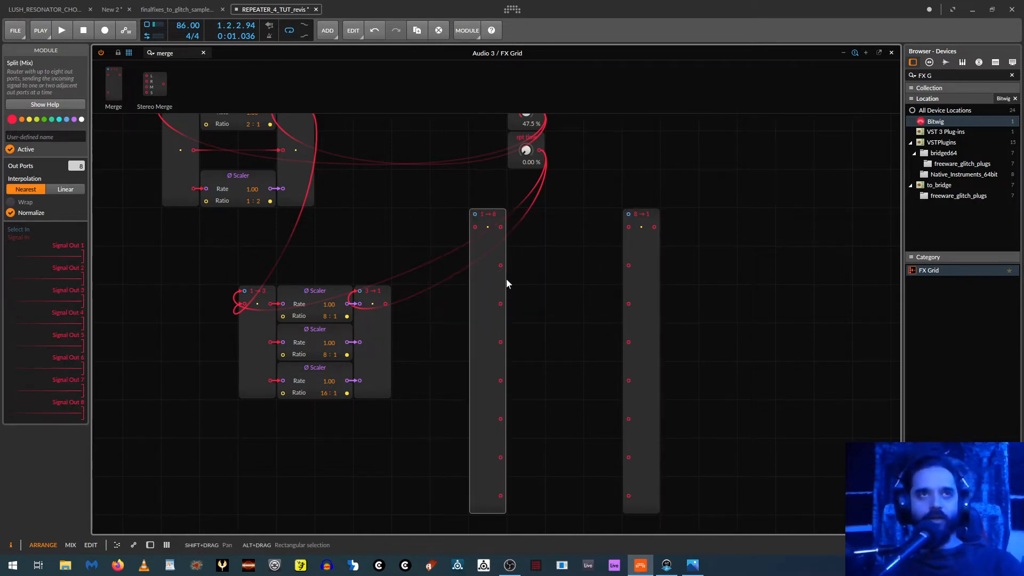
# Add a Gates module beside the eight-port Merge, narrow it, set its step count to 2 and enable both steps
pyautogui.click(183, 52)
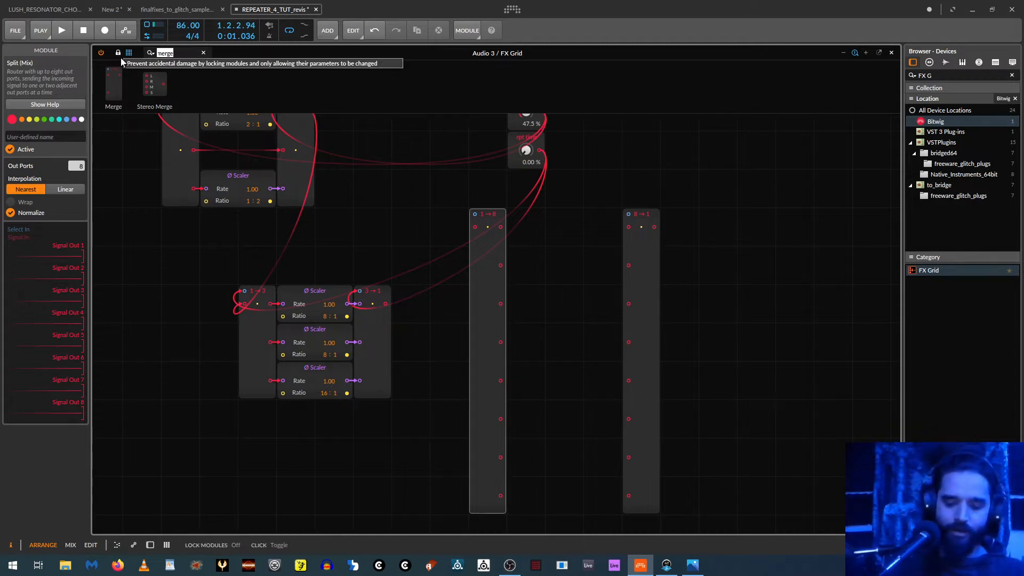
pyautogui.write('d')
pyautogui.press('BackSpace')
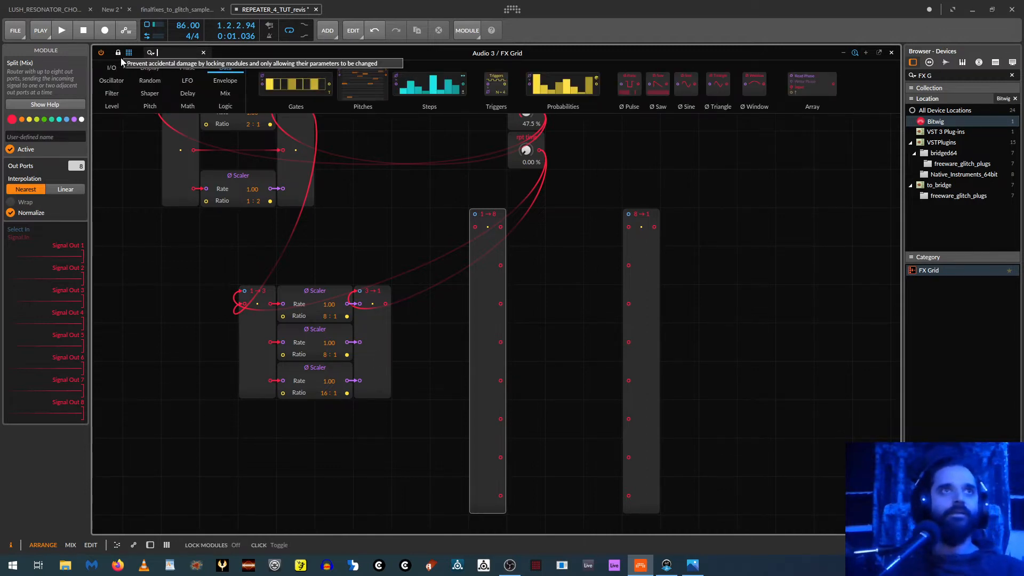
pyautogui.moveTo(280, 80); pyautogui.dragTo(755, 215)
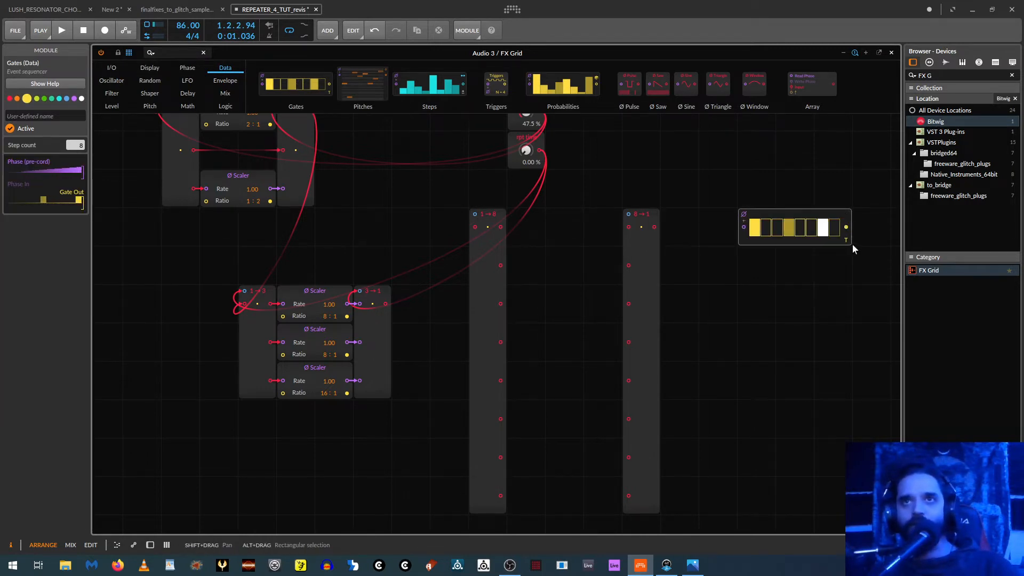
pyautogui.moveTo(853, 249); pyautogui.dragTo(814, 246)
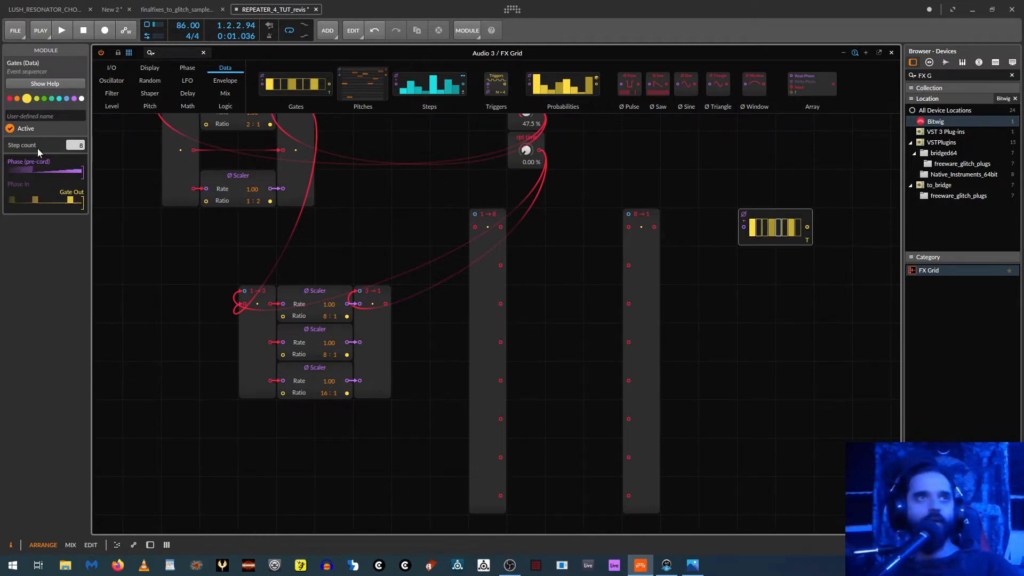
pyautogui.moveTo(75, 145); pyautogui.dragTo(75, 169)
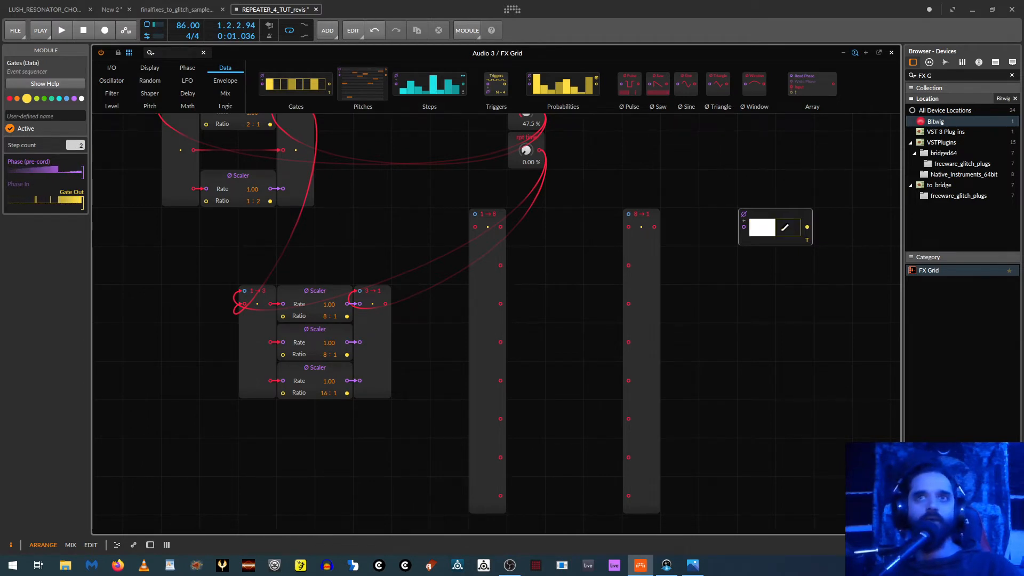
pyautogui.moveTo(743, 226); pyautogui.dragTo(656, 238)
# Move the two-step Gates module next to the eight-port Merge and duplicate it into a stack of eight, one per Merge input
pyautogui.moveTo(769, 213); pyautogui.dragTo(520, 276)
pyautogui.click(557, 226)
pyautogui.click(565, 191)
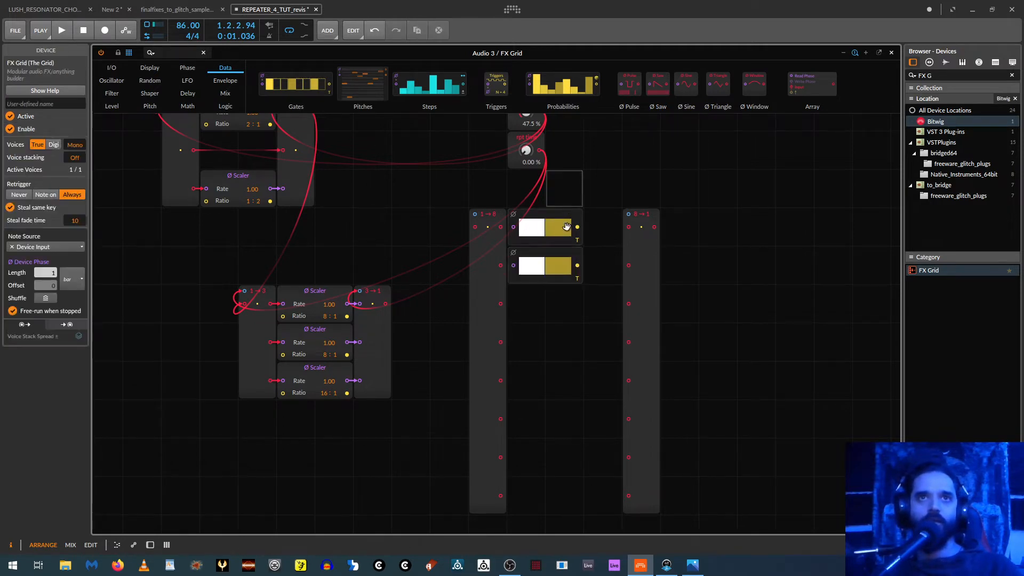
pyautogui.moveTo(566, 227); pyautogui.dragTo(554, 266)
pyautogui.moveTo(570, 201); pyautogui.dragTo(573, 300)
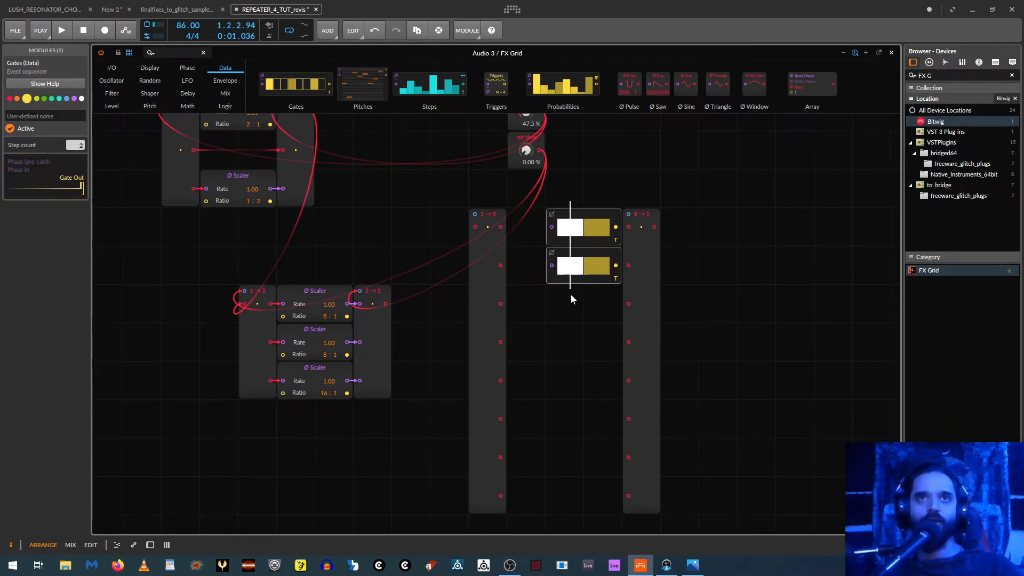
pyautogui.keyDown('ctrl'); pyautogui.moveTo(557, 265); pyautogui.dragTo(550, 495); pyautogui.keyUp('ctrl')
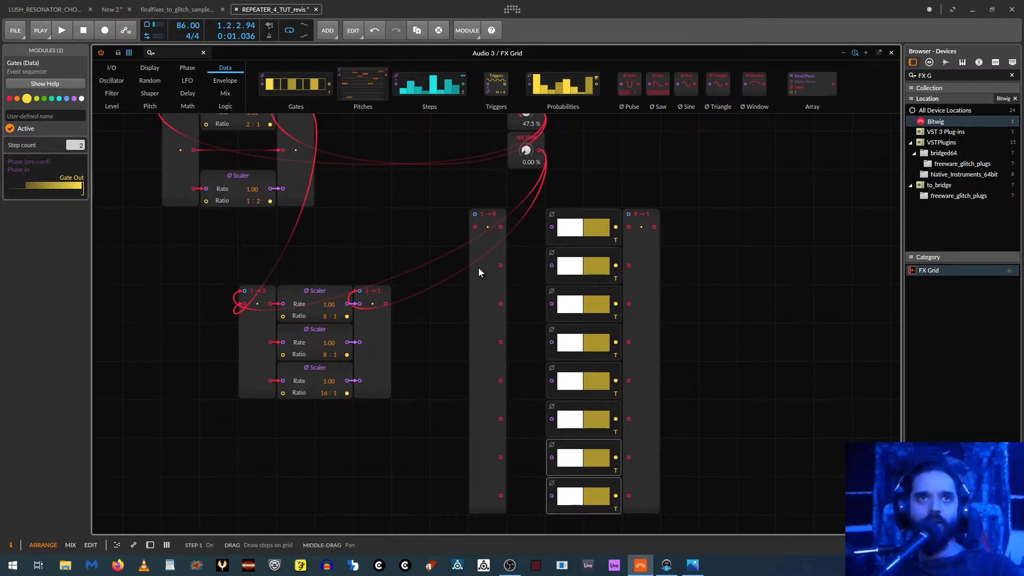
# Make room beside the eight-port Split, insert an Ø Scaler before the first Gates module and wire that row through to the first Merge input
pyautogui.moveTo(479, 271); pyautogui.dragTo(453, 284)
pyautogui.keyDown('shift'); pyautogui.moveTo(689, 305); pyautogui.dragTo(706, 318); pyautogui.keyUp('shift')
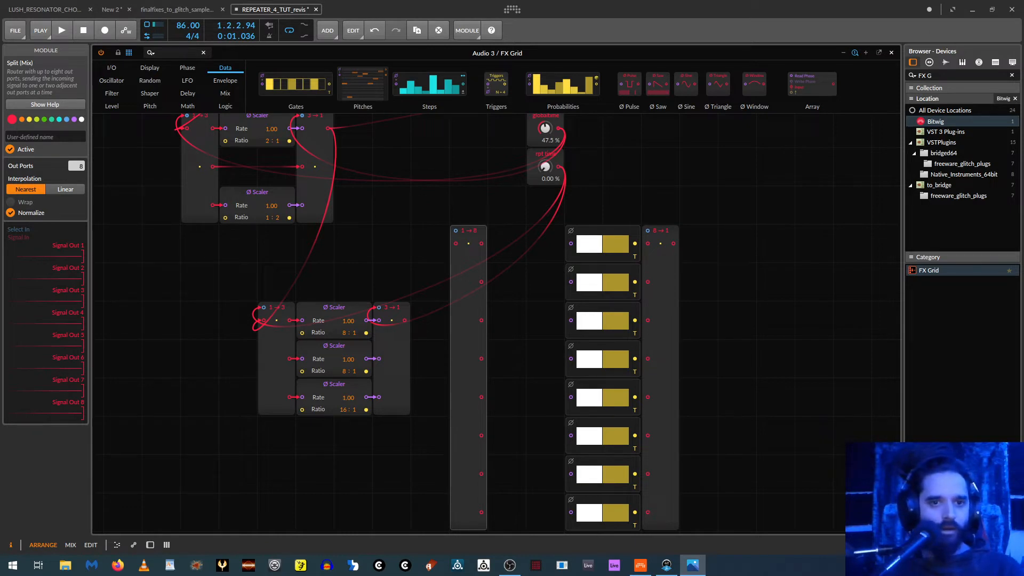
pyautogui.click(189, 53)
pyautogui.write('scal')
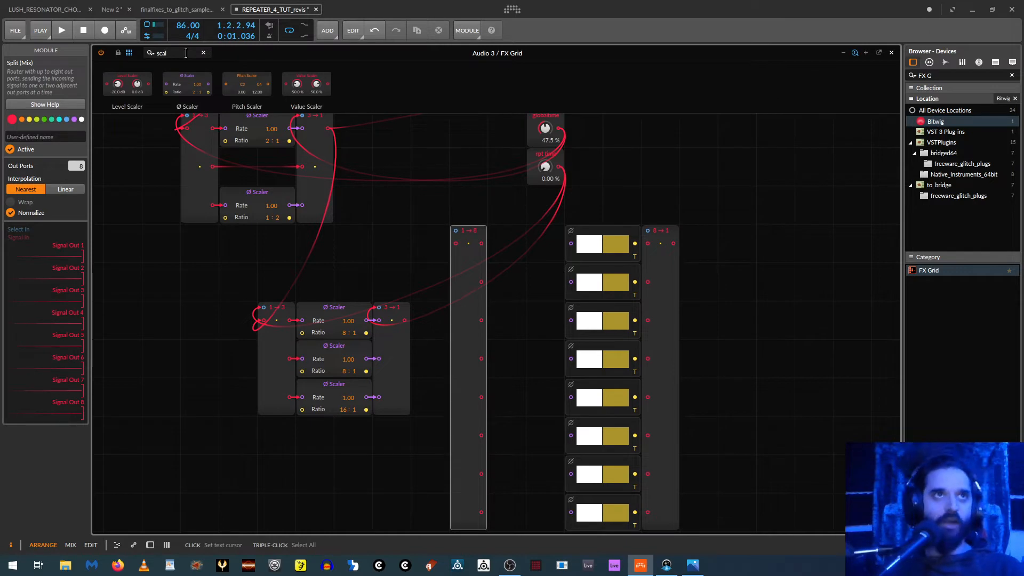
pyautogui.moveTo(187, 86); pyautogui.dragTo(571, 243)
pyautogui.moveTo(634, 244); pyautogui.dragTo(647, 242)
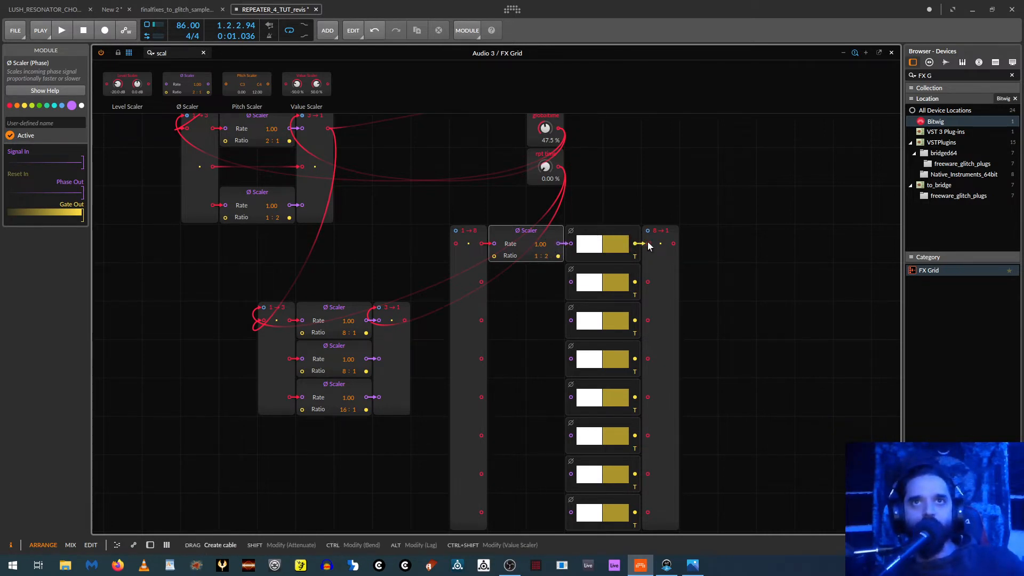
# Wire the second Gates row through from the eight-port Split to its Merge, then set the third Gates to 4 steps, all enabled
pyautogui.moveTo(582, 289); pyautogui.dragTo(570, 282)
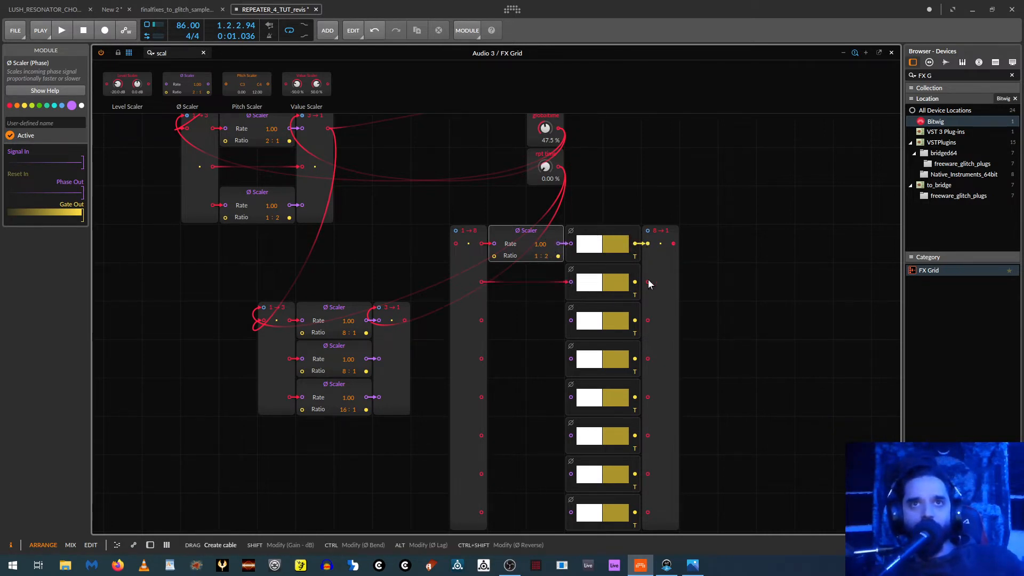
pyautogui.moveTo(634, 281); pyautogui.dragTo(647, 282)
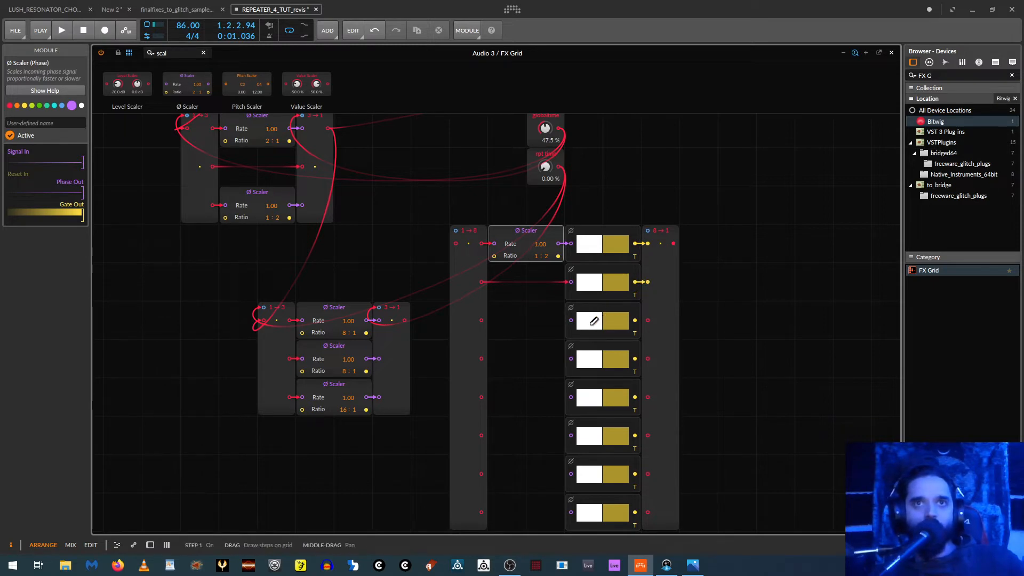
pyautogui.click(593, 320)
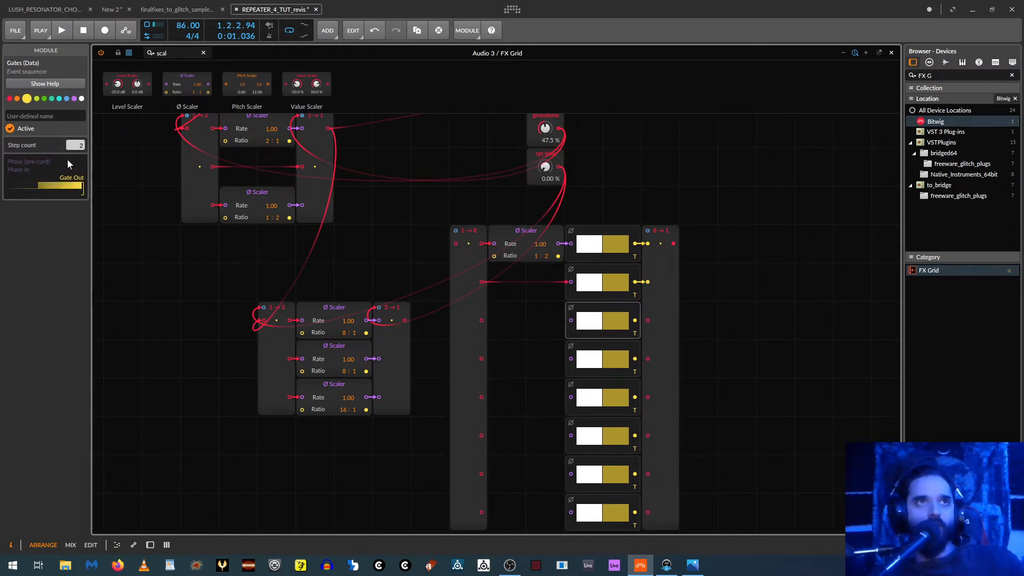
pyautogui.moveTo(77, 148); pyautogui.dragTo(77, 140)
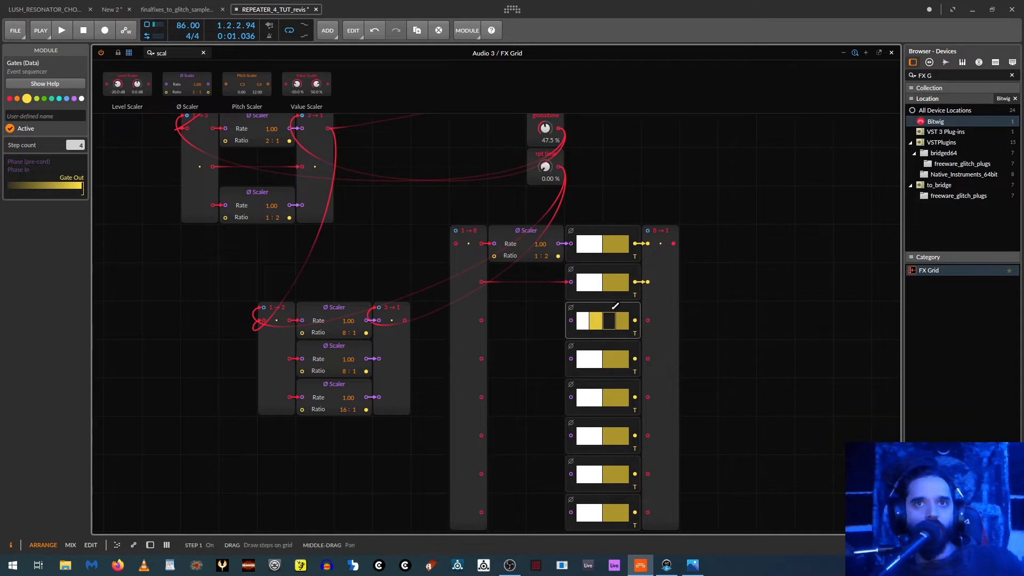
pyautogui.click(608, 320)
# Set the fourth Gates module's step count to 8 and enable all of its steps
pyautogui.click(574, 373)
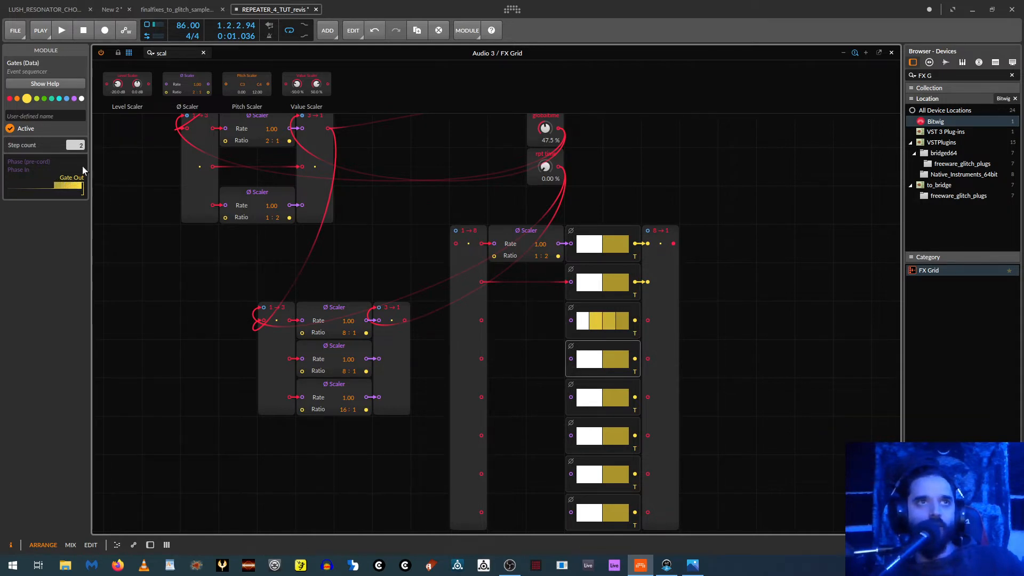
pyautogui.moveTo(77, 146); pyautogui.dragTo(77, 118)
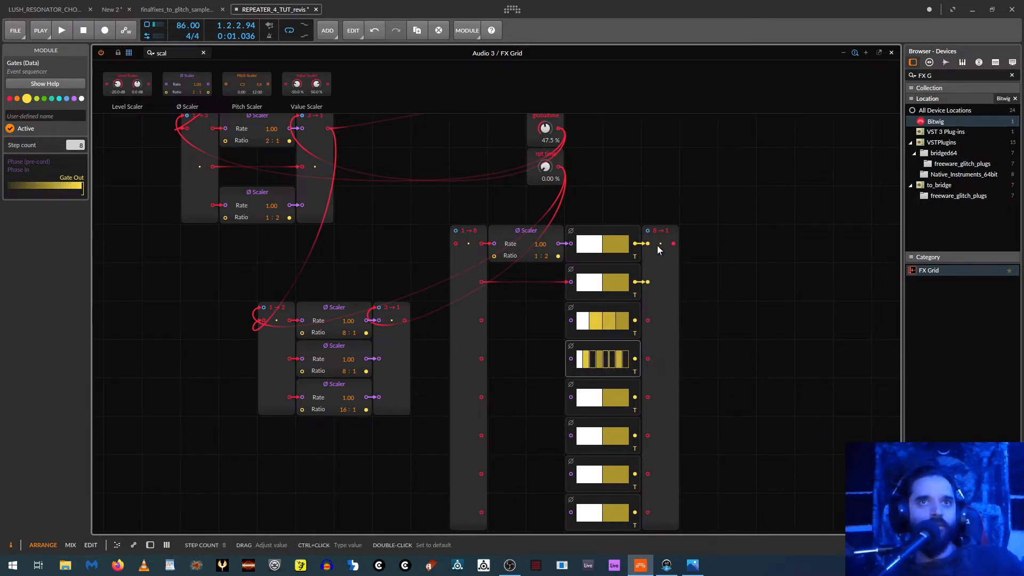
pyautogui.moveTo(594, 353)
pyautogui.mouseDown()
pyautogui.moveTo(632, 341)
pyautogui.moveTo(548, 326)
pyautogui.mouseUp()
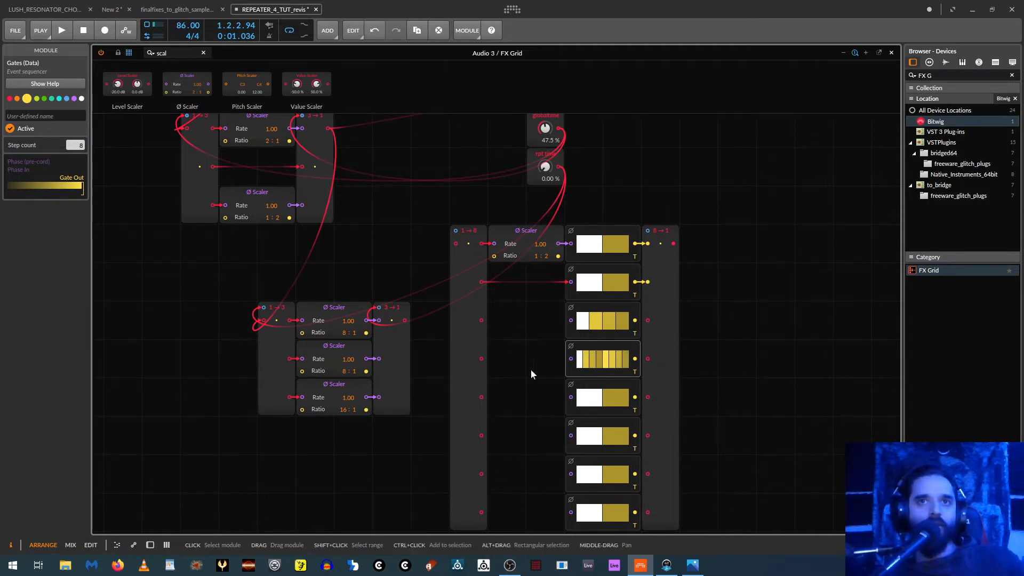
# Set the fifth Gates module's step count to 16 and enable all of its steps
pyautogui.click(568, 405)
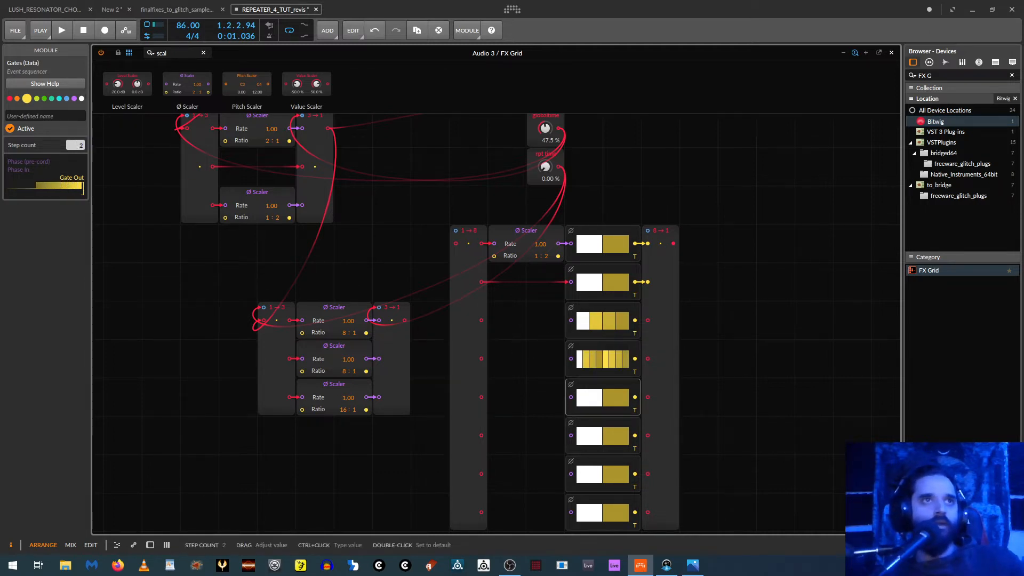
pyautogui.moveTo(74, 145); pyautogui.dragTo(74, 81)
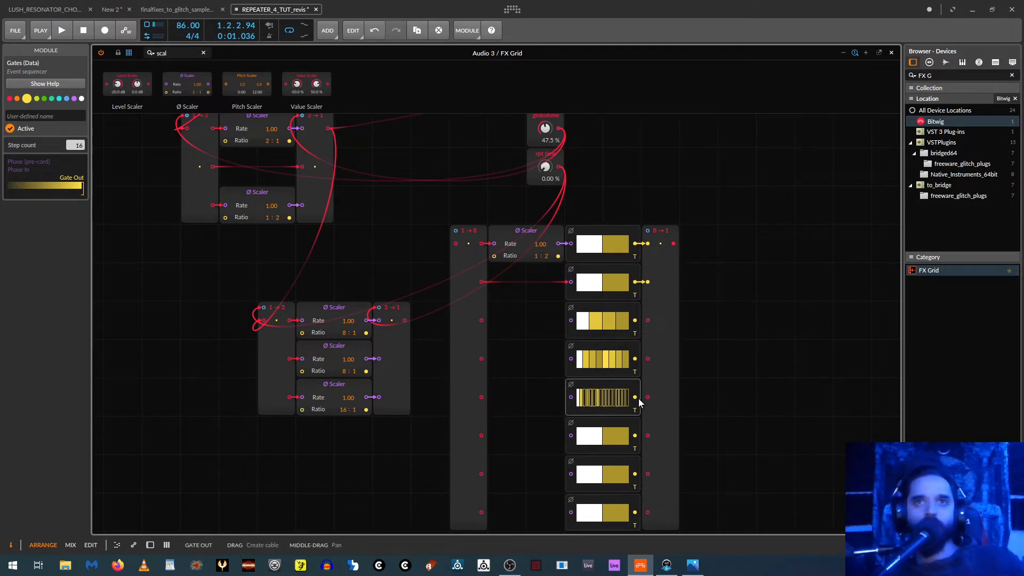
pyautogui.moveTo(630, 387); pyautogui.dragTo(604, 368)
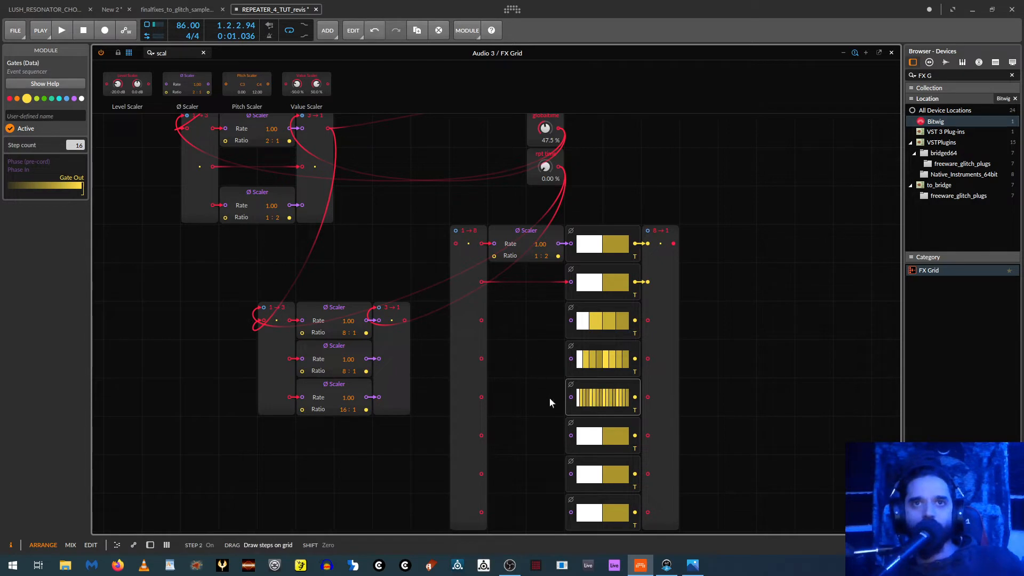
# Set the sixth Gates module to 32 steps, widen it in free space to enable every step, and return it narrowed to its row
pyautogui.click(574, 445)
pyautogui.moveTo(75, 145); pyautogui.dragTo(74, 118)
pyautogui.moveTo(74, 145); pyautogui.dragTo(75, 143)
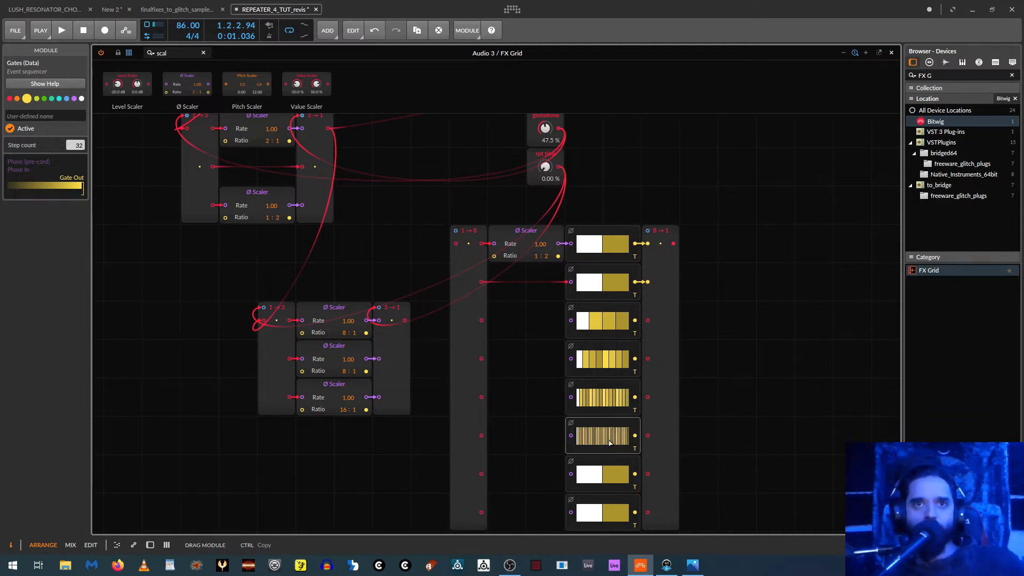
pyautogui.moveTo(575, 447); pyautogui.dragTo(691, 447)
pyautogui.moveTo(755, 441); pyautogui.dragTo(864, 434)
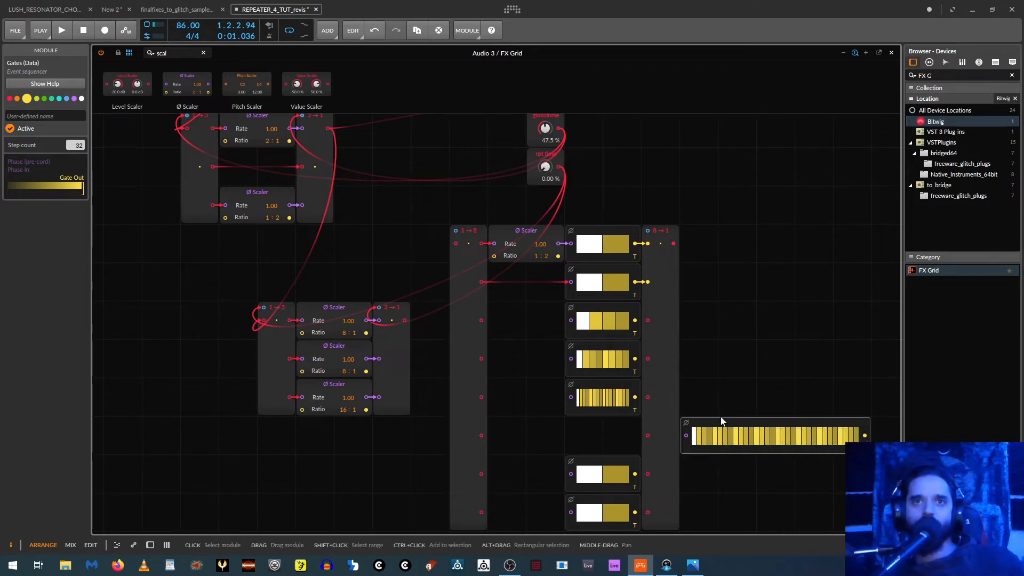
pyautogui.scroll(-3, 721, 417)
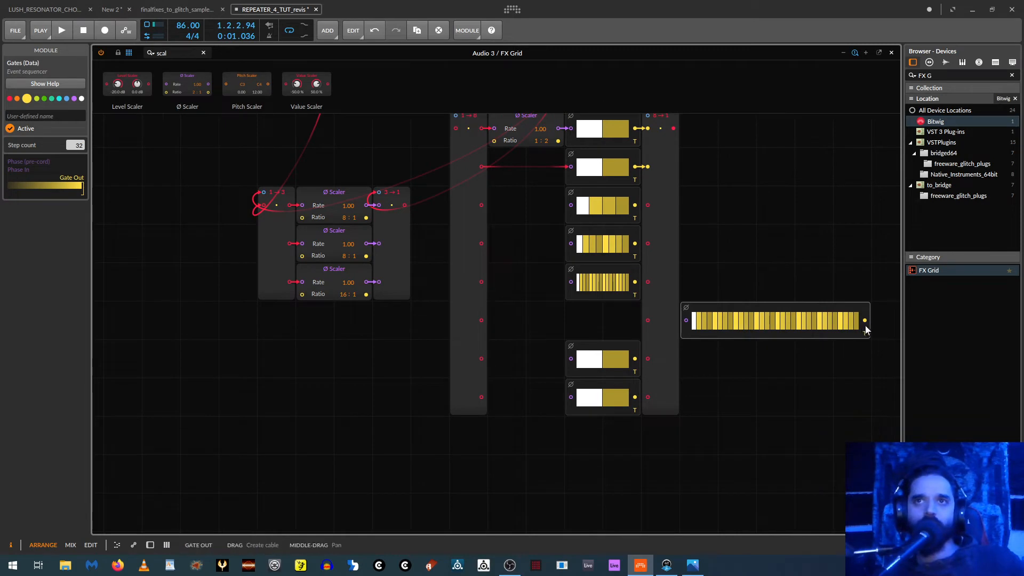
pyautogui.moveTo(869, 325); pyautogui.dragTo(571, 328)
# Move the seventh Gates module into free space, set its step count to 64, widen it and enable every step
pyautogui.click(574, 374)
pyautogui.moveTo(573, 374); pyautogui.dragTo(727, 336)
pyautogui.moveTo(80, 145)
pyautogui.mouseDown()
pyautogui.moveTo(82, 128)
pyautogui.moveTo(83, 148)
pyautogui.mouseUp()
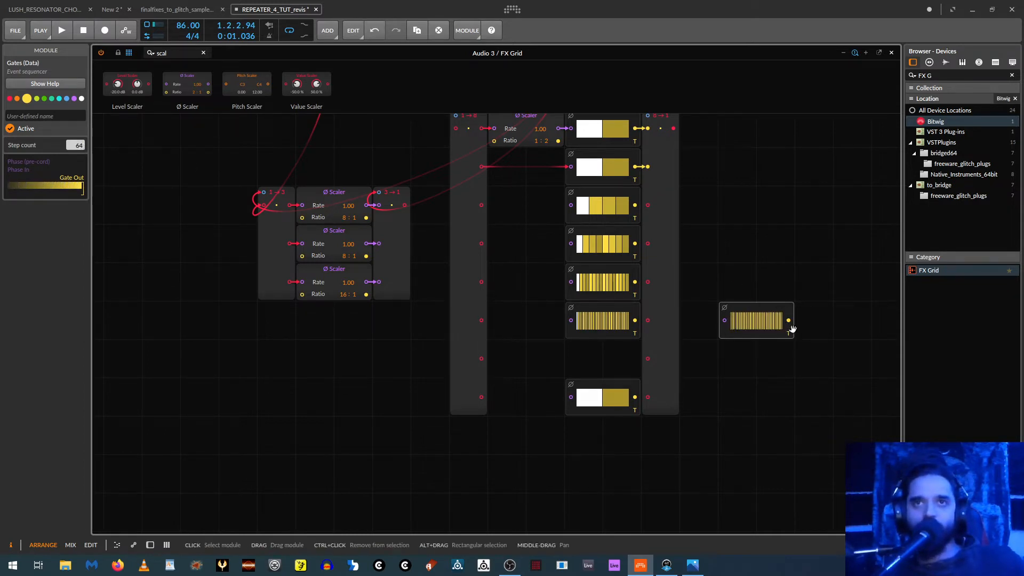
pyautogui.moveTo(793, 326); pyautogui.dragTo(708, 361)
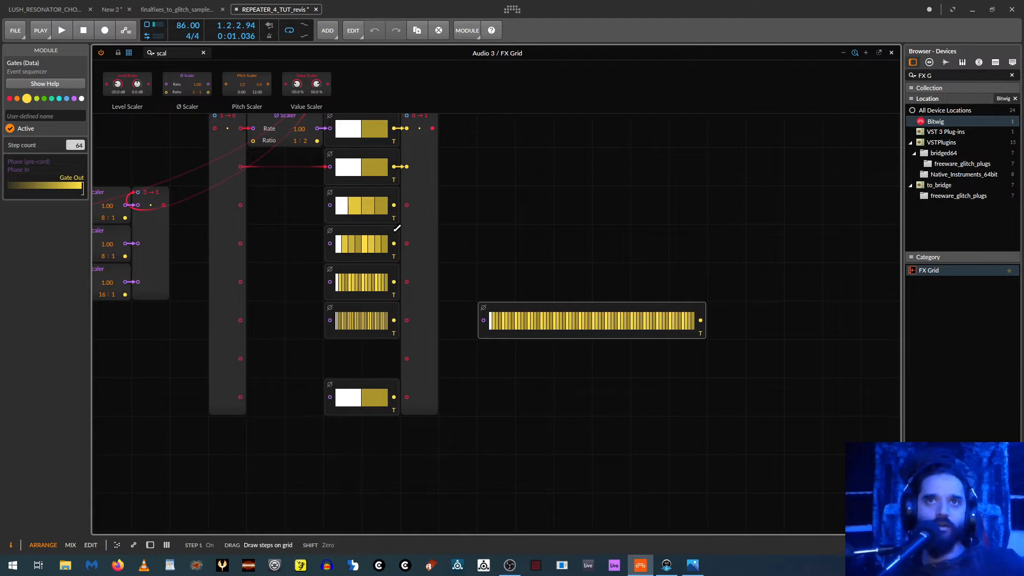
# Delete the two-step Gates in the eighth row, narrow the 64-step Gates and place copies of it in rows seven and eight
pyautogui.click(372, 395)
pyautogui.press('Delete')
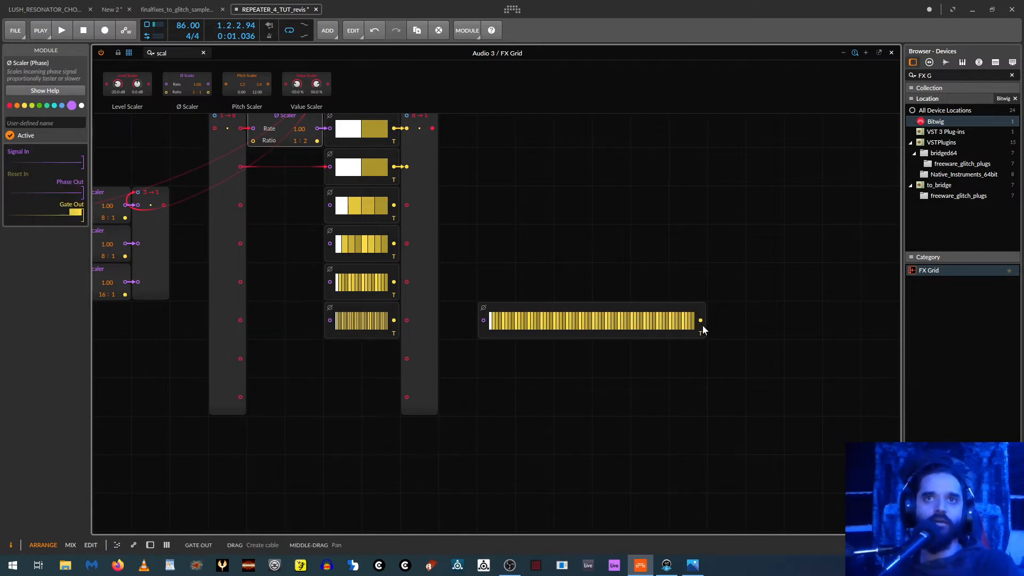
pyautogui.hotkey('ctrl', 'z')
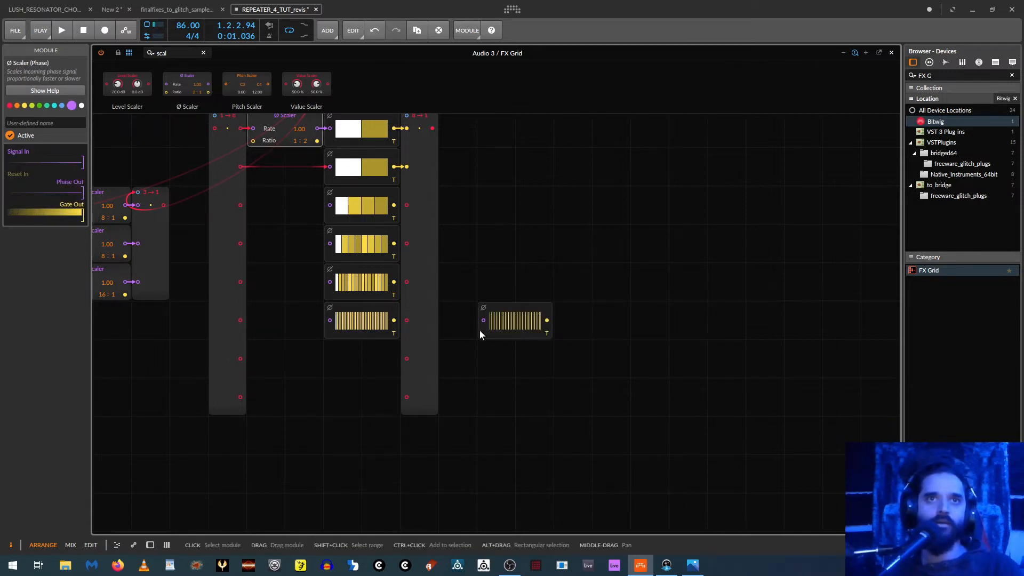
pyautogui.moveTo(480, 334); pyautogui.dragTo(351, 393)
# Add an Ø Scaler before the eighth Gates module and wire it between the Split's eighth output and that module's phase input
pyautogui.moveTo(495, 350); pyautogui.dragTo(602, 346)
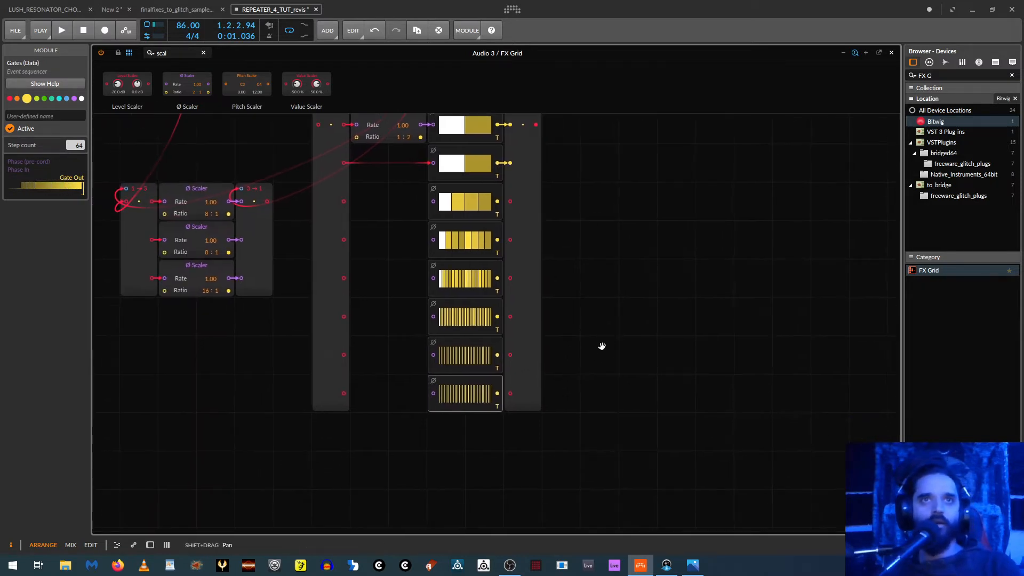
pyautogui.moveTo(190, 87); pyautogui.dragTo(380, 391)
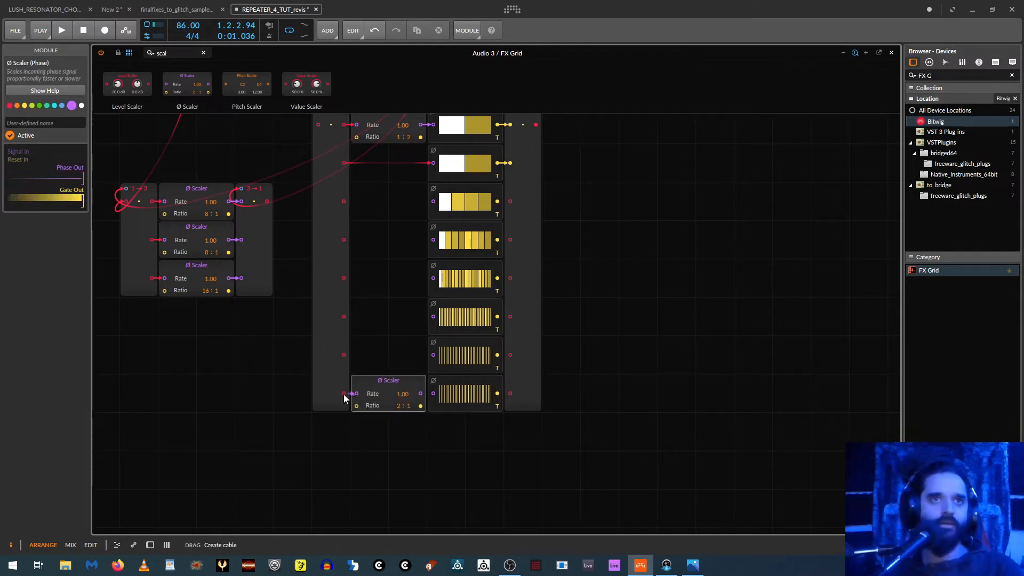
pyautogui.moveTo(340, 395); pyautogui.dragTo(342, 395)
pyautogui.moveTo(415, 394); pyautogui.dragTo(422, 395)
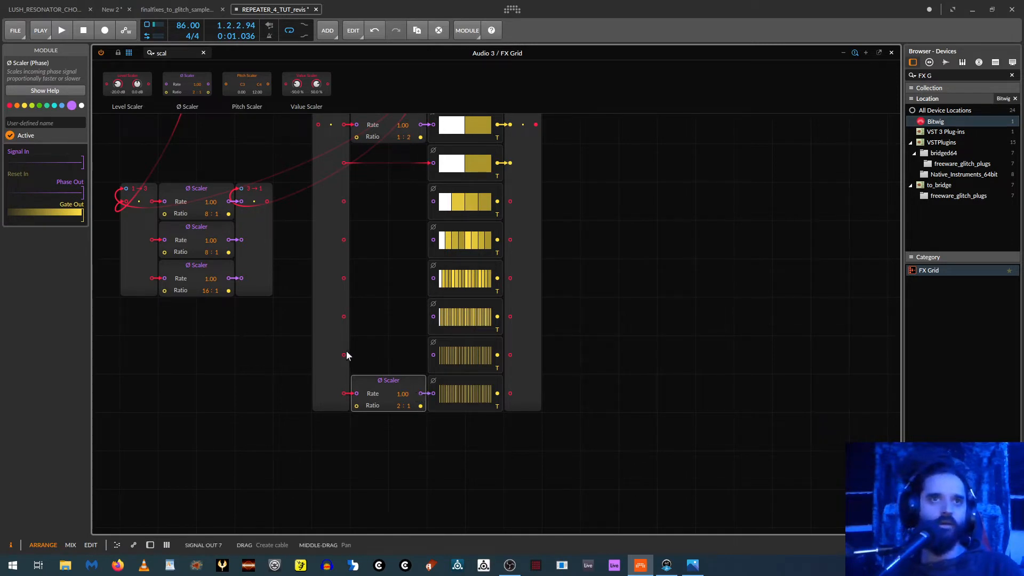
# Wire the eight-port Split's outputs 3 through 7 directly to the phase inputs of the Gates modules in the same rows
pyautogui.moveTo(344, 355); pyautogui.dragTo(433, 355)
pyautogui.moveTo(431, 316); pyautogui.dragTo(341, 317)
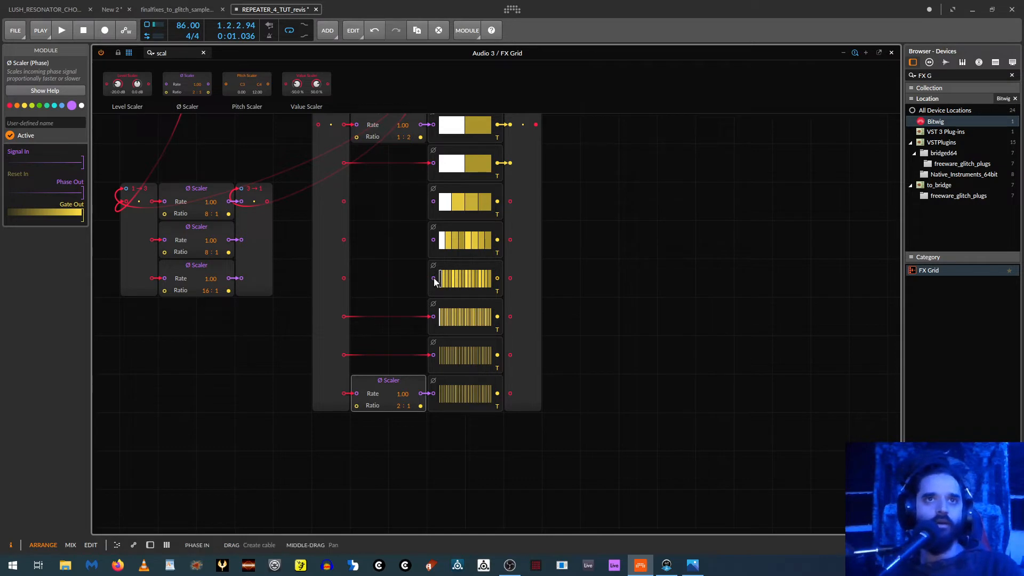
pyautogui.moveTo(432, 277); pyautogui.dragTo(344, 278)
pyautogui.moveTo(344, 239); pyautogui.dragTo(433, 240)
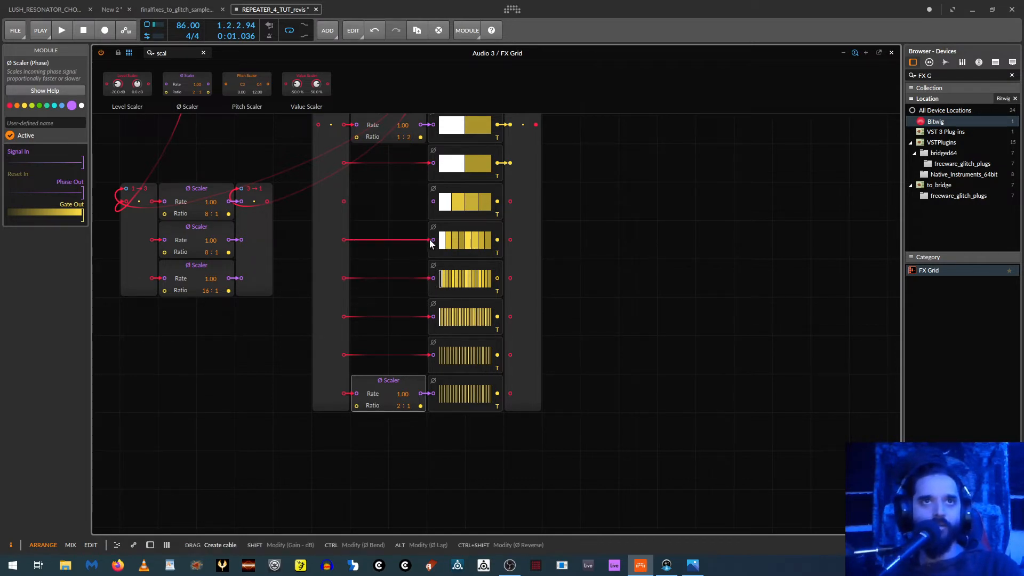
pyautogui.moveTo(433, 201); pyautogui.dragTo(346, 201)
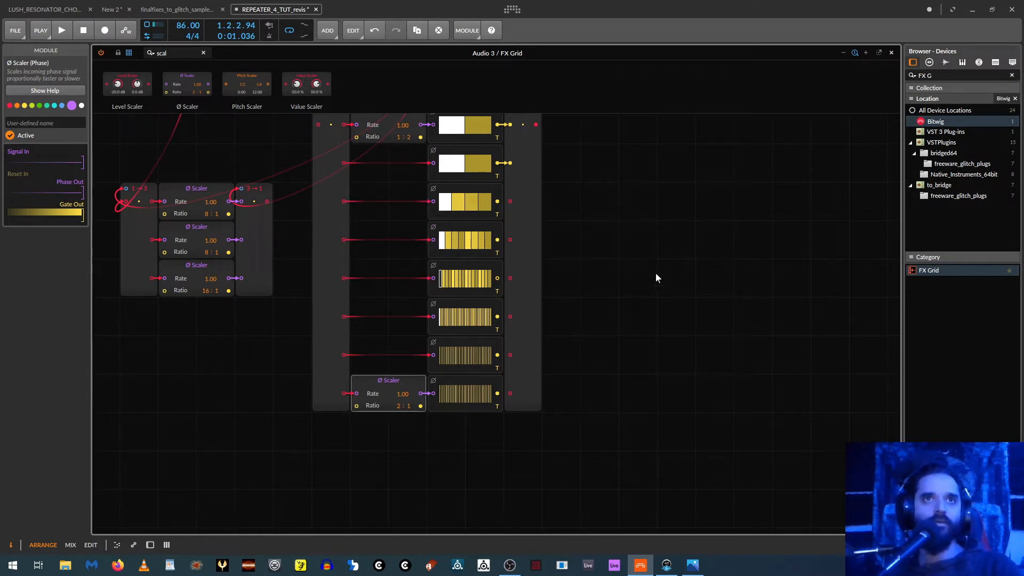
# Connect the gate outputs of the third through eighth Gates modules to their matching inputs on the eight-port Merge
pyautogui.scroll(3, 649, 292)
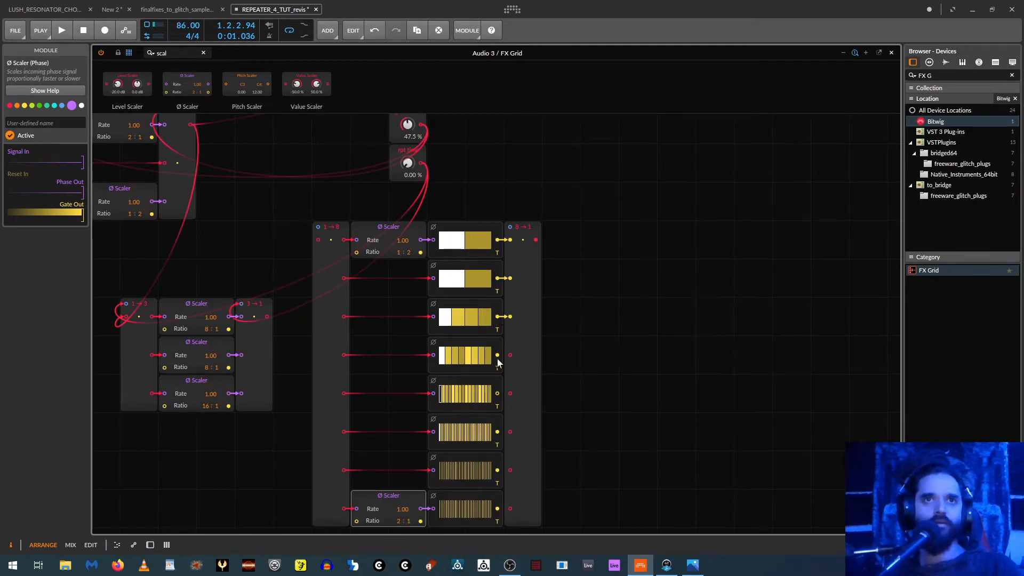
pyautogui.moveTo(497, 355); pyautogui.dragTo(510, 354)
pyautogui.moveTo(500, 394); pyautogui.dragTo(510, 393)
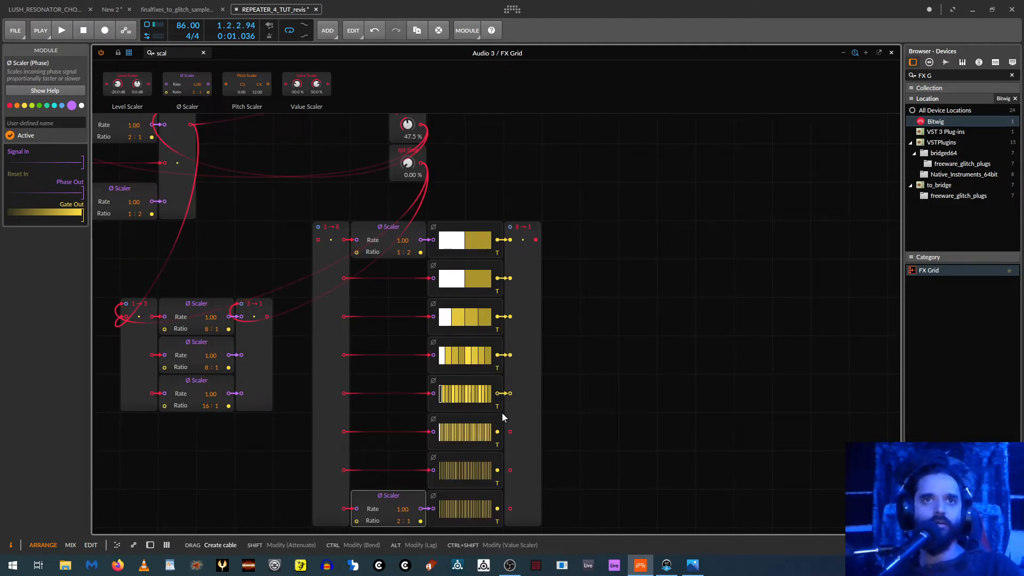
pyautogui.moveTo(497, 431); pyautogui.dragTo(509, 431)
pyautogui.moveTo(499, 470); pyautogui.dragTo(509, 470)
pyautogui.moveTo(497, 508); pyautogui.dragTo(510, 508)
# Add a Steps module in the free space below the main 16-step Gates sequencer and set its step count to 16
pyautogui.scroll(2, 552, 471)
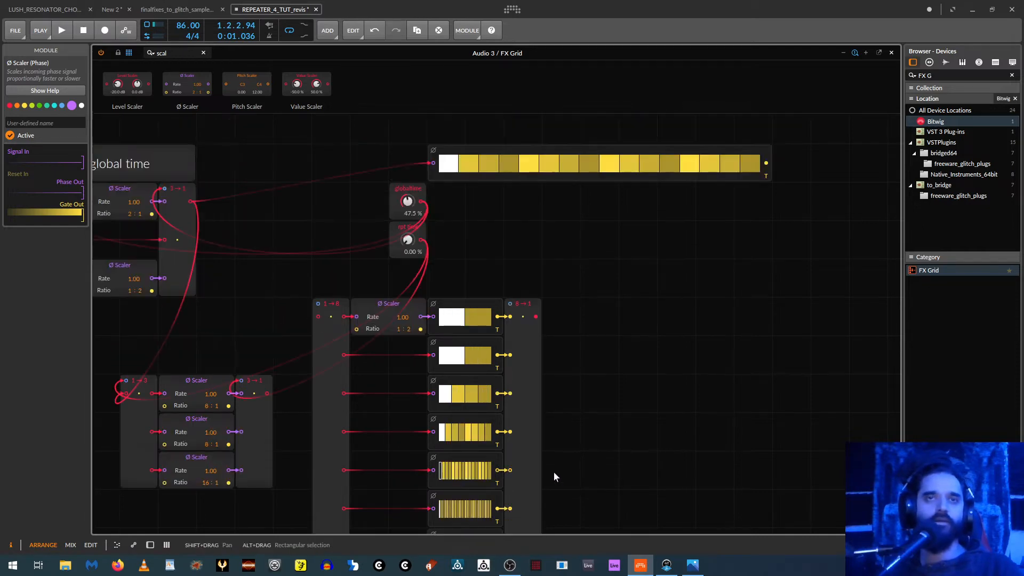
pyautogui.scroll(-2, 563, 472)
pyautogui.scroll(1, 565, 466)
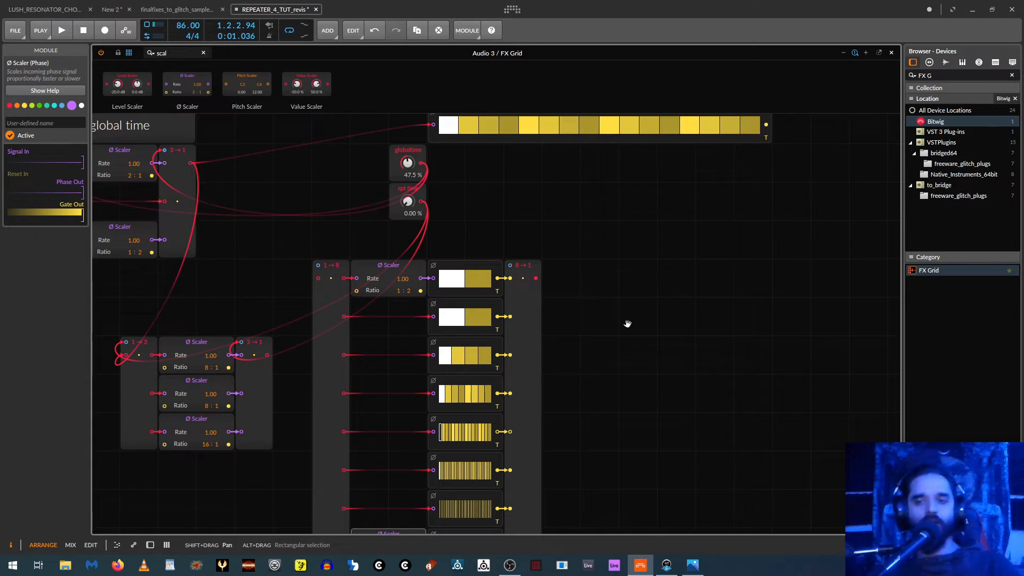
pyautogui.moveTo(627, 324); pyautogui.dragTo(528, 254)
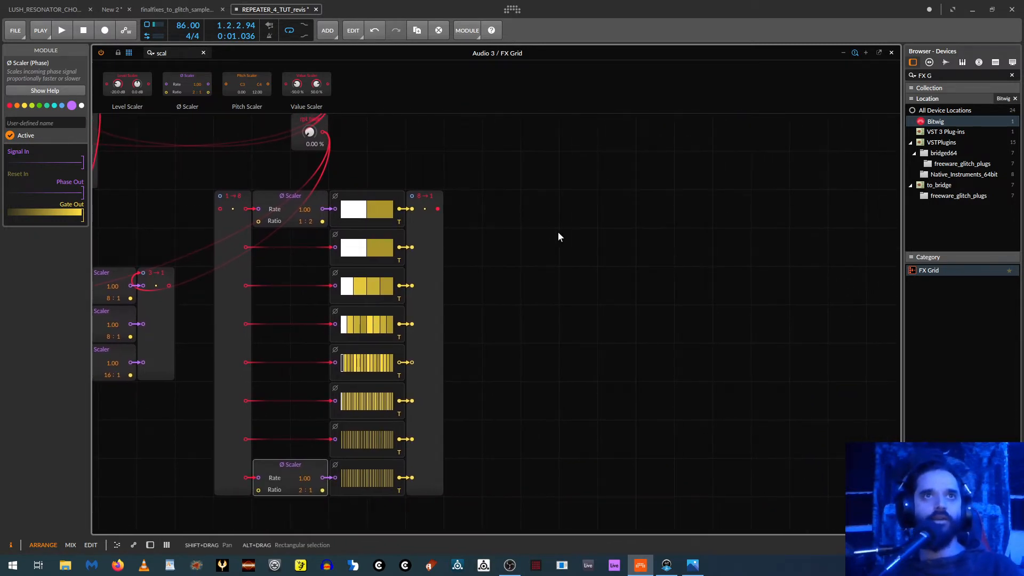
pyautogui.moveTo(522, 200); pyautogui.dragTo(537, 234)
pyautogui.click(203, 53)
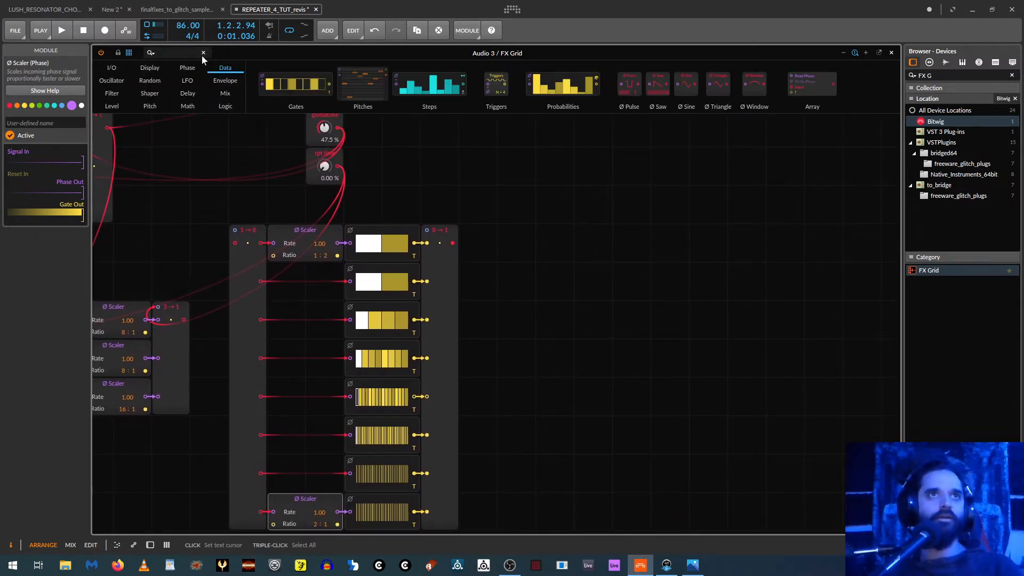
pyautogui.moveTo(429, 85); pyautogui.dragTo(620, 236)
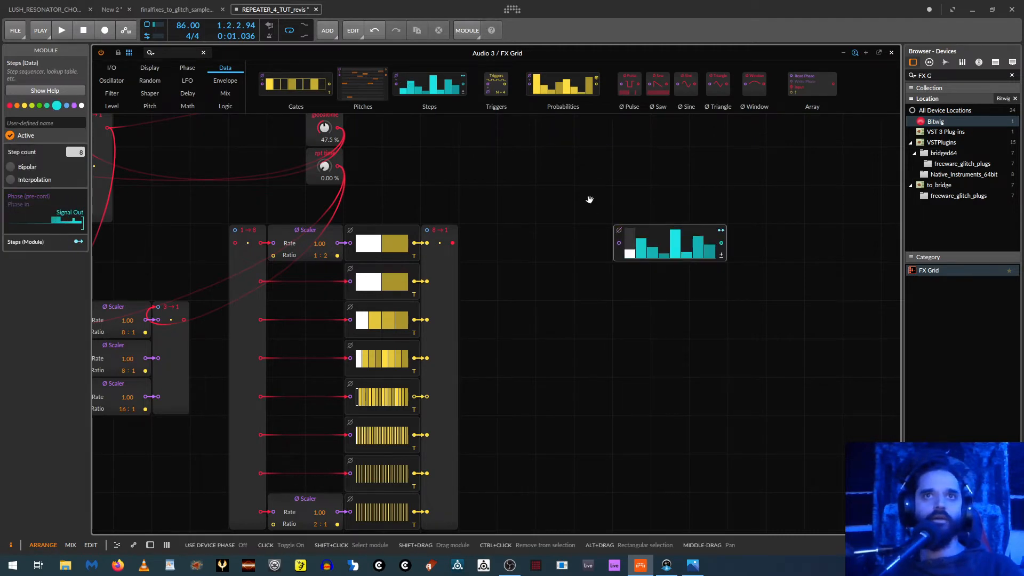
pyautogui.moveTo(590, 198); pyautogui.dragTo(571, 343)
pyautogui.moveTo(610, 386); pyautogui.dragTo(549, 295)
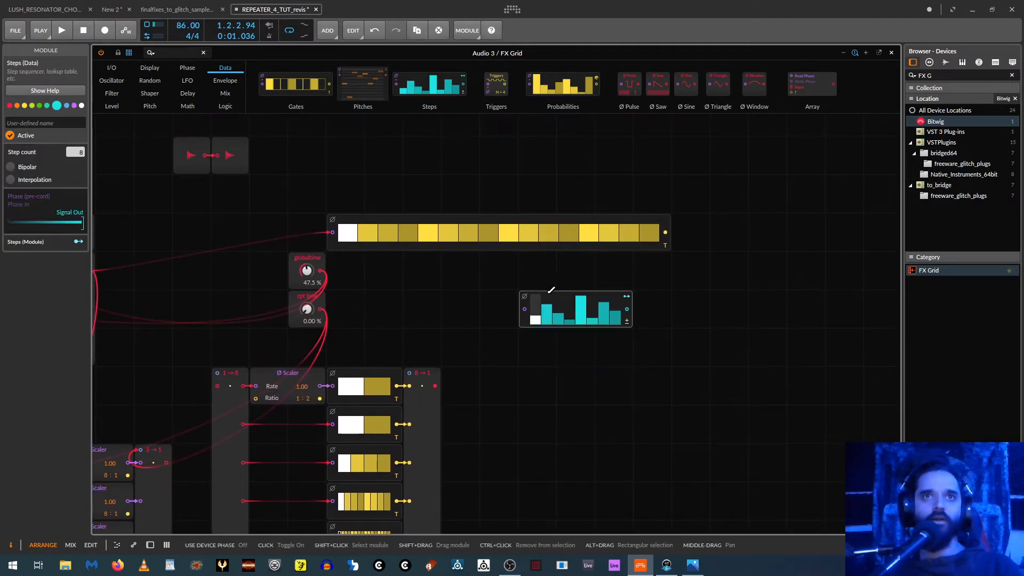
pyautogui.moveTo(78, 152); pyautogui.dragTo(78, 129)
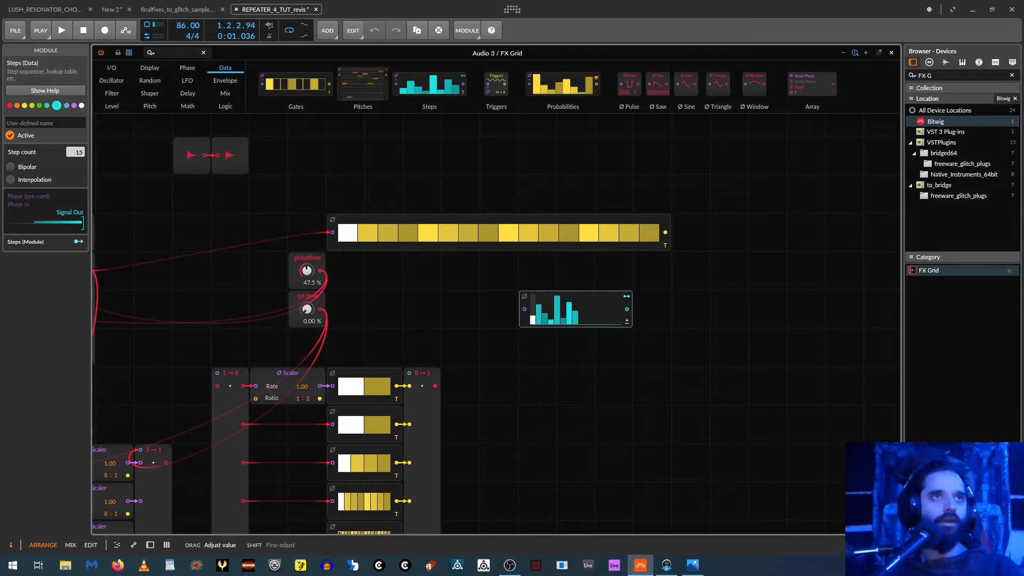
# Move the main 16-step Gates sequencer directly above the Steps module and widen Steps to match its width
pyautogui.moveTo(343, 243); pyautogui.dragTo(536, 294)
pyautogui.moveTo(630, 325); pyautogui.dragTo(867, 320)
pyautogui.moveTo(486, 194); pyautogui.dragTo(577, 185)
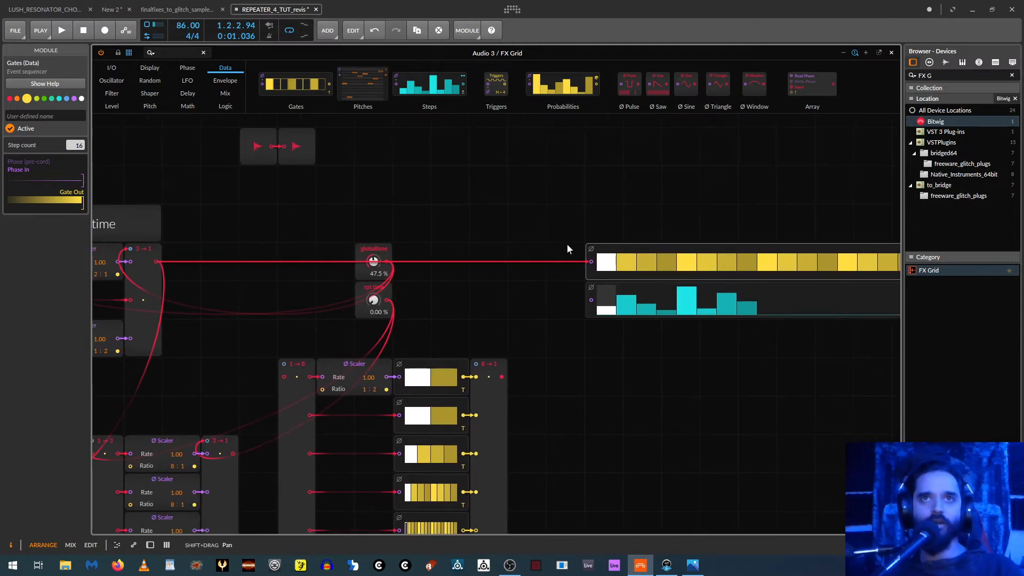
# Wire the global time Merge output to the Steps phase input and the Steps output to the eight-port Split's selector input
pyautogui.moveTo(546, 290); pyautogui.dragTo(274, 281)
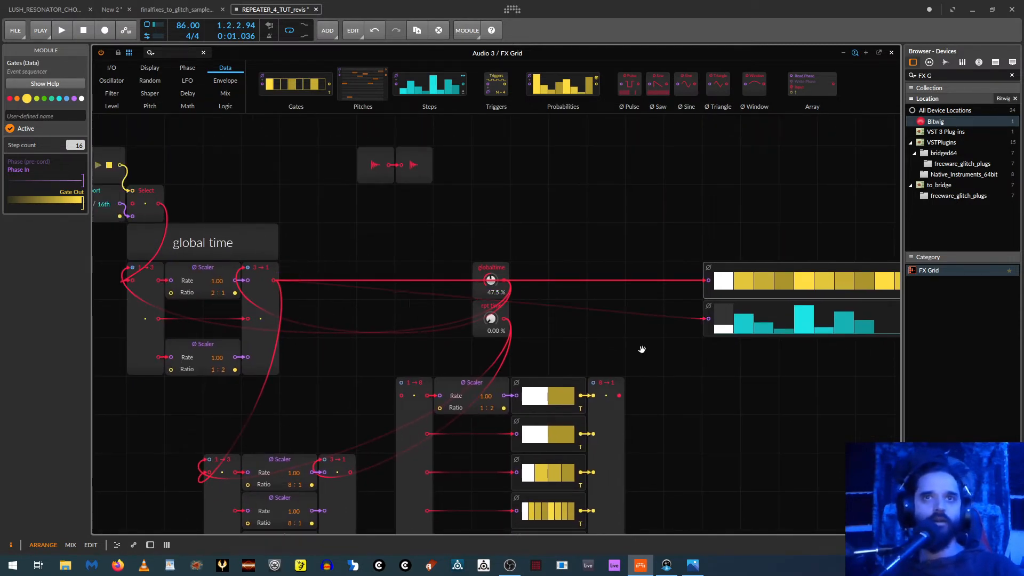
pyautogui.moveTo(656, 388); pyautogui.dragTo(455, 307)
pyautogui.moveTo(841, 239); pyautogui.dragTo(201, 303)
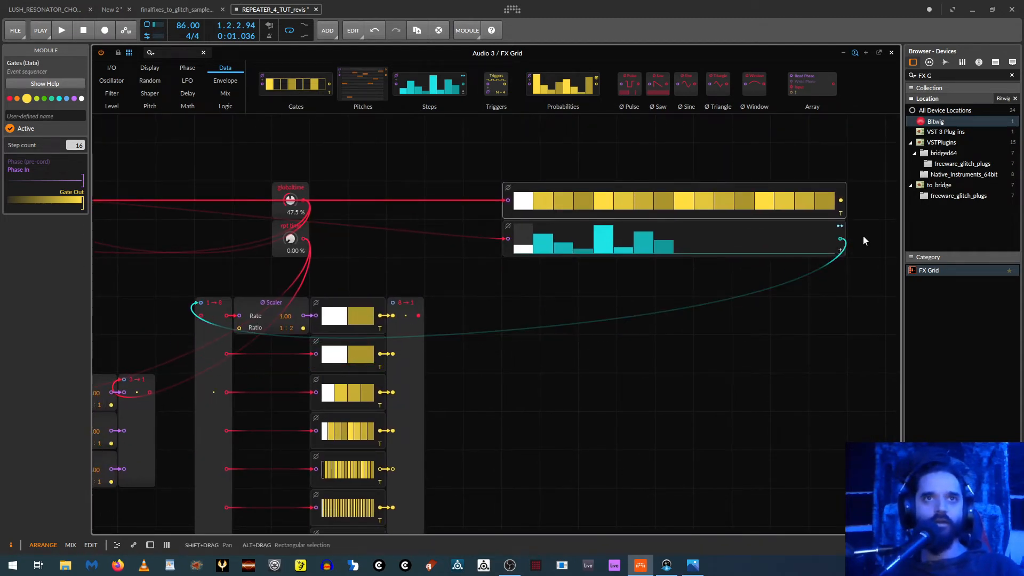
# Wire the Steps output to the eight-port Merge's selector input and the repeat-time Merge output to the eight-port Split's signal input
pyautogui.moveTo(836, 236); pyautogui.dragTo(392, 302)
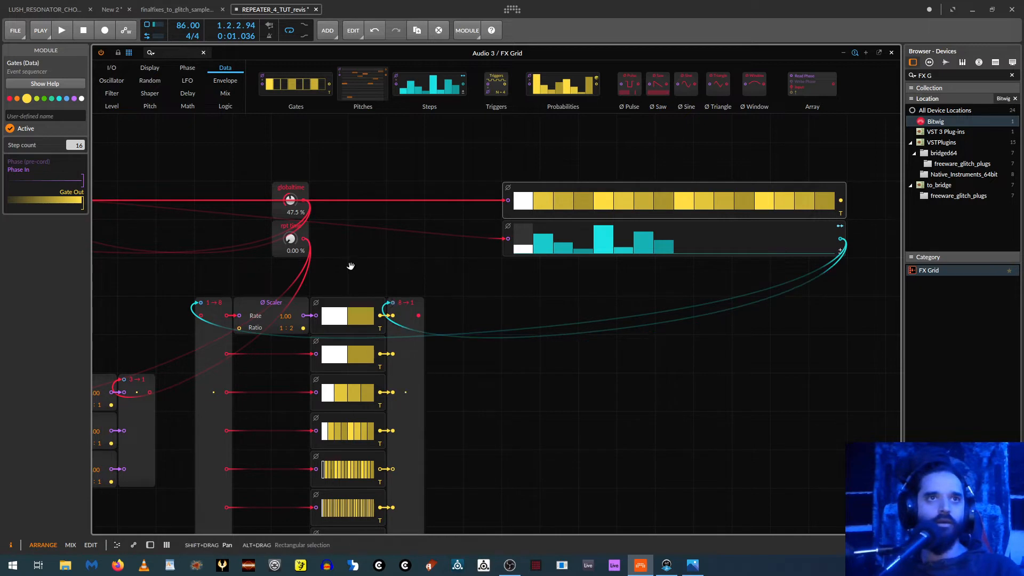
pyautogui.moveTo(350, 256); pyautogui.dragTo(628, 263)
pyautogui.click(491, 355)
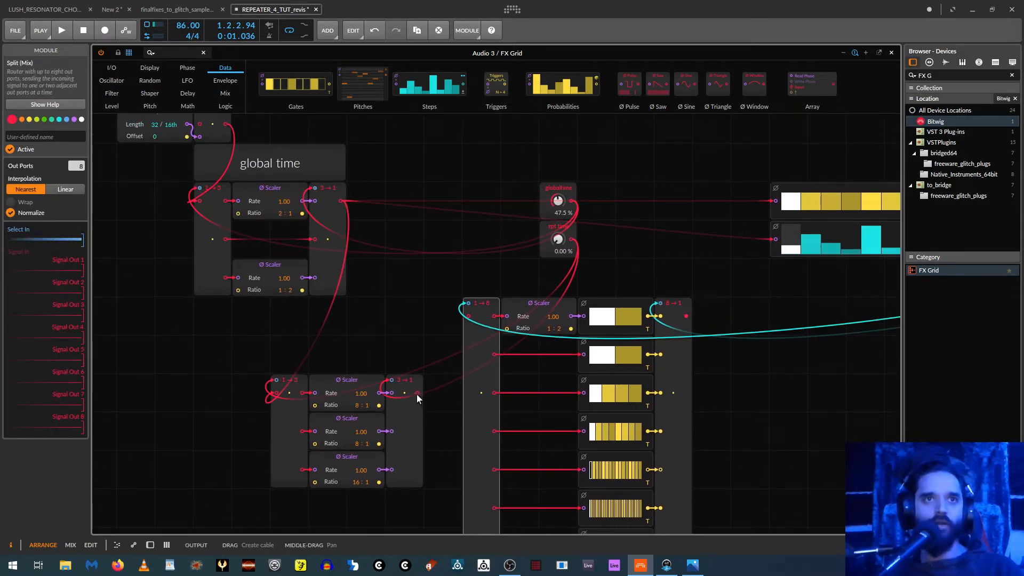
pyautogui.moveTo(417, 394); pyautogui.dragTo(468, 319)
# Move Audio Out farther from Audio In and place two stacked Recorder modules between them
pyautogui.moveTo(793, 380); pyautogui.dragTo(638, 468)
pyautogui.moveTo(344, 166); pyautogui.dragTo(606, 164)
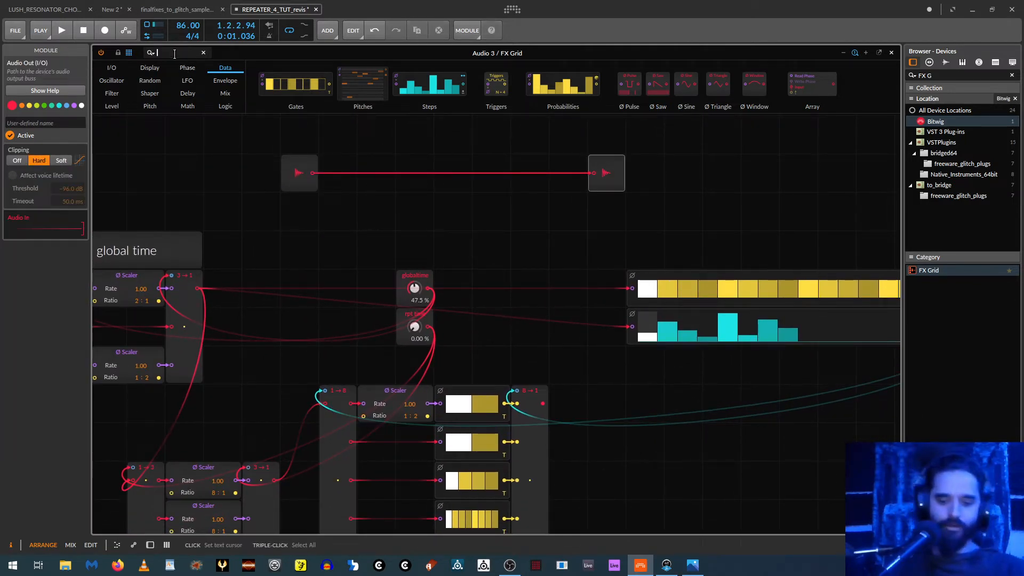
pyautogui.write('recor')
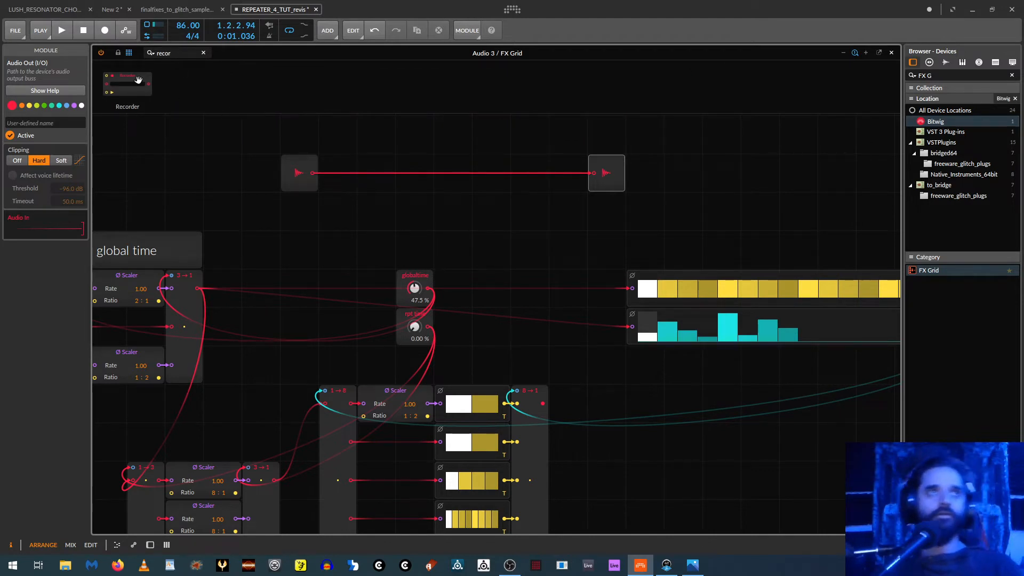
pyautogui.moveTo(128, 84); pyautogui.dragTo(460, 169)
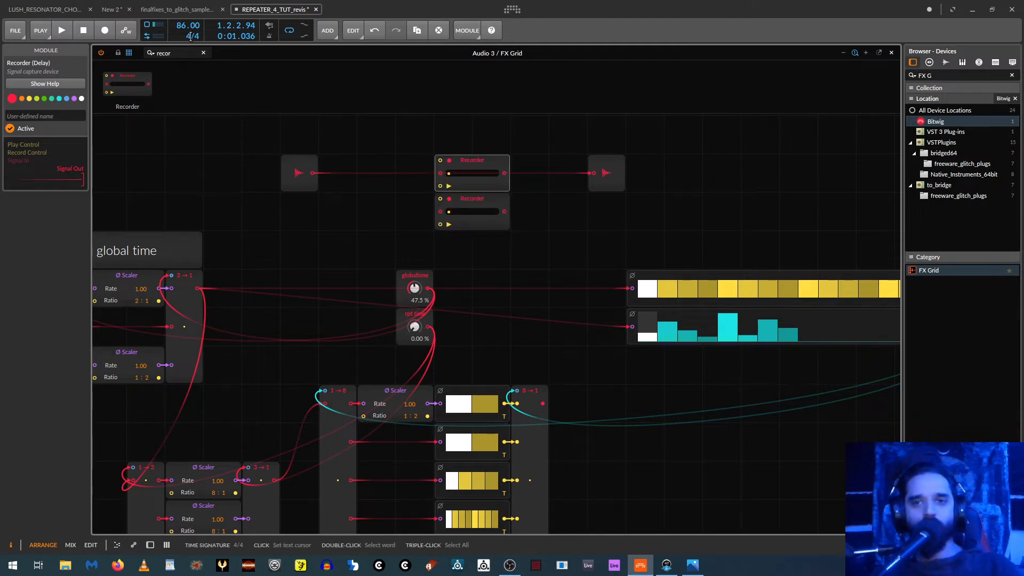
# Add a Stereo Split before the top Recorder and a Stereo Merge after it
pyautogui.write('ster')
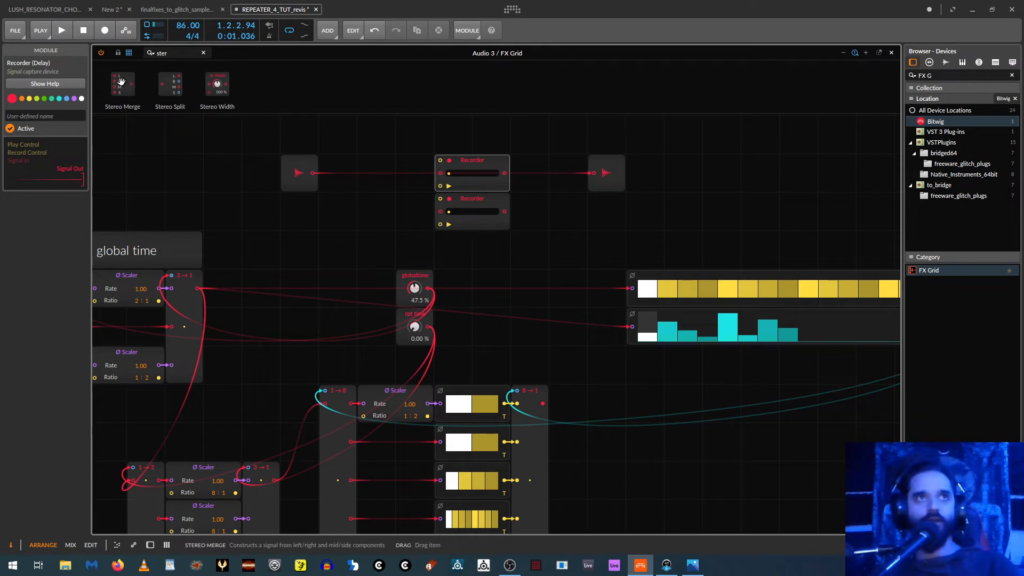
pyautogui.moveTo(125, 87); pyautogui.dragTo(536, 188)
pyautogui.moveTo(170, 84); pyautogui.dragTo(396, 194)
# Move Audio In farther left of the Stereo Split and raise Audio Out above the Recorder row
pyautogui.click(306, 181)
pyautogui.moveTo(311, 158); pyautogui.dragTo(235, 157)
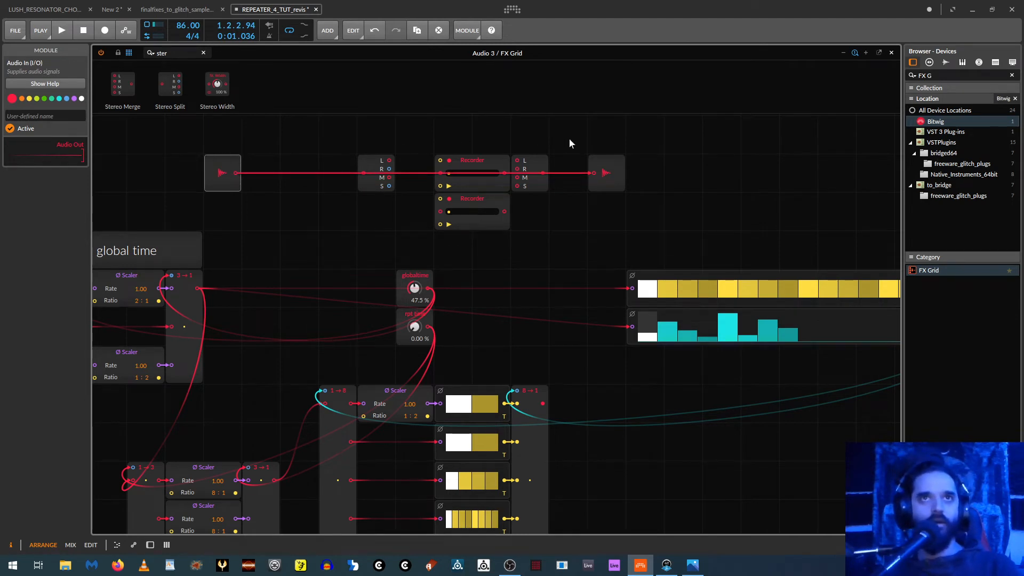
pyautogui.click(615, 158)
pyautogui.moveTo(616, 158); pyautogui.dragTo(616, 83)
pyautogui.moveTo(601, 222); pyautogui.dragTo(552, 307)
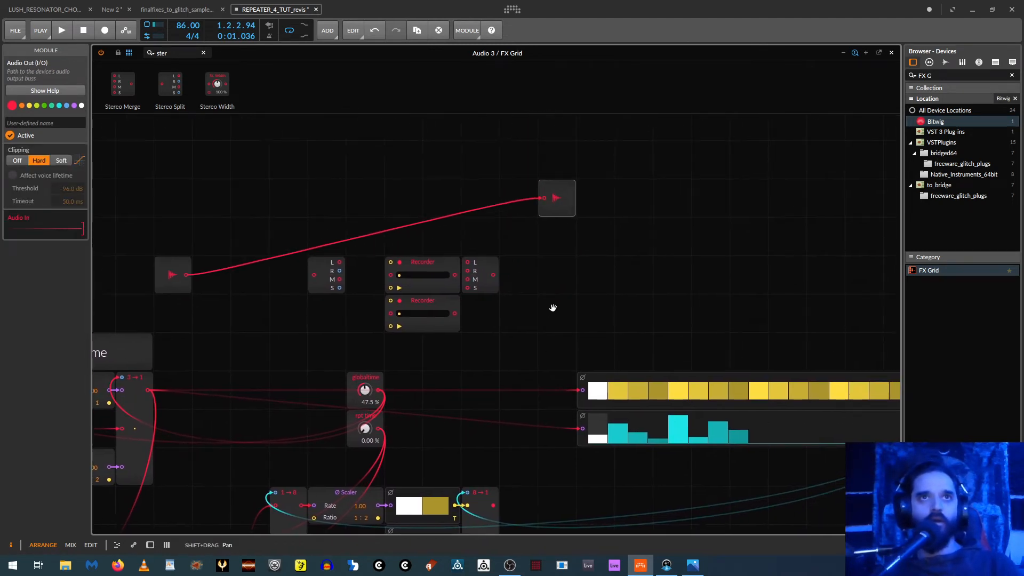
# Add a Select module to the right of the Stereo Merge, level with the top Recorder
pyautogui.press('BackSpace')
pyautogui.press('BackSpace')
pyautogui.press('BackSpace')
pyautogui.press('BackSpace')
pyautogui.write('sele')
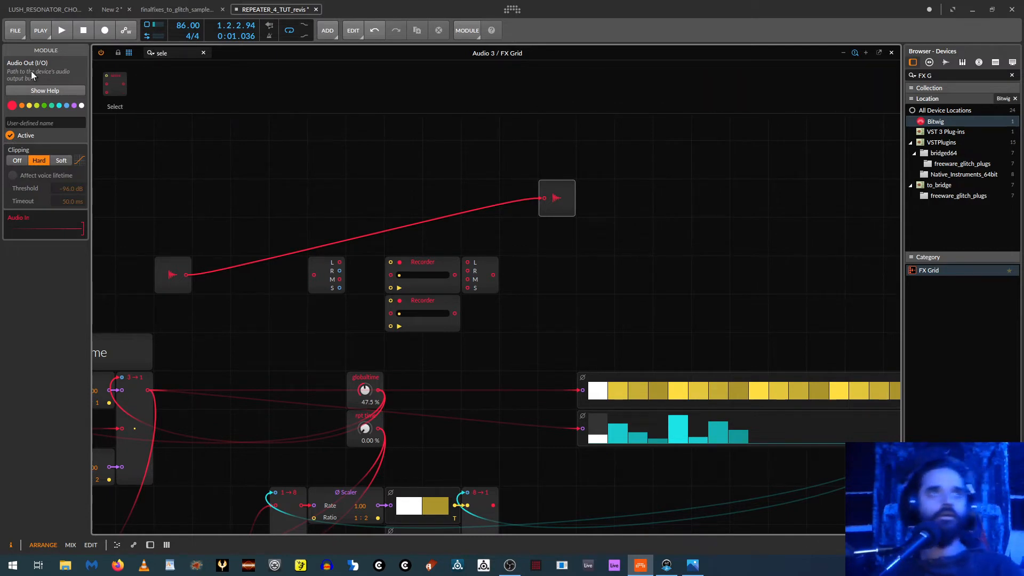
pyautogui.moveTo(114, 84); pyautogui.dragTo(582, 277)
pyautogui.moveTo(582, 320); pyautogui.dragTo(489, 249)
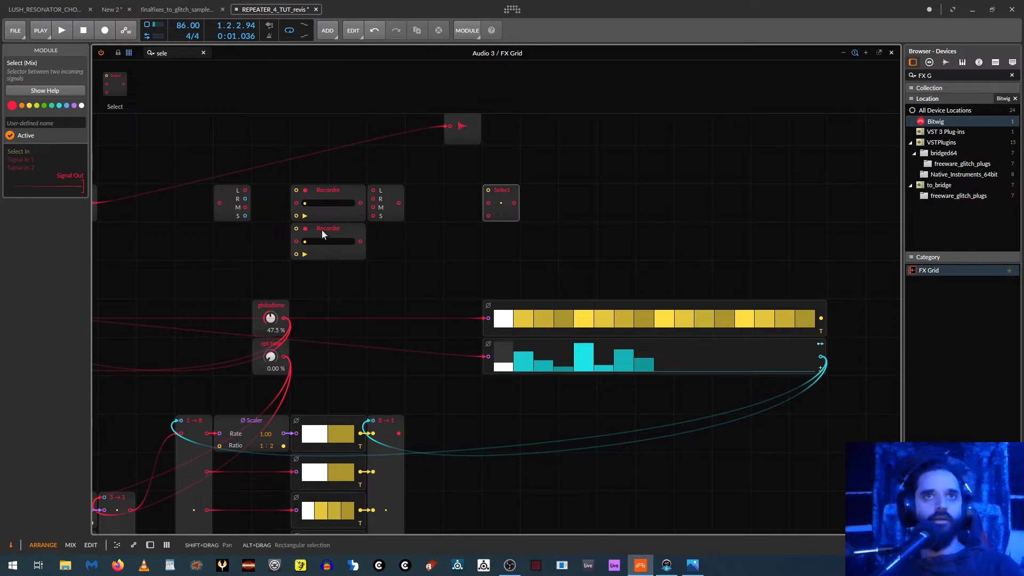
# Connect the Stereo Split's left and right outputs through the two Recorders to the Stereo Merge's matching inputs, and space the Merge farther right
pyautogui.moveTo(306, 187); pyautogui.dragTo(296, 203)
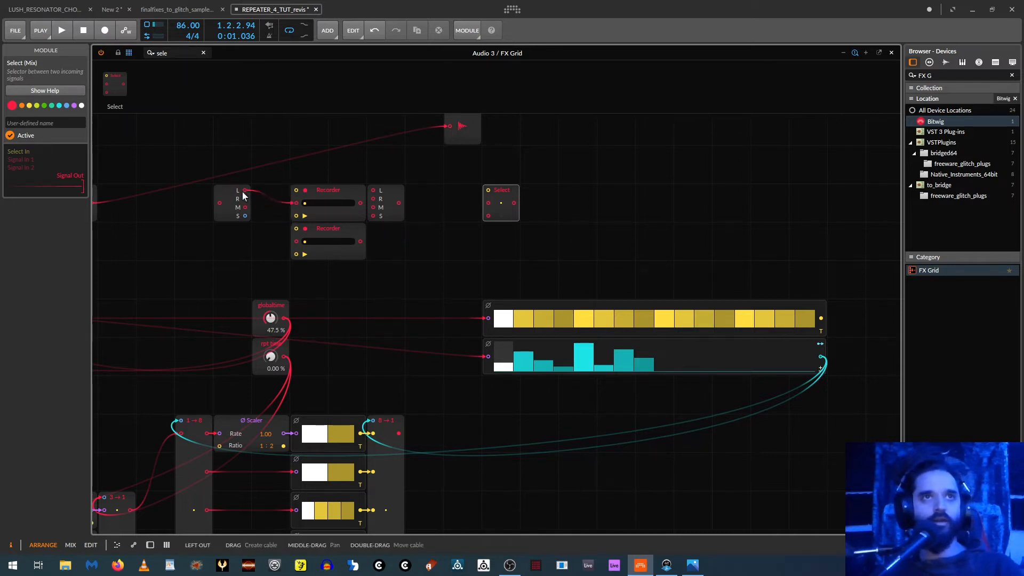
pyautogui.moveTo(297, 244); pyautogui.dragTo(296, 242)
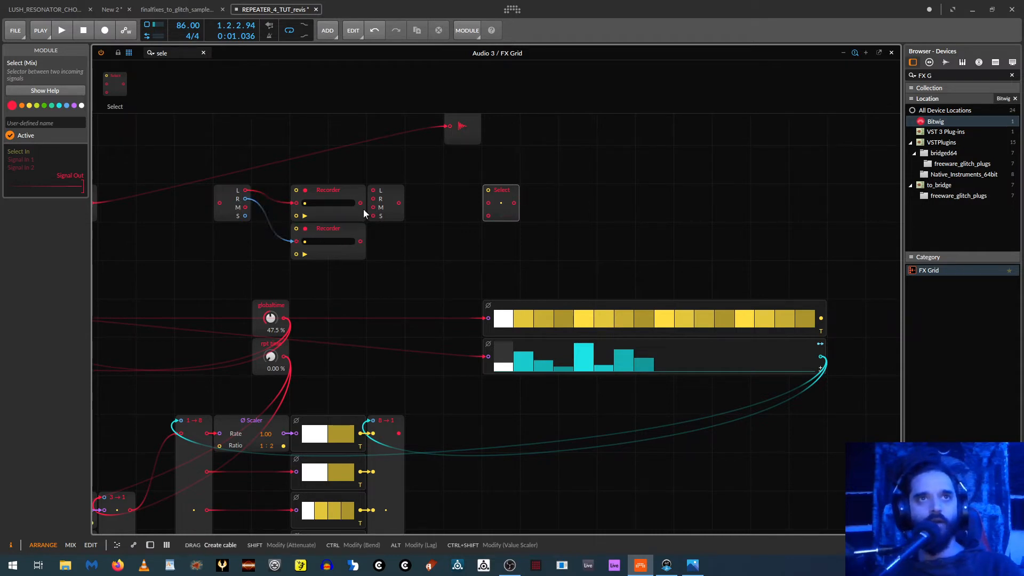
pyautogui.moveTo(360, 203); pyautogui.dragTo(372, 189)
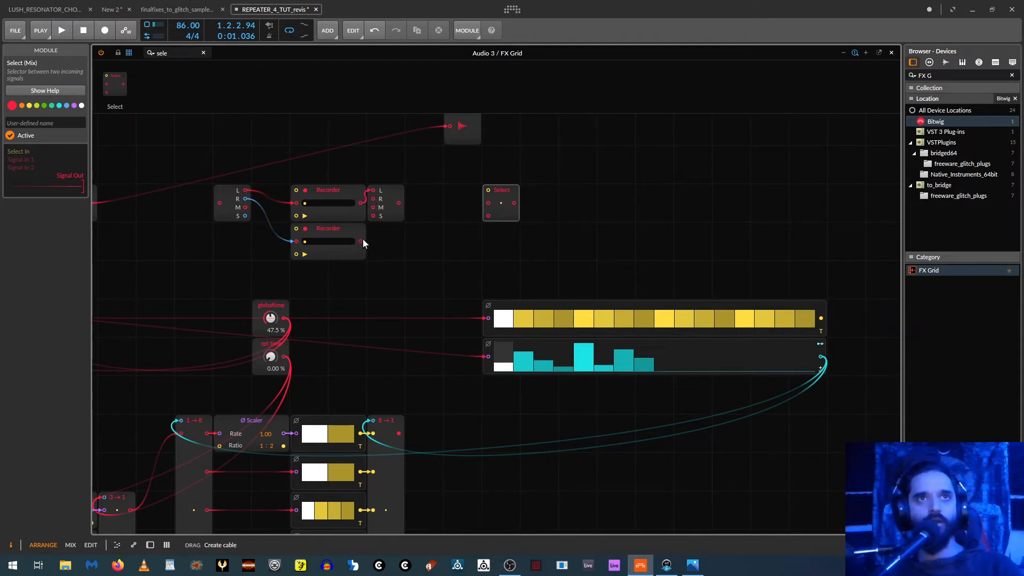
pyautogui.moveTo(401, 186); pyautogui.dragTo(417, 195)
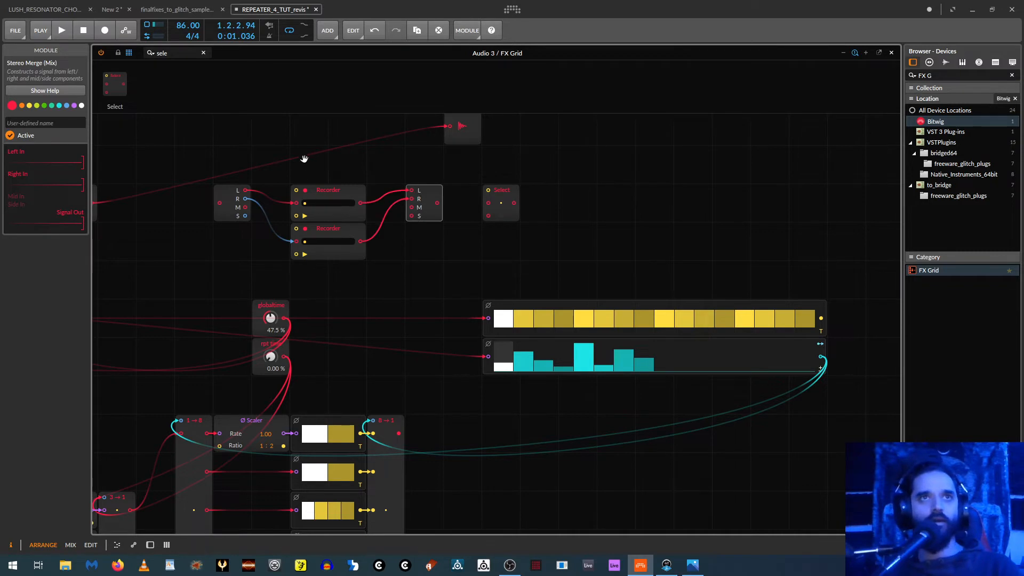
# Wire Audio In to the Stereo Split and Select's first input, Stereo Merge to Select's second input, and align Audio In with Audio Out
pyautogui.moveTo(306, 160); pyautogui.dragTo(509, 201)
pyautogui.moveTo(266, 230); pyautogui.dragTo(395, 231)
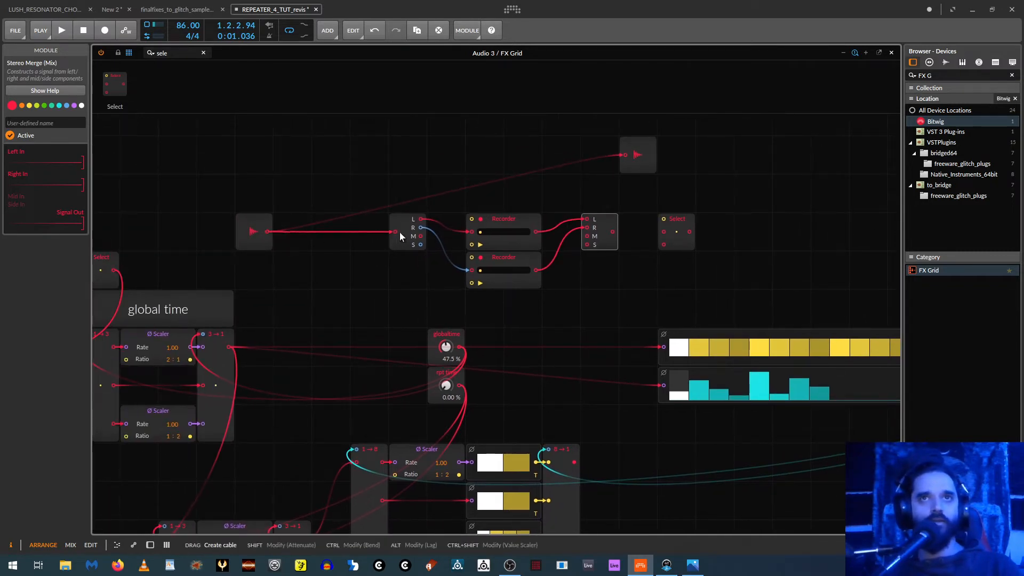
pyautogui.moveTo(612, 232); pyautogui.dragTo(244, 141)
pyautogui.click(255, 228)
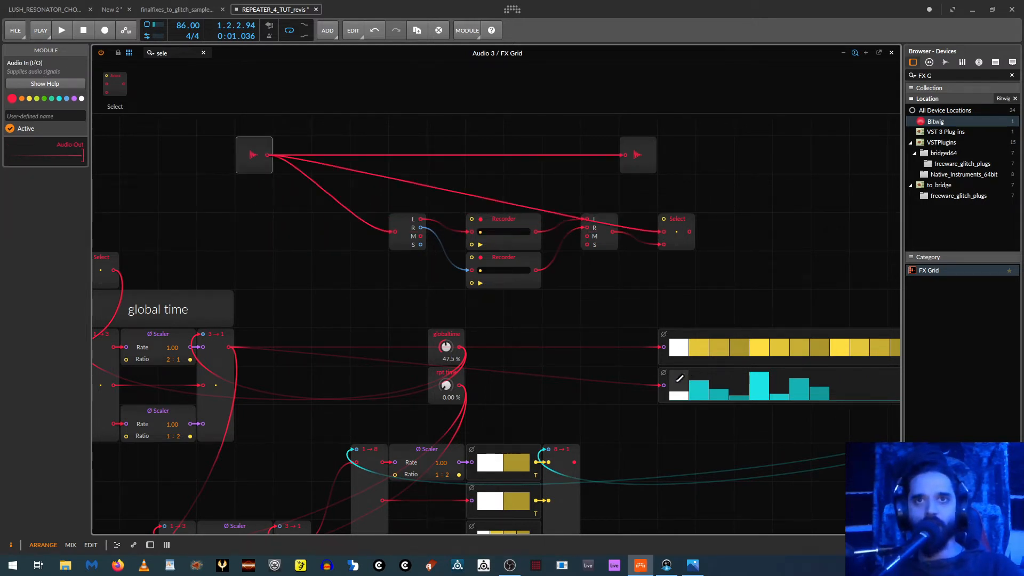
# Move the Select module up and to the right, clear of the Stereo Merge and just past Audio Out
pyautogui.moveTo(660, 314); pyautogui.dragTo(482, 346)
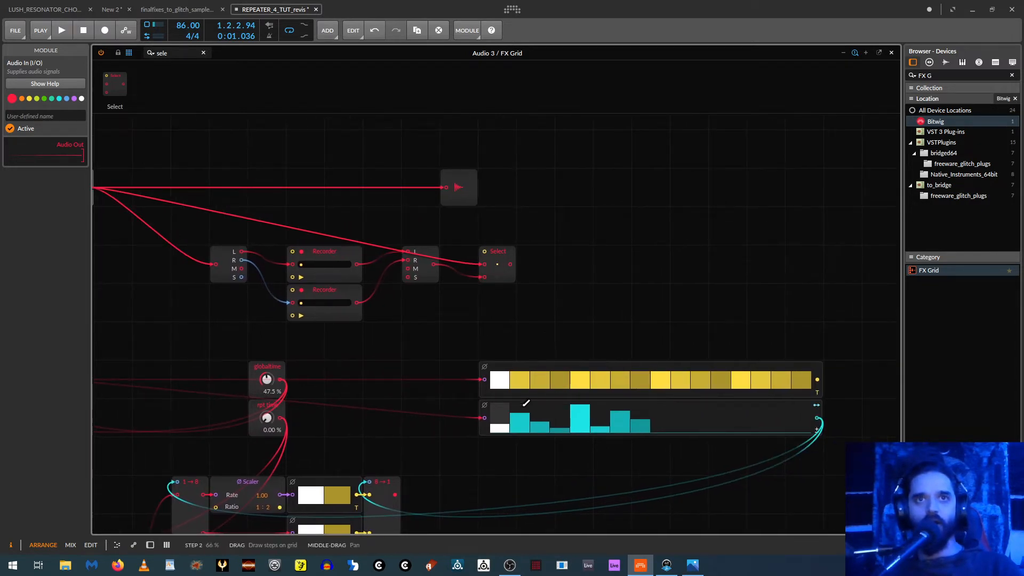
pyautogui.moveTo(383, 471); pyautogui.dragTo(445, 413)
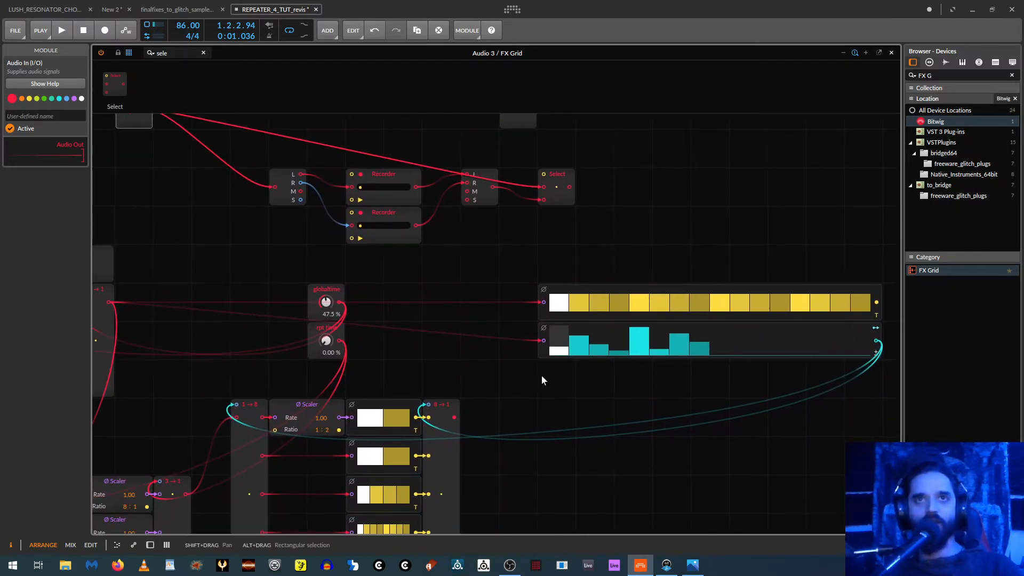
pyautogui.moveTo(507, 408); pyautogui.dragTo(508, 430)
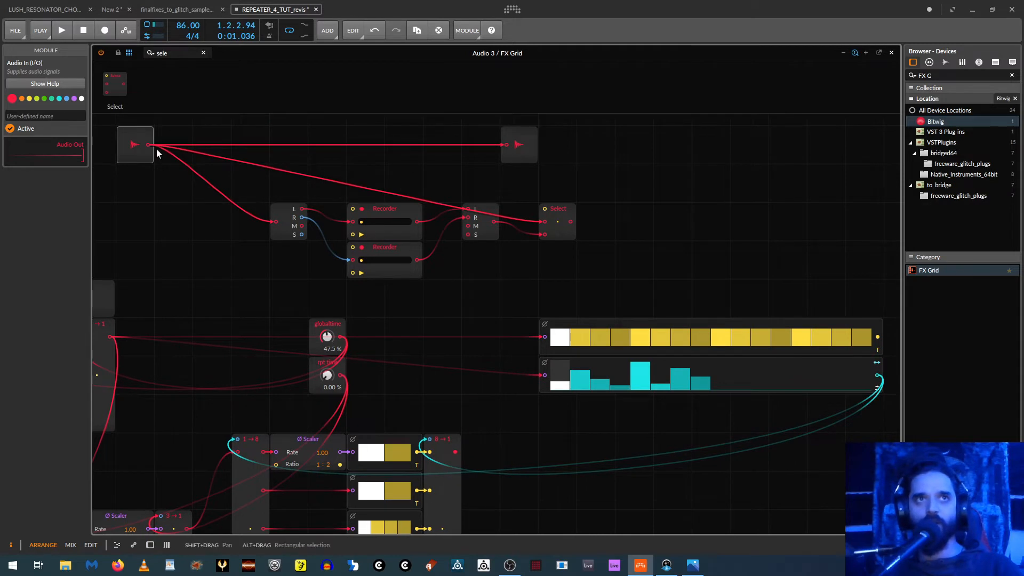
pyautogui.click(524, 147)
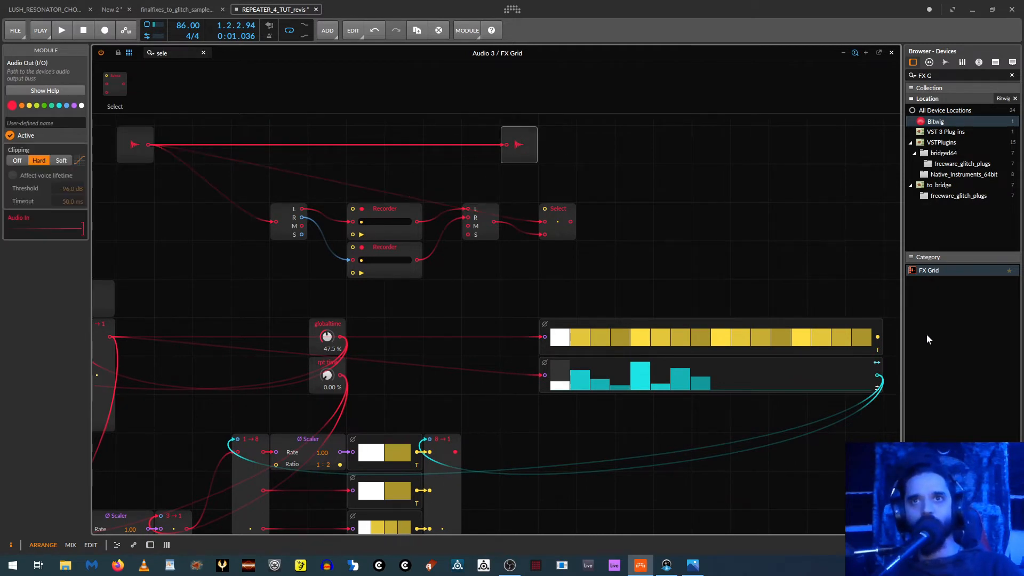
pyautogui.moveTo(567, 223); pyautogui.dragTo(604, 179)
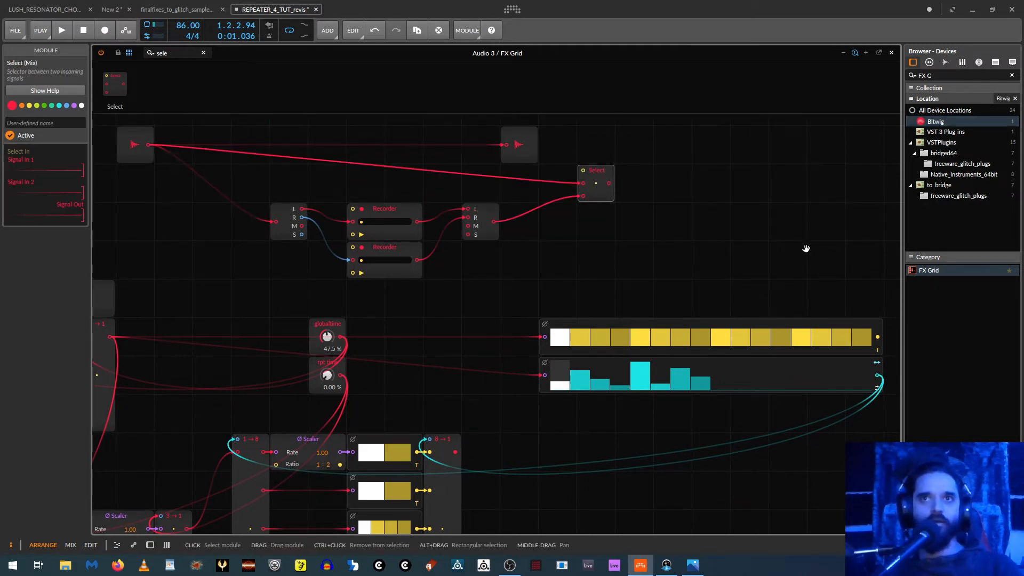
# Add a greater-than (>) logic comparator in the free space to the right of the Select module
pyautogui.moveTo(806, 249); pyautogui.dragTo(749, 302)
pyautogui.moveTo(179, 52); pyautogui.dragTo(70, 55)
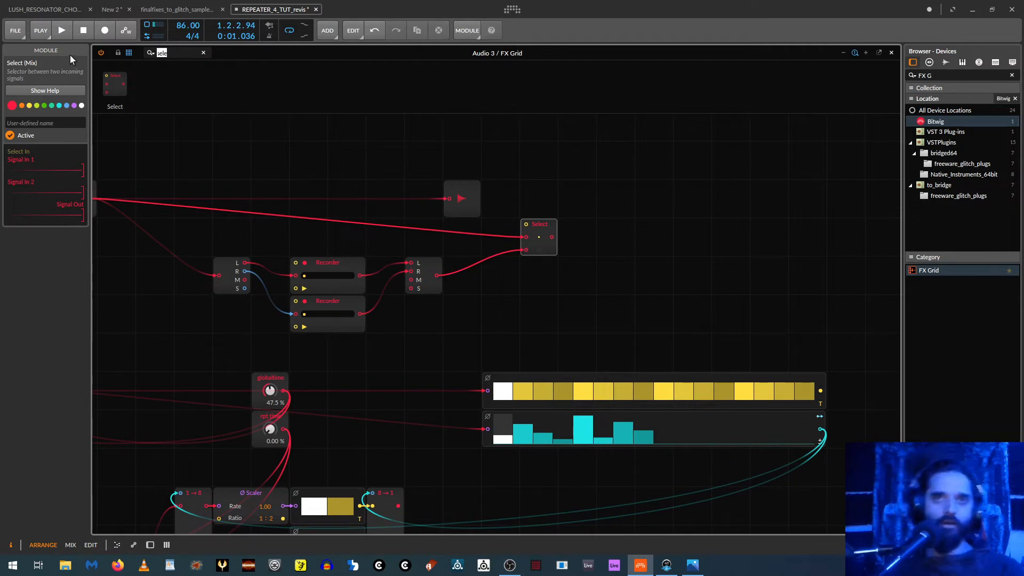
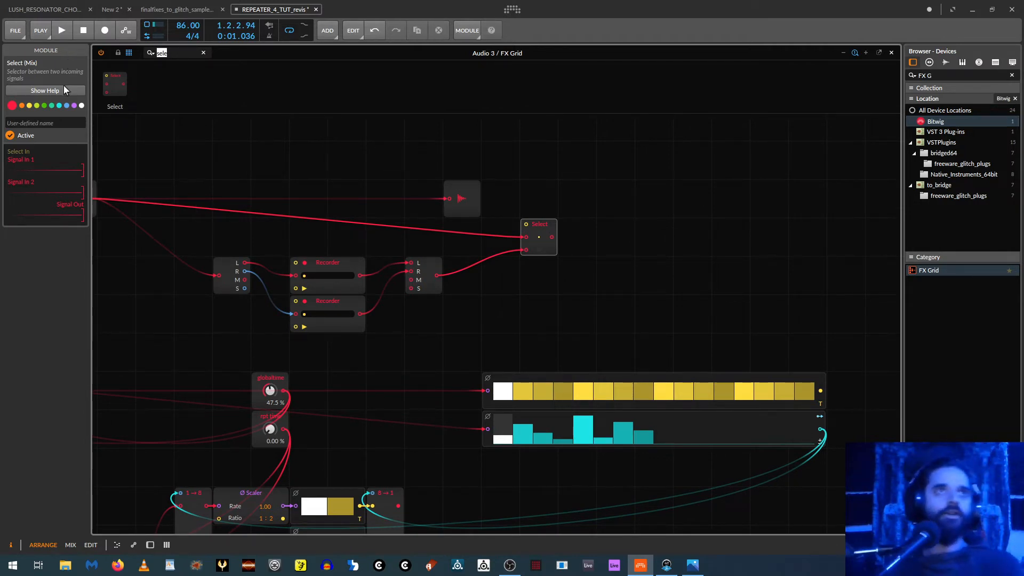
pyautogui.press('BackSpace')
pyautogui.click(224, 105)
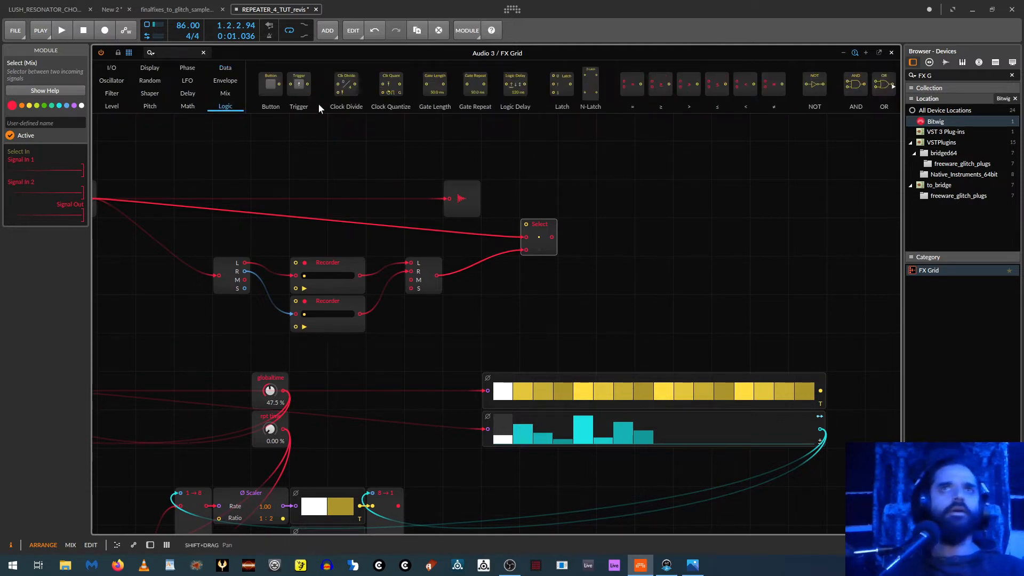
pyautogui.moveTo(690, 88); pyautogui.dragTo(699, 236)
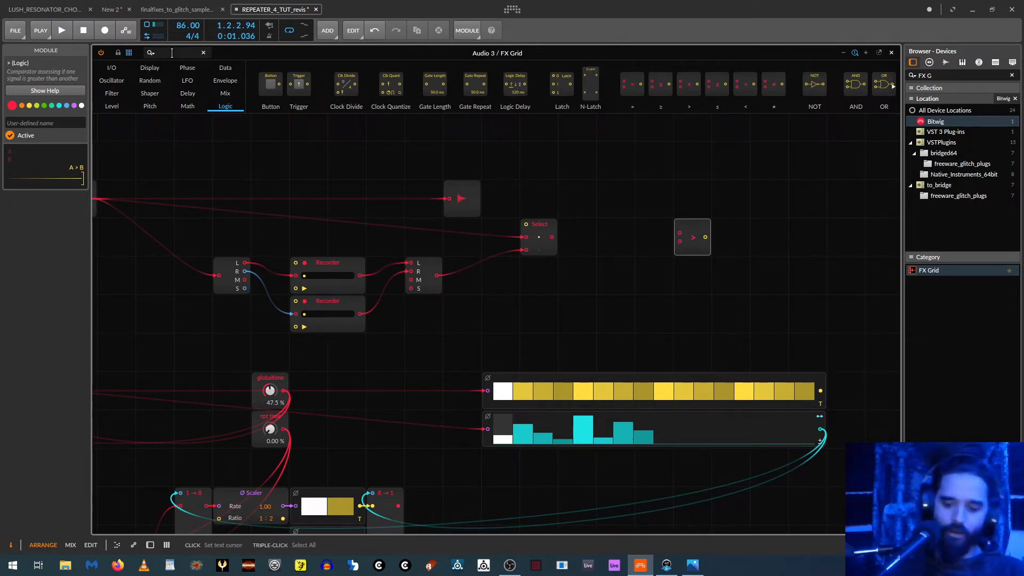
# Add a Constant module wired into the second input of the greater-than comparator and set its value to 0.10
pyautogui.write('co')
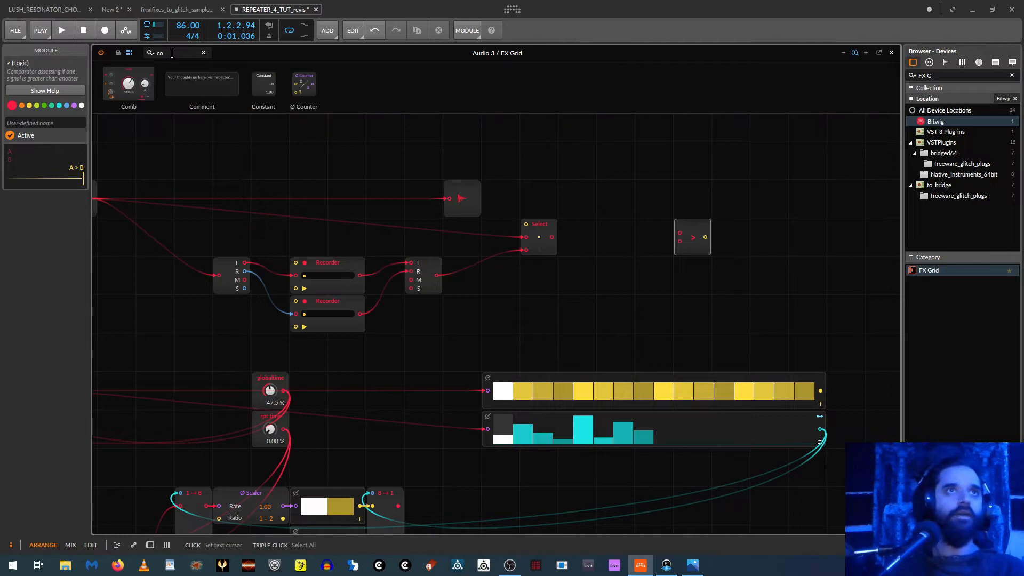
pyautogui.moveTo(263, 84); pyautogui.dragTo(678, 243)
pyautogui.doubleClick(623, 288)
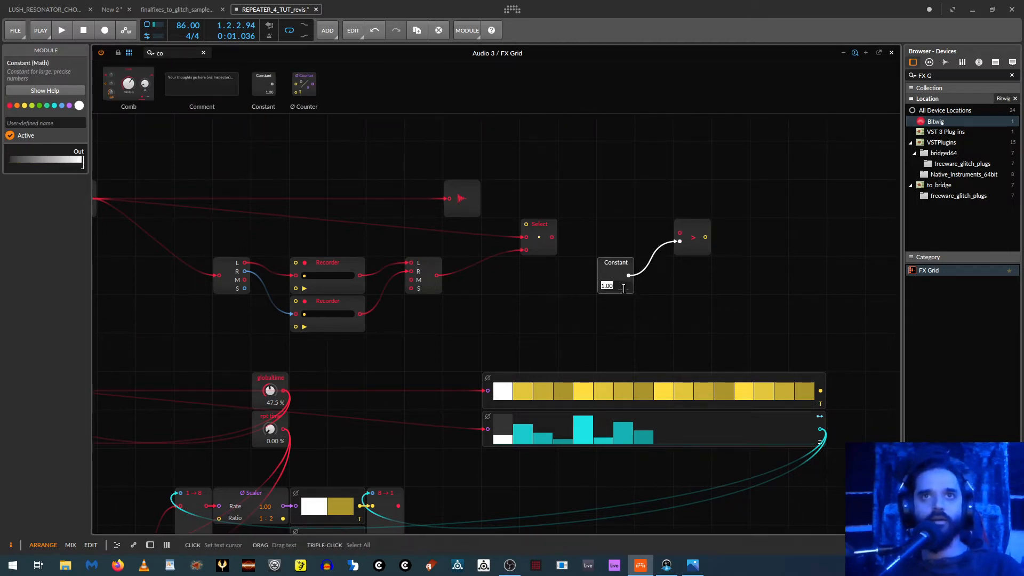
pyautogui.press('BackSpace')
pyautogui.press('Return')
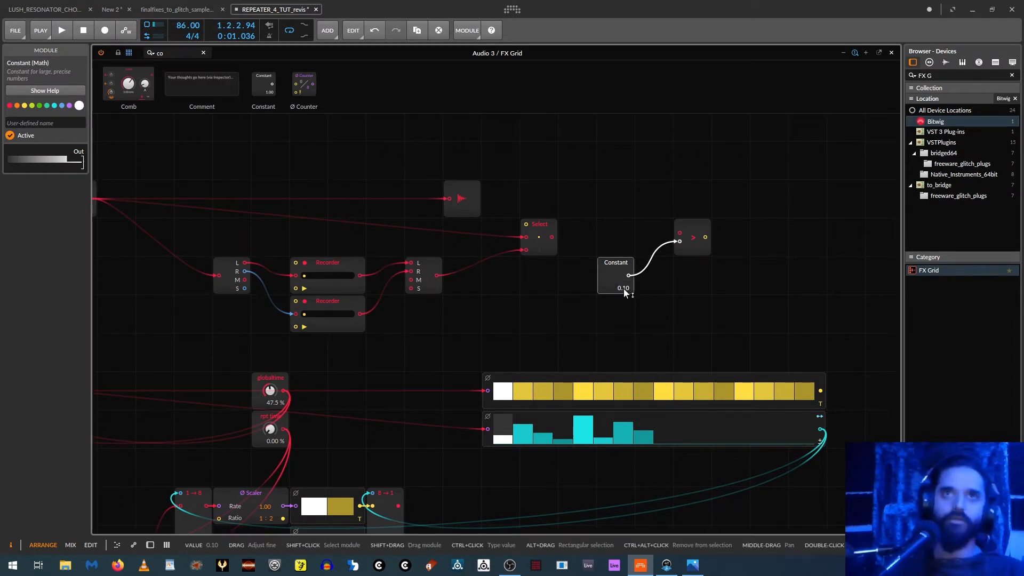
# Wire the Steps output into the comparator's first input and the comparator's output into the Select module's control input, and test playback
pyautogui.moveTo(823, 429); pyautogui.dragTo(528, 226)
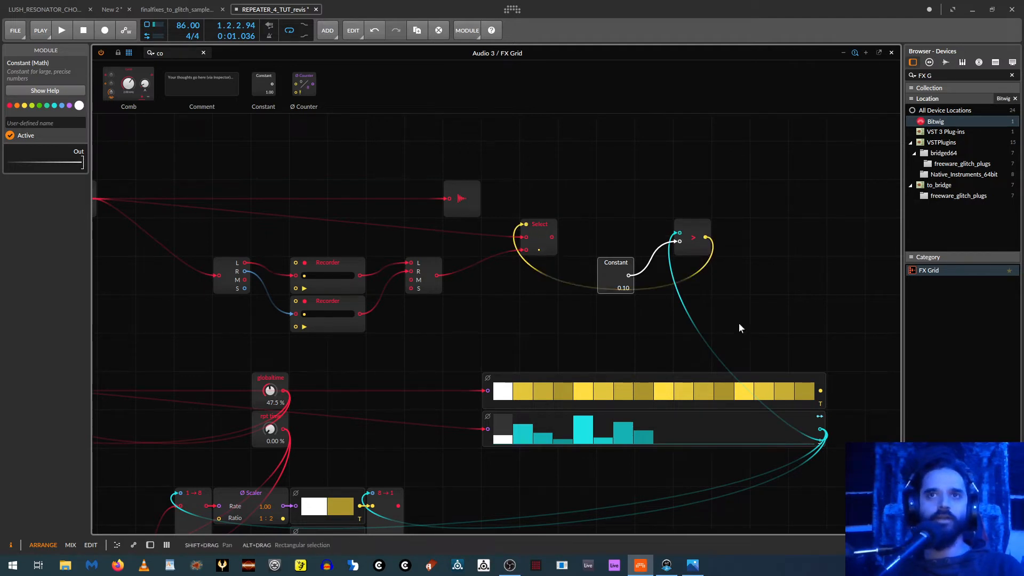
pyautogui.press('space')
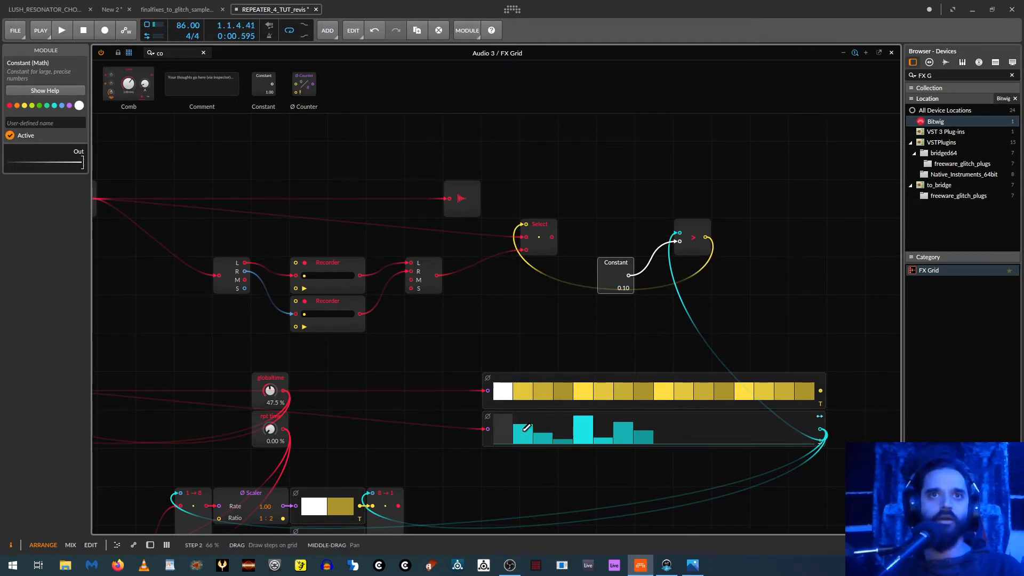
pyautogui.press('space')
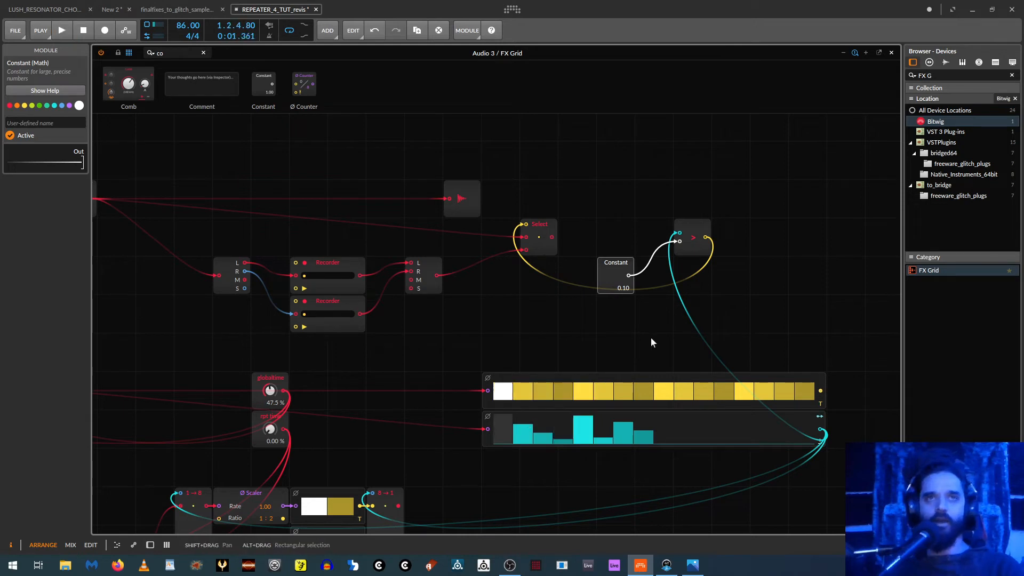
# Connect the 16-step Gates output to the record inputs of both Recorder modules
pyautogui.moveTo(406, 349); pyautogui.dragTo(539, 312)
pyautogui.moveTo(537, 347); pyautogui.dragTo(452, 270)
pyautogui.scroll(-1, 550, 379)
pyautogui.moveTo(540, 355); pyautogui.dragTo(542, 401)
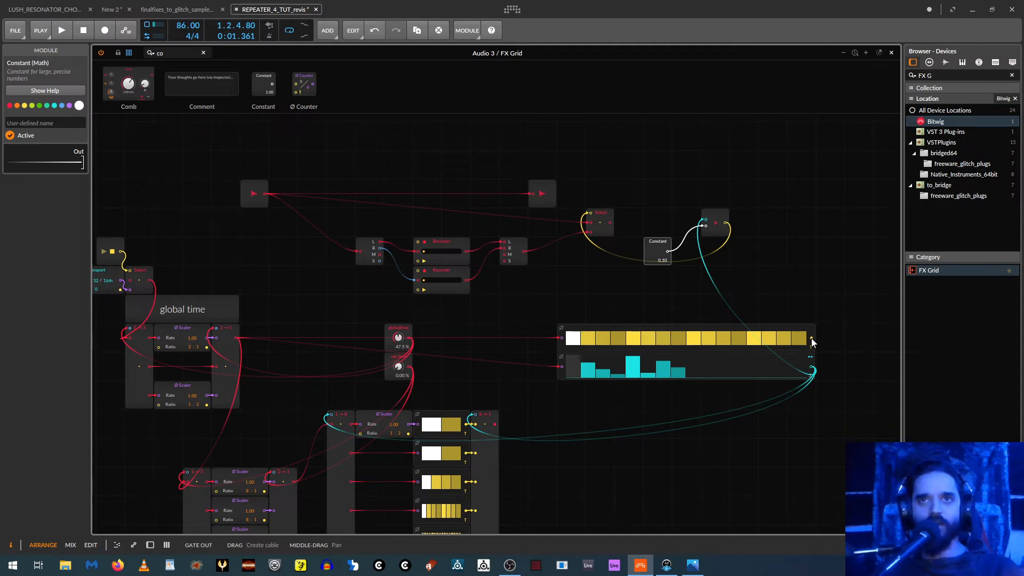
pyautogui.moveTo(806, 281); pyautogui.dragTo(417, 242)
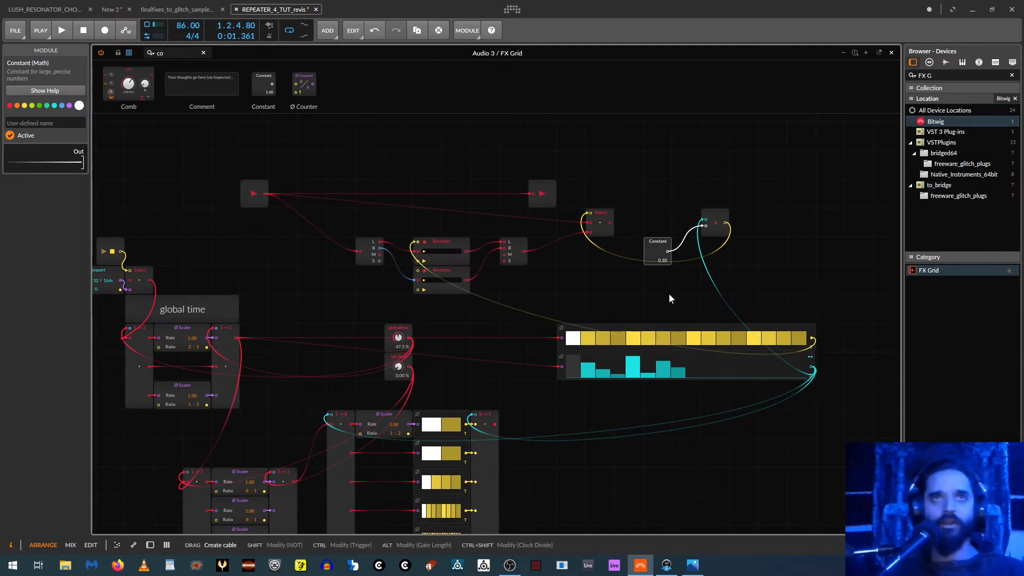
pyautogui.moveTo(811, 337); pyautogui.dragTo(417, 274)
pyautogui.click(581, 336)
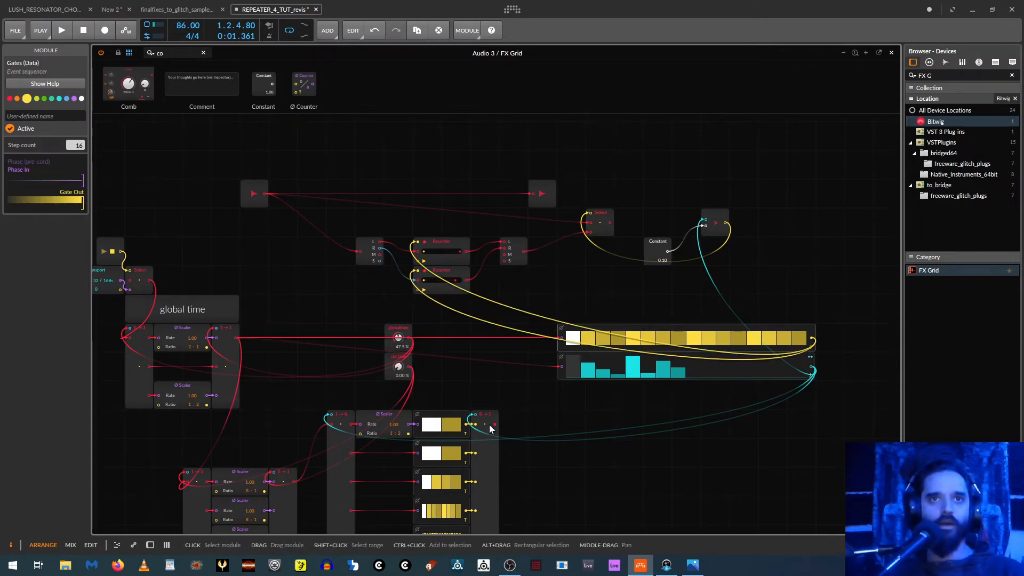
# Connect the output of the 8→1 Merge to the play trigger inputs of both Recorders
pyautogui.moveTo(495, 424); pyautogui.dragTo(418, 262)
pyautogui.moveTo(496, 424); pyautogui.dragTo(486, 368)
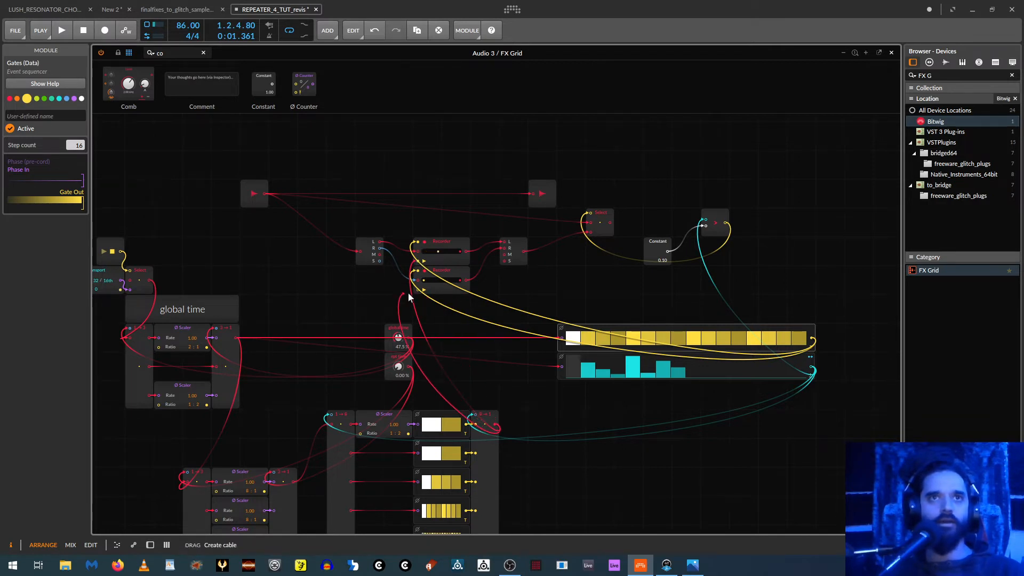
pyautogui.moveTo(409, 294); pyautogui.dragTo(418, 289)
# Clear the Steps pattern and draw a few raised steps among the first six during playback
pyautogui.moveTo(587, 365); pyautogui.dragTo(751, 385)
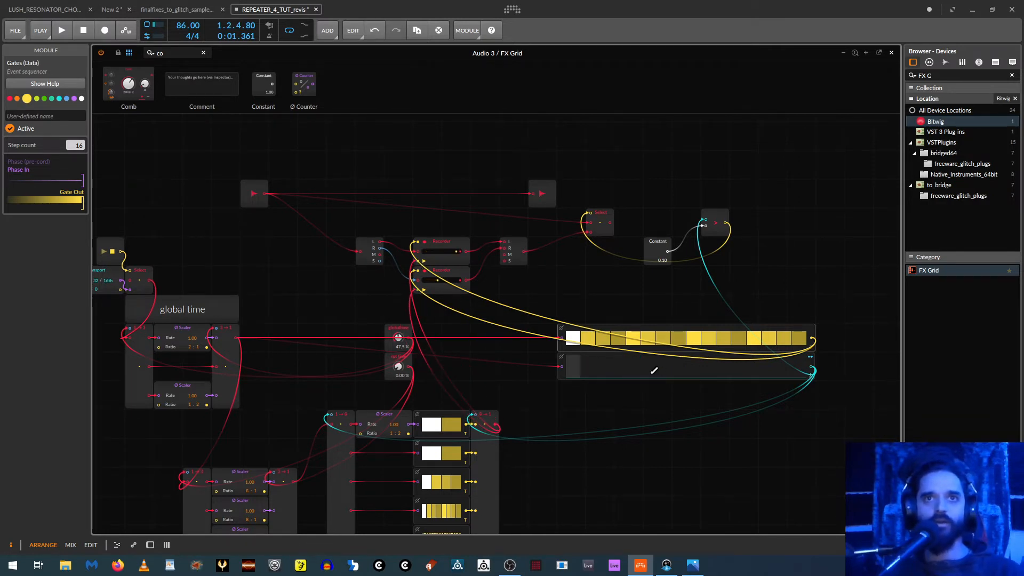
pyautogui.press('space')
pyautogui.moveTo(590, 369); pyautogui.dragTo(652, 360)
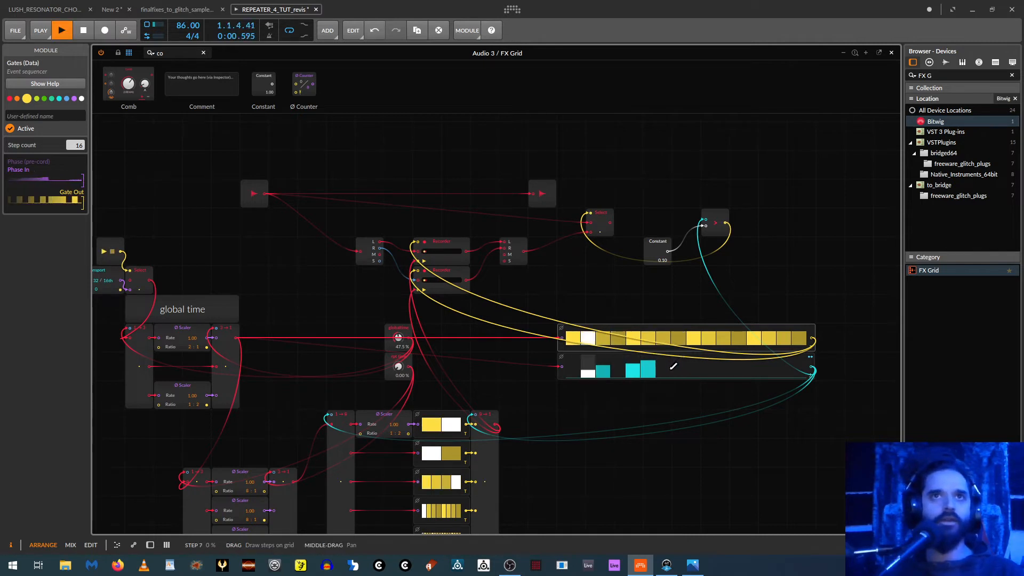
pyautogui.press('space')
# Connect the Select module's output to the audio output module and test the playback
pyautogui.moveTo(609, 223); pyautogui.dragTo(532, 194)
pyautogui.press('space')
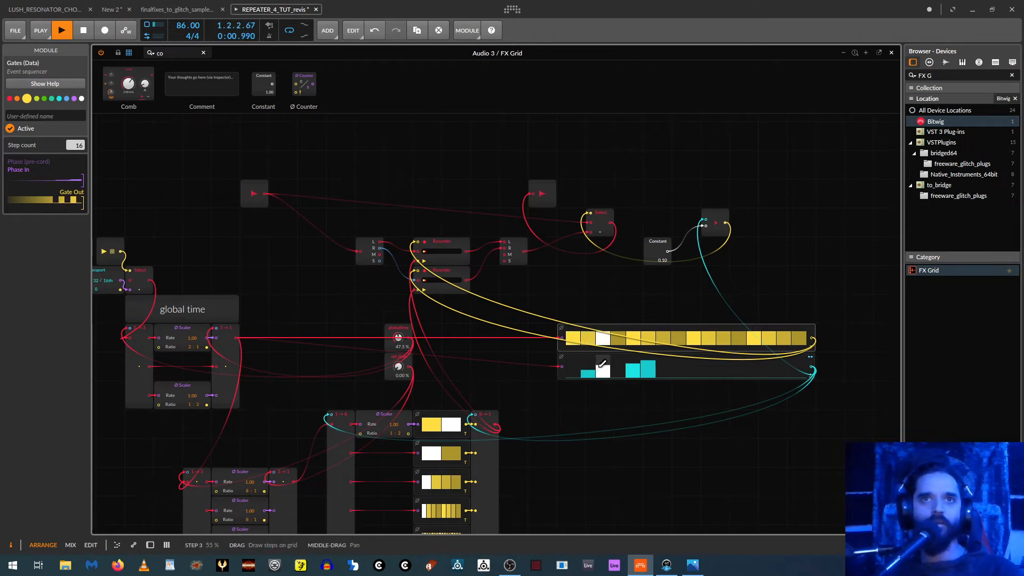
pyautogui.press('space')
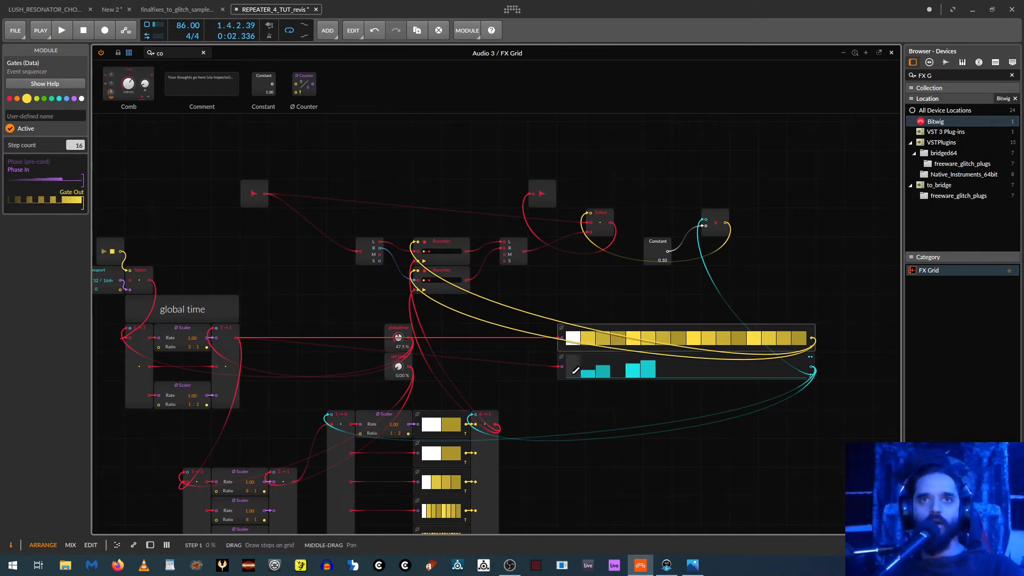
# Enlarge the Steps module in height and width for finer value drawing
pyautogui.moveTo(746, 377); pyautogui.dragTo(749, 461)
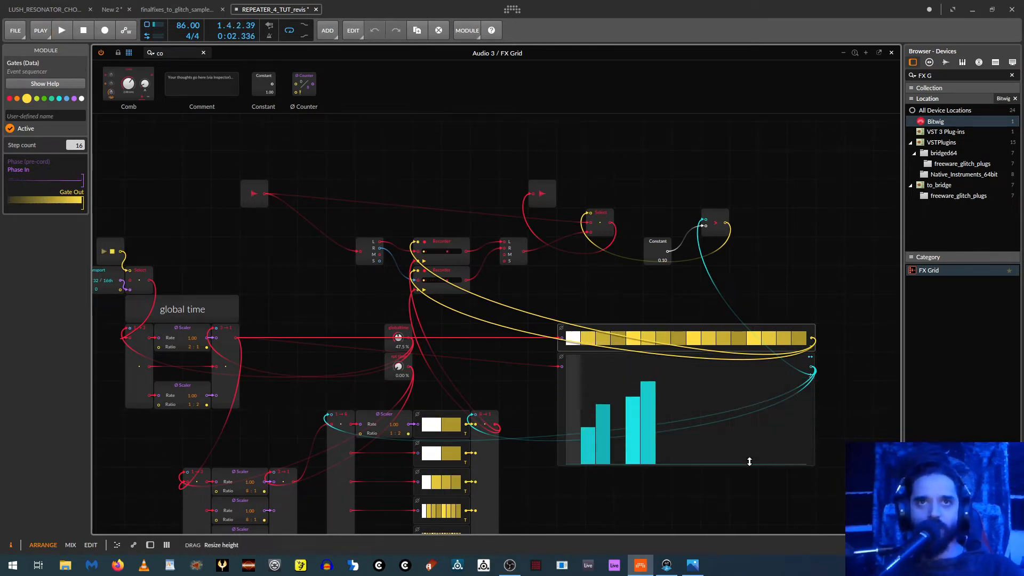
pyautogui.moveTo(815, 424); pyautogui.dragTo(822, 397)
pyautogui.moveTo(535, 508); pyautogui.dragTo(576, 501)
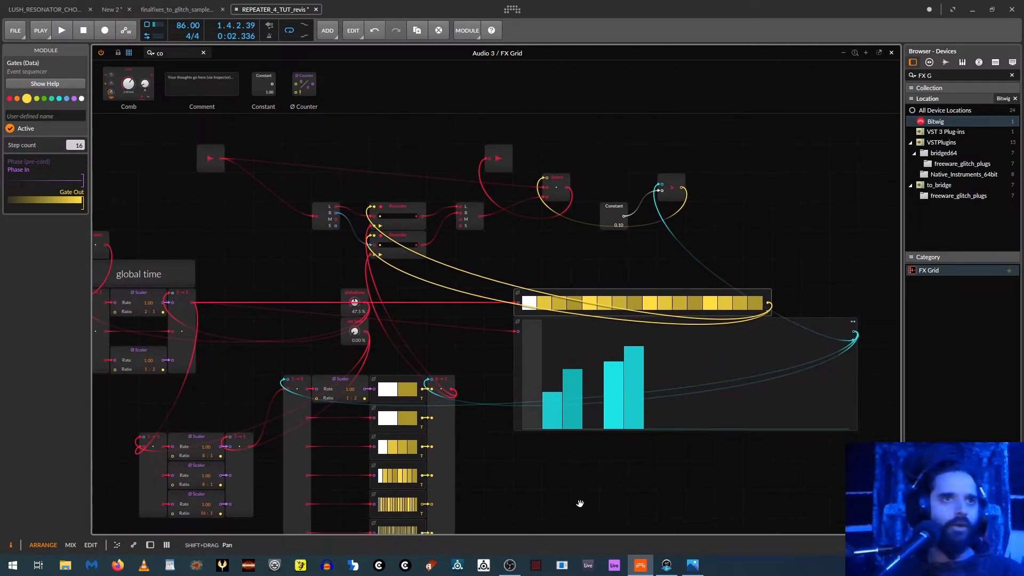
# Set the rpt time knob to 42.0 %, redraw all sixteen steps at about 10 to 16 %, and audition the result
pyautogui.moveTo(359, 330); pyautogui.dragTo(360, 315)
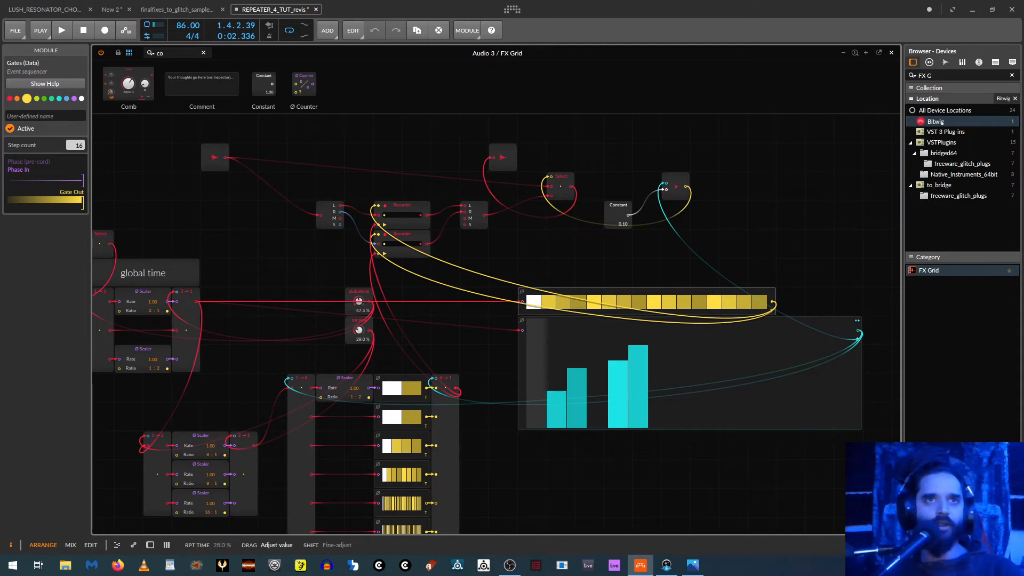
pyautogui.press('space')
pyautogui.press('space')
pyautogui.moveTo(532, 417); pyautogui.dragTo(848, 410)
pyautogui.press('space')
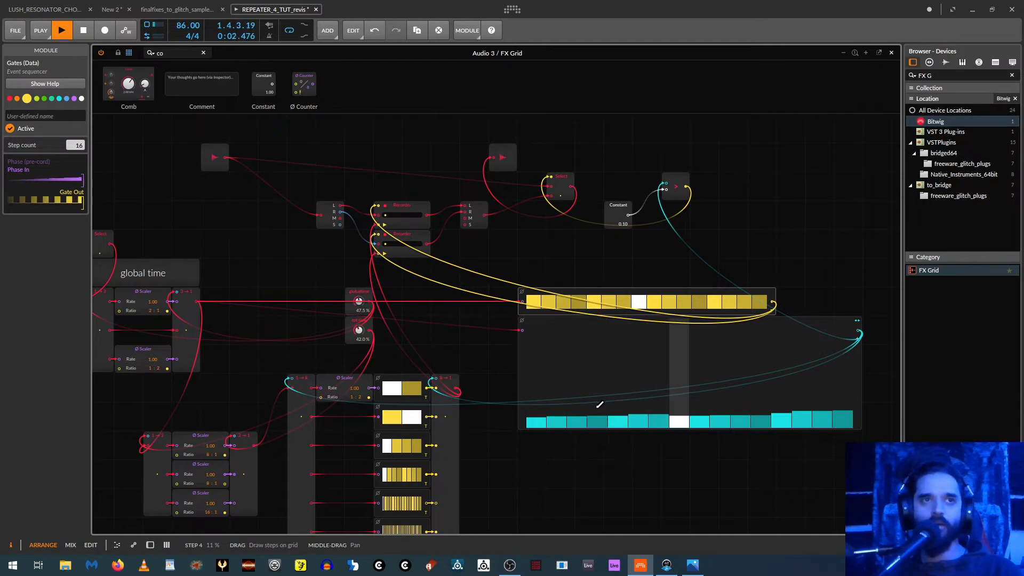
pyautogui.press('space')
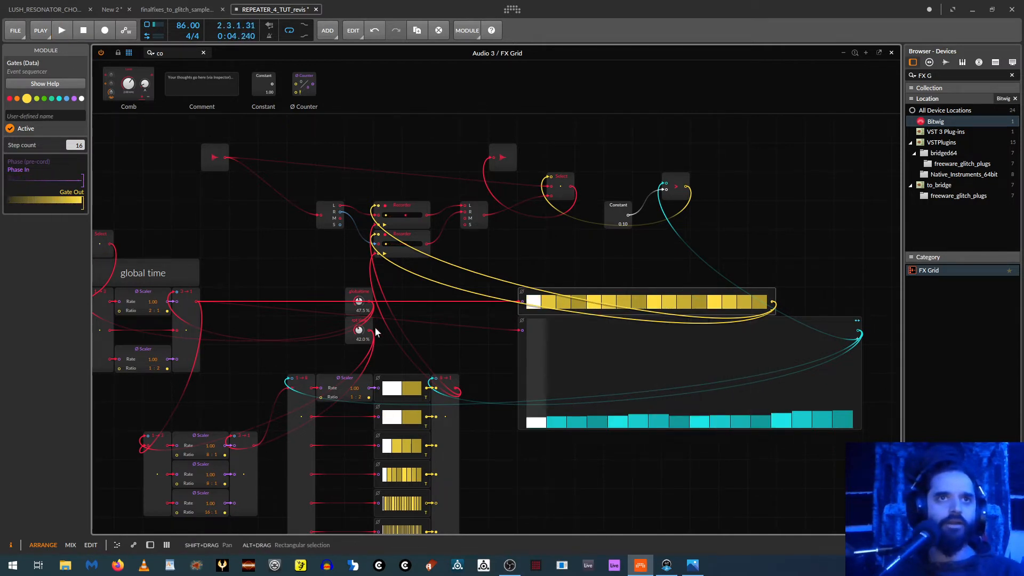
# Try the rpt time knob at 86.5 % and audition the repeats
pyautogui.moveTo(358, 331); pyautogui.dragTo(359, 307)
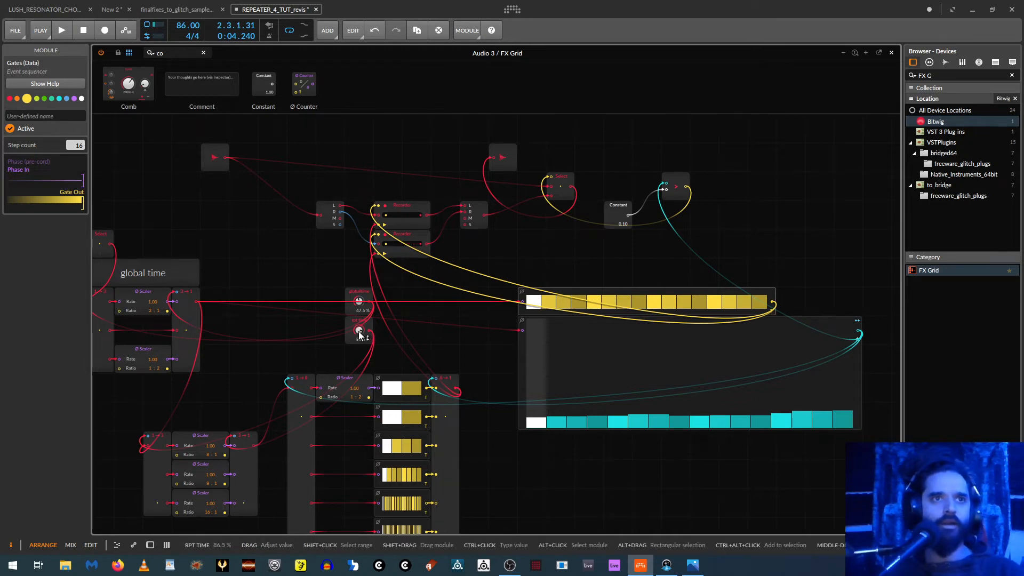
pyautogui.press('space')
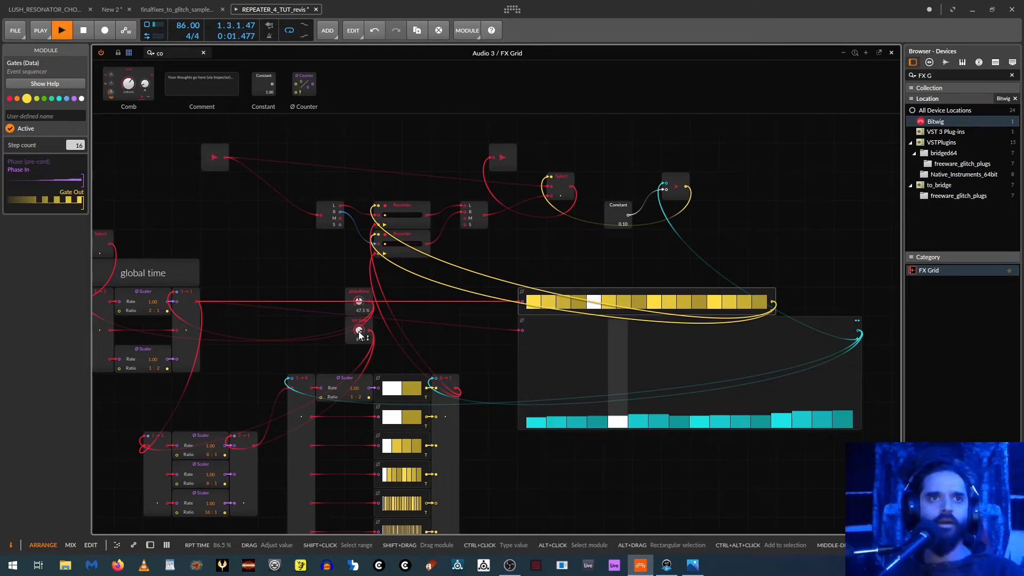
pyautogui.press('space')
# Set the middle Scaler between the 1→3 and 3→1 modules to a 16:1 ratio and enter a new ratio for the lowest Scaler
pyautogui.click(255, 511)
pyautogui.keyDown('shift'); pyautogui.click(387, 470); pyautogui.keyUp('shift')
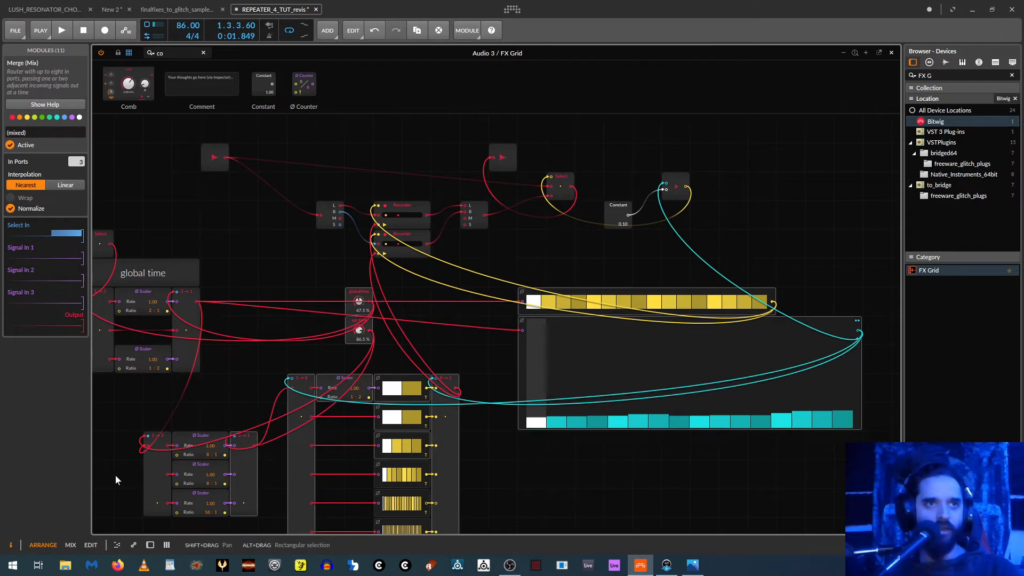
pyautogui.scroll(1, 119, 471)
pyautogui.moveTo(135, 447); pyautogui.dragTo(516, 235)
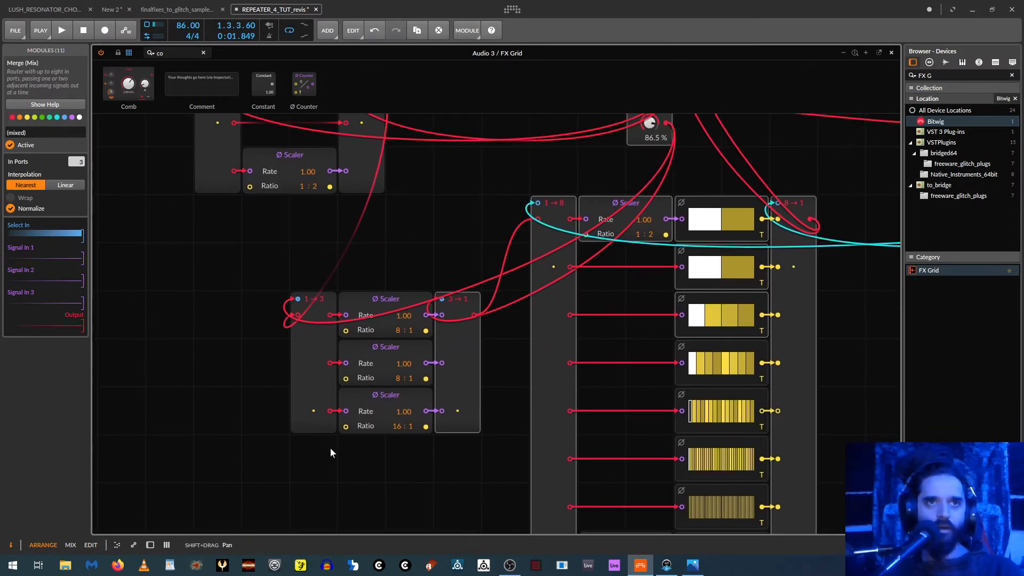
pyautogui.click(329, 453)
pyautogui.moveTo(397, 376); pyautogui.dragTo(397, 394)
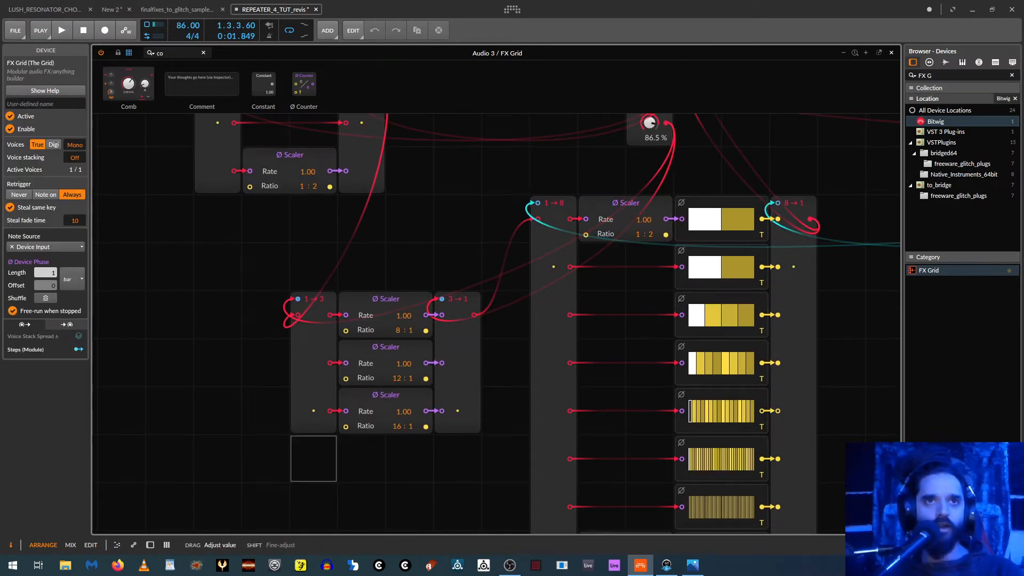
pyautogui.keyDown('ctrl'); pyautogui.click(398, 424); pyautogui.keyUp('ctrl')
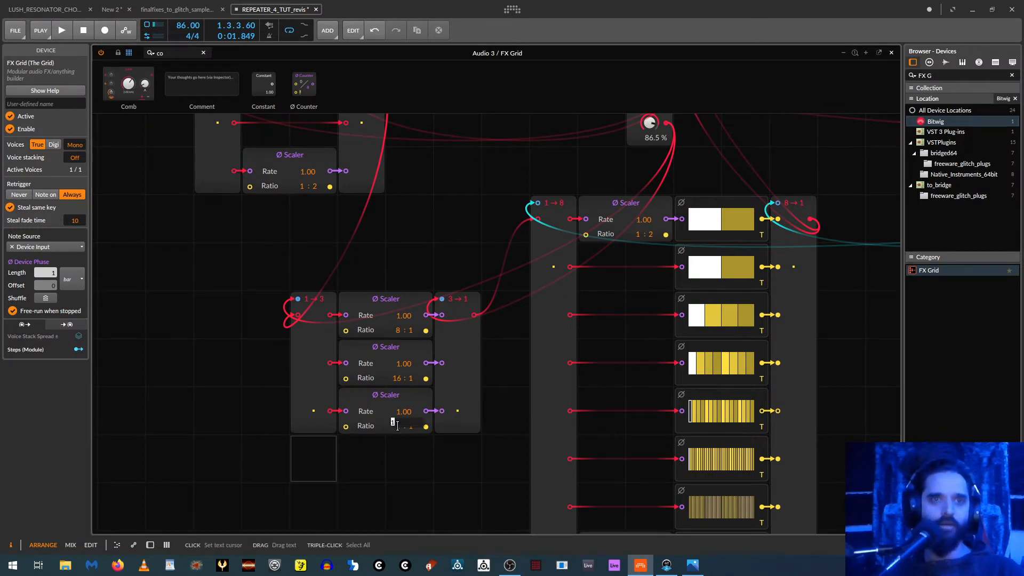
pyautogui.press('Return')
# Audition the new Scaler ratios, set the rpt time knob to 49.0 %, and restart playback
pyautogui.moveTo(482, 441); pyautogui.dragTo(37, 521)
pyautogui.moveTo(575, 512); pyautogui.dragTo(348, 536)
pyautogui.press('space')
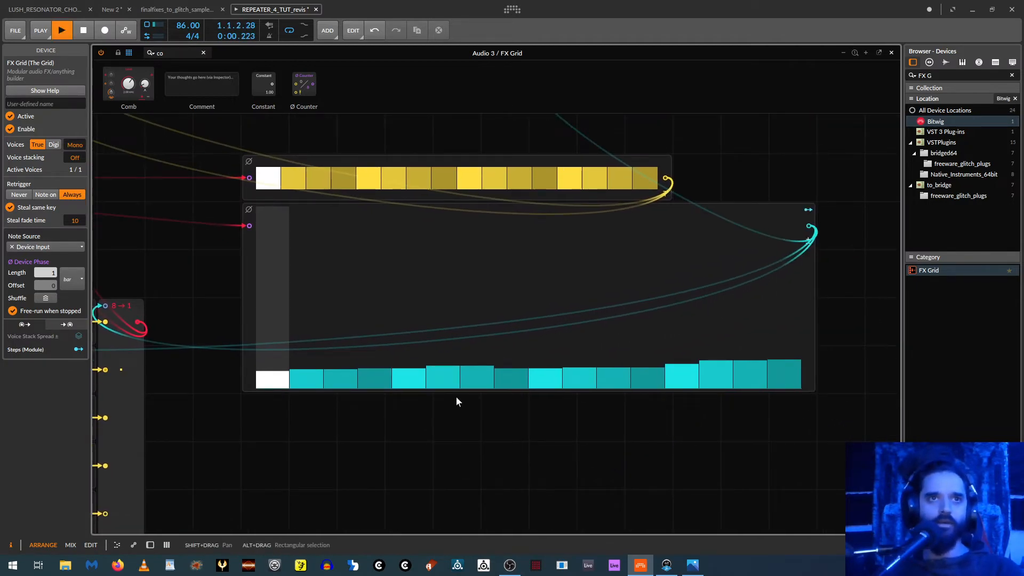
pyautogui.moveTo(315, 433); pyautogui.dragTo(722, 486)
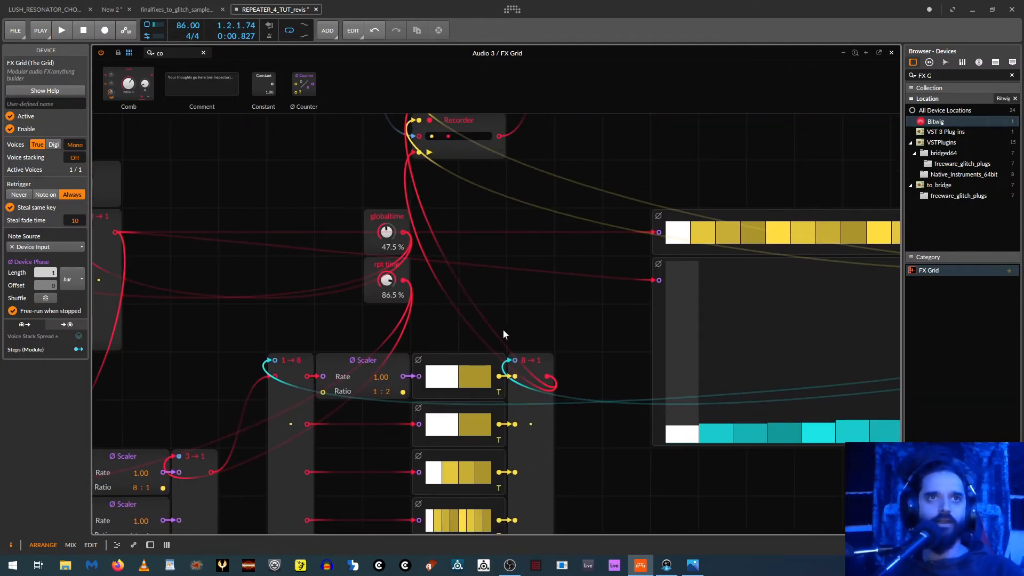
pyautogui.moveTo(395, 281); pyautogui.dragTo(394, 309)
pyautogui.press('space')
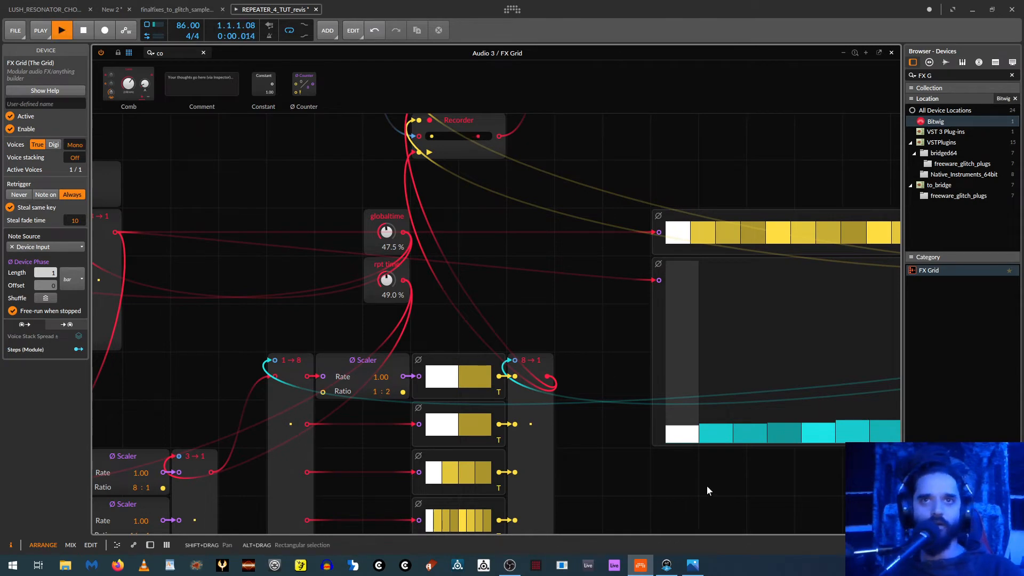
# Redraw the first thirteen steps of the Steps pattern lower, at about 5 to 10 %, while auditioning the playback
pyautogui.moveTo(780, 488); pyautogui.dragTo(518, 448)
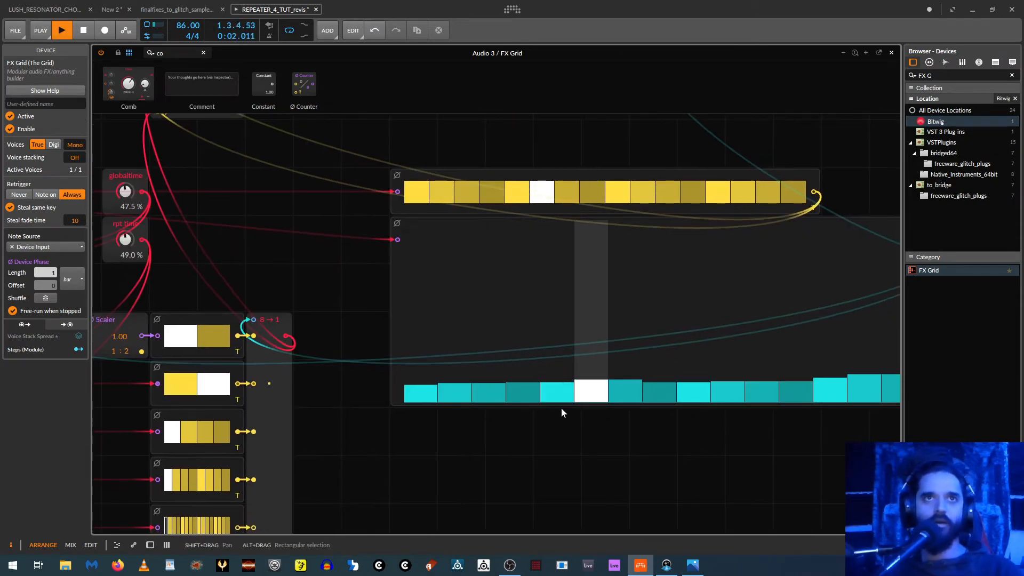
pyautogui.moveTo(438, 383); pyautogui.dragTo(585, 383)
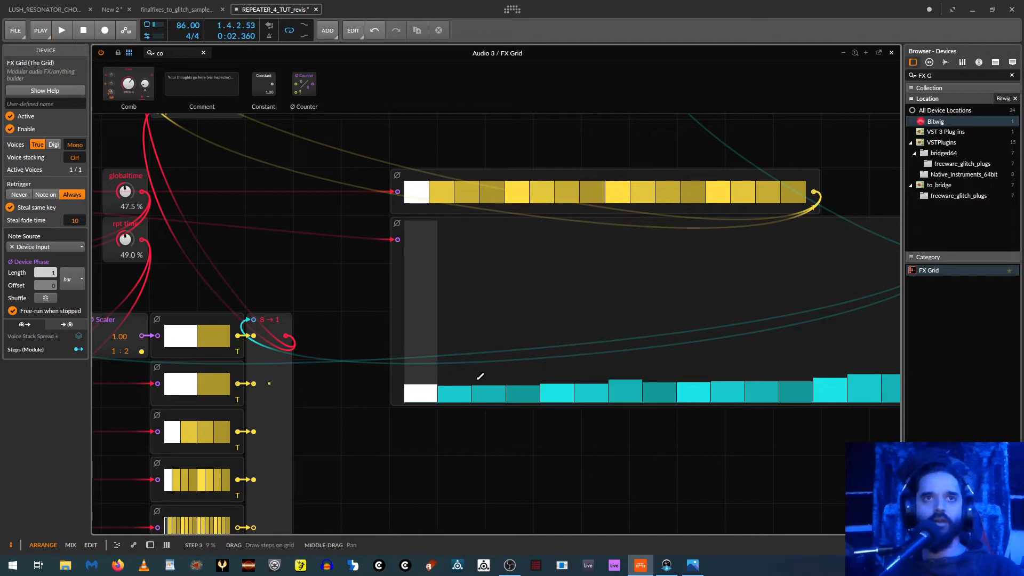
pyautogui.press('space')
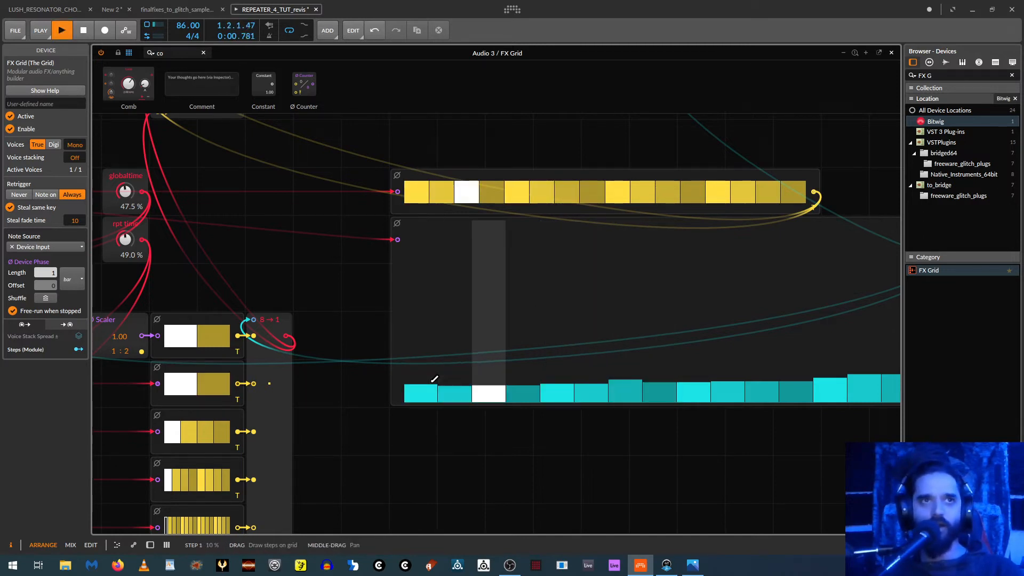
pyautogui.moveTo(424, 383)
pyautogui.mouseDown()
pyautogui.moveTo(501, 394)
pyautogui.moveTo(703, 379)
pyautogui.moveTo(821, 388)
pyautogui.mouseUp()
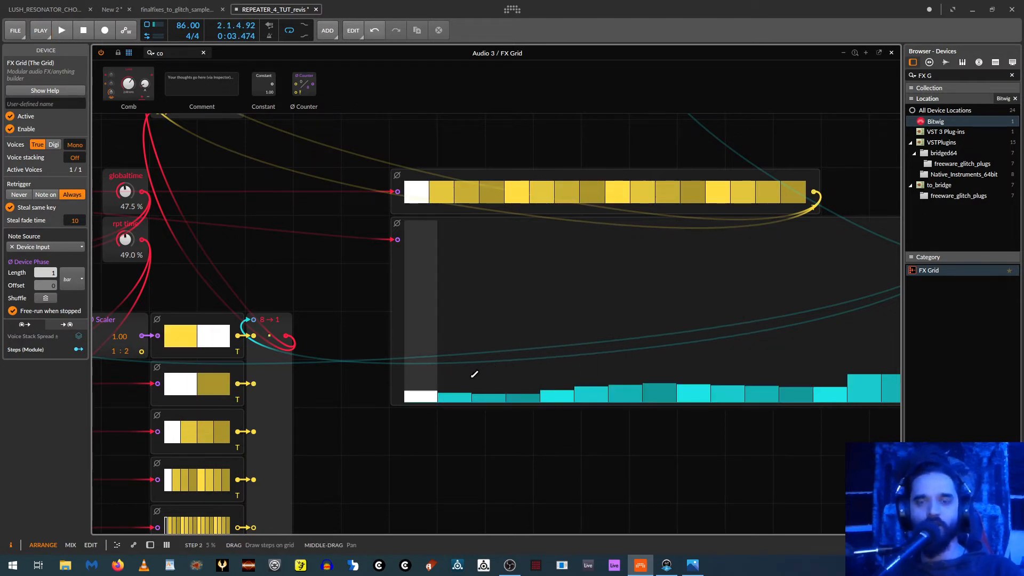
# During playback, raise steps 3 to 6 and 9 to 11 of the Steps pattern to about 16 to 21 %
pyautogui.press('space')
pyautogui.moveTo(476, 378)
pyautogui.mouseDown()
pyautogui.moveTo(578, 361)
pyautogui.moveTo(514, 358)
pyautogui.moveTo(597, 368)
pyautogui.mouseUp()
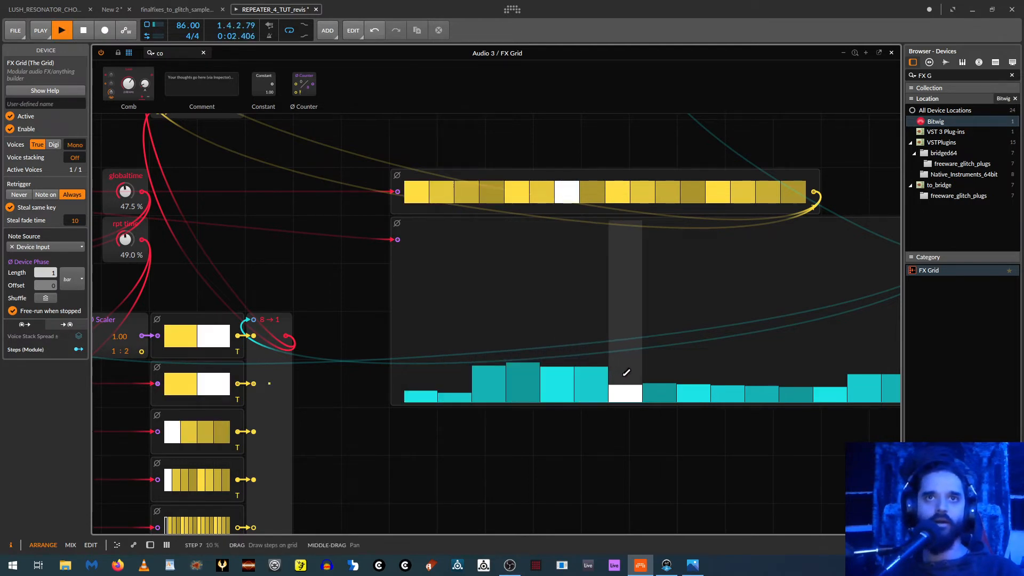
pyautogui.moveTo(687, 372); pyautogui.dragTo(760, 365)
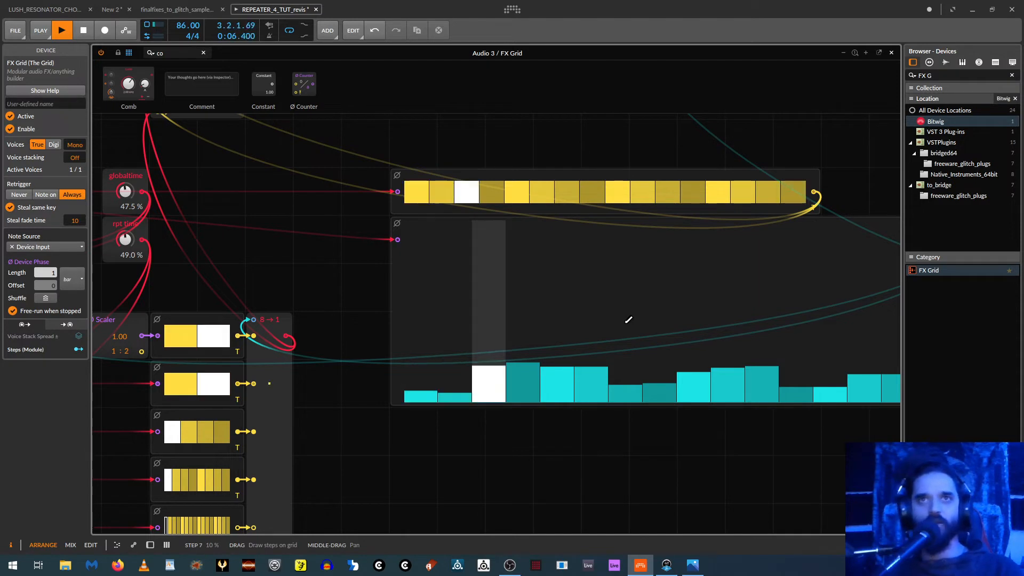
# Raise steps 8, 10 and 11 of the Steps pattern to about 60 to 65 % and step 12 to about 23 %
pyautogui.click(657, 289)
pyautogui.moveTo(726, 291); pyautogui.dragTo(759, 282)
pyautogui.click(793, 359)
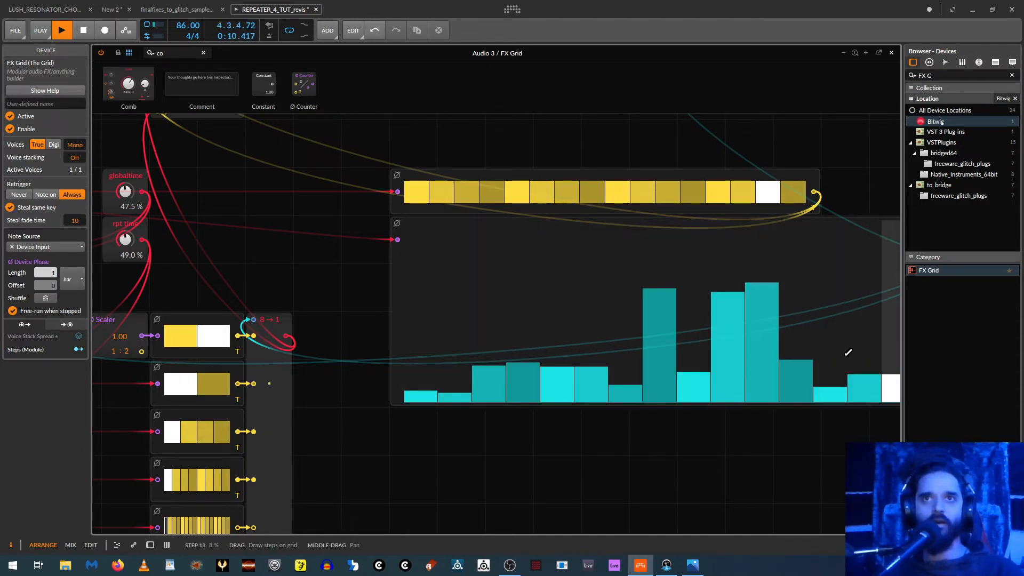
# Raise steps 14 and 16 of the Steps pattern to about 45 %, and widen the Gates module to match the Steps module
pyautogui.click(846, 317)
pyautogui.moveTo(851, 196); pyautogui.dragTo(650, 179)
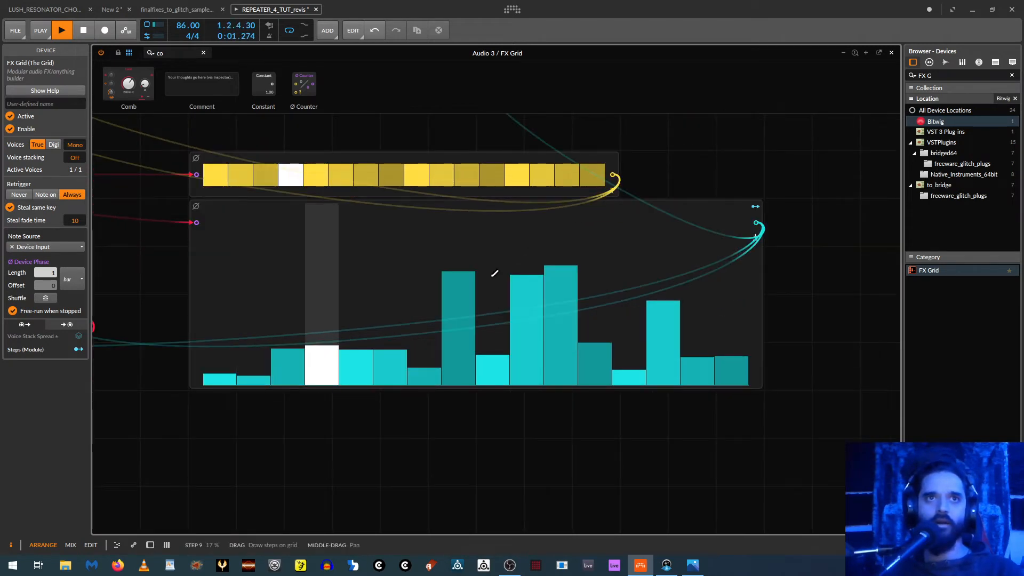
pyautogui.click(729, 304)
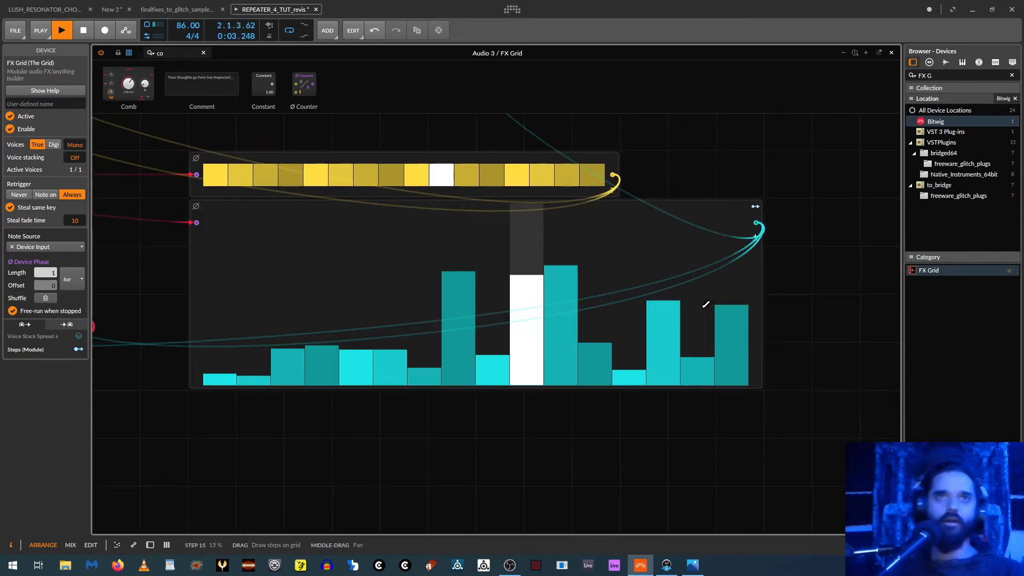
pyautogui.press('space')
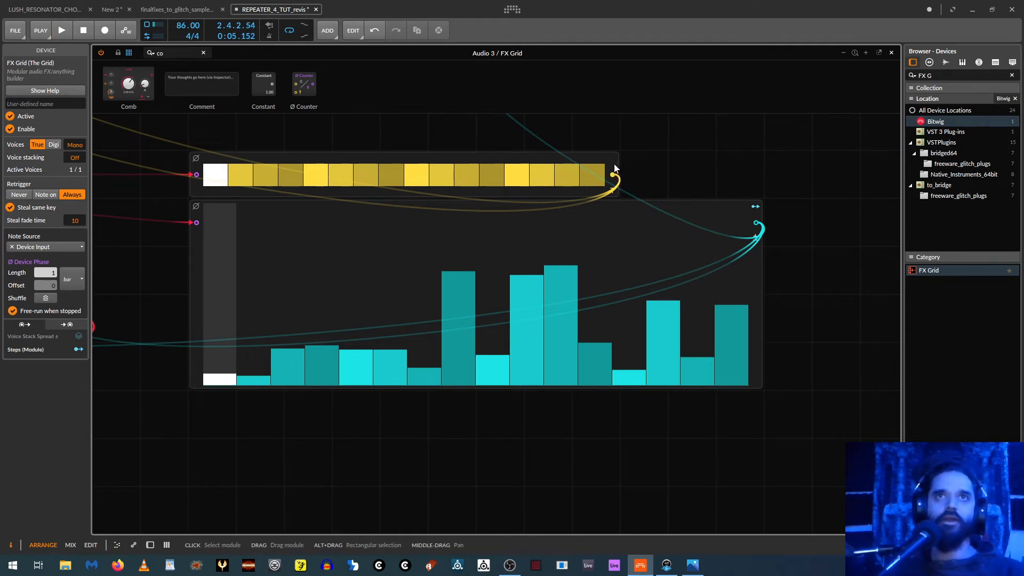
pyautogui.moveTo(617, 176); pyautogui.dragTo(749, 167)
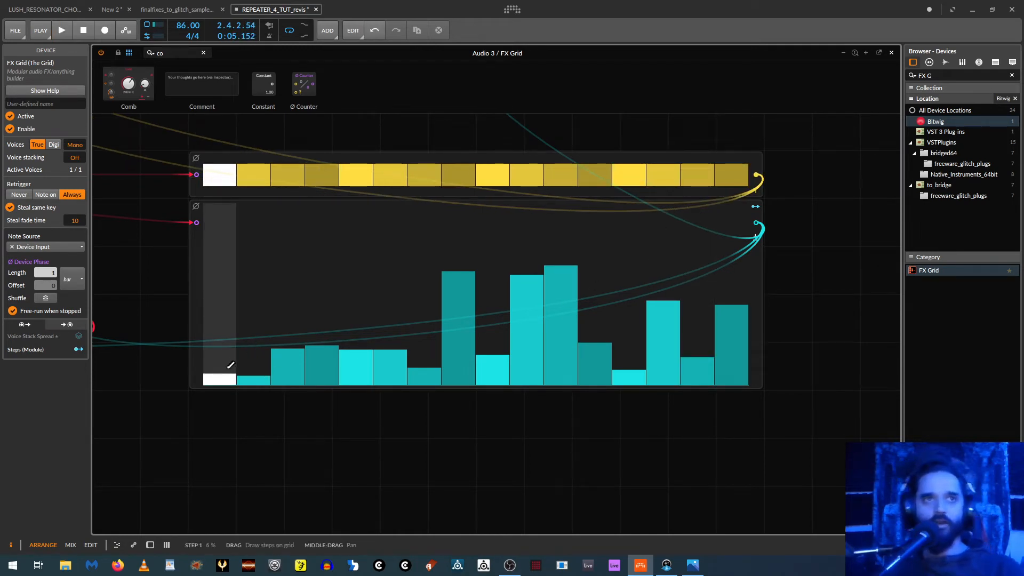
# Search the modules for Merge and place a Merge module directly above the Select module
pyautogui.moveTo(203, 398); pyautogui.dragTo(534, 414)
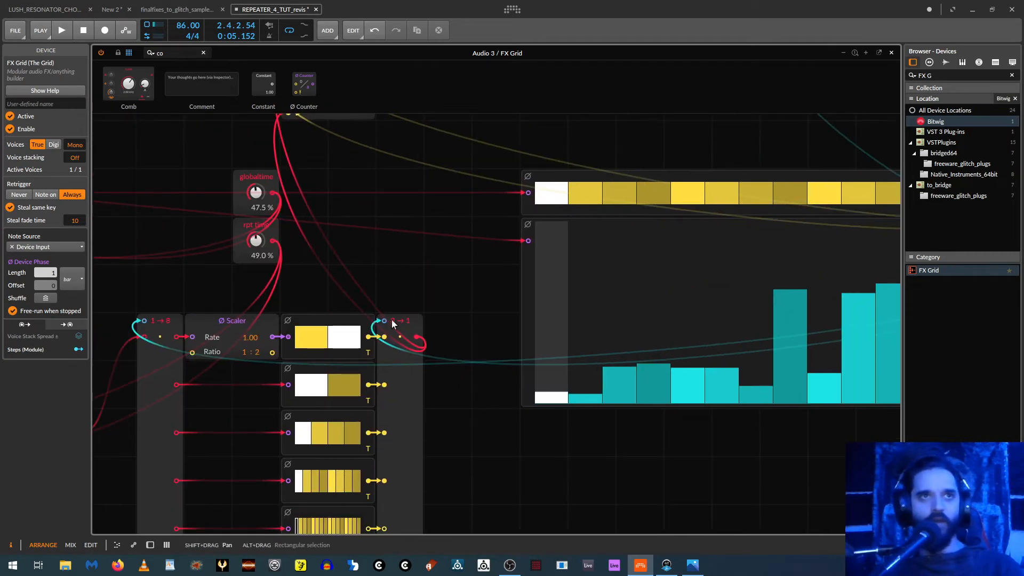
pyautogui.moveTo(390, 251); pyautogui.dragTo(480, 489)
pyautogui.click(646, 245)
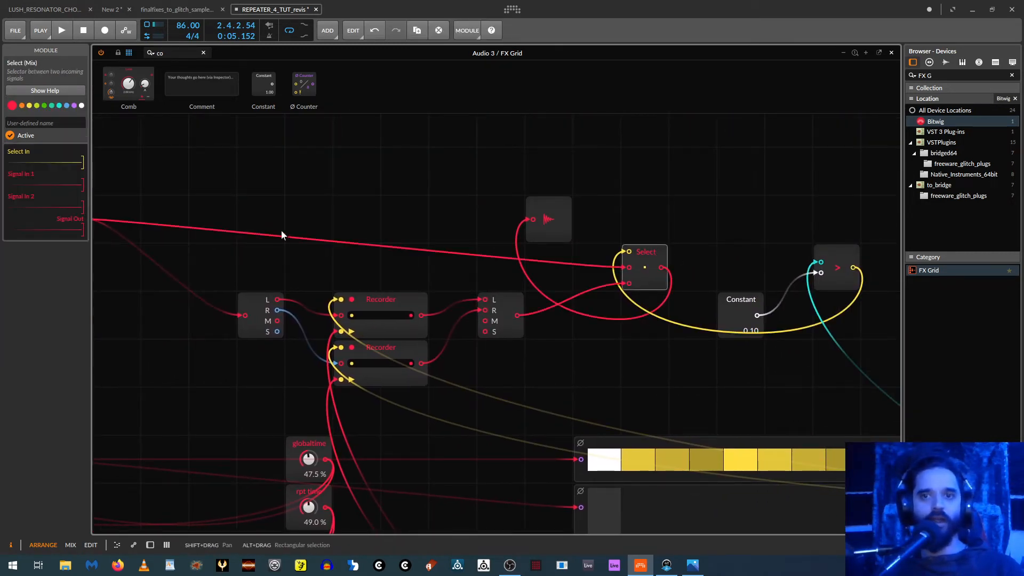
pyautogui.click(175, 50)
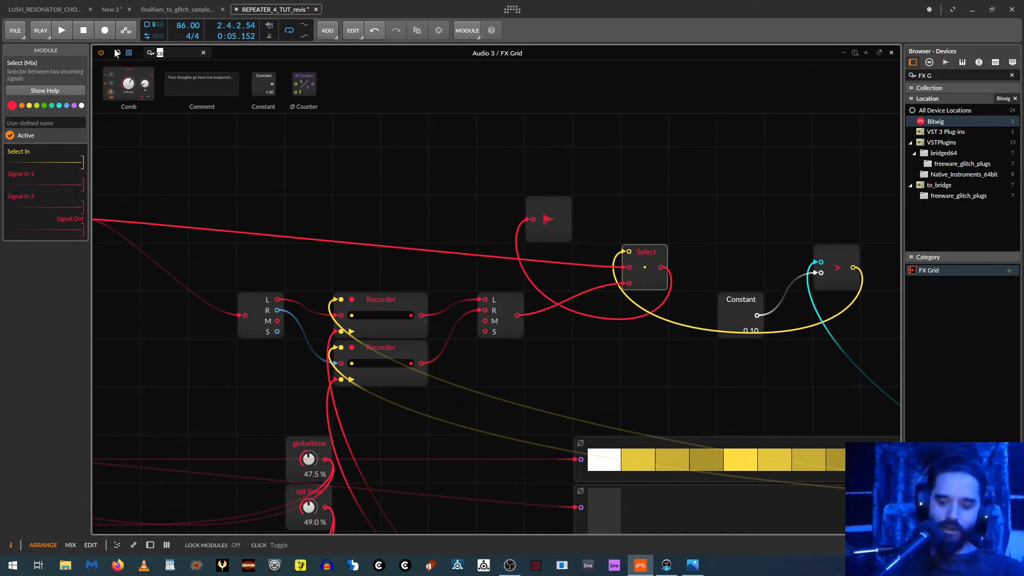
pyautogui.write('MERG')
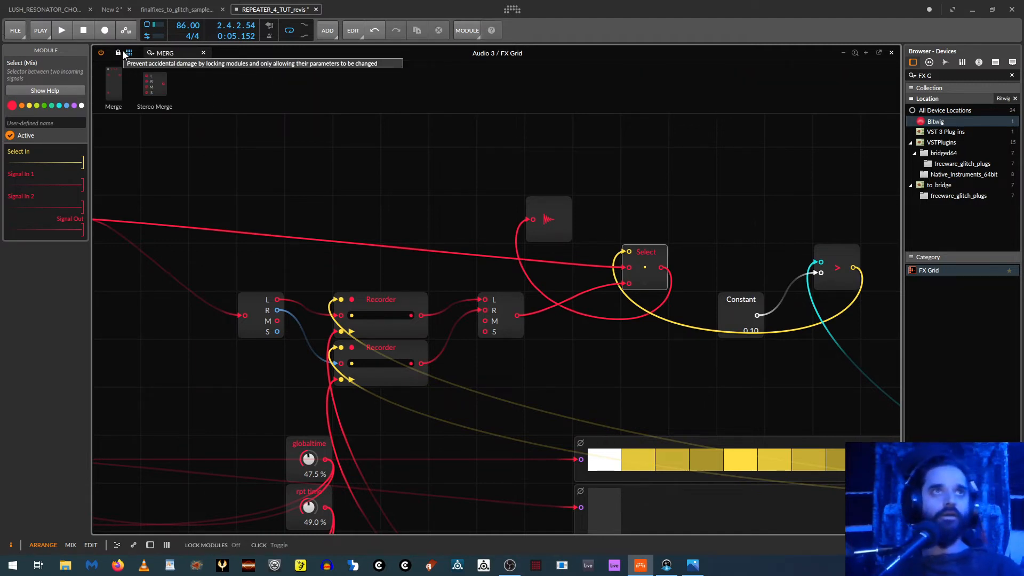
pyautogui.moveTo(113, 85); pyautogui.dragTo(632, 161)
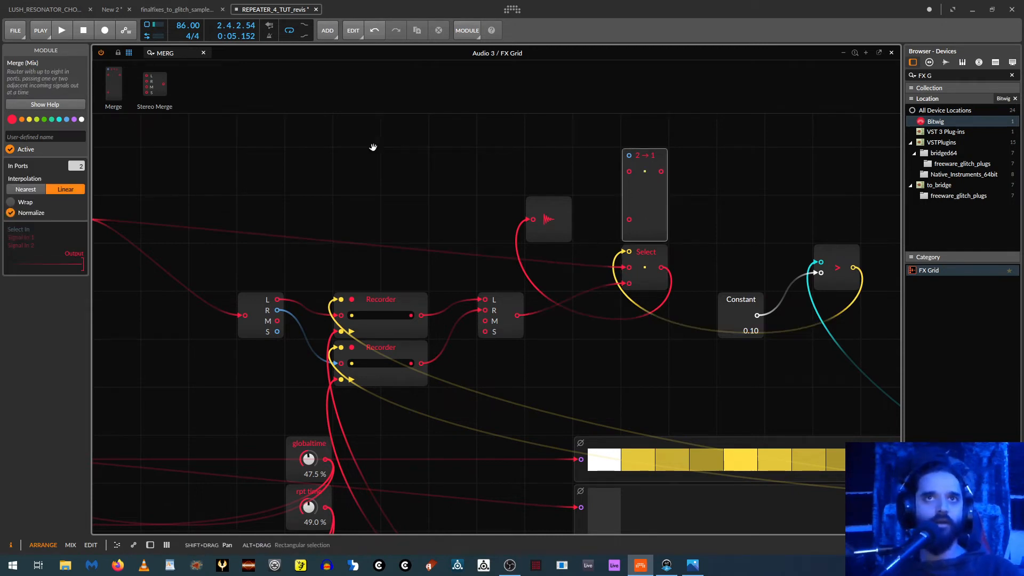
# Connect Audio In and the Recorders' stereo merge to the new Merge's two signal inputs, and the comparator to its select input
pyautogui.moveTo(373, 146); pyautogui.dragTo(492, 211)
pyautogui.moveTo(208, 282); pyautogui.dragTo(747, 235)
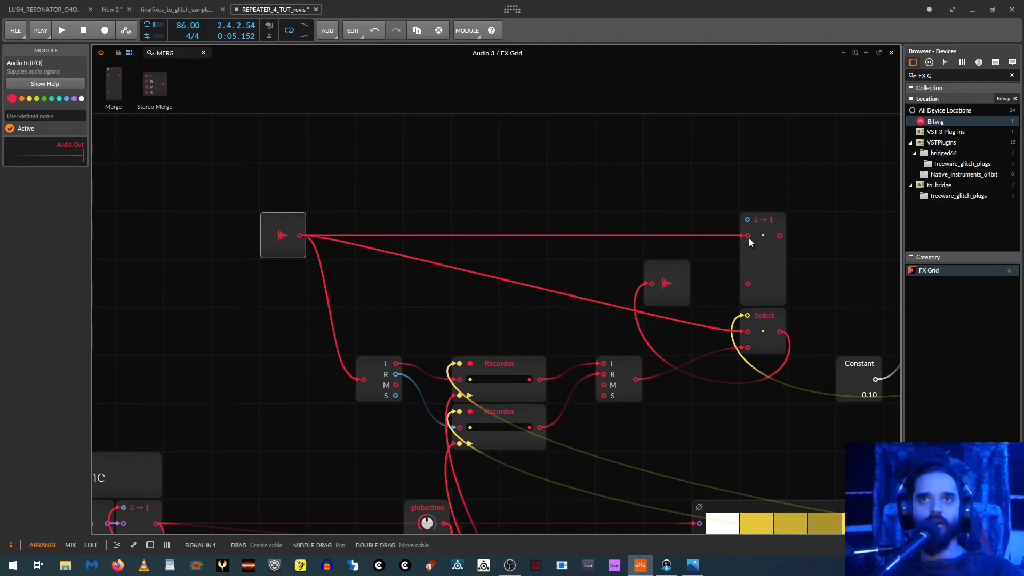
pyautogui.moveTo(636, 379); pyautogui.dragTo(746, 283)
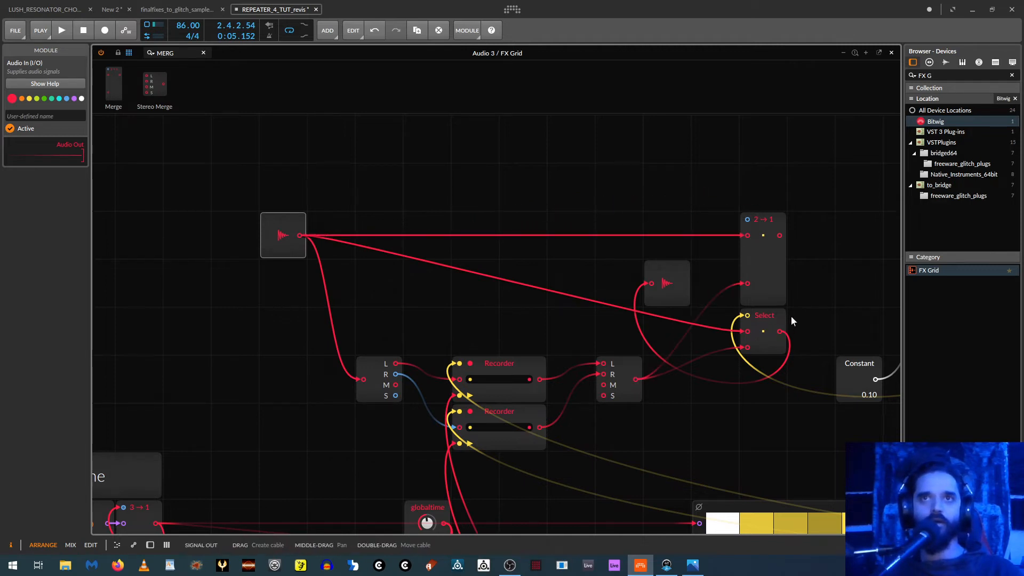
pyautogui.click(773, 321)
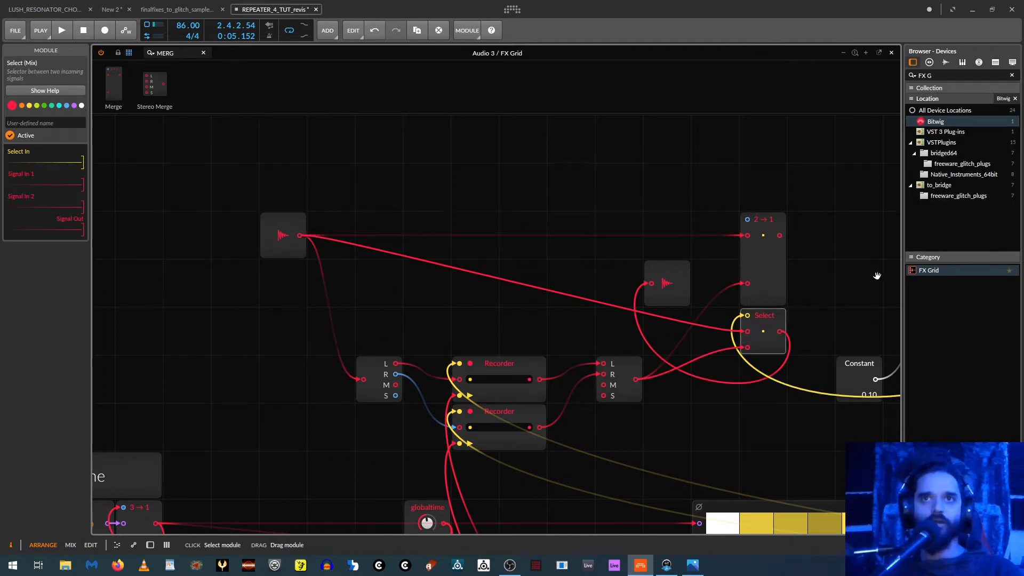
pyautogui.moveTo(841, 274); pyautogui.dragTo(488, 222)
pyautogui.moveTo(618, 280); pyautogui.dragTo(395, 168)
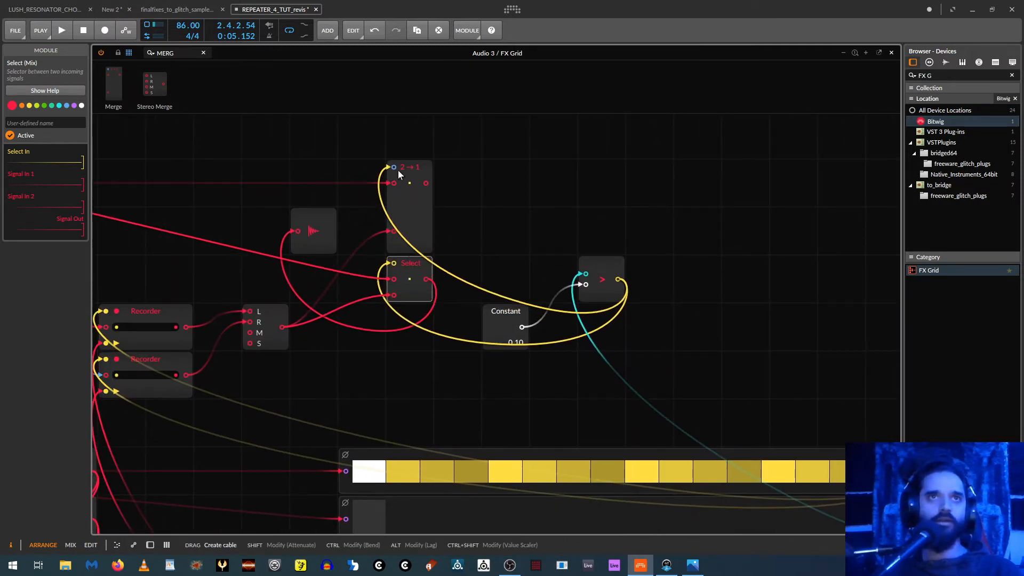
# Feed Audio Out from the Merge output instead of the Select output, and delete the Select module
pyautogui.moveTo(500, 204); pyautogui.dragTo(692, 213)
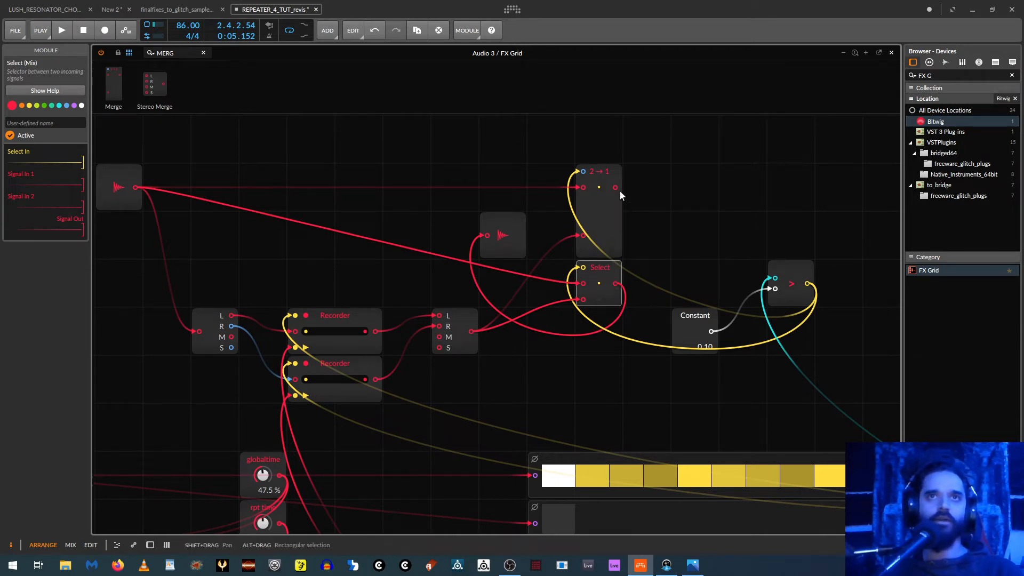
pyautogui.moveTo(502, 241); pyautogui.dragTo(494, 240)
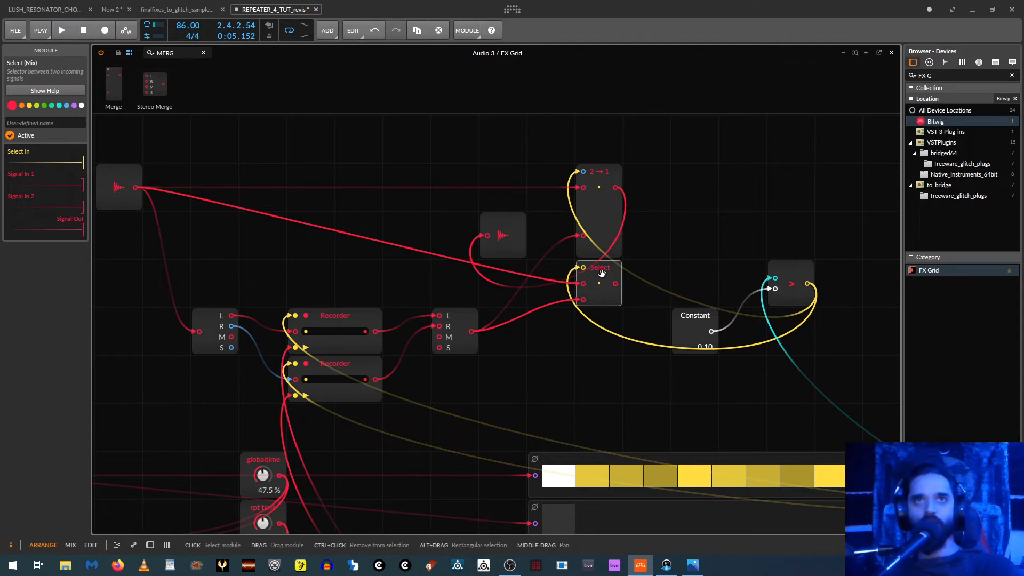
pyautogui.press('Delete')
pyautogui.click(592, 211)
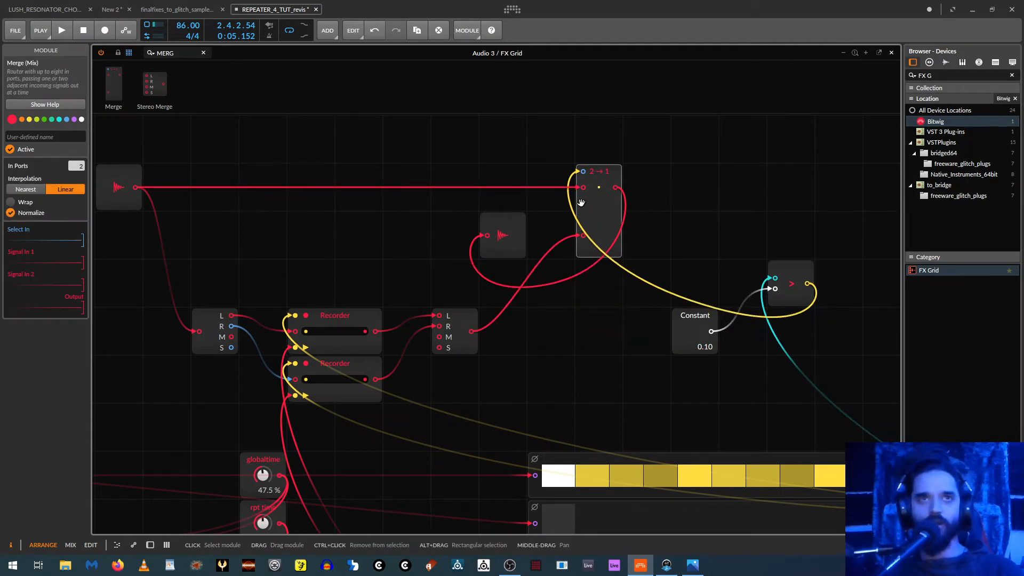
# Insert a Lag module set to 0.04 ms between the comparator and Merge's select input, and audition the smoothed switching
pyautogui.moveTo(179, 52); pyautogui.dragTo(92, 63)
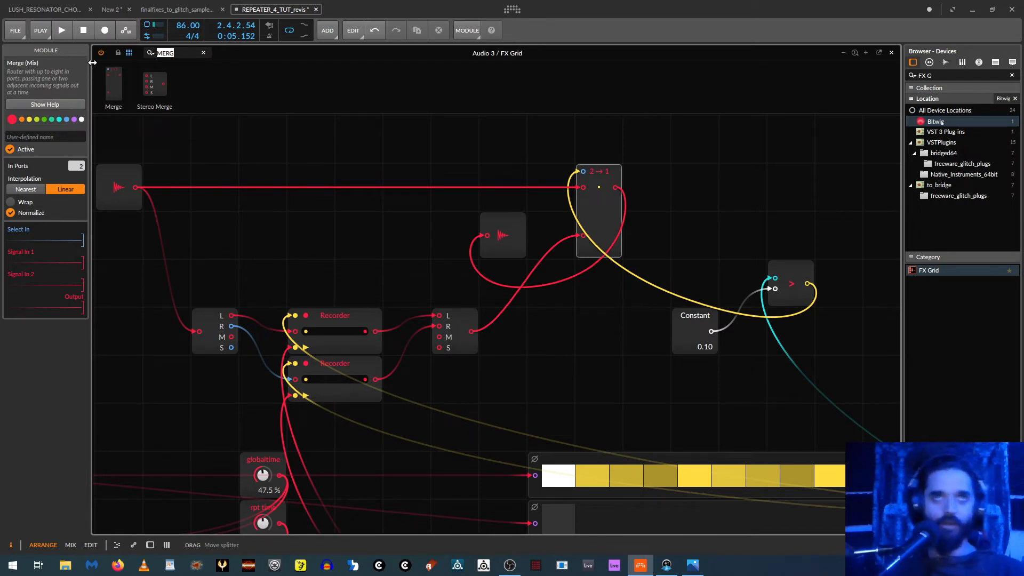
pyautogui.write('LAG')
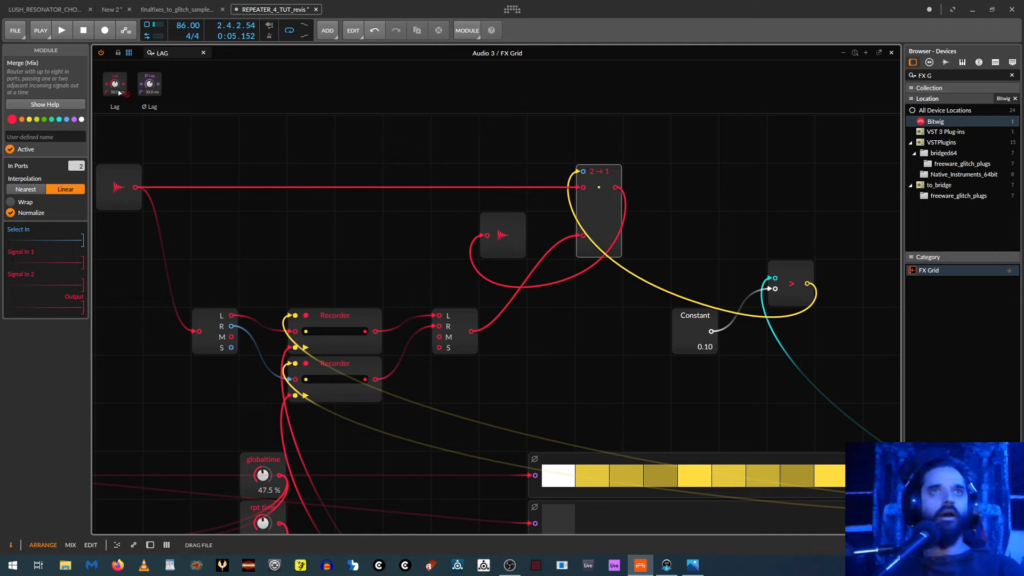
pyautogui.moveTo(119, 92); pyautogui.dragTo(552, 186)
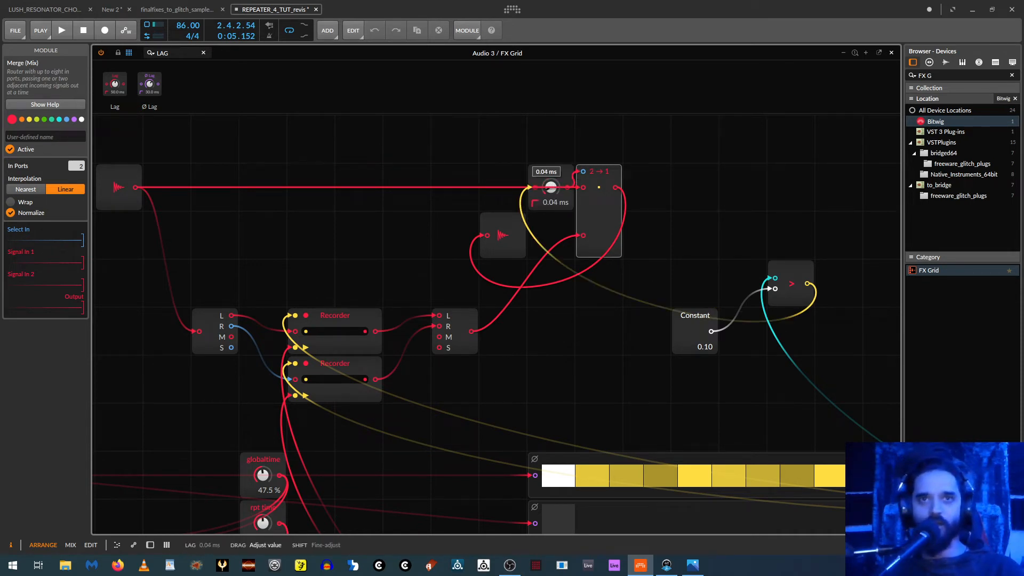
pyautogui.moveTo(551, 186); pyautogui.dragTo(553, 185)
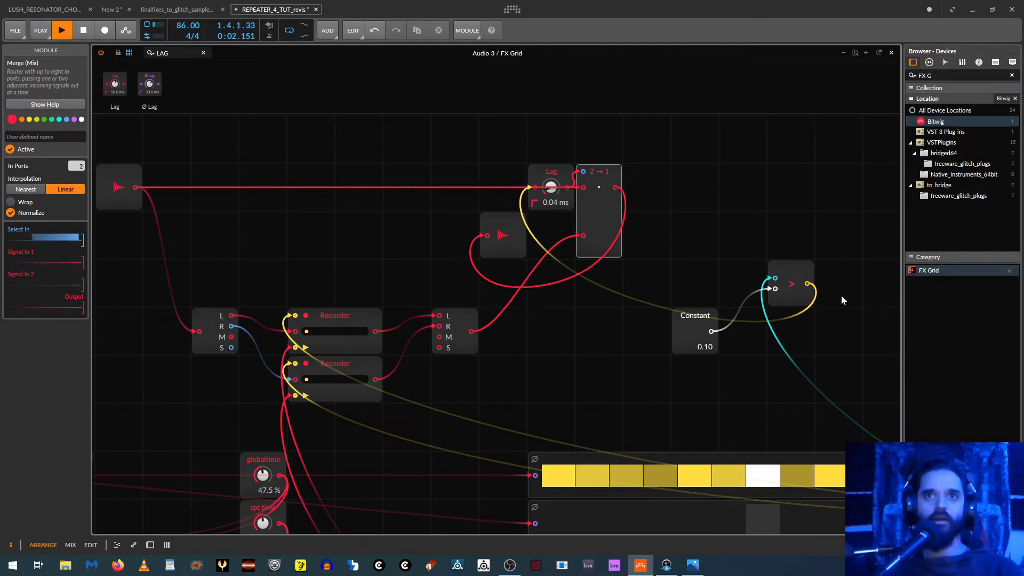
pyautogui.moveTo(844, 260); pyautogui.dragTo(617, 82)
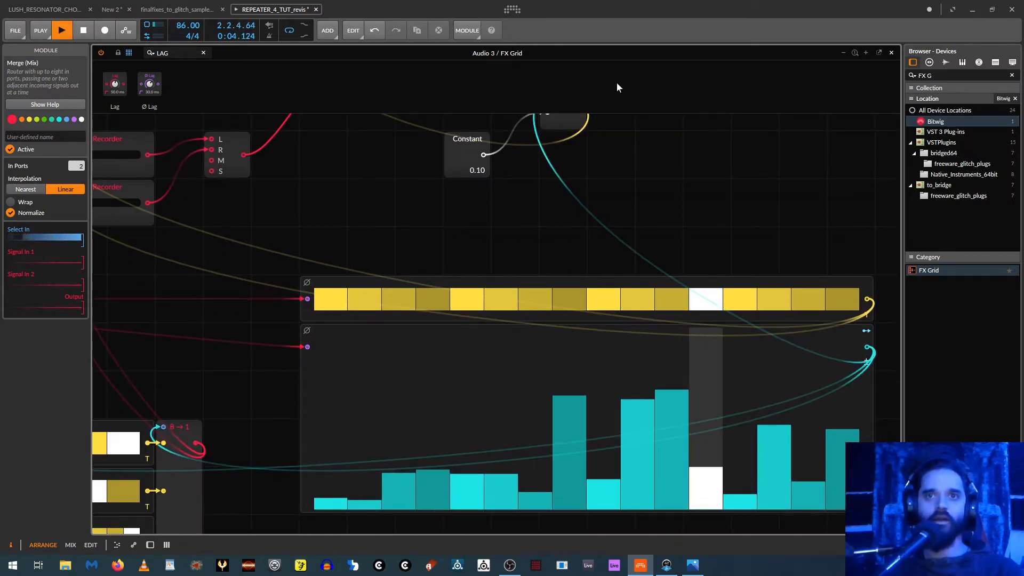
pyautogui.press('space')
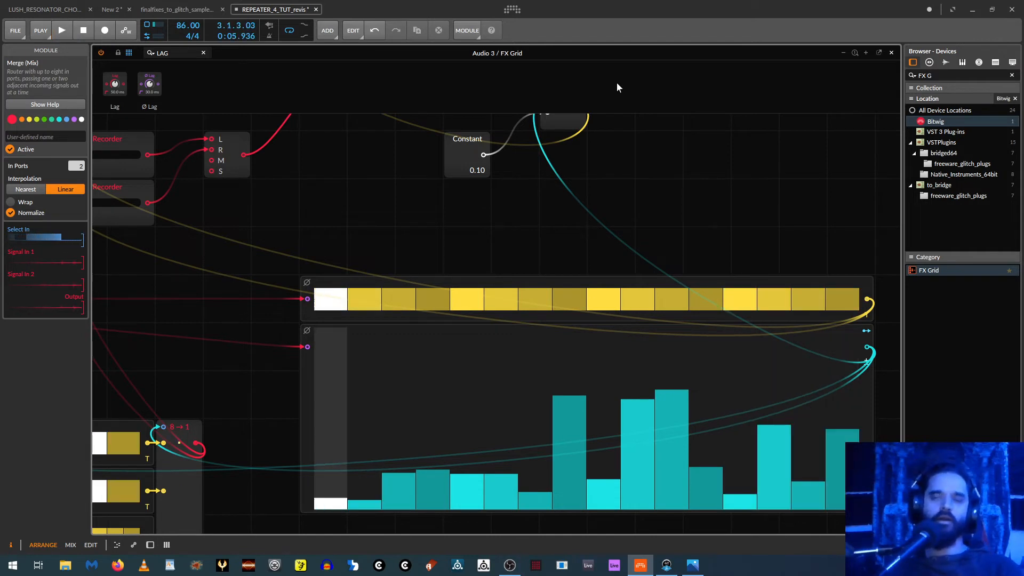
# Move the comparator and its Constant together to just below the Merge module
pyautogui.moveTo(576, 183); pyautogui.dragTo(523, 304)
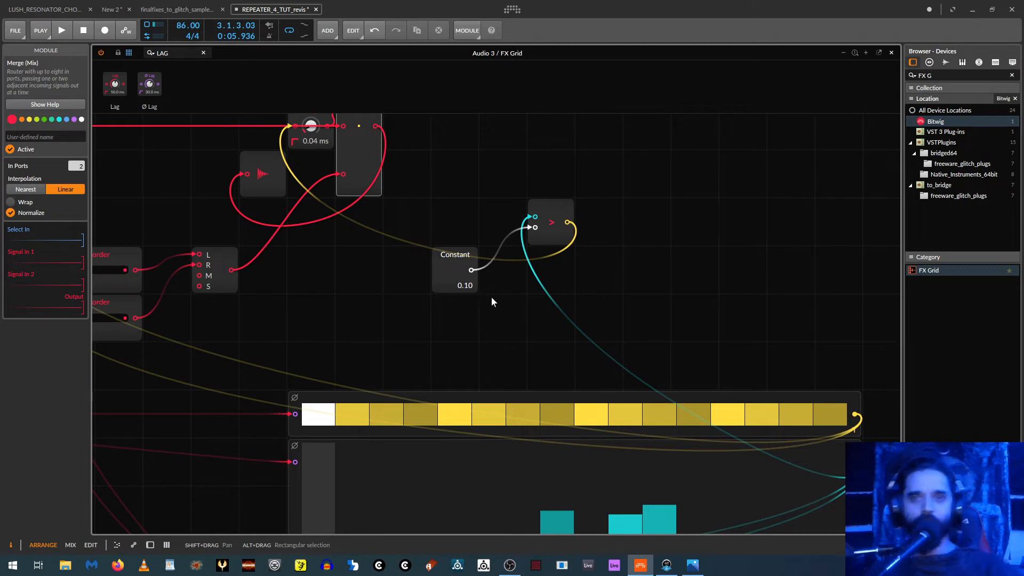
pyautogui.moveTo(434, 349); pyautogui.dragTo(456, 388)
pyautogui.moveTo(447, 218); pyautogui.dragTo(710, 340)
pyautogui.moveTo(572, 261); pyautogui.dragTo(380, 309)
pyautogui.moveTo(529, 287); pyautogui.dragTo(526, 132)
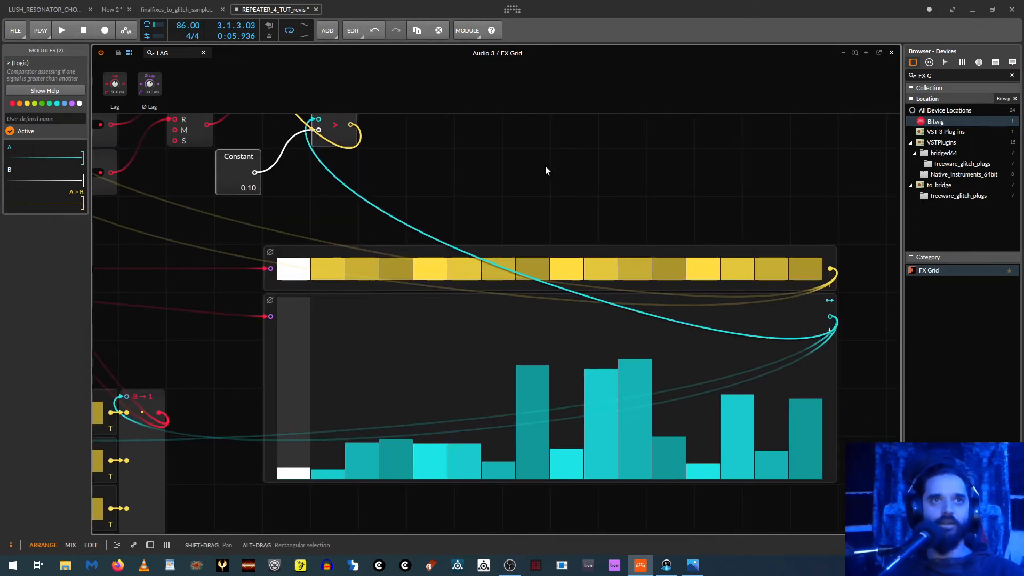
# Move the Gates and Steps modules together well away from the rest of the patch, keeping their vertical position
pyautogui.scroll(-5, 525, 132)
pyautogui.moveTo(502, 211); pyautogui.dragTo(576, 215)
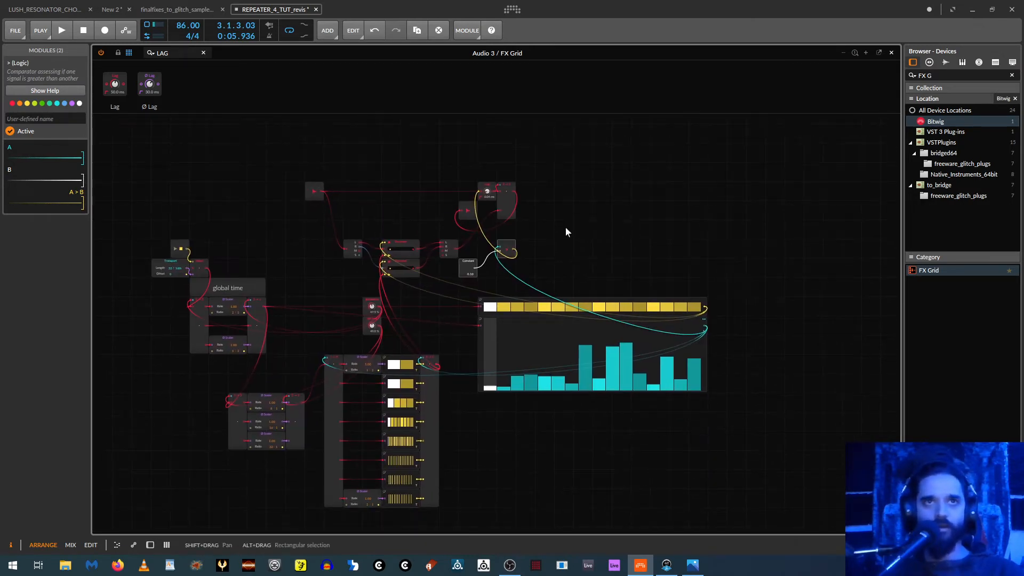
pyautogui.moveTo(461, 300); pyautogui.dragTo(743, 427)
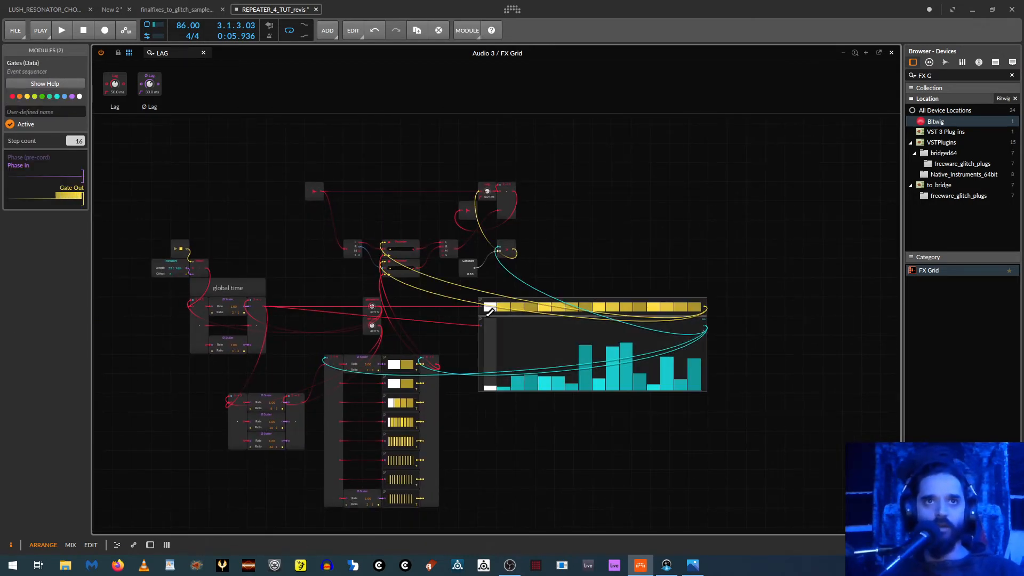
pyautogui.moveTo(519, 342); pyautogui.dragTo(769, 342)
pyautogui.moveTo(776, 229); pyautogui.dragTo(562, 204)
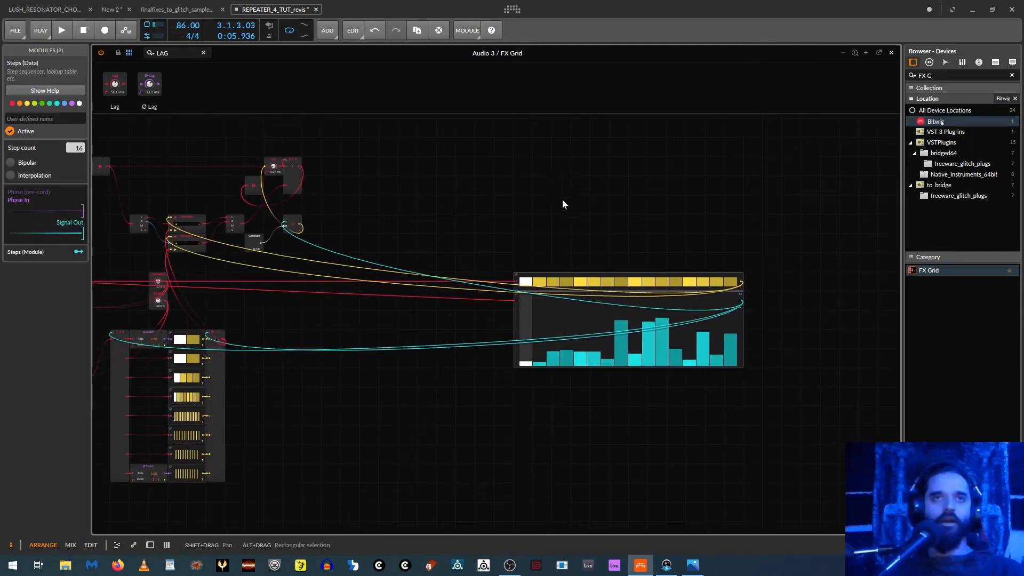
# Raise step 4 of the Steps pattern to about 34 % and audition the pattern briefly
pyautogui.click(687, 278)
pyautogui.moveTo(582, 246); pyautogui.dragTo(581, 229)
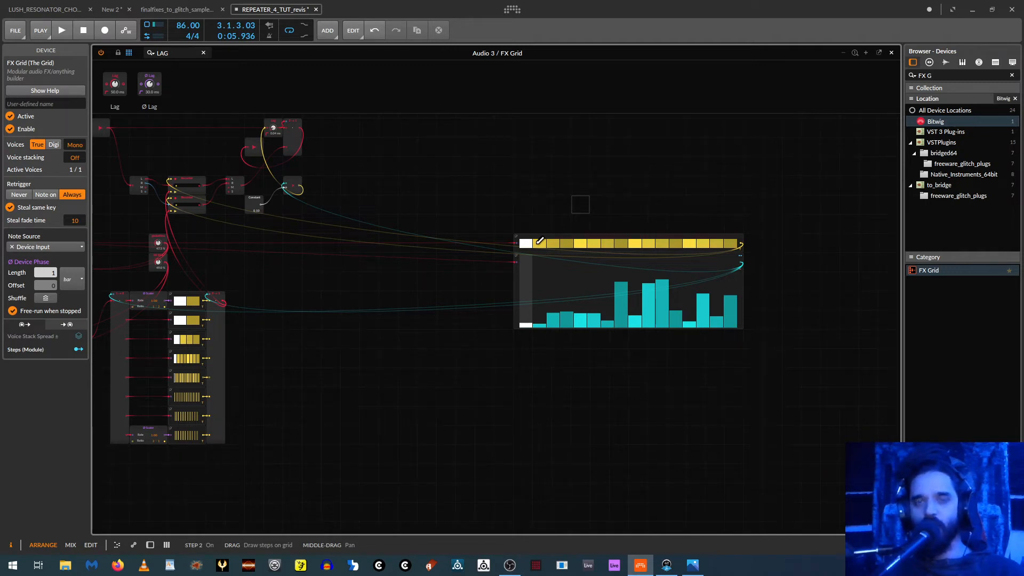
pyautogui.click(518, 296)
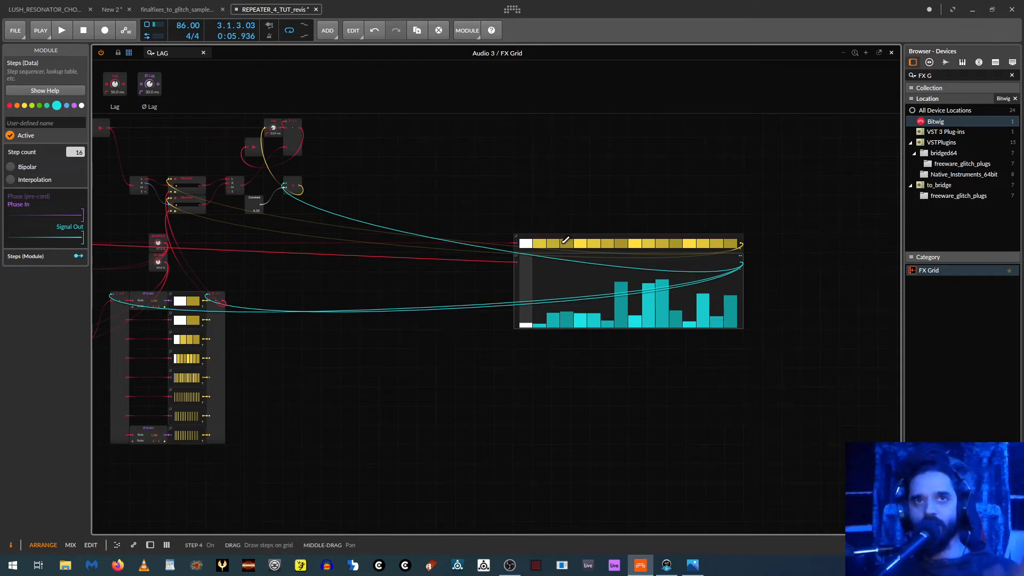
pyautogui.scroll(1, 576, 206)
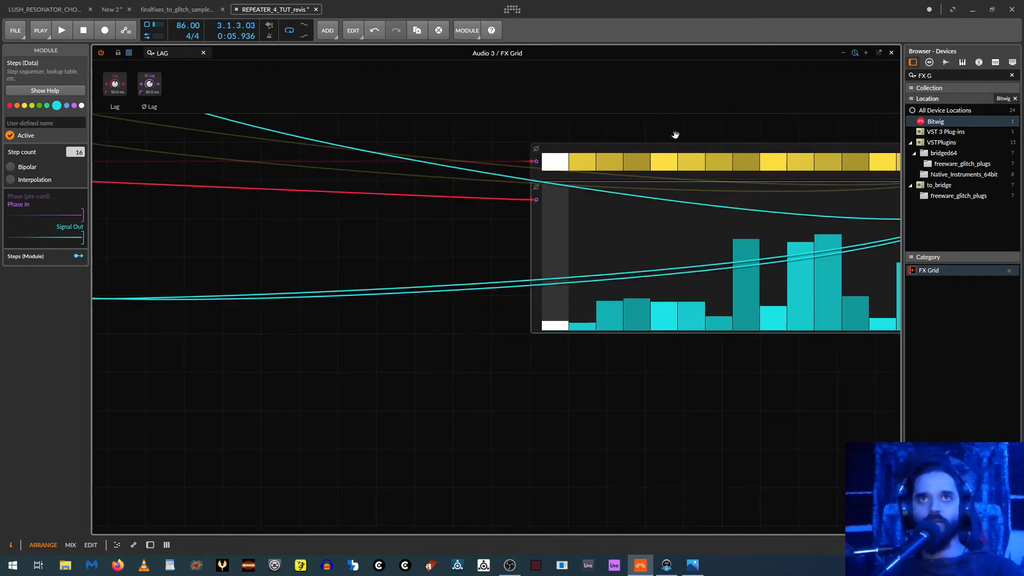
pyautogui.moveTo(675, 136); pyautogui.dragTo(539, 255)
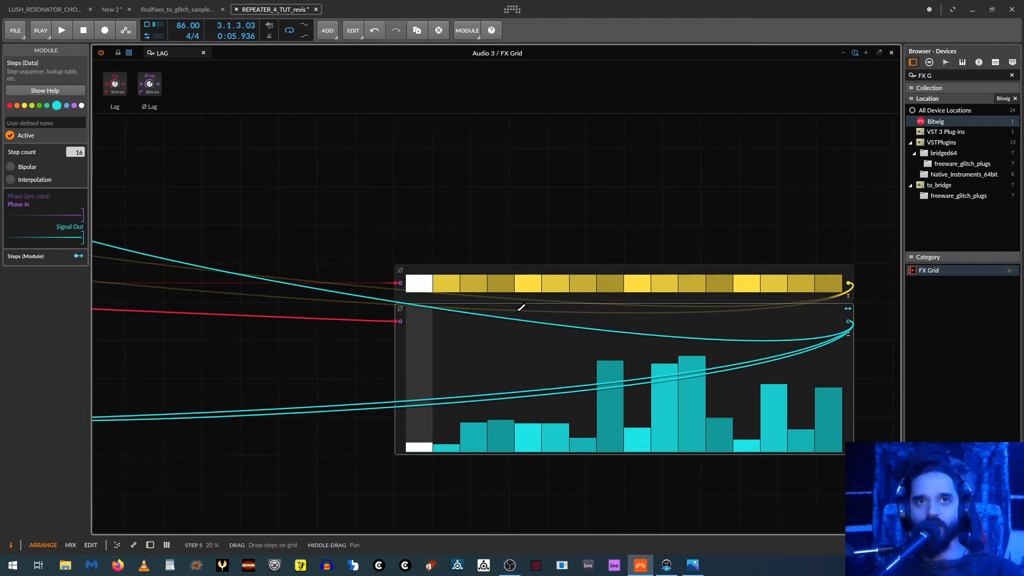
pyautogui.moveTo(501, 397); pyautogui.dragTo(499, 396)
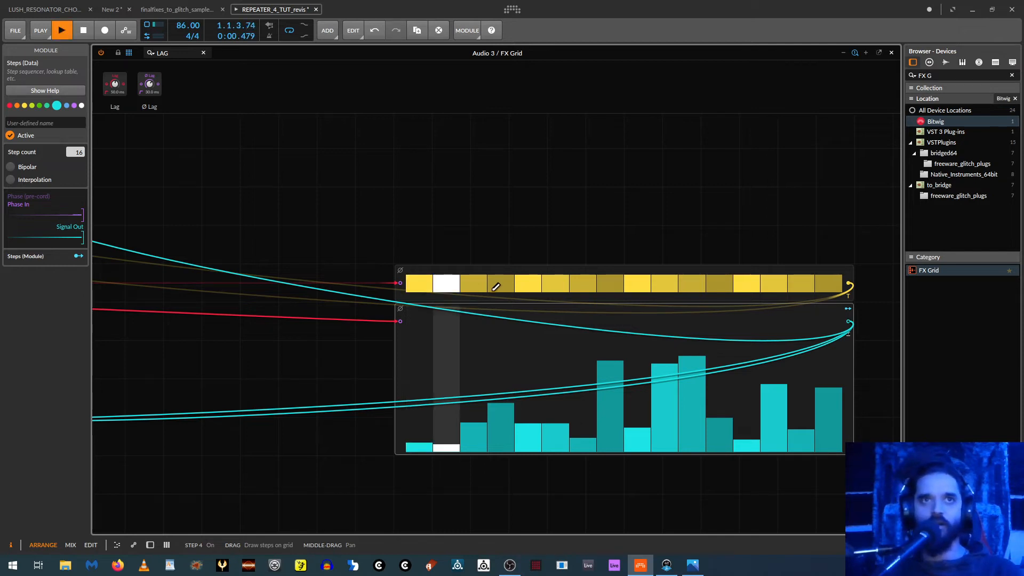
pyautogui.press('space')
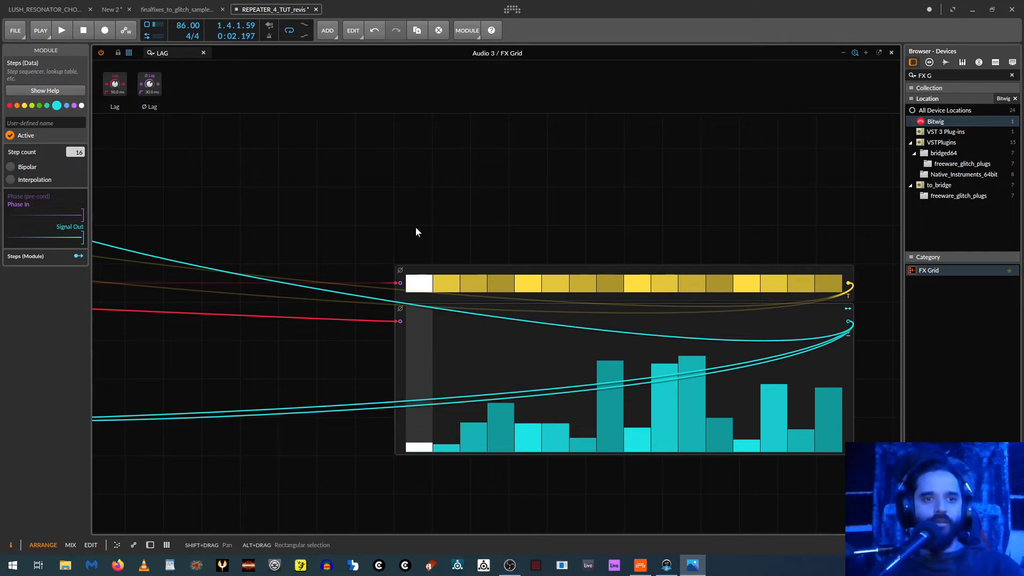
# Clear the module search, add a Gates module in the empty area above the sequencers, and turn on all eight of its steps
pyautogui.moveTo(407, 201); pyautogui.dragTo(521, 492)
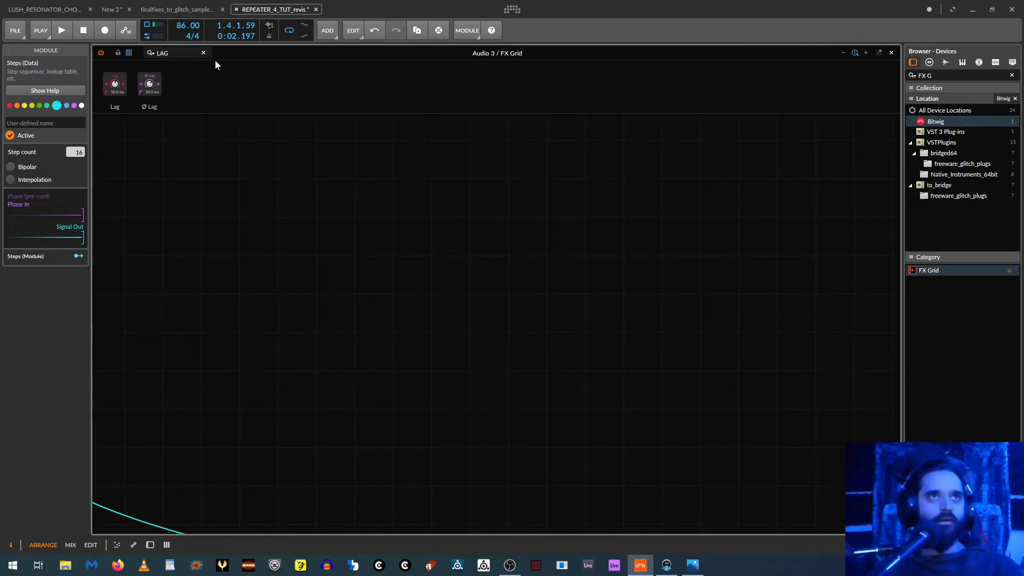
pyautogui.click(203, 52)
pyautogui.moveTo(345, 258); pyautogui.dragTo(268, 132)
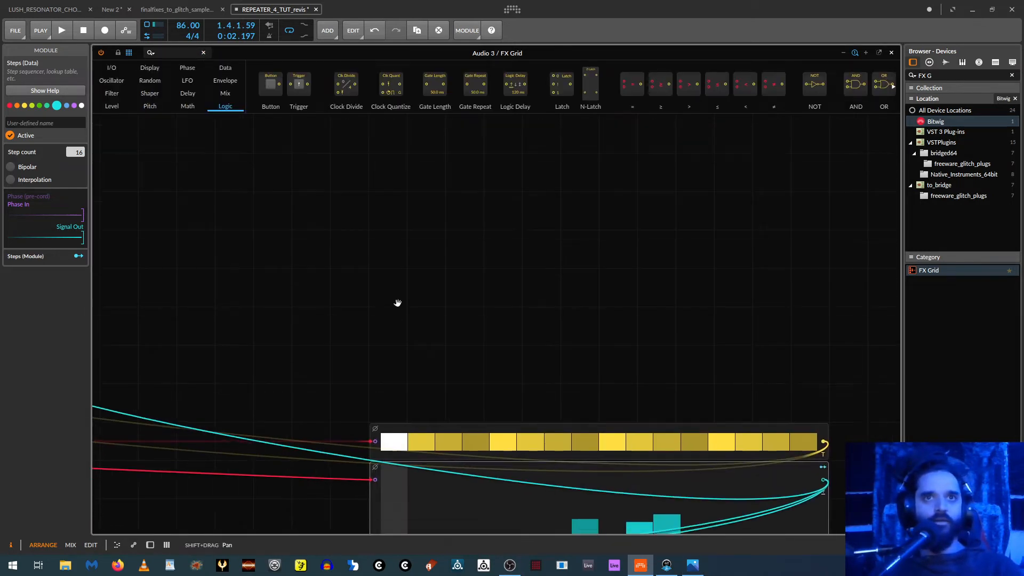
pyautogui.moveTo(398, 302); pyautogui.dragTo(325, 174)
pyautogui.moveTo(330, 214); pyautogui.dragTo(295, 183)
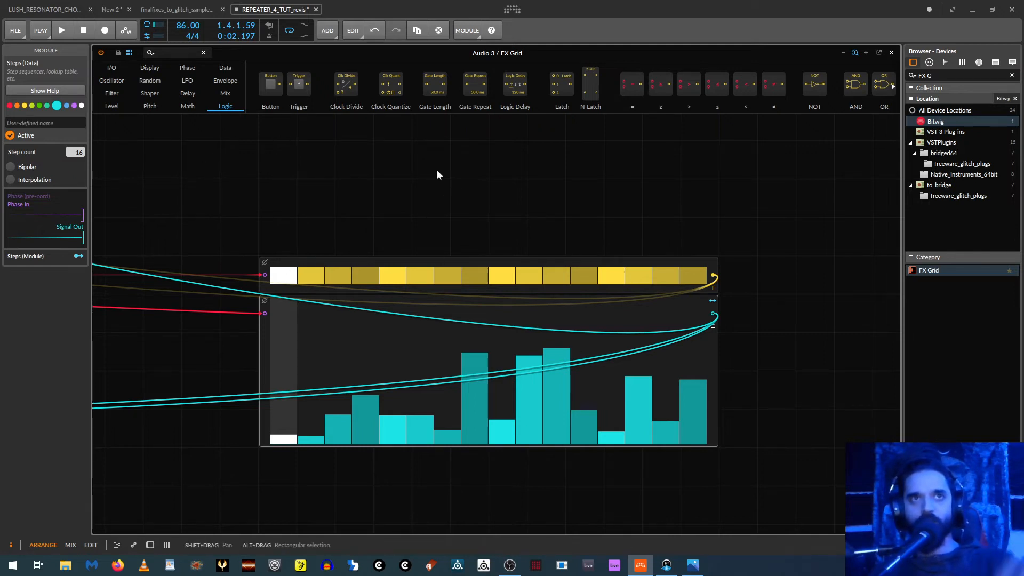
pyautogui.moveTo(471, 165); pyautogui.dragTo(474, 236)
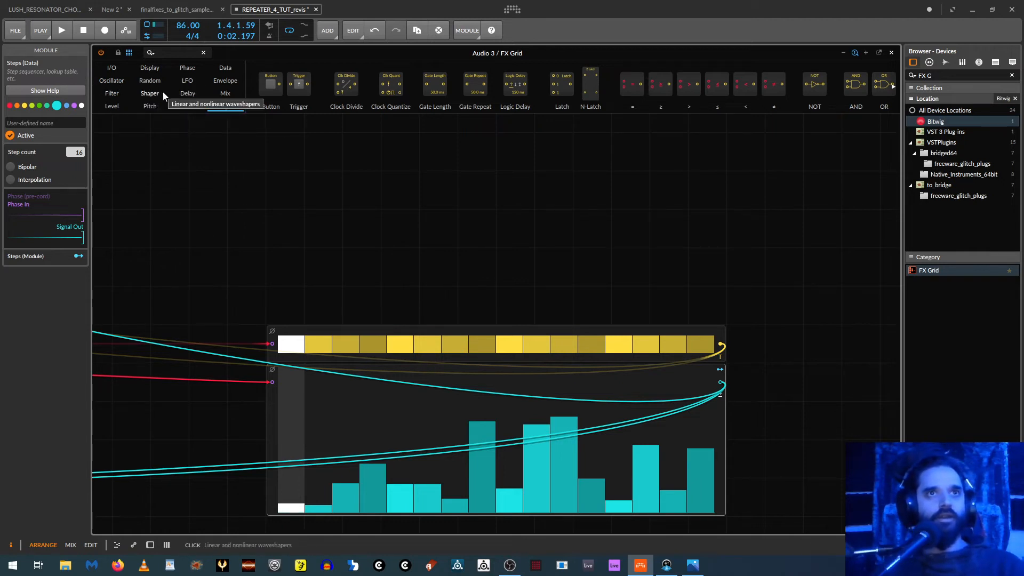
pyautogui.moveTo(427, 222); pyautogui.dragTo(237, 473)
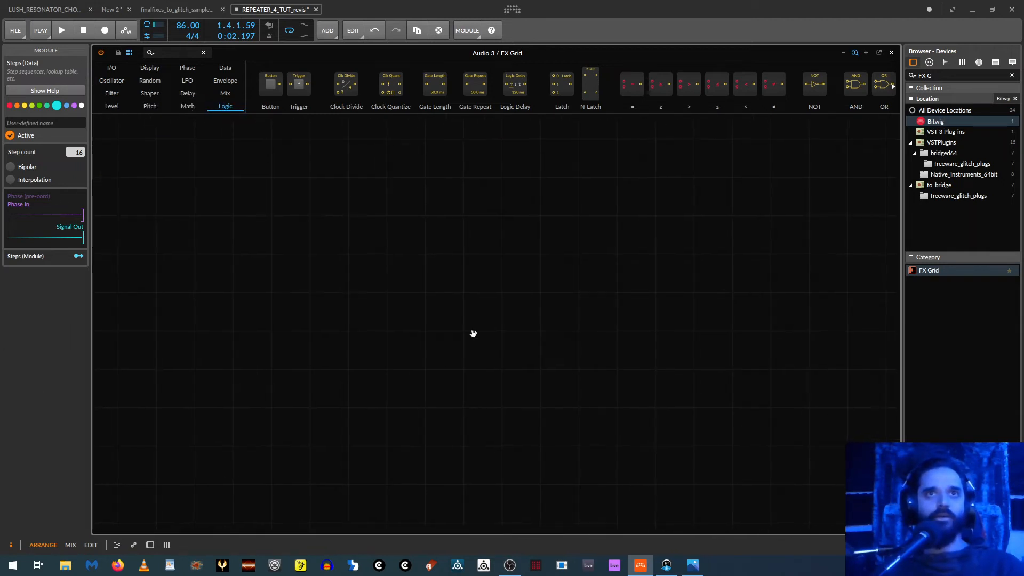
pyautogui.moveTo(473, 333); pyautogui.dragTo(251, 288)
pyautogui.click(225, 67)
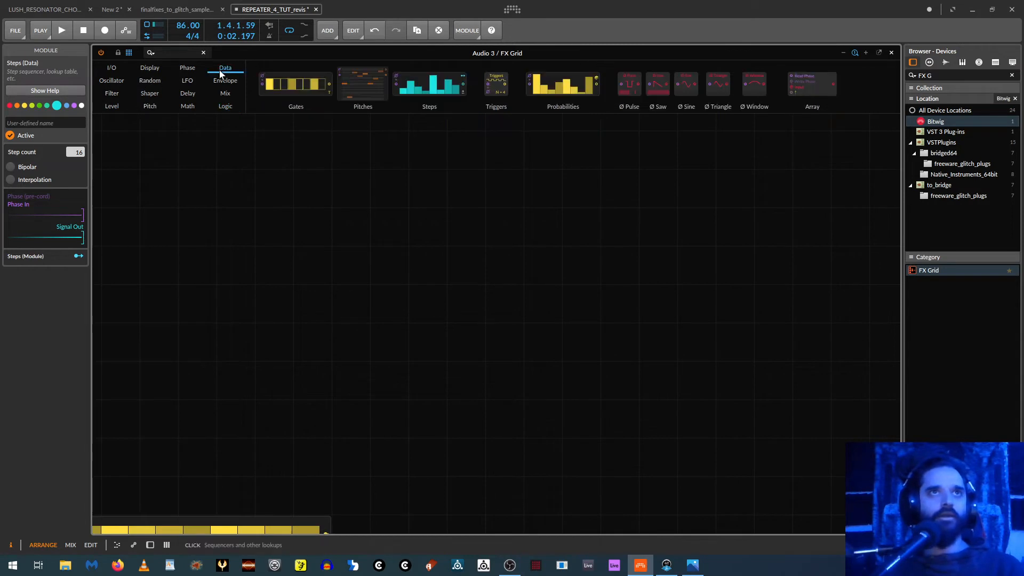
pyautogui.moveTo(295, 84); pyautogui.dragTo(453, 324)
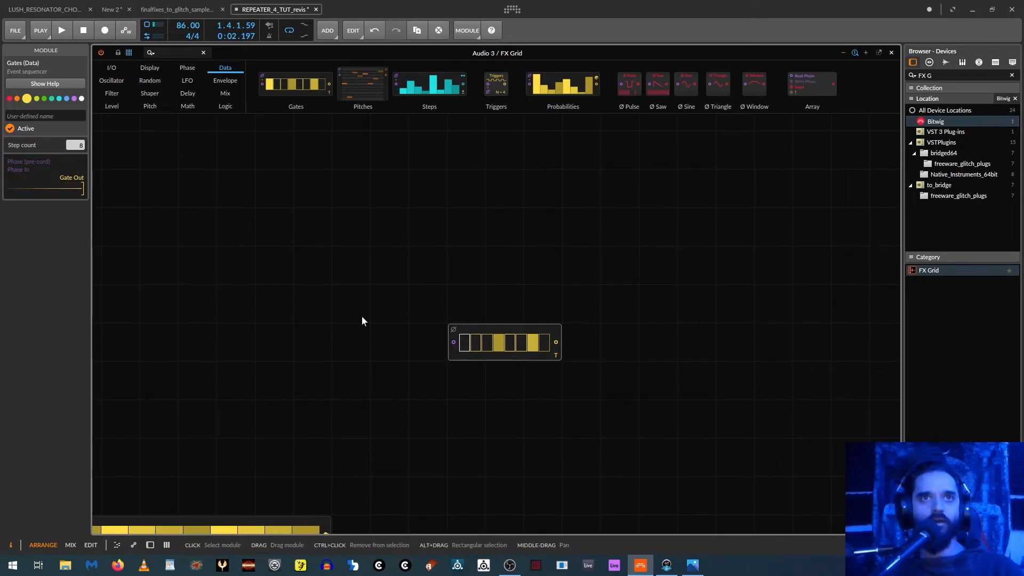
pyautogui.moveTo(461, 341); pyautogui.dragTo(567, 308)
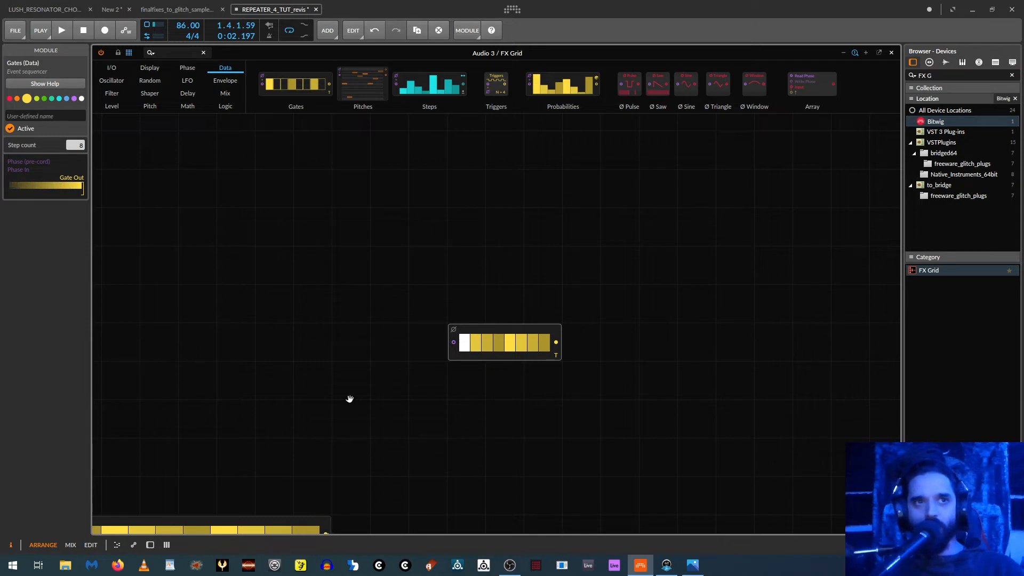
# Resize the new eight-step Gates module to a more compact width
pyautogui.moveTo(347, 400); pyautogui.dragTo(512, 281)
pyautogui.moveTo(578, 277); pyautogui.dragTo(514, 354)
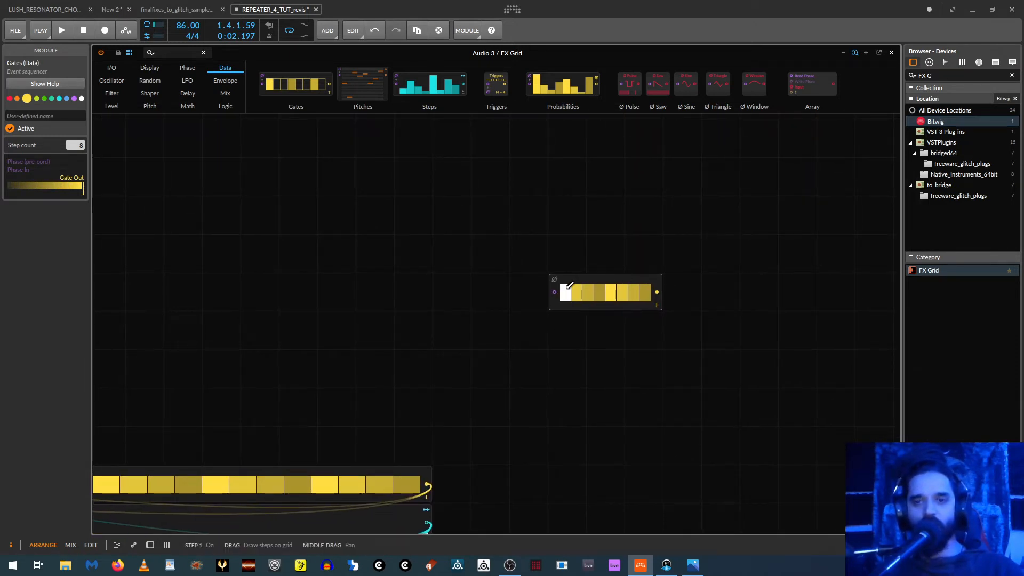
pyautogui.moveTo(555, 373); pyautogui.dragTo(439, 408)
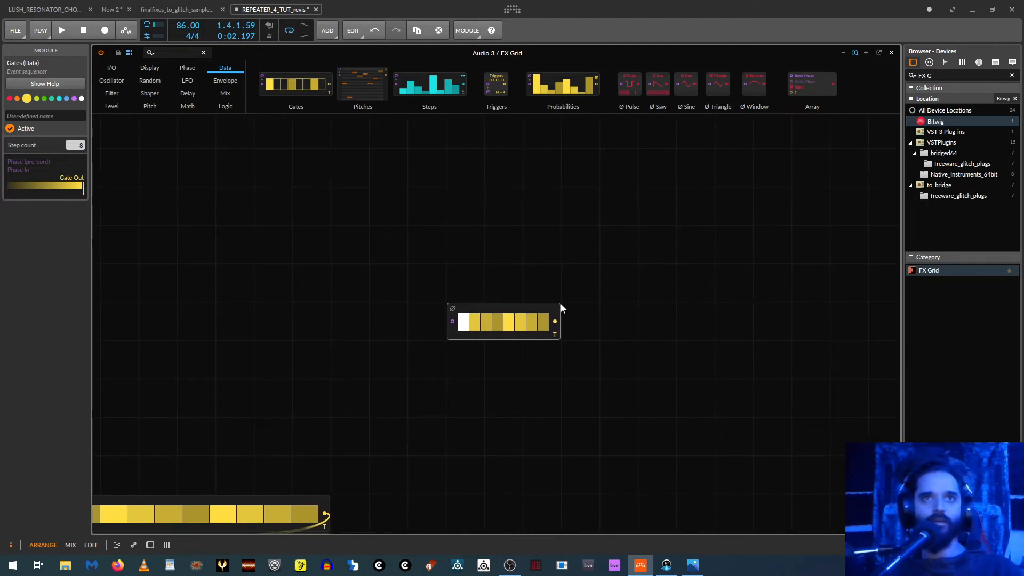
pyautogui.moveTo(558, 331); pyautogui.dragTo(499, 324)
# Duplicate the compact Gates module repeatedly to build a horizontal row of eight adjacent Gates modules
pyautogui.moveTo(463, 281); pyautogui.dragTo(422, 319)
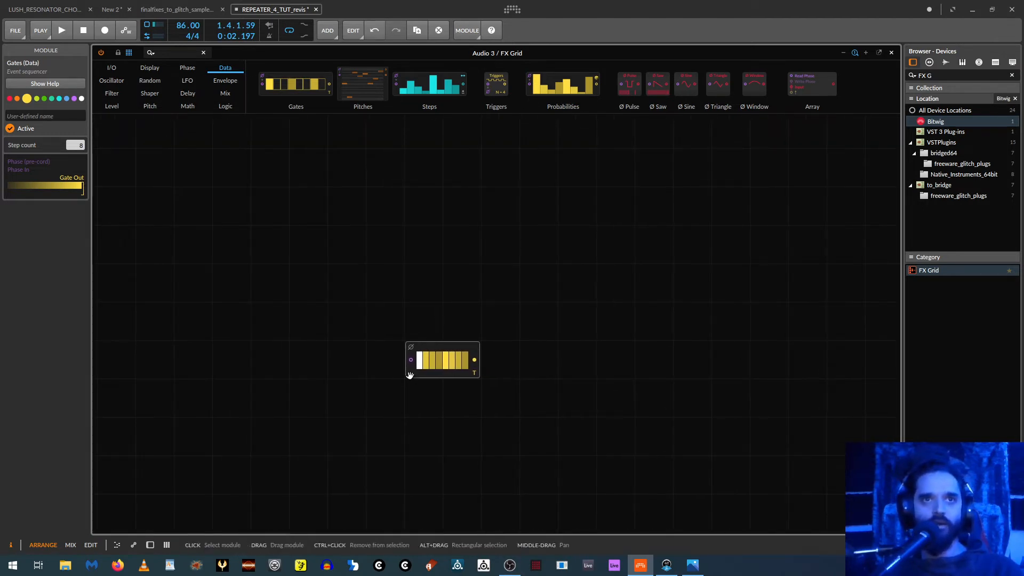
pyautogui.moveTo(419, 375); pyautogui.dragTo(496, 375)
pyautogui.moveTo(431, 328); pyautogui.dragTo(546, 400)
pyautogui.moveTo(415, 376); pyautogui.dragTo(603, 376)
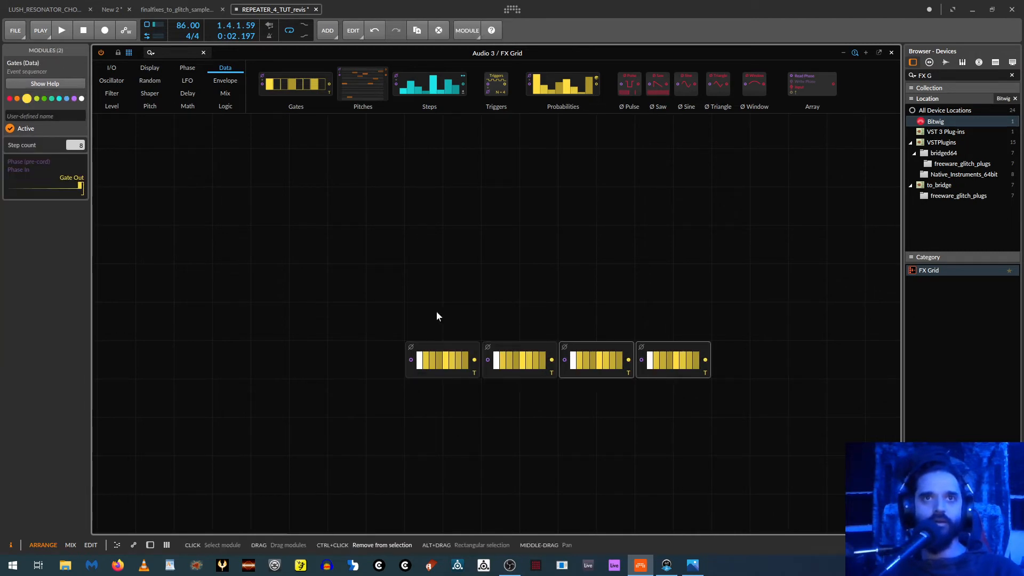
pyautogui.moveTo(416, 308); pyautogui.dragTo(705, 405)
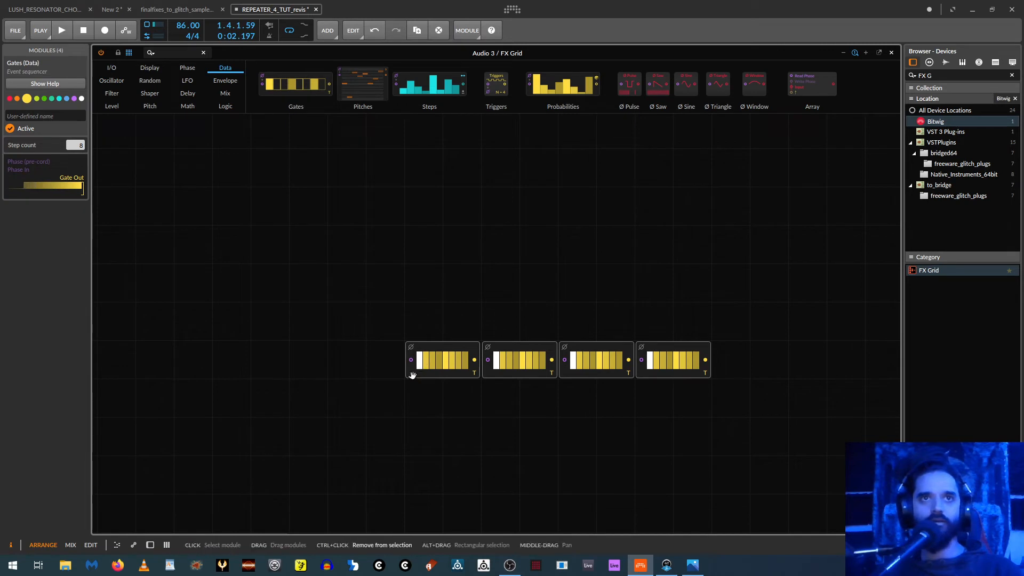
pyautogui.moveTo(413, 373); pyautogui.dragTo(717, 367)
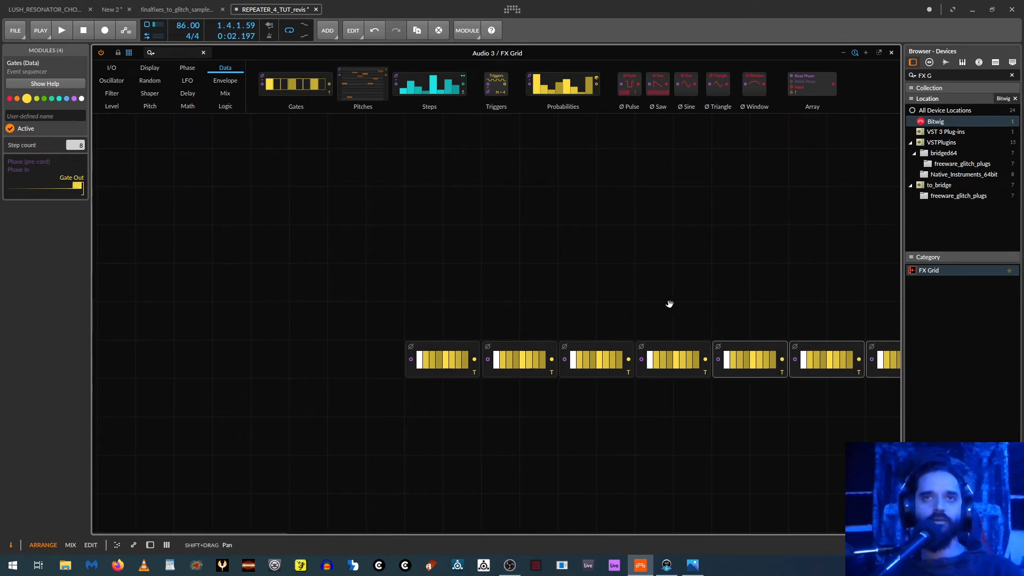
# Move the three-input Merge module out of the global time section to just above the start of the Gates row
pyautogui.scroll(-2, 539, 263)
pyautogui.scroll(-2, 539, 260)
pyautogui.moveTo(538, 258)
pyautogui.mouseDown()
pyautogui.moveTo(562, 338)
pyautogui.moveTo(637, 267)
pyautogui.moveTo(552, 268)
pyautogui.mouseUp()
pyautogui.scroll(2, 563, 437)
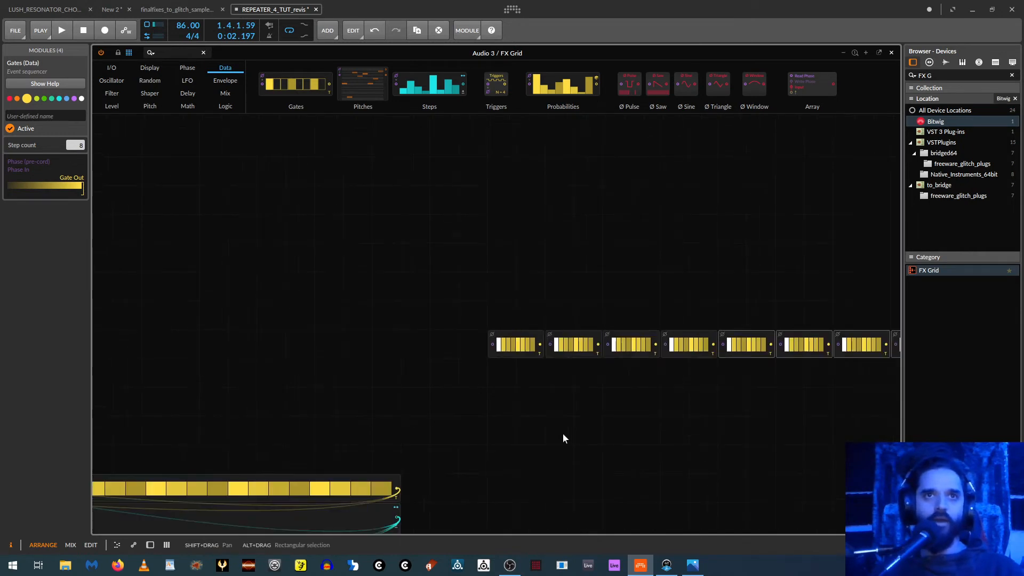
pyautogui.moveTo(533, 423); pyautogui.dragTo(580, 402)
pyautogui.scroll(-1, 584, 407)
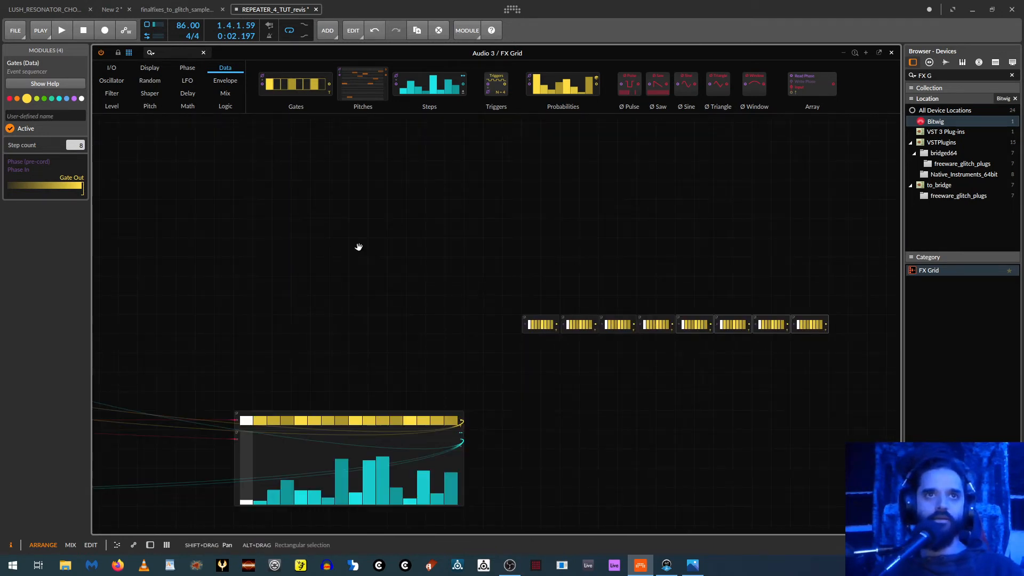
pyautogui.moveTo(359, 247); pyautogui.dragTo(736, 247)
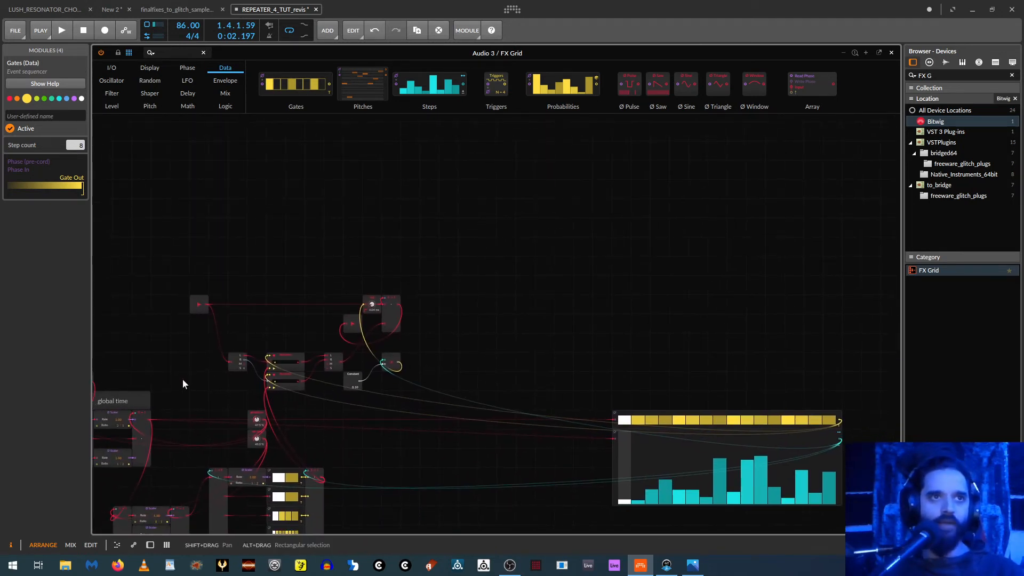
pyautogui.moveTo(143, 418); pyautogui.dragTo(677, 231)
pyautogui.moveTo(665, 295); pyautogui.dragTo(230, 389)
pyautogui.moveTo(244, 317); pyautogui.dragTo(347, 313)
pyautogui.moveTo(464, 295); pyautogui.dragTo(386, 372)
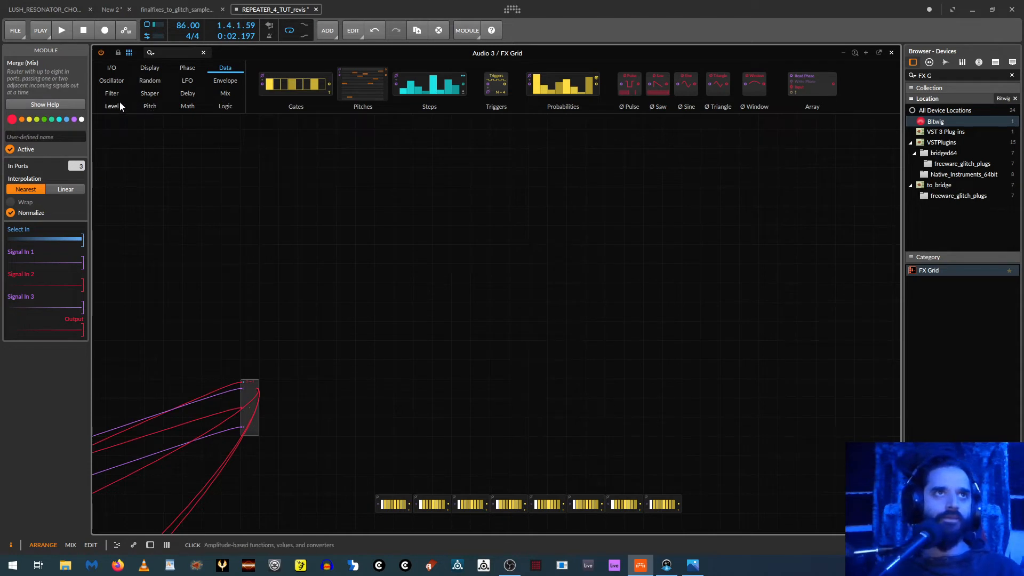
# Add a Ø Shift phase module in the empty space above the row of Gates modules
pyautogui.click(187, 67)
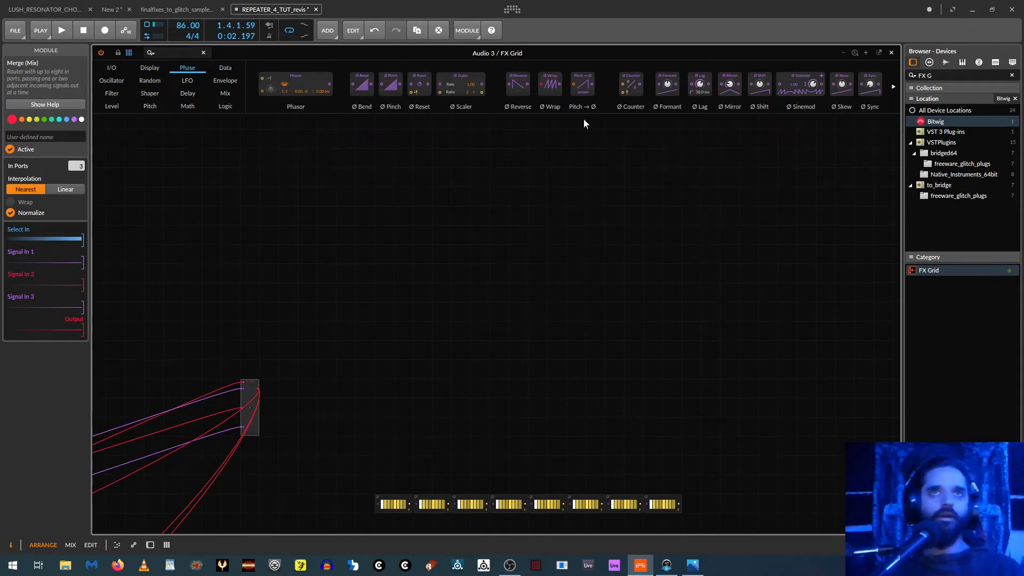
pyautogui.scroll(-2, 624, 96)
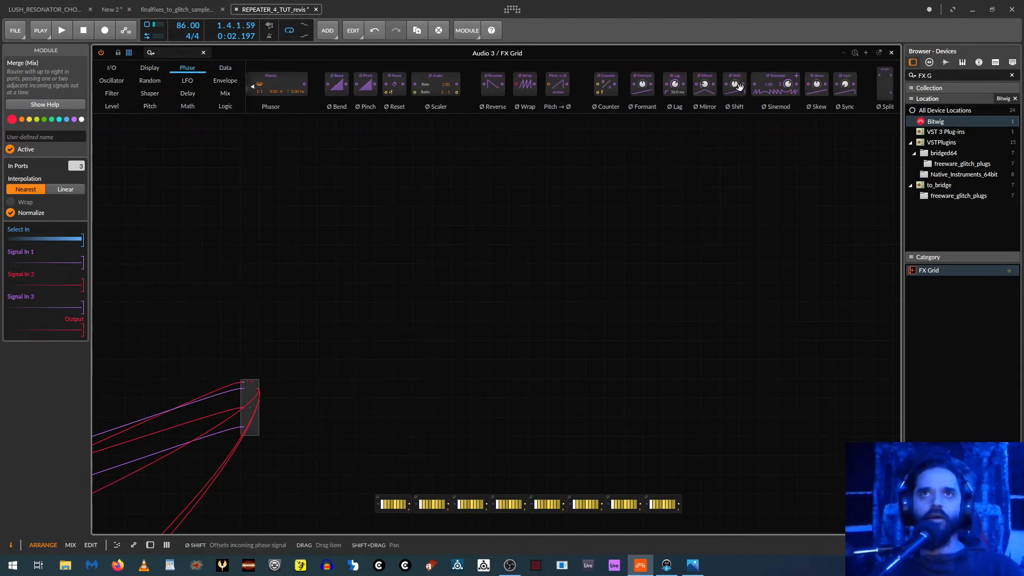
pyautogui.moveTo(738, 89); pyautogui.dragTo(389, 251)
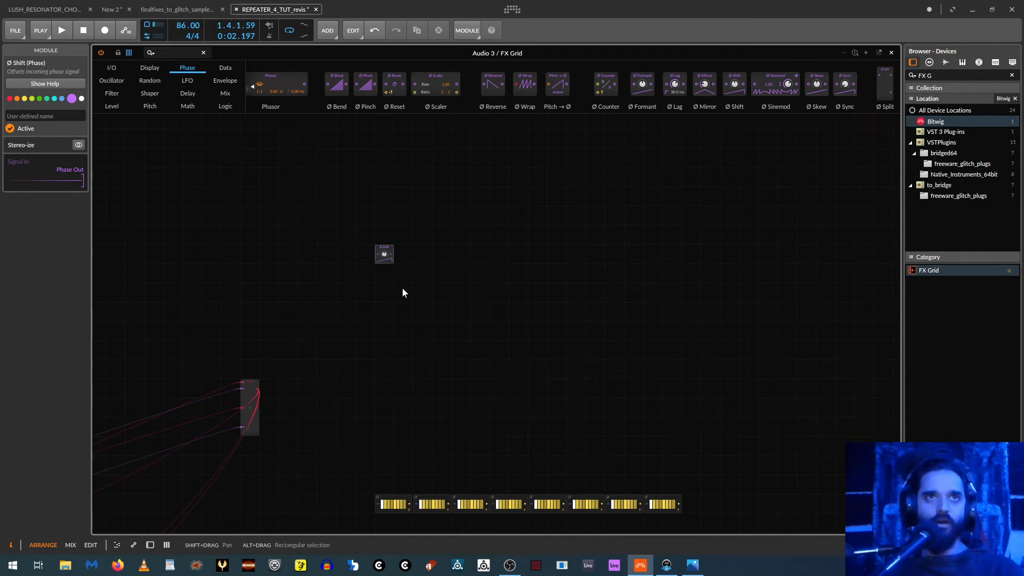
pyautogui.scroll(1, 402, 287)
pyautogui.moveTo(274, 245); pyautogui.dragTo(441, 304)
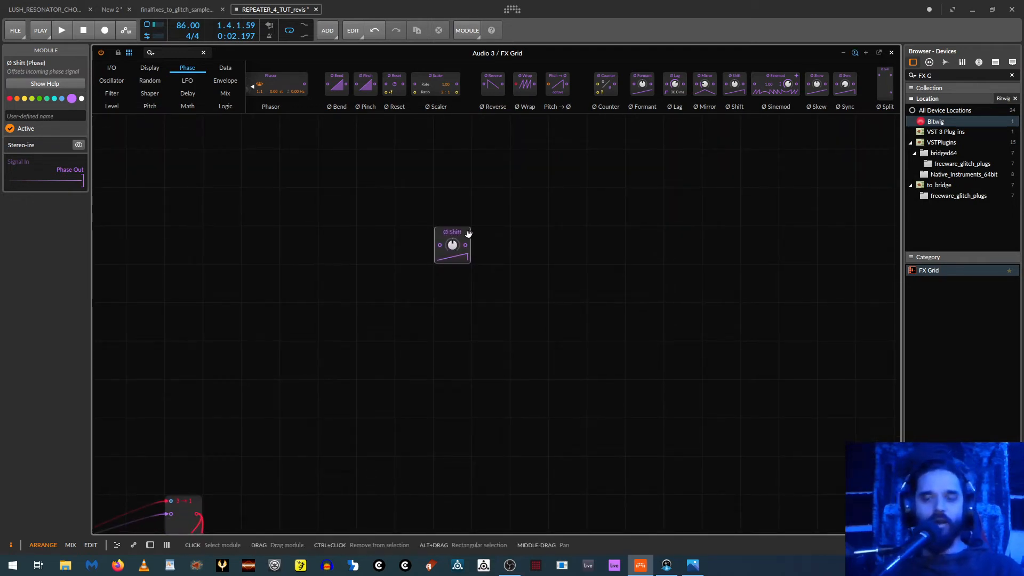
# Duplicate the Ø Shift module repeatedly to build a vertical column of eight stacked Ø Shift modules
pyautogui.moveTo(457, 233)
pyautogui.mouseDown()
pyautogui.moveTo(452, 208)
pyautogui.moveTo(449, 246)
pyautogui.mouseUp()
pyautogui.moveTo(424, 172); pyautogui.dragTo(474, 260)
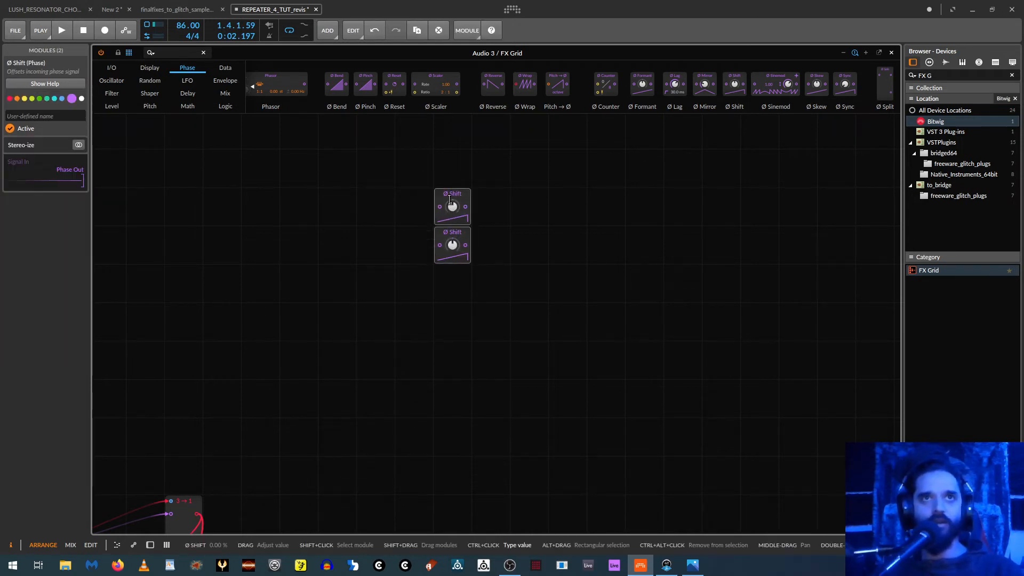
pyautogui.keyDown('ctrl'); pyautogui.moveTo(452, 218); pyautogui.dragTo(448, 295); pyautogui.keyUp('ctrl')
pyautogui.moveTo(414, 190); pyautogui.dragTo(477, 348)
pyautogui.keyDown('ctrl'); pyautogui.moveTo(436, 207); pyautogui.dragTo(436, 360); pyautogui.keyUp('ctrl')
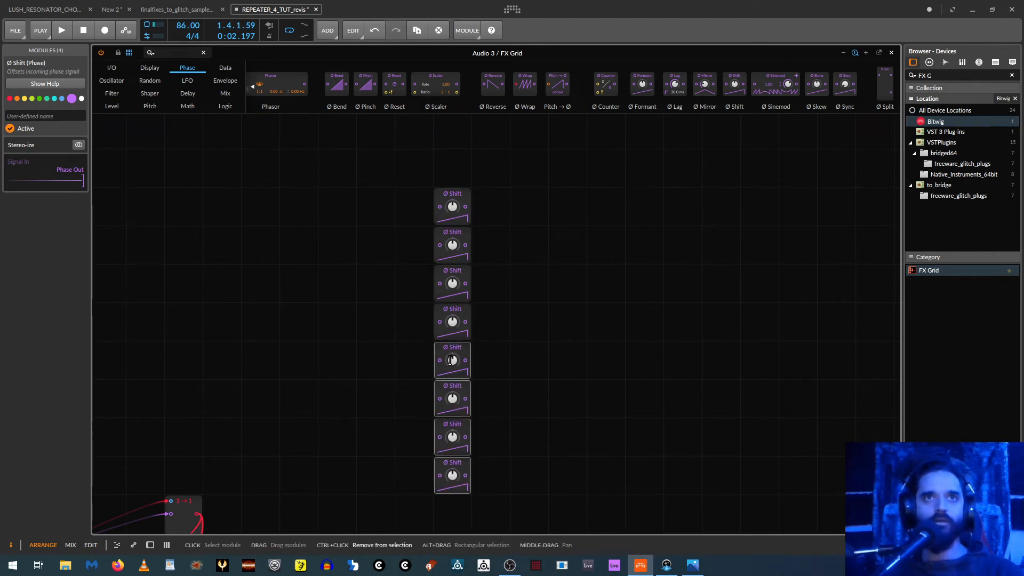
# Give the second and third Ø Shift modules in the column progressively larger phase shifts, leaving the first one unshifted
pyautogui.click(451, 193)
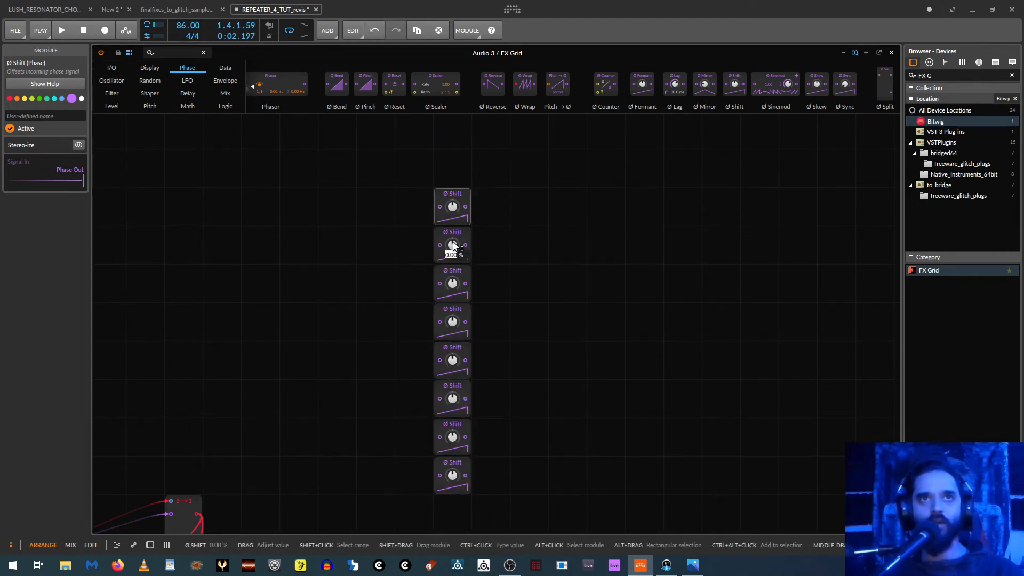
pyautogui.moveTo(454, 246); pyautogui.dragTo(454, 245)
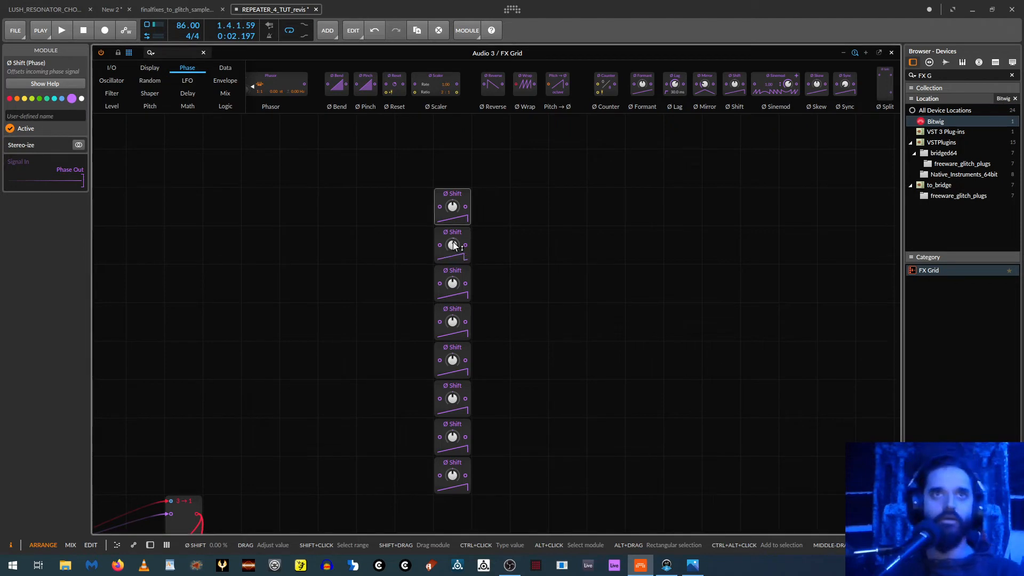
pyautogui.moveTo(453, 285); pyautogui.dragTo(453, 285)
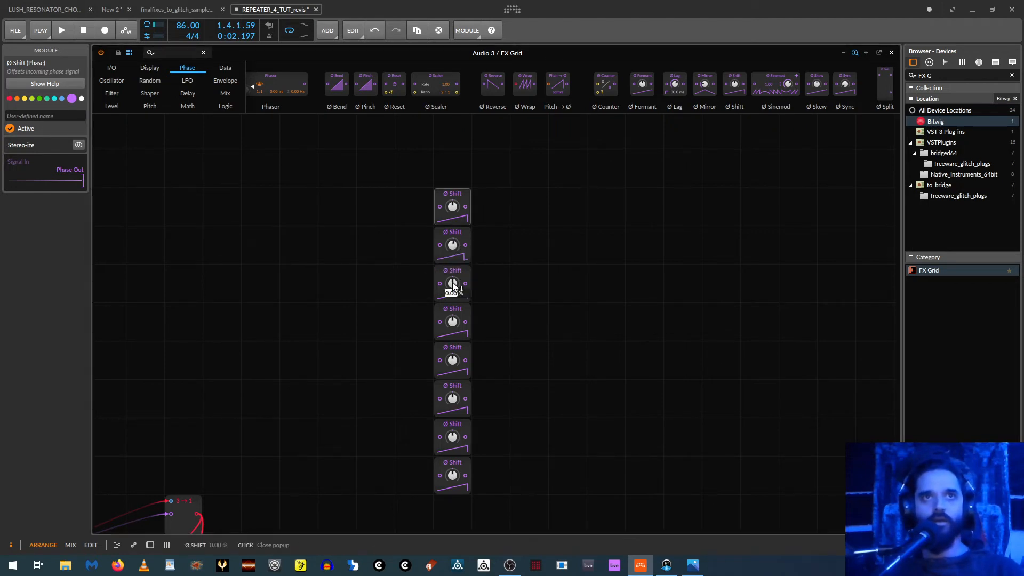
pyautogui.press('Return')
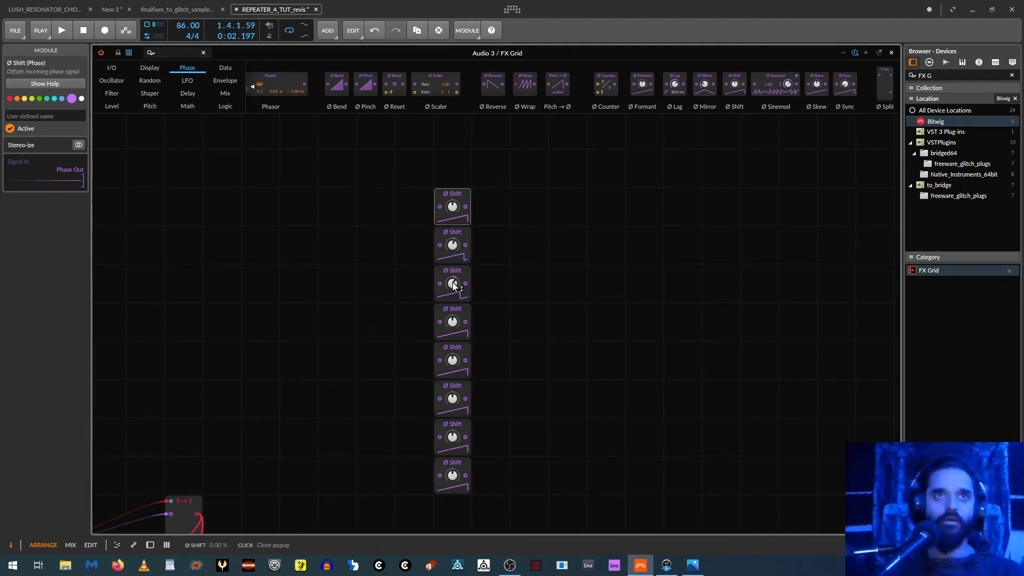
# Set the fourth Ø Shift module to 37.5 % and the fifth to 50 %
pyautogui.keyDown('ctrl'); pyautogui.click(452, 325); pyautogui.keyUp('ctrl')
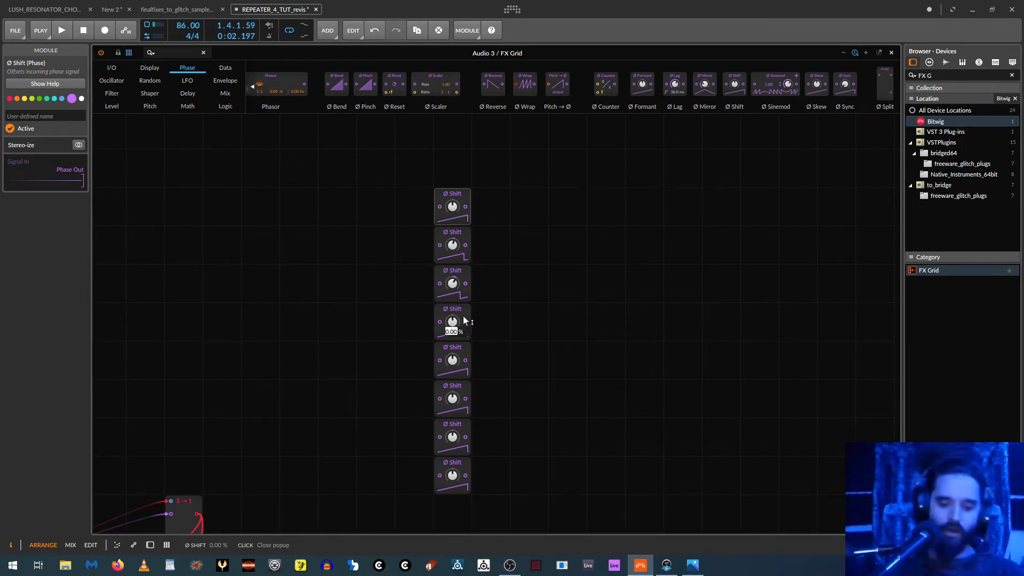
pyautogui.write('37.5')
pyautogui.press('Return')
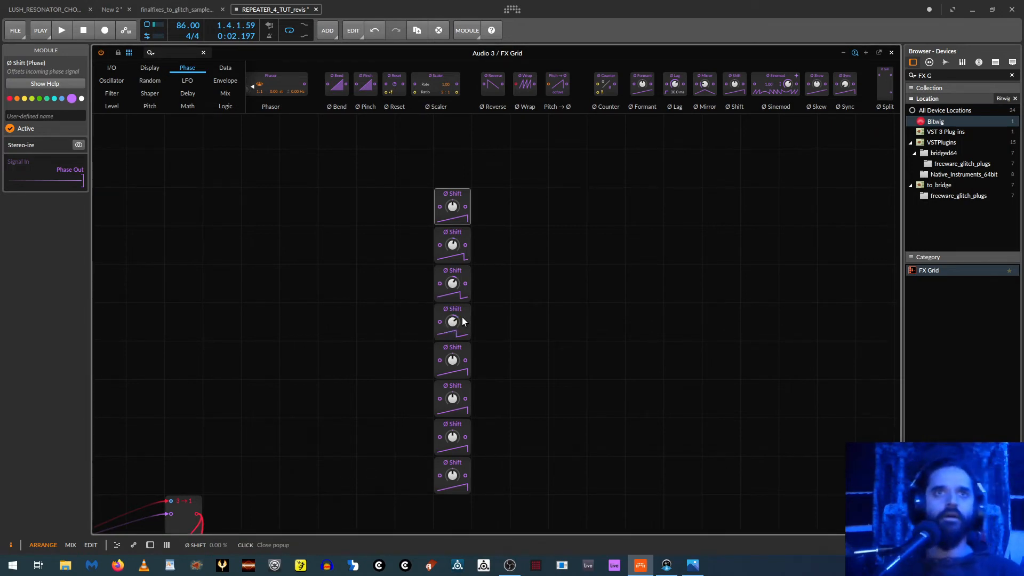
pyautogui.keyDown('ctrl'); pyautogui.click(452, 360); pyautogui.keyUp('ctrl')
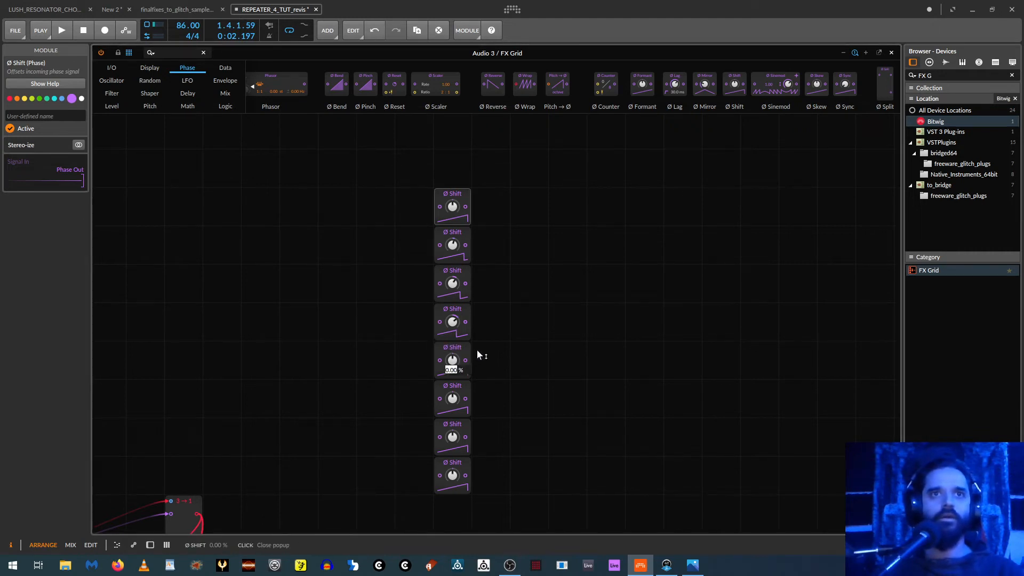
pyautogui.write('50')
pyautogui.press('Return')
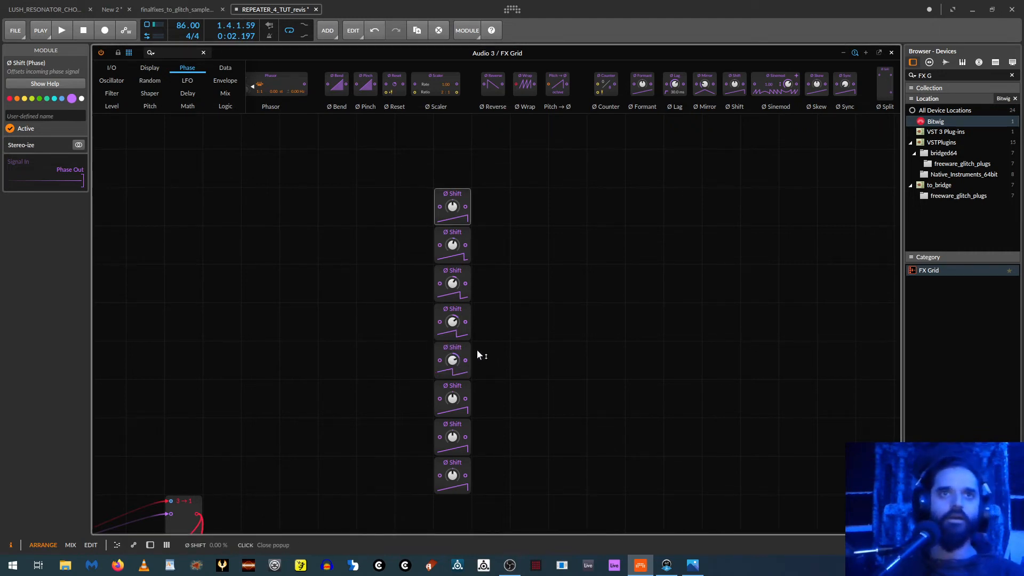
# Set the sixth, seventh and eighth Ø Shift modules to progressively larger phase shifts, continuing the column's 12.5 % increments from 62.5 %
pyautogui.keyDown('ctrl'); pyautogui.click(452, 399); pyautogui.keyUp('ctrl')
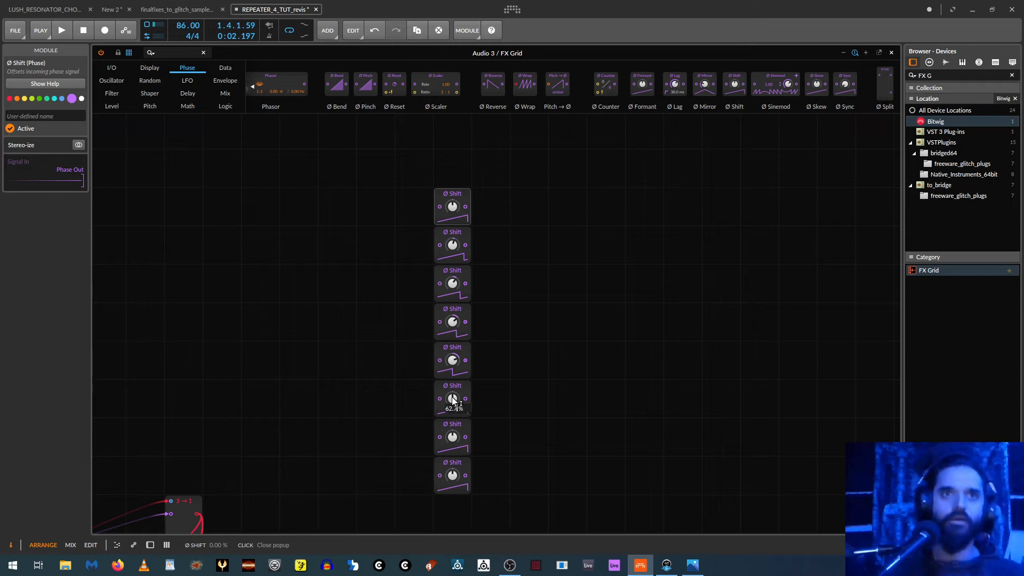
pyautogui.press('Return')
pyautogui.keyDown('ctrl'); pyautogui.click(454, 438); pyautogui.keyUp('ctrl')
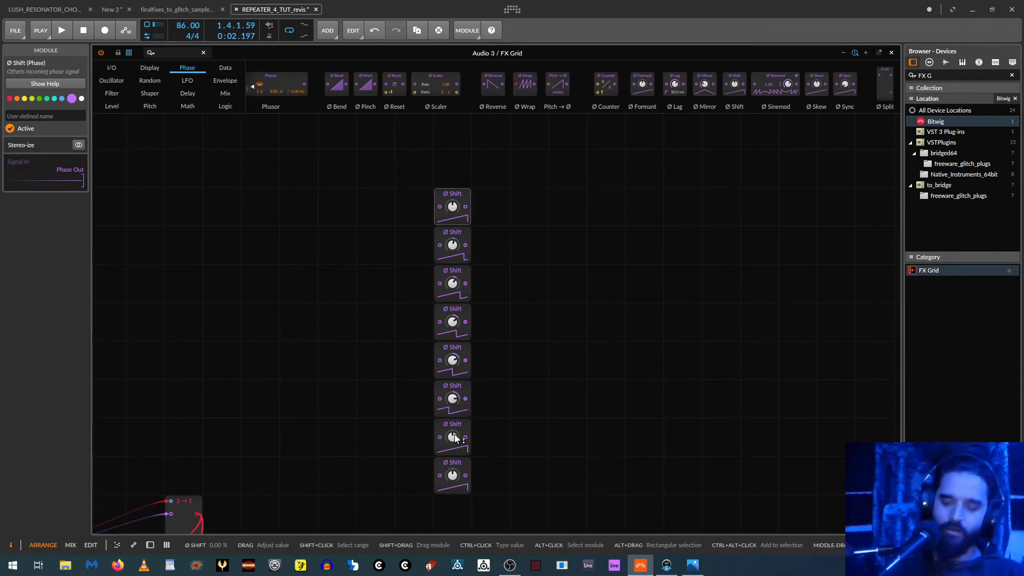
pyautogui.press('Return')
pyautogui.click(451, 469)
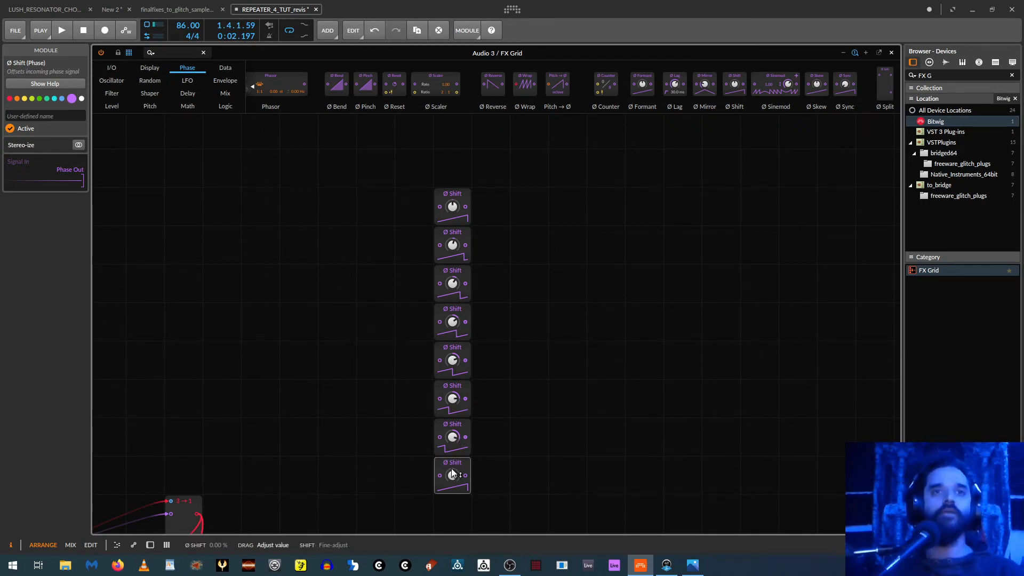
pyautogui.keyDown('ctrl'); pyautogui.click(451, 468); pyautogui.keyUp('ctrl')
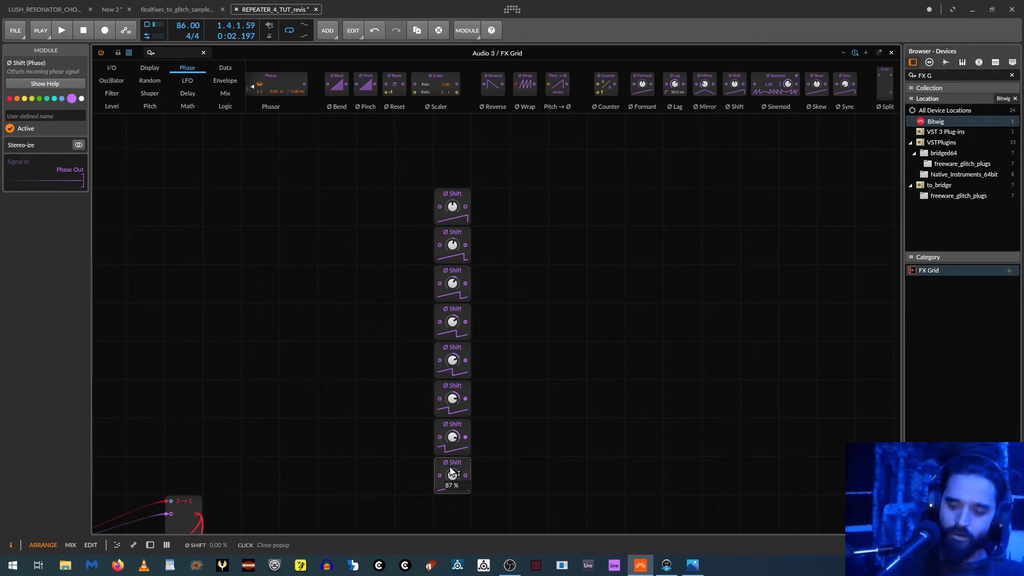
pyautogui.press('Return')
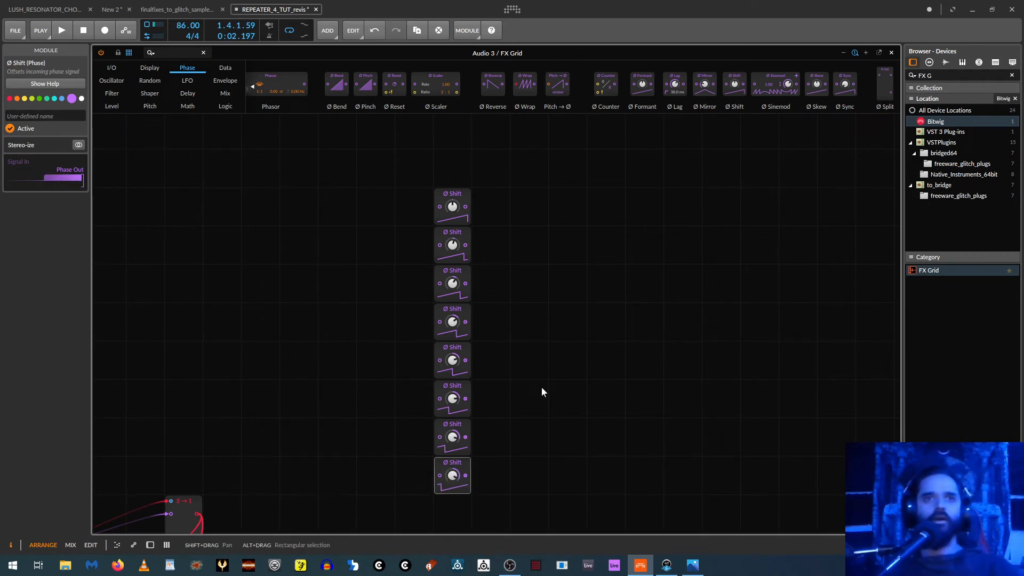
# Add a ≤ comparator beside the Ø Shift column and duplicate it into a column of eight, one per row
pyautogui.moveTo(523, 288); pyautogui.dragTo(484, 265)
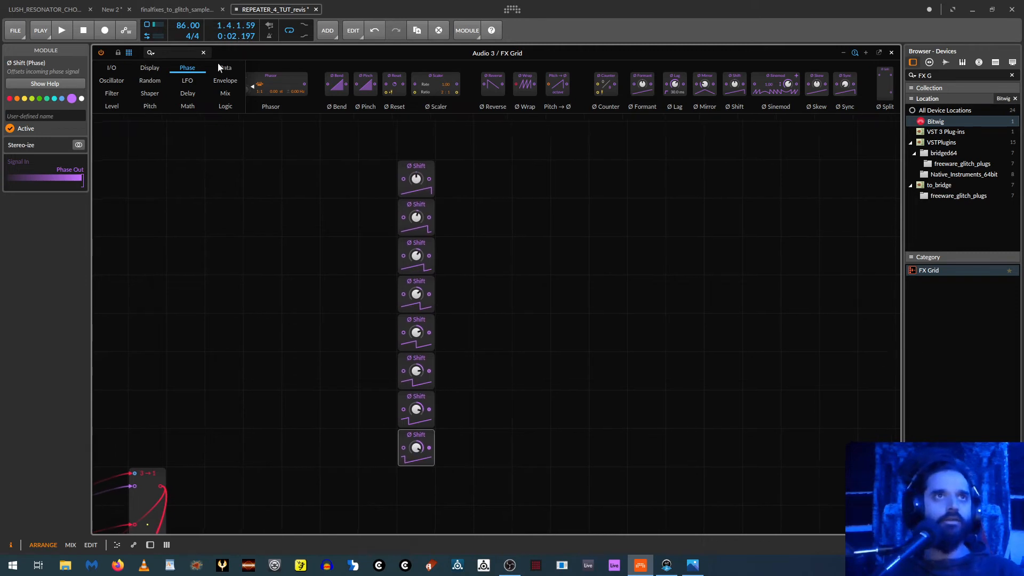
pyautogui.click(224, 105)
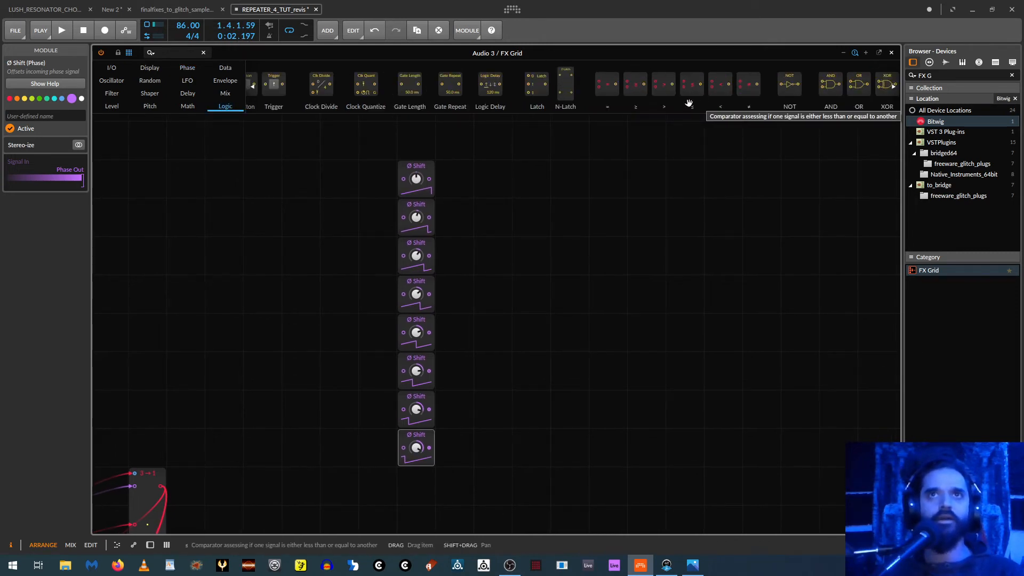
pyautogui.moveTo(689, 103); pyautogui.dragTo(491, 196)
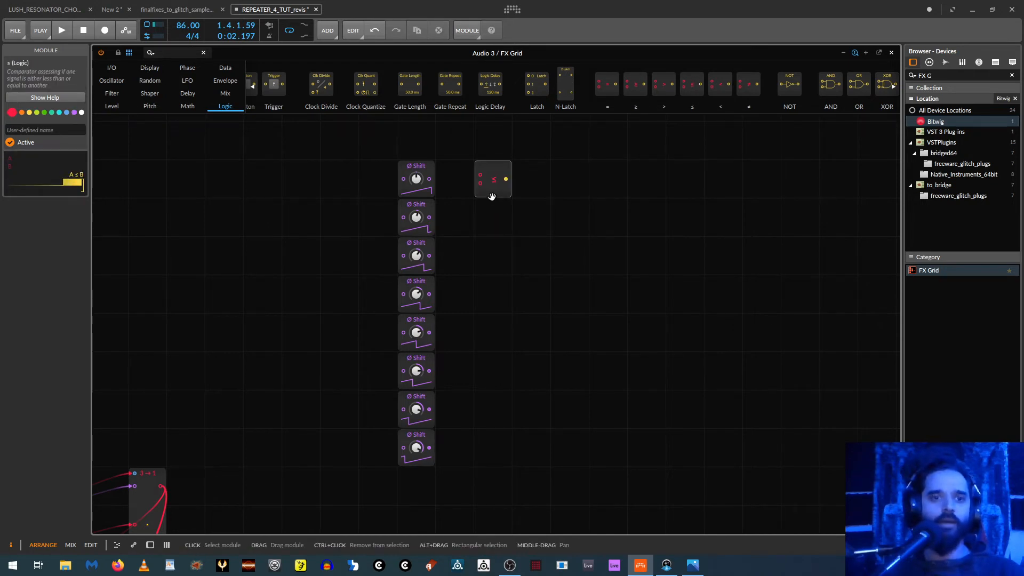
pyautogui.hotkey('ctrl', 'd')
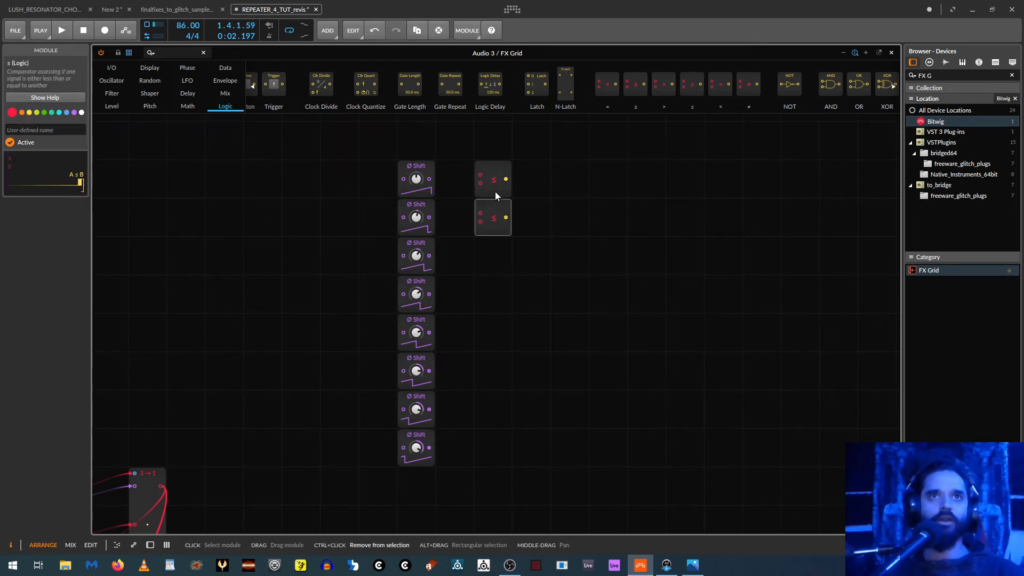
pyautogui.keyDown('shift'); pyautogui.click(482, 176); pyautogui.keyUp('shift')
pyautogui.hotkey('ctrl', 'd')
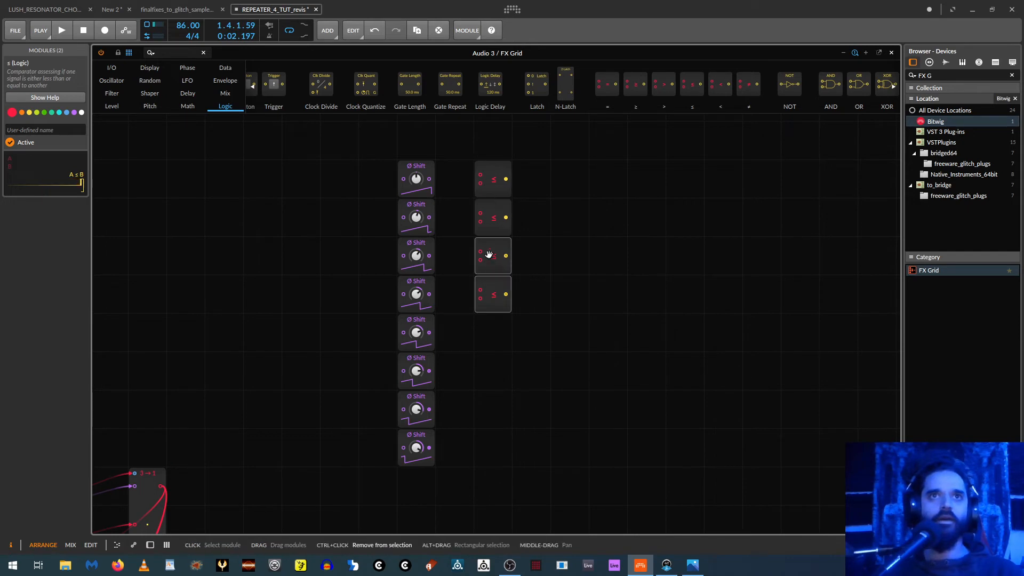
pyautogui.moveTo(490, 148); pyautogui.dragTo(499, 324)
pyautogui.moveTo(496, 203); pyautogui.dragTo(507, 340)
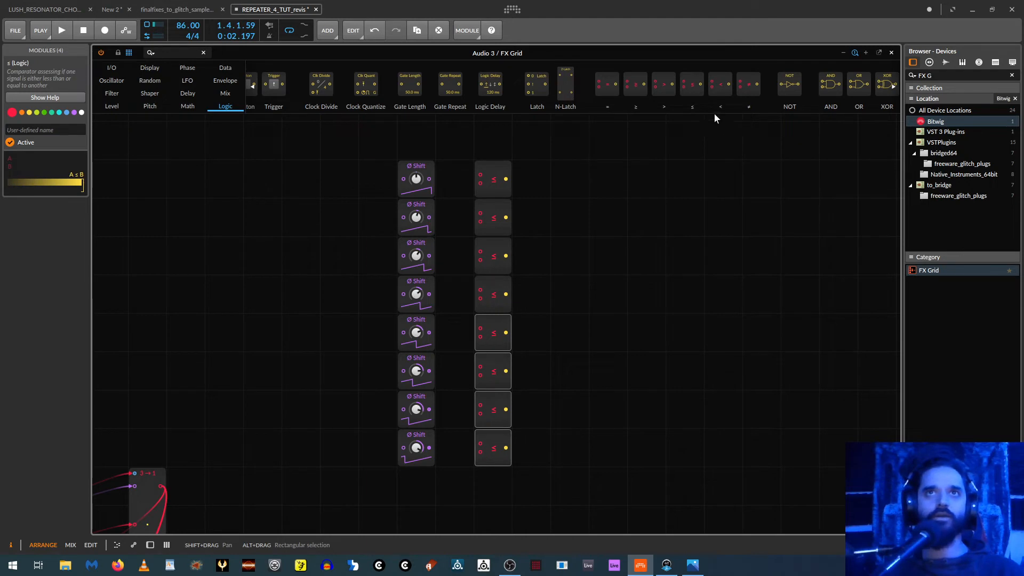
# Build a column of eight > comparators beside the ≤ column, one per row
pyautogui.moveTo(664, 84); pyautogui.dragTo(569, 204)
pyautogui.moveTo(559, 142); pyautogui.dragTo(571, 259)
pyautogui.moveTo(565, 169); pyautogui.dragTo(564, 270)
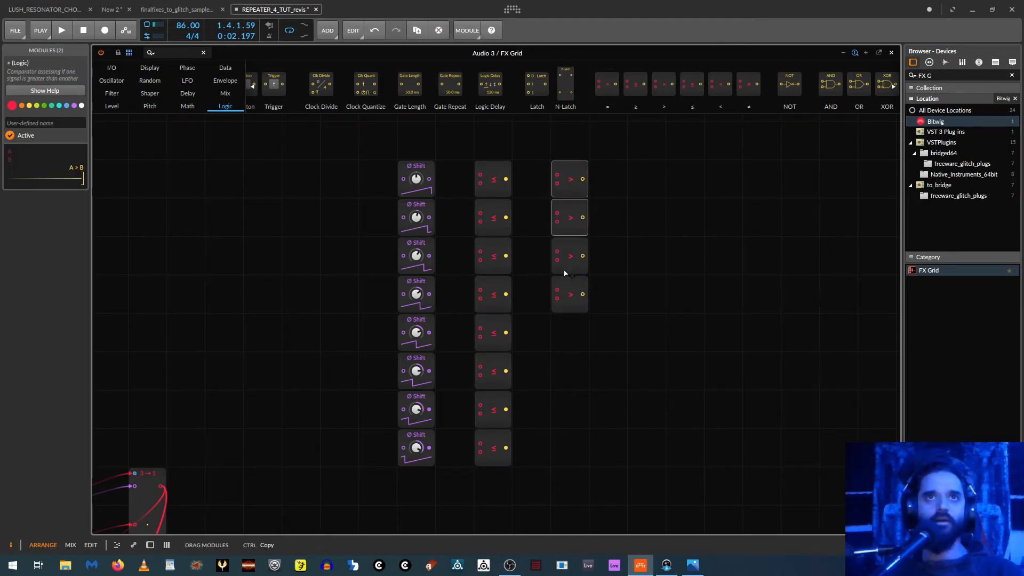
pyautogui.moveTo(570, 139); pyautogui.dragTo(573, 326)
pyautogui.moveTo(565, 176); pyautogui.dragTo(583, 343)
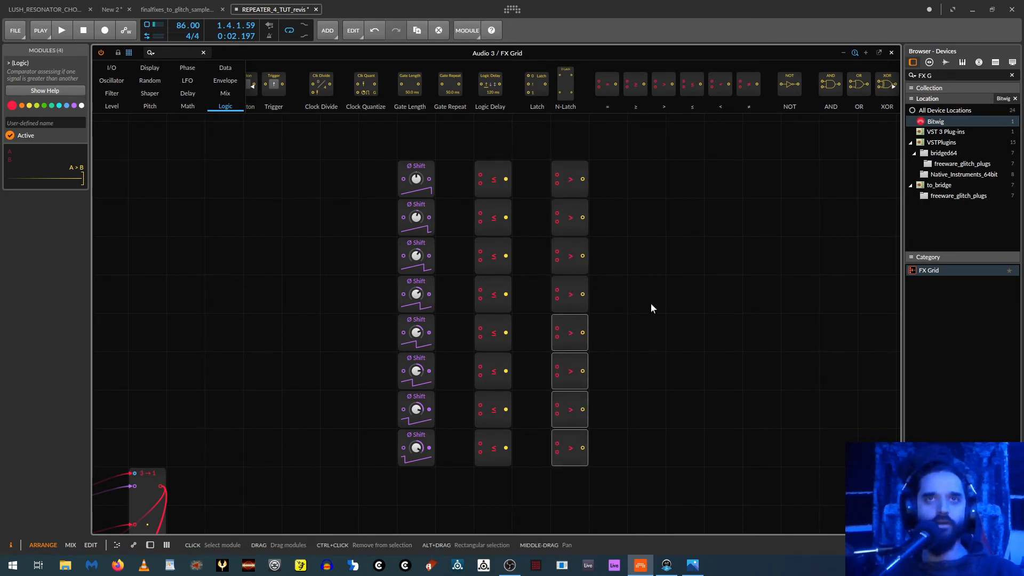
# Build a column of eight AND modules beside the > comparators, one per row
pyautogui.moveTo(830, 84); pyautogui.dragTo(650, 201)
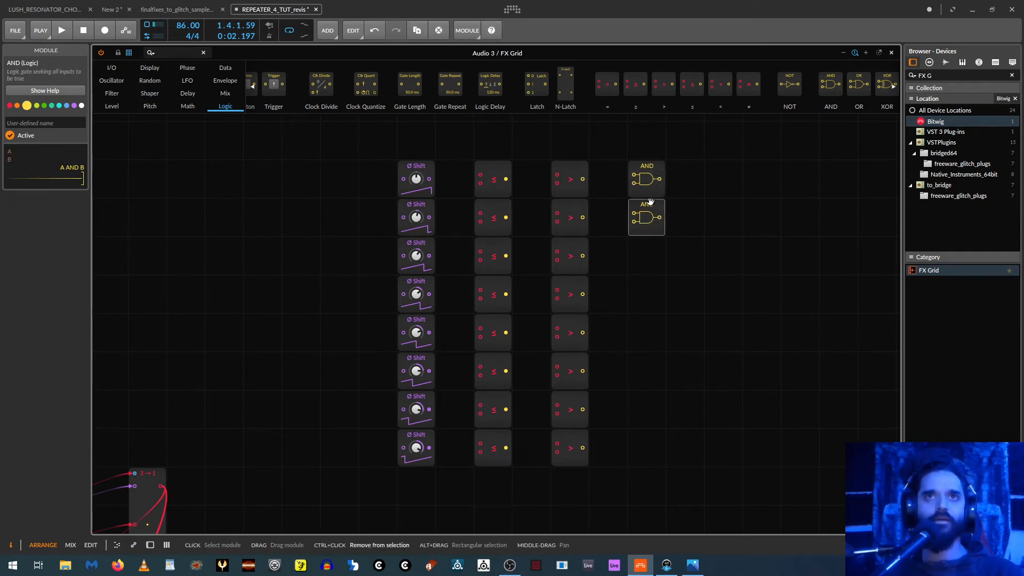
pyautogui.moveTo(637, 154); pyautogui.dragTo(650, 238)
pyautogui.moveTo(648, 171); pyautogui.dragTo(654, 256)
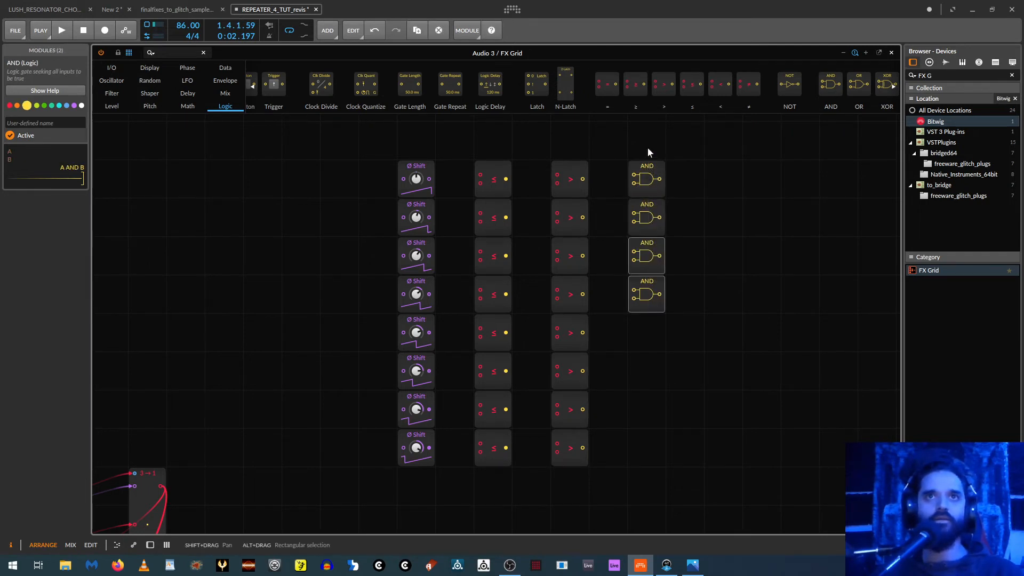
pyautogui.moveTo(647, 152); pyautogui.dragTo(646, 279)
pyautogui.moveTo(631, 168); pyautogui.dragTo(642, 327)
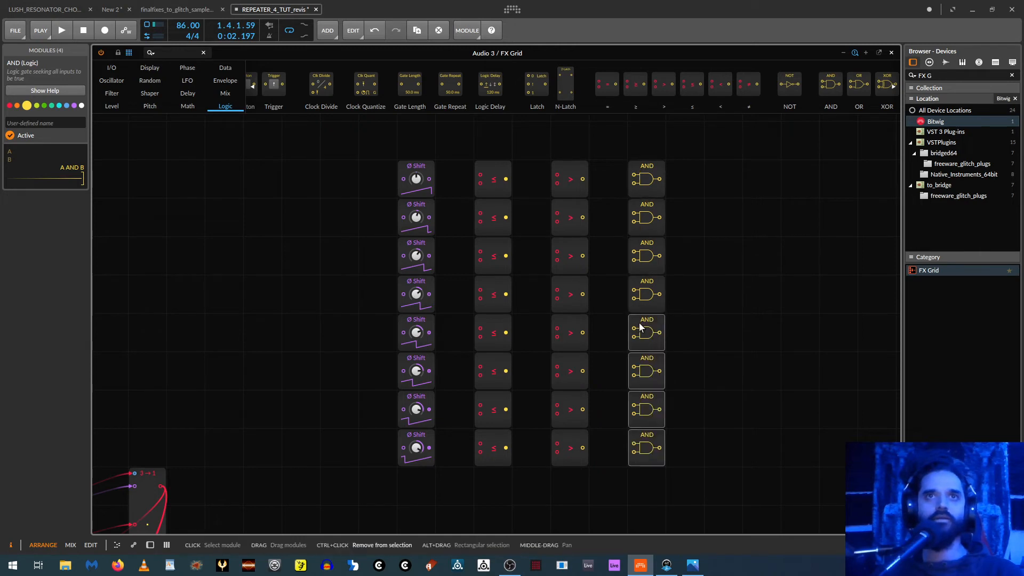
# Find the Select module and place a column of eight beside the AND modules
pyautogui.click(169, 51)
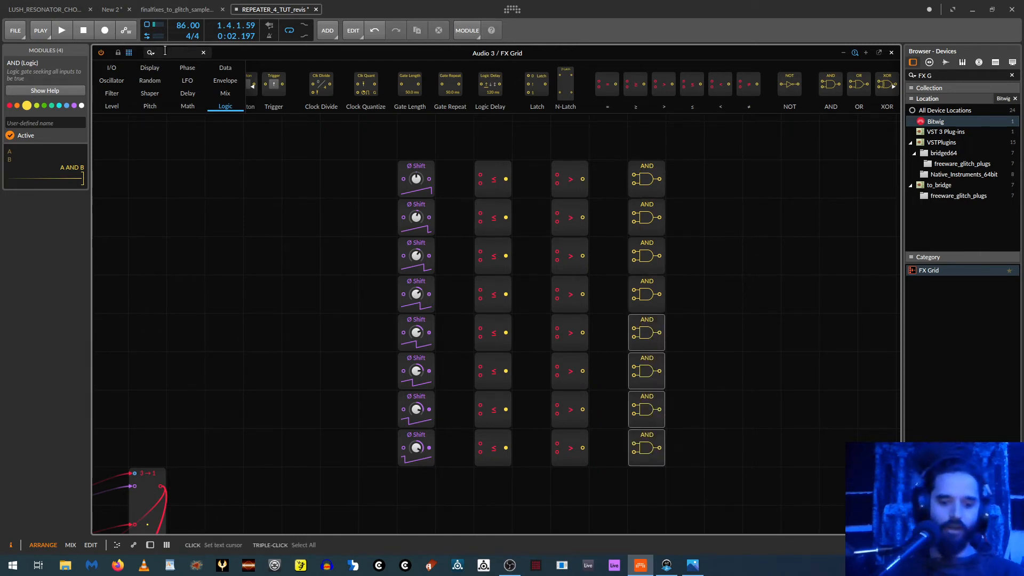
pyautogui.write('SELE')
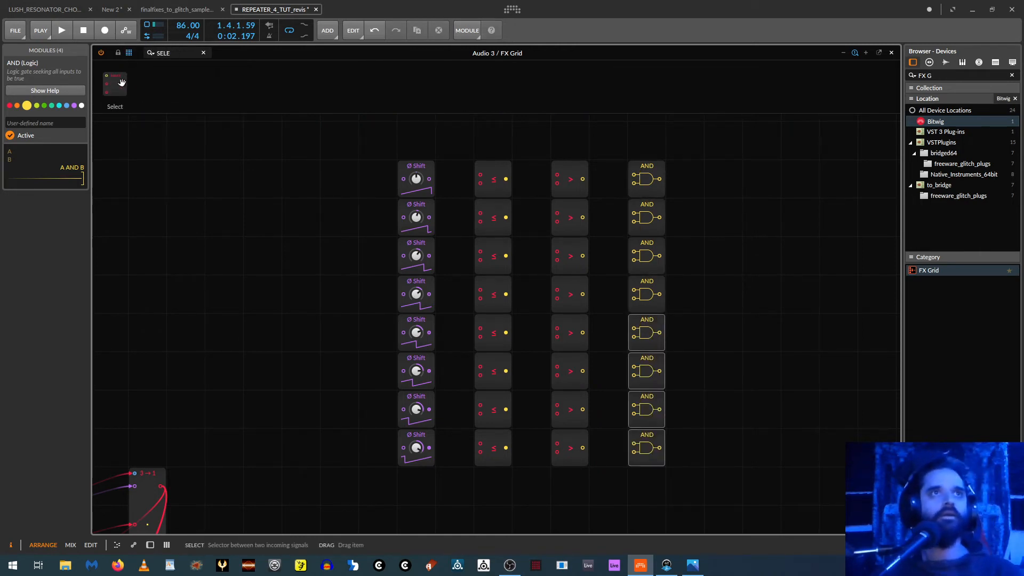
pyautogui.moveTo(122, 82); pyautogui.dragTo(724, 218)
pyautogui.moveTo(723, 218); pyautogui.dragTo(724, 453)
# Connect each of the eight Ø Shift outputs to the first input of the ≤ comparator in its row
pyautogui.moveTo(777, 391); pyautogui.dragTo(770, 422)
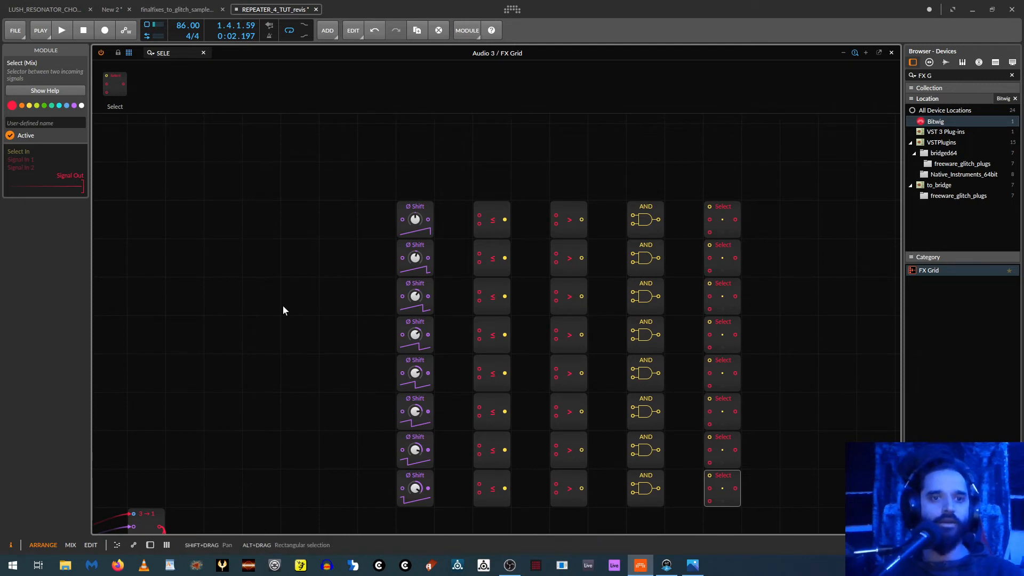
pyautogui.moveTo(427, 219); pyautogui.dragTo(478, 215)
pyautogui.moveTo(427, 258); pyautogui.dragTo(479, 253)
pyautogui.moveTo(428, 295); pyautogui.dragTo(479, 292)
pyautogui.moveTo(428, 334); pyautogui.dragTo(479, 330)
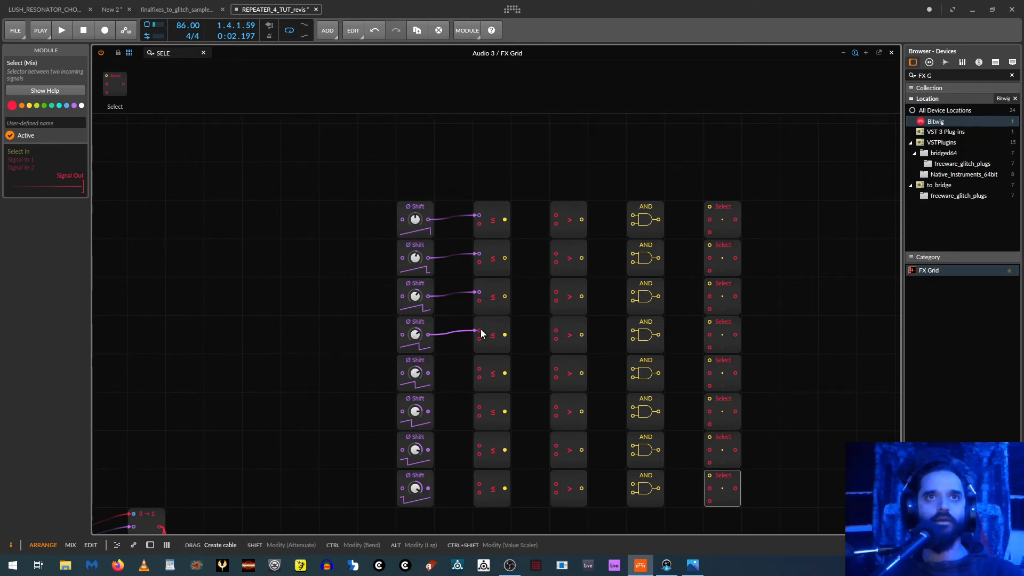
pyautogui.moveTo(428, 373); pyautogui.dragTo(479, 368)
pyautogui.moveTo(428, 411); pyautogui.dragTo(479, 407)
pyautogui.moveTo(428, 449); pyautogui.dragTo(478, 445)
pyautogui.moveTo(428, 488); pyautogui.dragTo(479, 484)
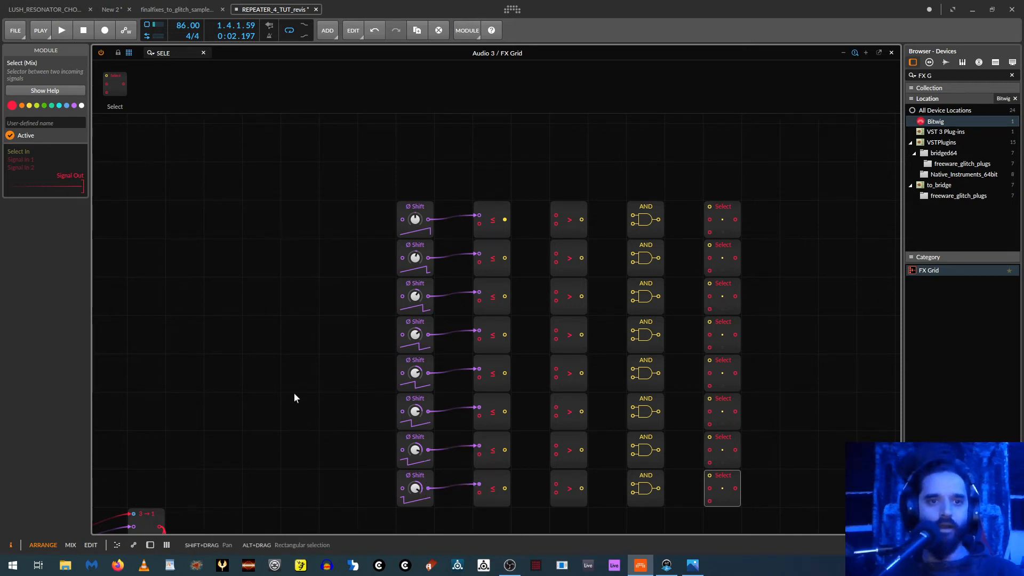
# Connect the three-input Merge module's output to the second input of all eight ≤ comparators
pyautogui.moveTo(278, 386); pyautogui.dragTo(365, 336)
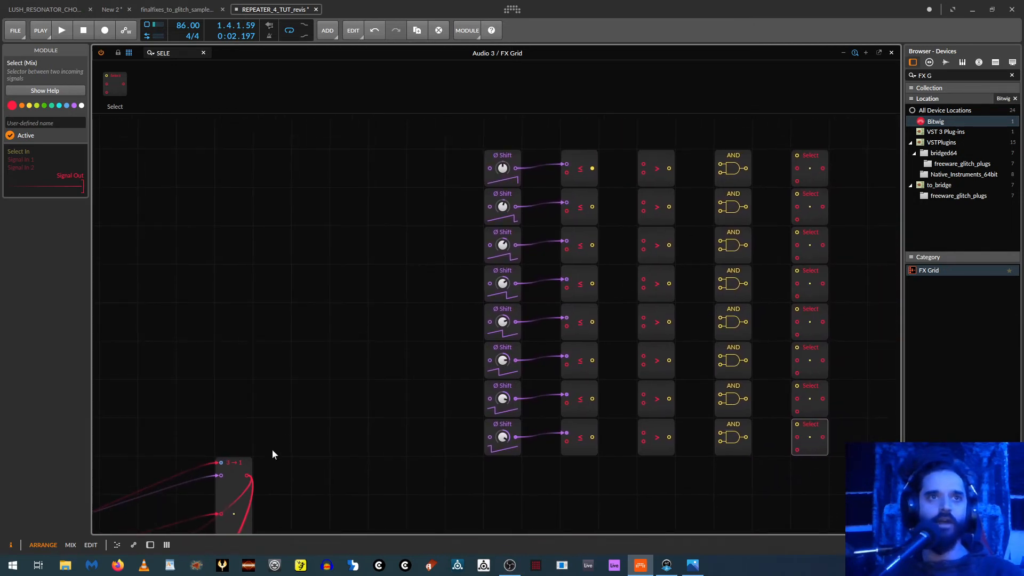
pyautogui.moveTo(245, 476); pyautogui.dragTo(566, 172)
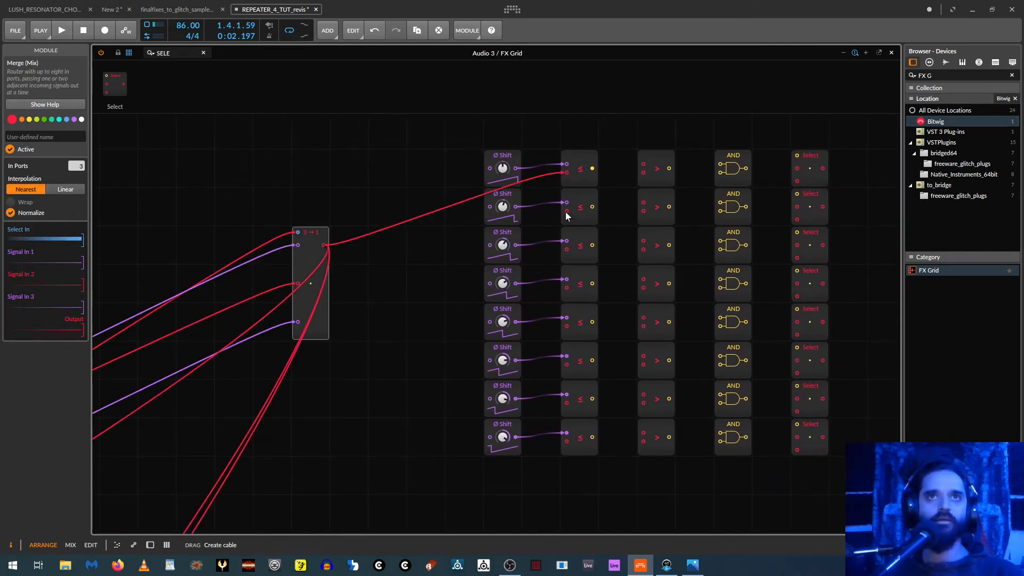
pyautogui.moveTo(565, 211); pyautogui.dragTo(566, 249)
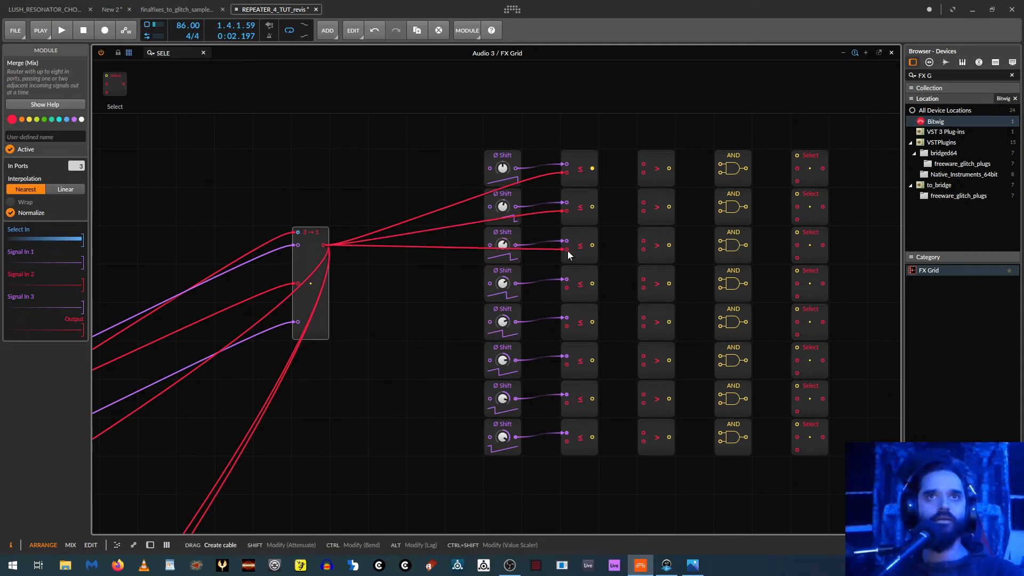
pyautogui.moveTo(566, 288); pyautogui.dragTo(567, 326)
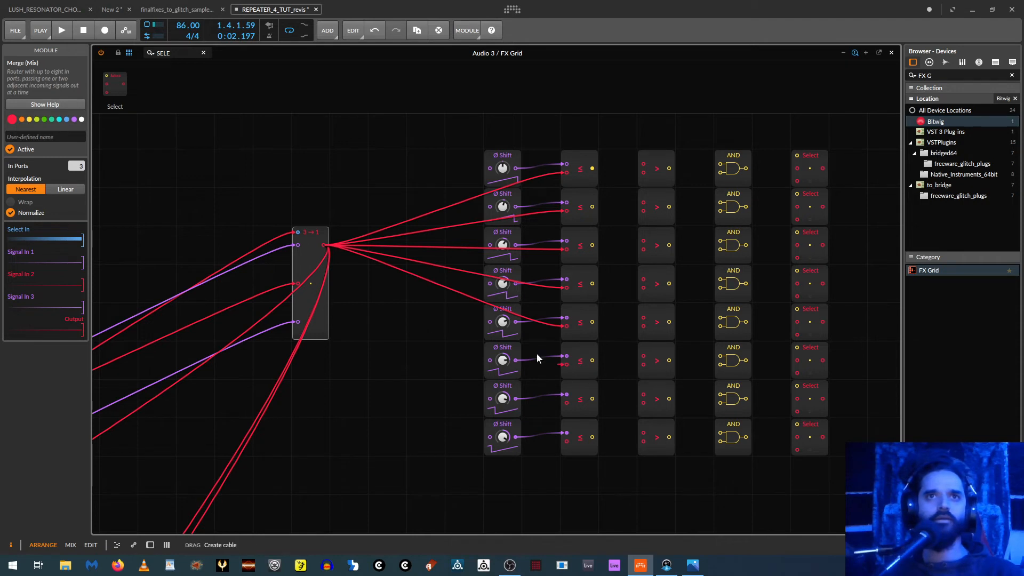
pyautogui.moveTo(537, 357); pyautogui.dragTo(564, 401)
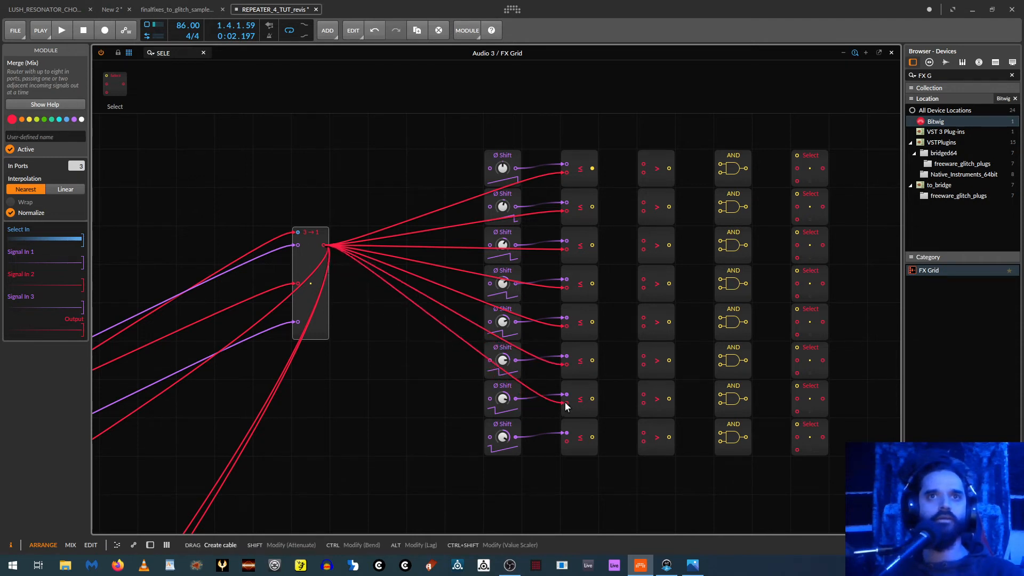
pyautogui.moveTo(566, 441); pyautogui.dragTo(319, 245)
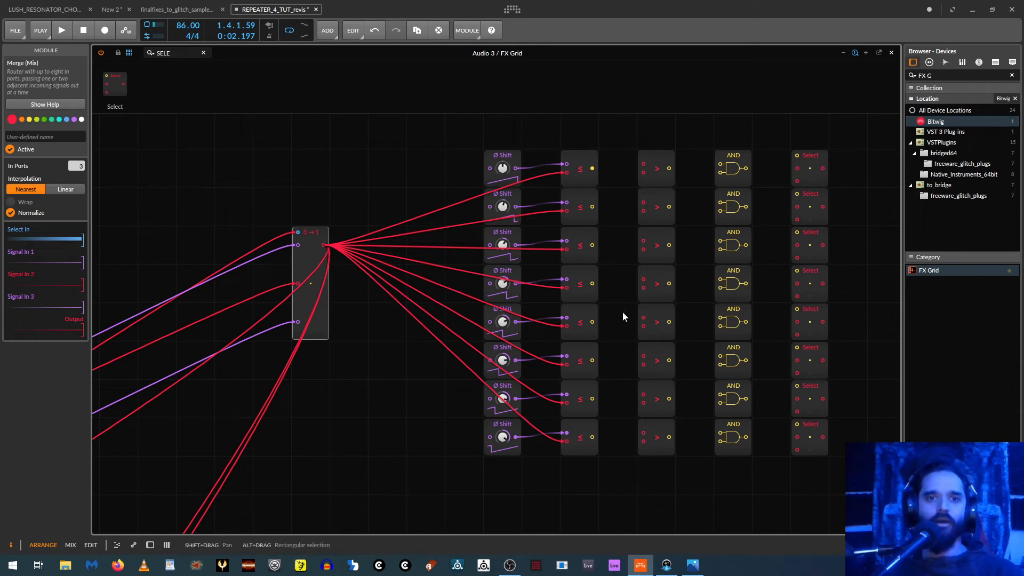
# Connect the Merge module's output to the first input of all eight > comparators
pyautogui.click(664, 159)
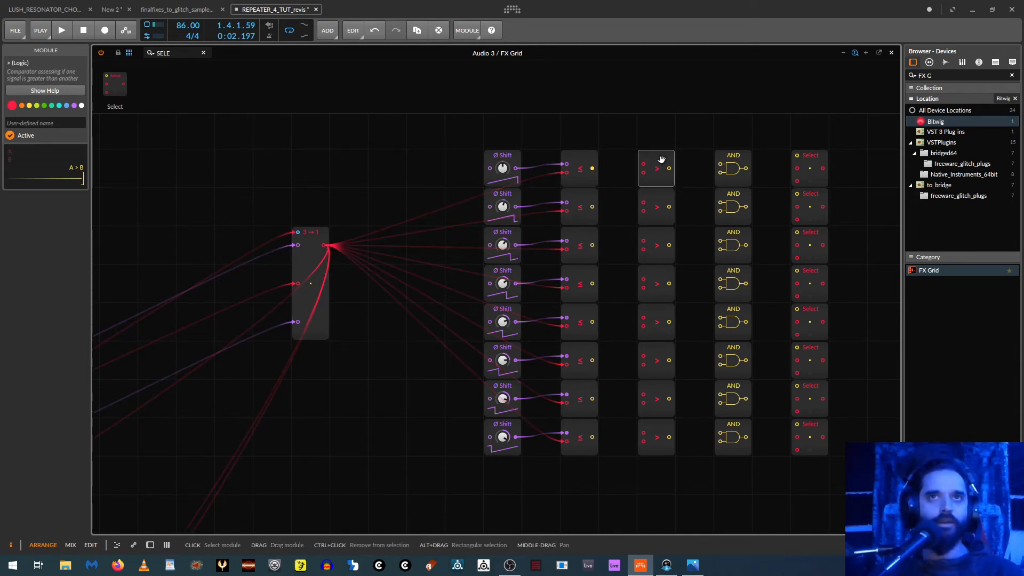
pyautogui.moveTo(643, 164); pyautogui.dragTo(643, 202)
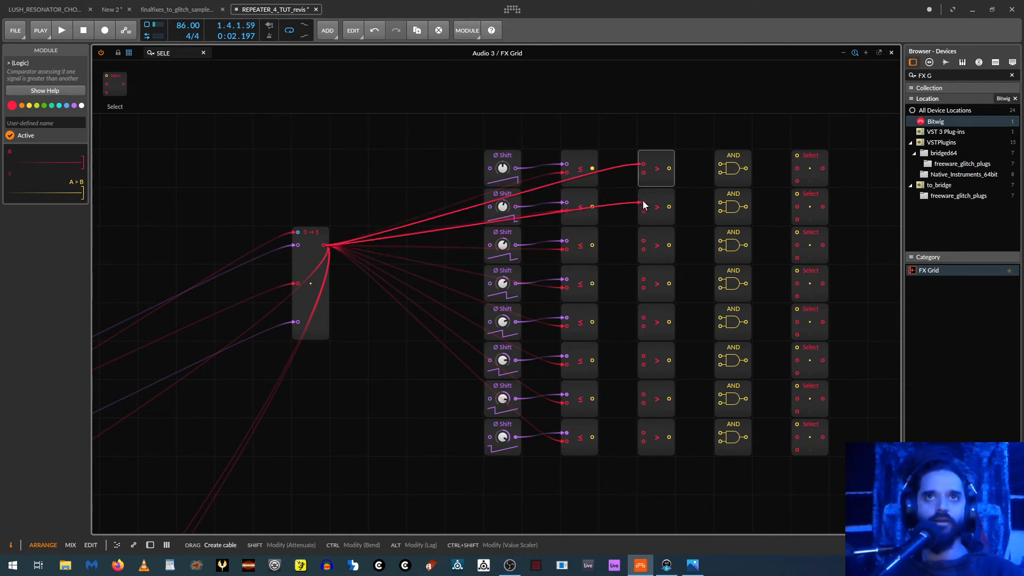
pyautogui.moveTo(643, 241); pyautogui.dragTo(643, 278)
pyautogui.moveTo(643, 315); pyautogui.dragTo(643, 356)
pyautogui.moveTo(643, 395); pyautogui.dragTo(644, 433)
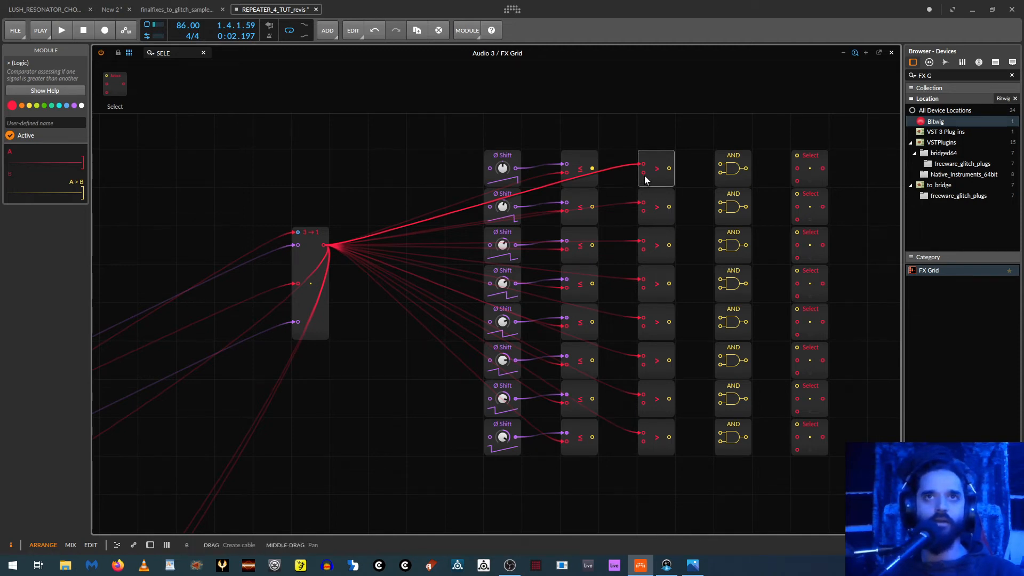
# Feed each > comparator's second input from the ≤ output one row below, and the last one from a new Ø Shift module
pyautogui.moveTo(643, 172); pyautogui.dragTo(594, 436)
pyautogui.click(164, 52)
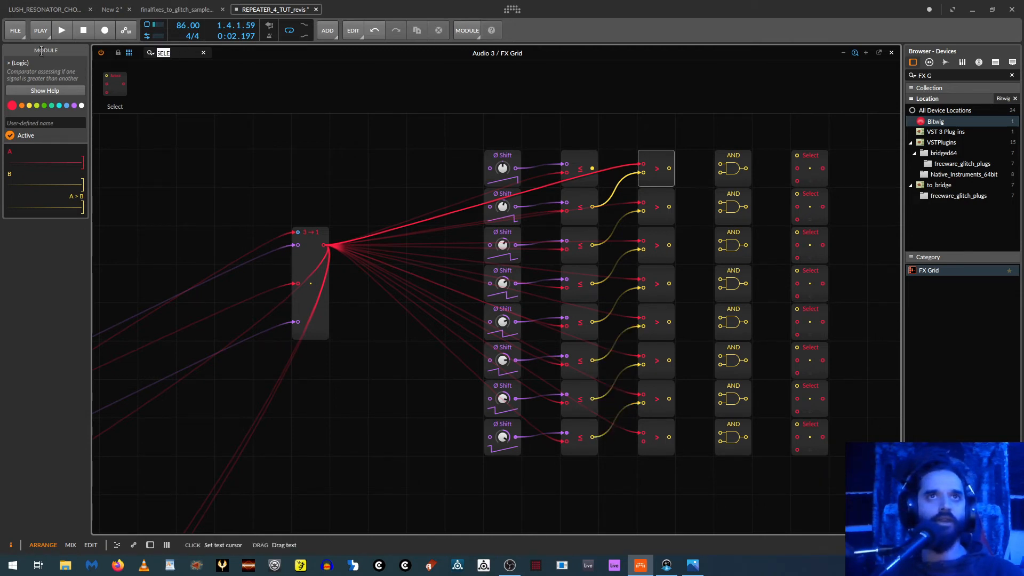
pyautogui.write('SHIF')
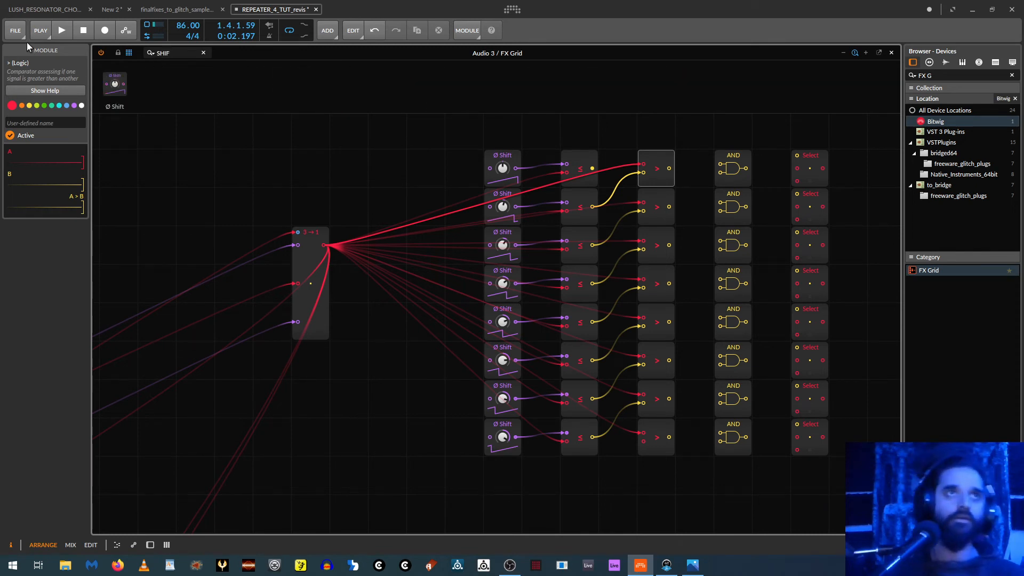
pyautogui.moveTo(115, 84); pyautogui.dragTo(641, 443)
# Connect the ≤ and > outputs of each of the eight rows to the two inputs of that row's AND module
pyautogui.moveTo(693, 469); pyautogui.dragTo(670, 491)
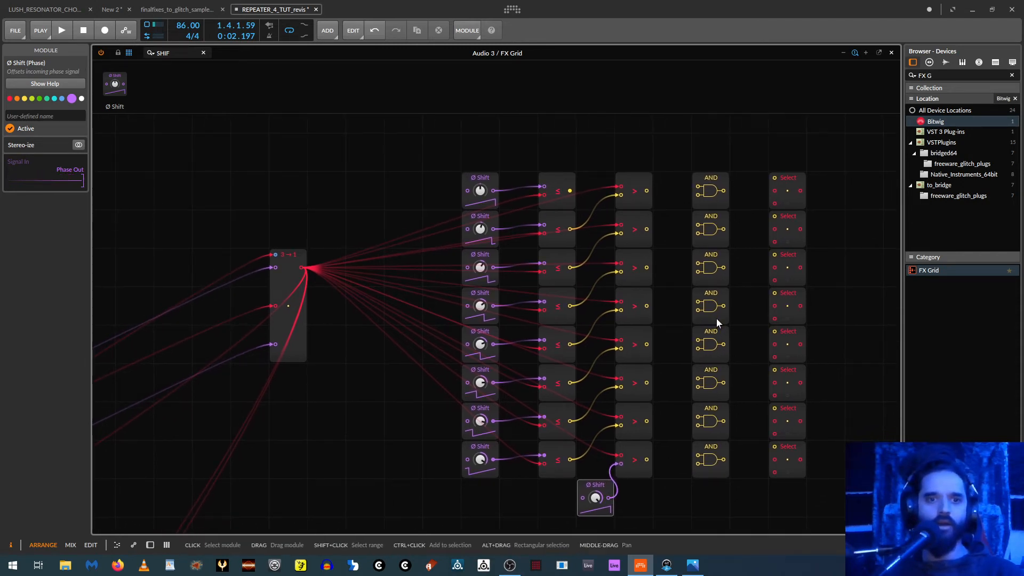
pyautogui.moveTo(570, 191); pyautogui.dragTo(700, 192)
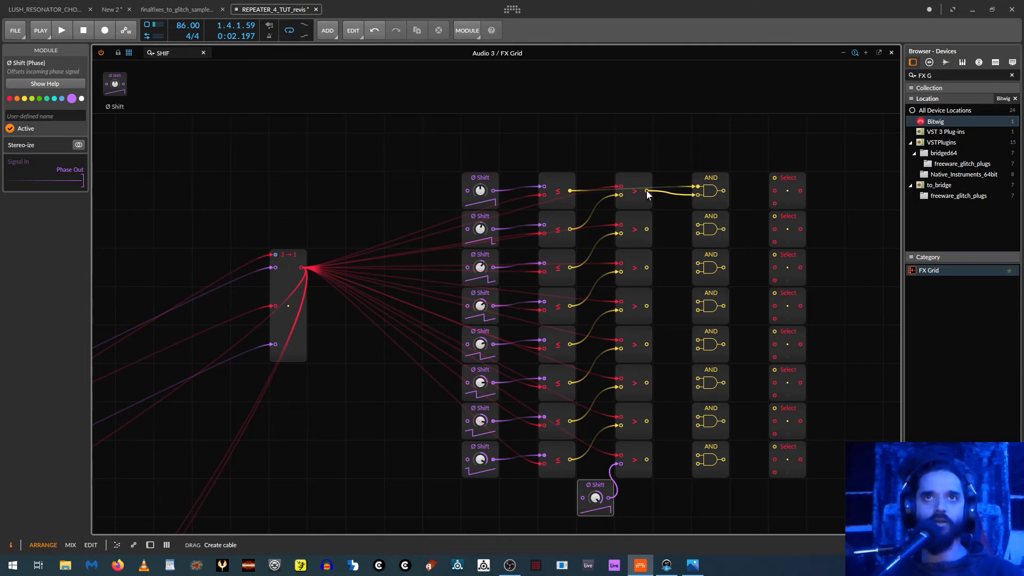
pyautogui.moveTo(645, 230); pyautogui.dragTo(696, 226)
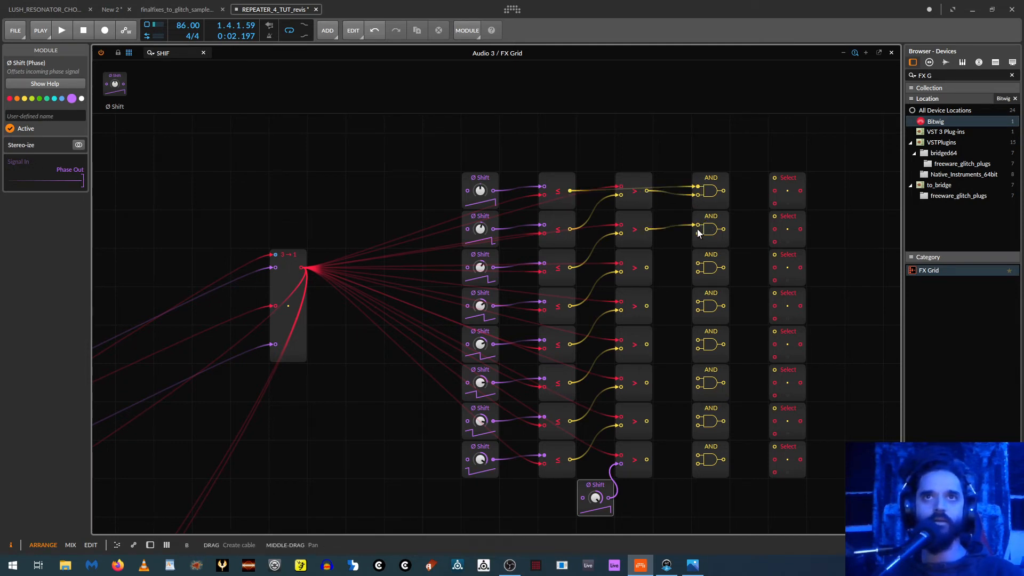
pyautogui.hotkey('ctrl', 'z')
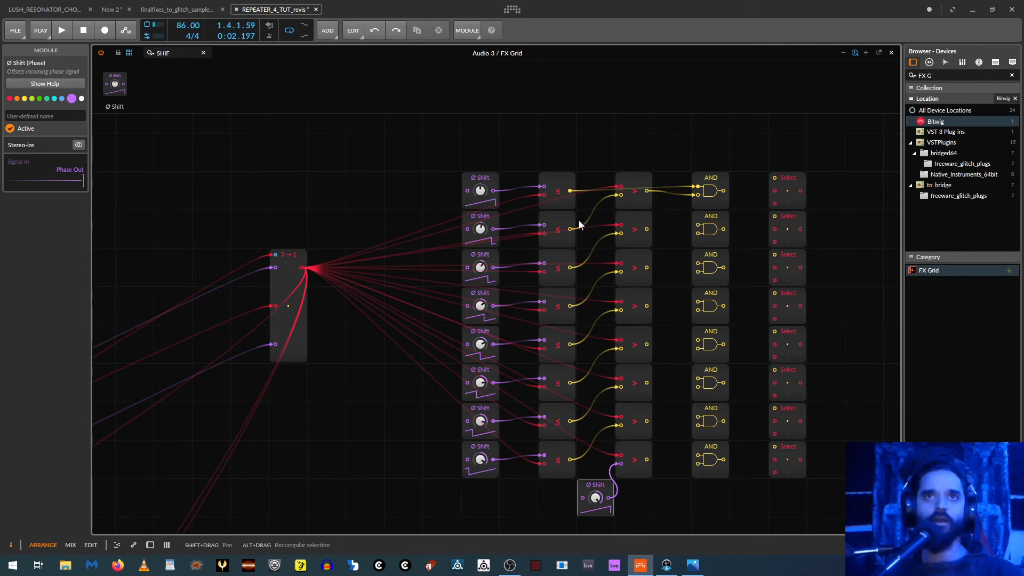
pyautogui.moveTo(569, 229); pyautogui.dragTo(697, 232)
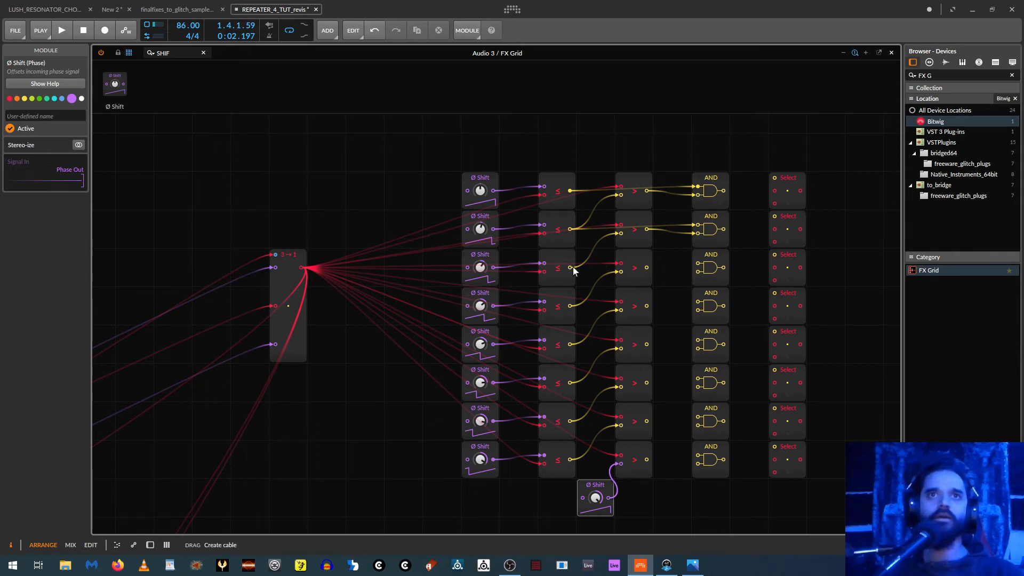
pyautogui.moveTo(569, 267); pyautogui.dragTo(696, 271)
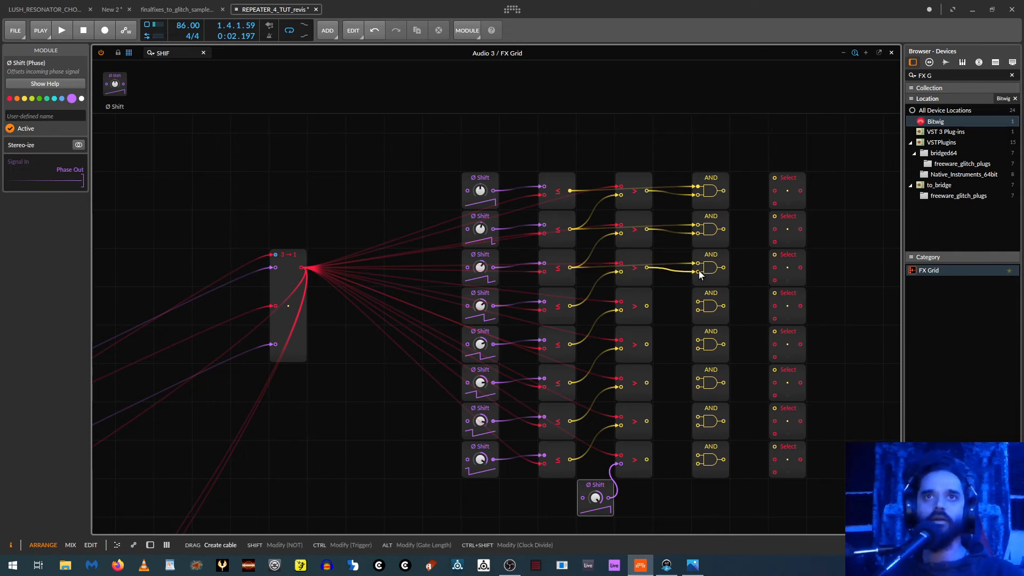
pyautogui.moveTo(570, 305); pyautogui.dragTo(696, 309)
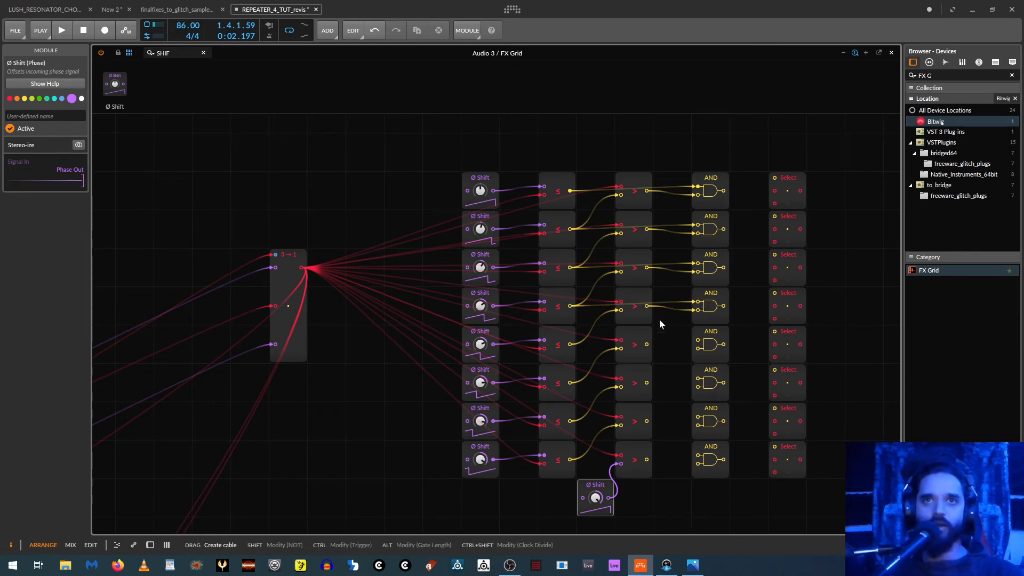
pyautogui.moveTo(570, 344); pyautogui.dragTo(696, 342)
pyautogui.moveTo(646, 344); pyautogui.dragTo(695, 349)
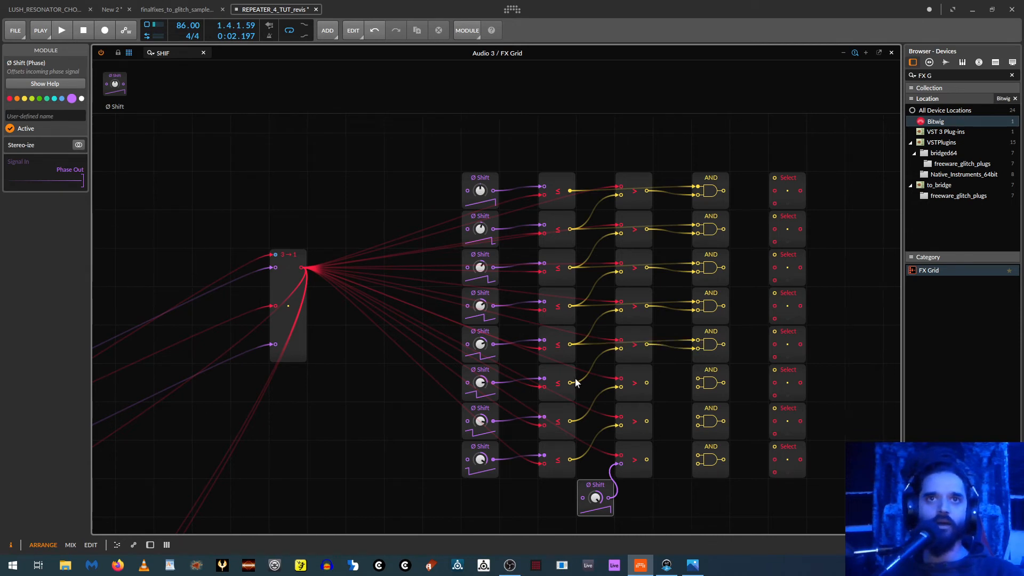
pyautogui.moveTo(570, 382); pyautogui.dragTo(697, 387)
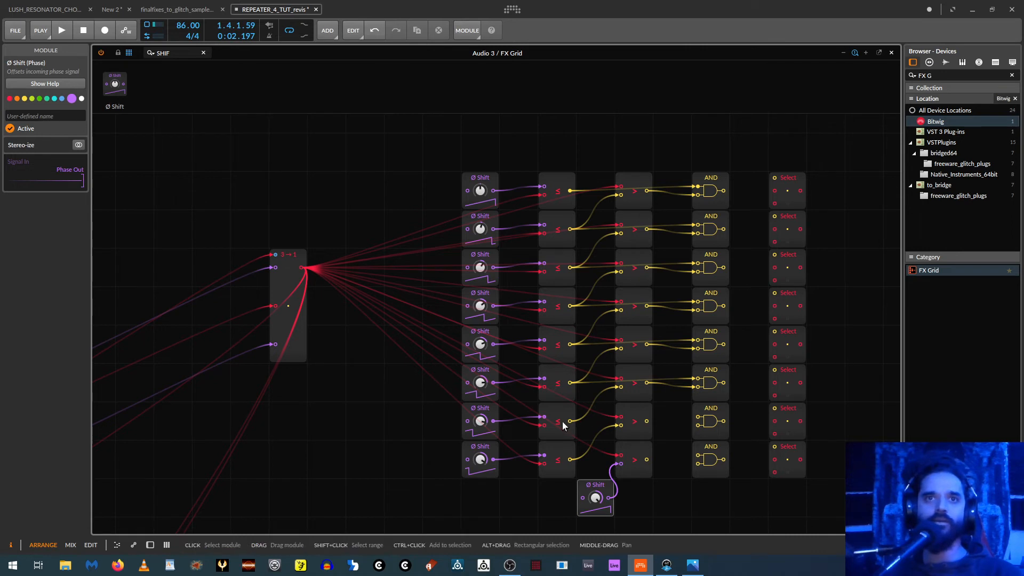
pyautogui.moveTo(570, 420); pyautogui.dragTo(697, 424)
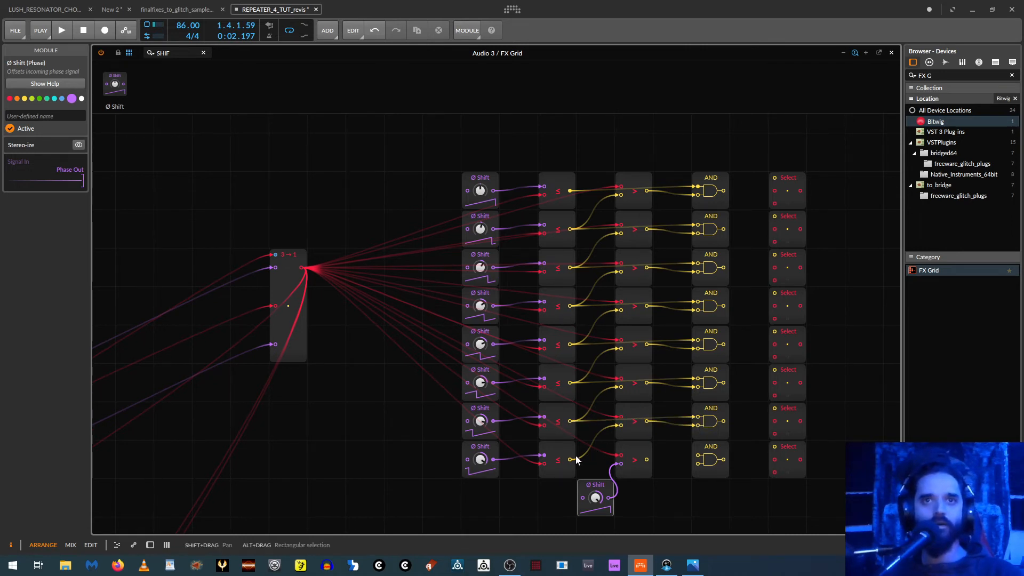
pyautogui.moveTo(687, 449)
pyautogui.mouseDown()
pyautogui.moveTo(697, 454)
pyautogui.moveTo(689, 468)
pyautogui.moveTo(698, 463)
pyautogui.mouseUp()
# Connect each of the eight AND outputs to the select input of the Select module in its row
pyautogui.moveTo(816, 425); pyautogui.dragTo(699, 438)
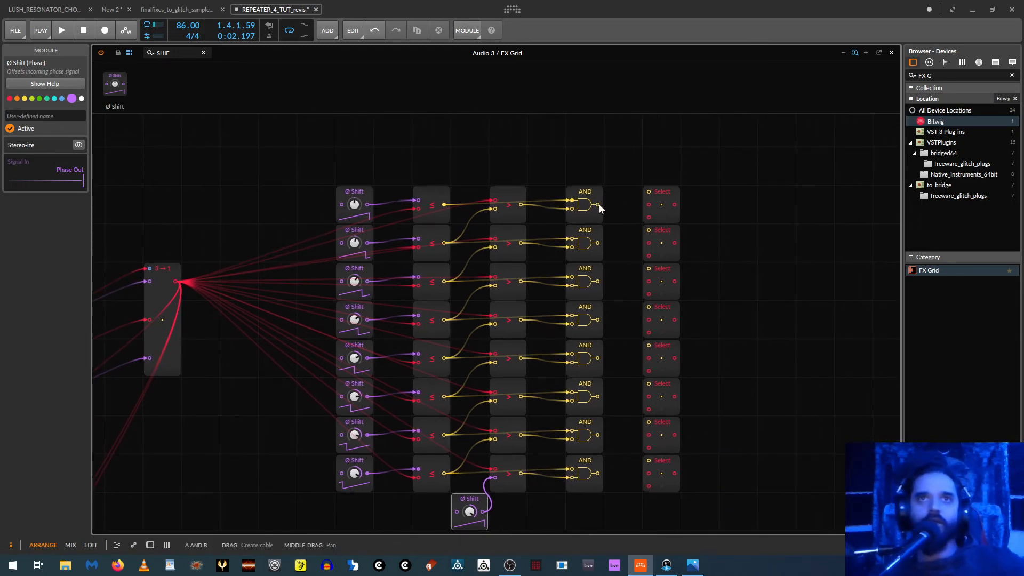
pyautogui.moveTo(645, 193); pyautogui.dragTo(648, 191)
pyautogui.moveTo(597, 243); pyautogui.dragTo(649, 230)
pyautogui.moveTo(597, 280); pyautogui.dragTo(649, 268)
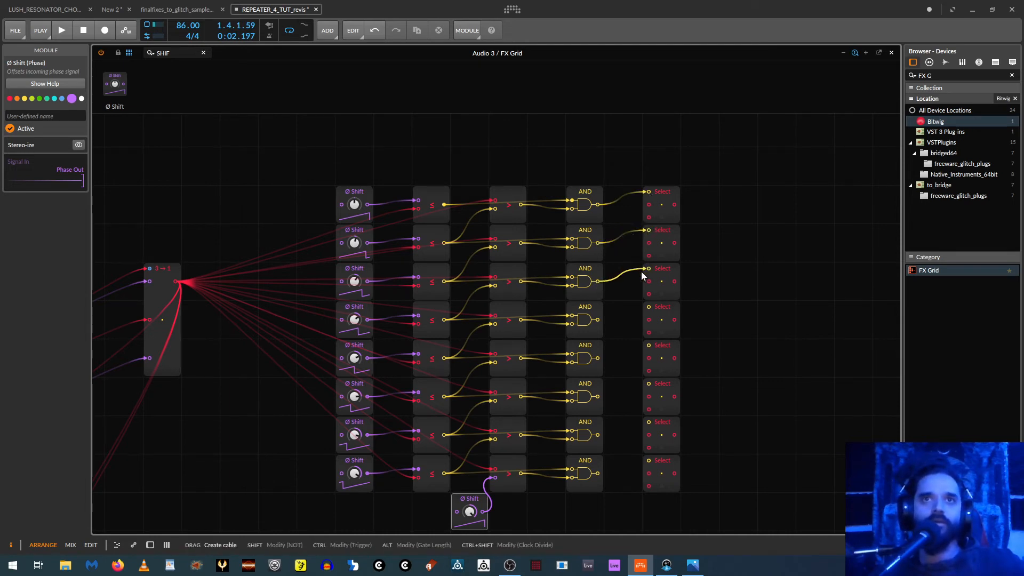
pyautogui.moveTo(598, 319); pyautogui.dragTo(648, 306)
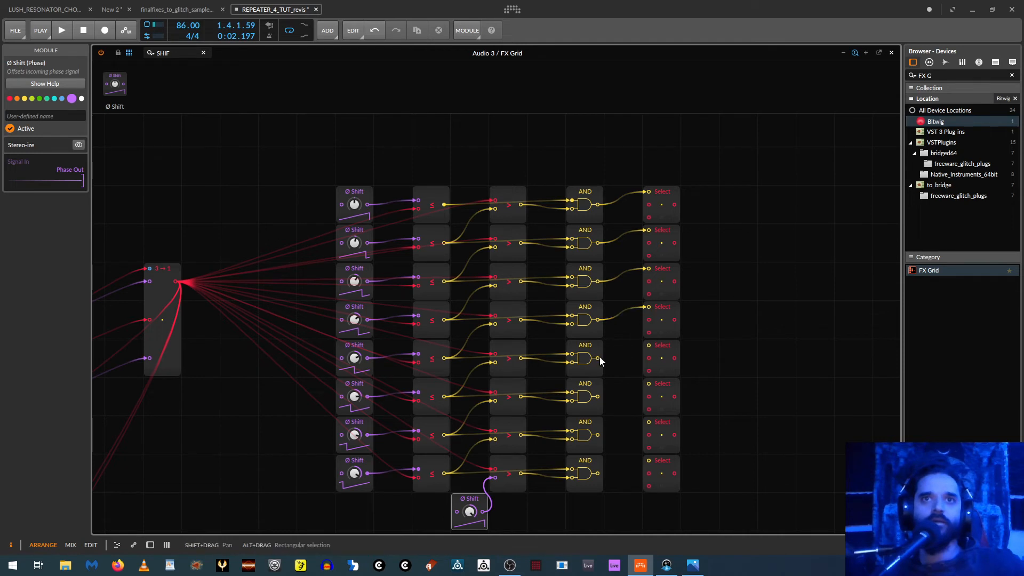
pyautogui.moveTo(597, 357); pyautogui.dragTo(648, 344)
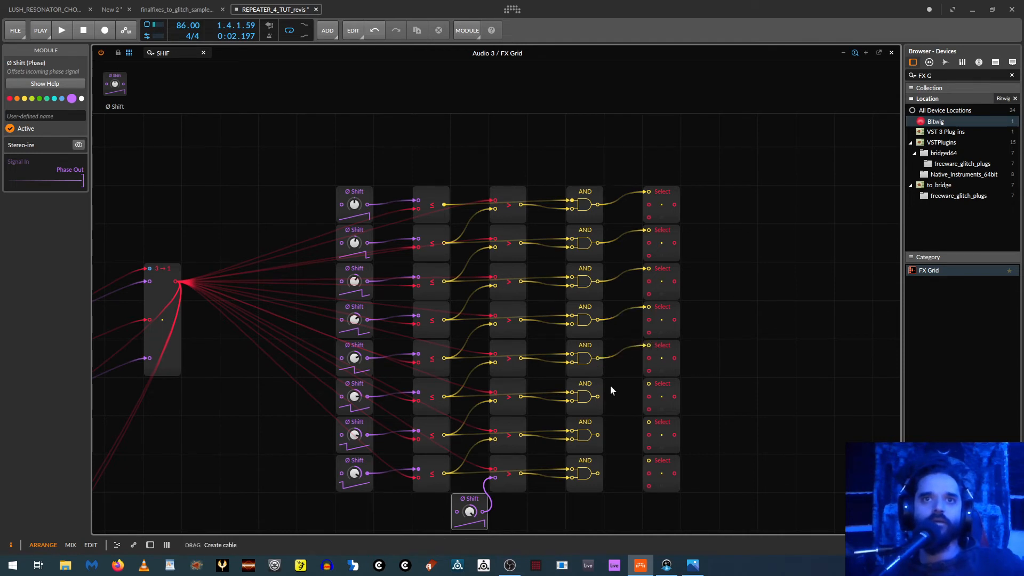
pyautogui.moveTo(598, 397); pyautogui.dragTo(647, 379)
pyautogui.scroll(-3, 661, 376)
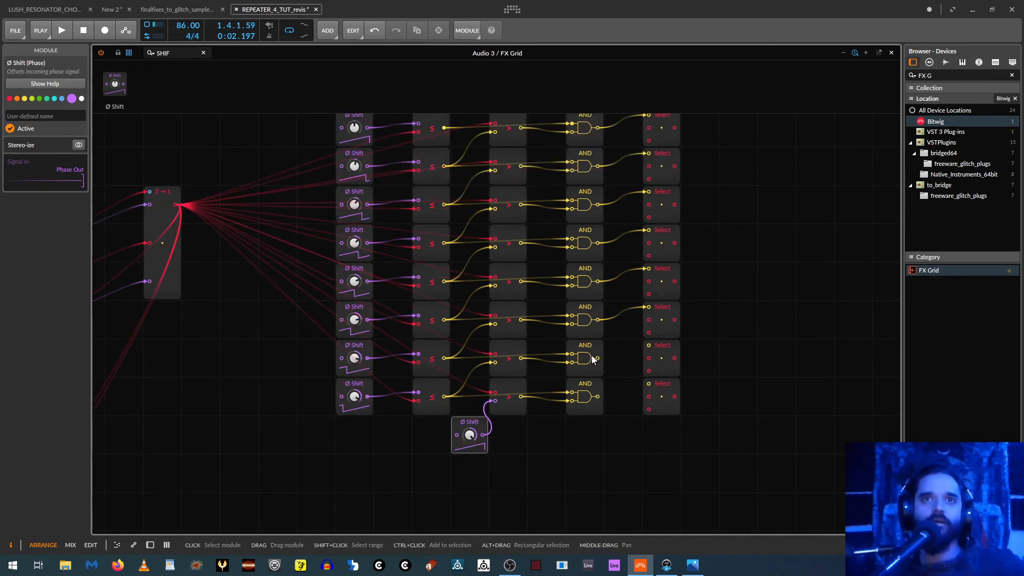
pyautogui.moveTo(594, 357); pyautogui.dragTo(653, 346)
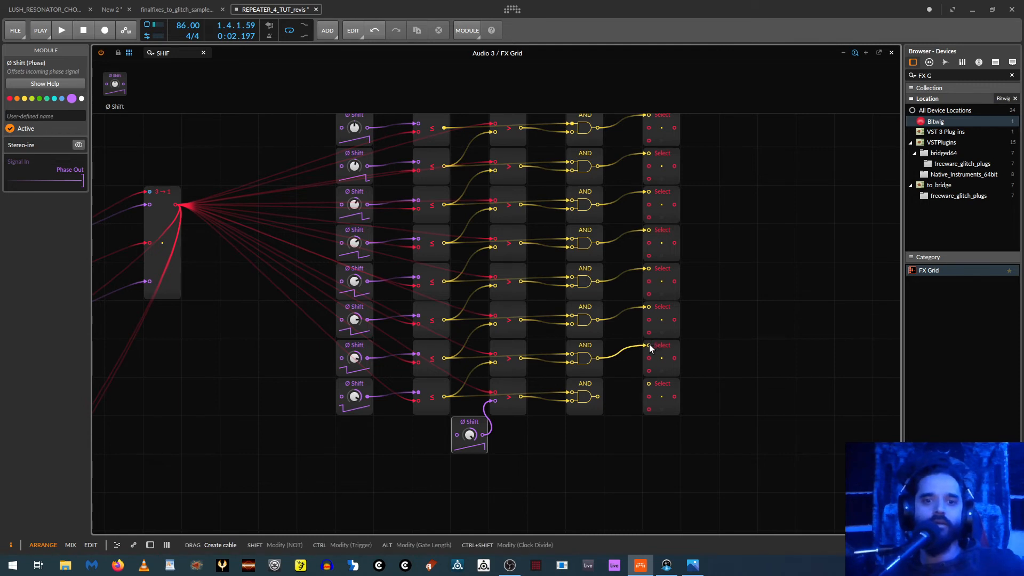
pyautogui.moveTo(598, 396); pyautogui.dragTo(651, 382)
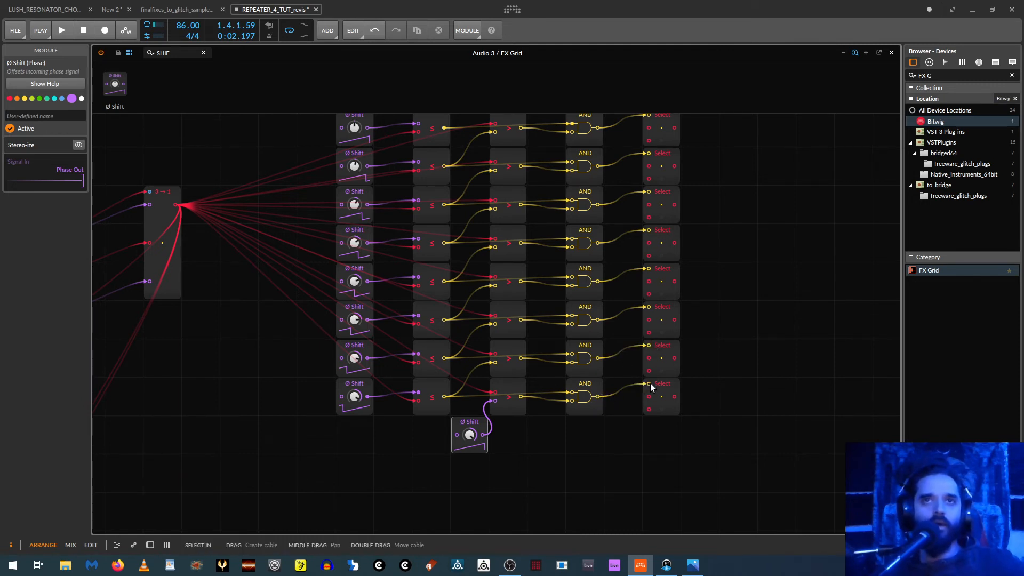
# Add a Ø Scaler module above the Ø Shift column and connect the Merge module's output to its signal input
pyautogui.moveTo(722, 366); pyautogui.dragTo(779, 464)
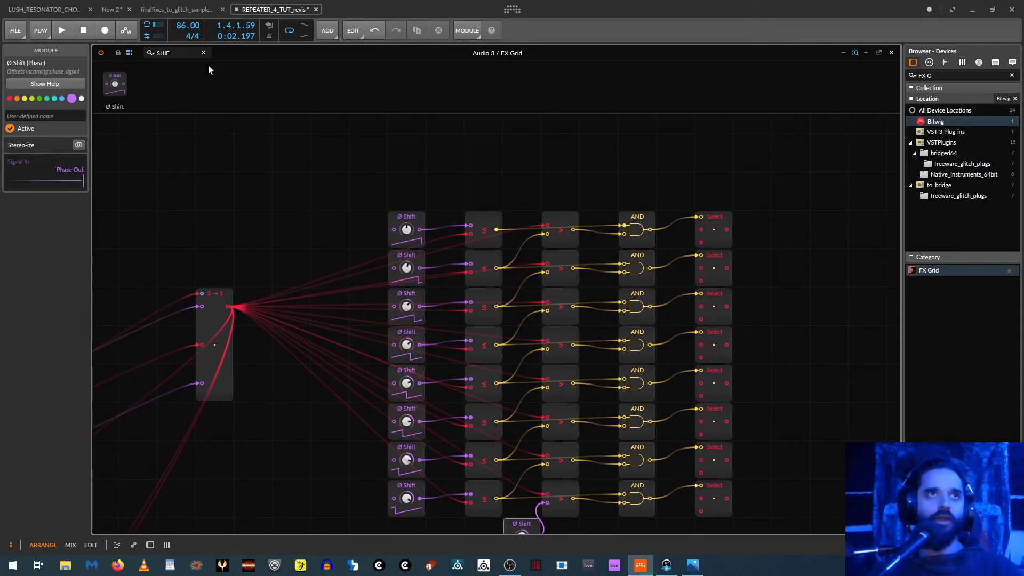
pyautogui.moveTo(180, 54); pyautogui.dragTo(15, 56)
pyautogui.write('SCAL')
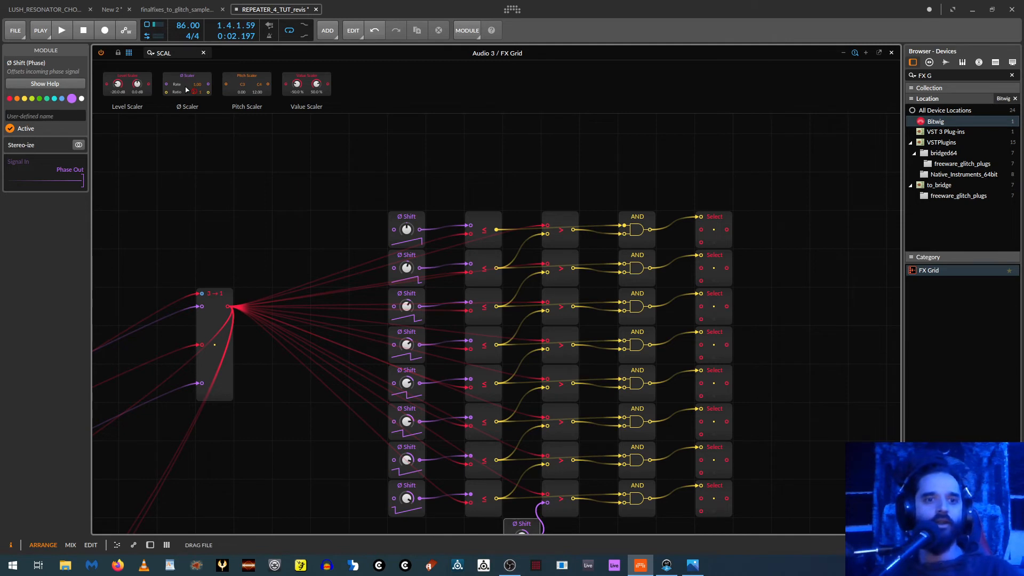
pyautogui.moveTo(285, 117); pyautogui.dragTo(318, 204)
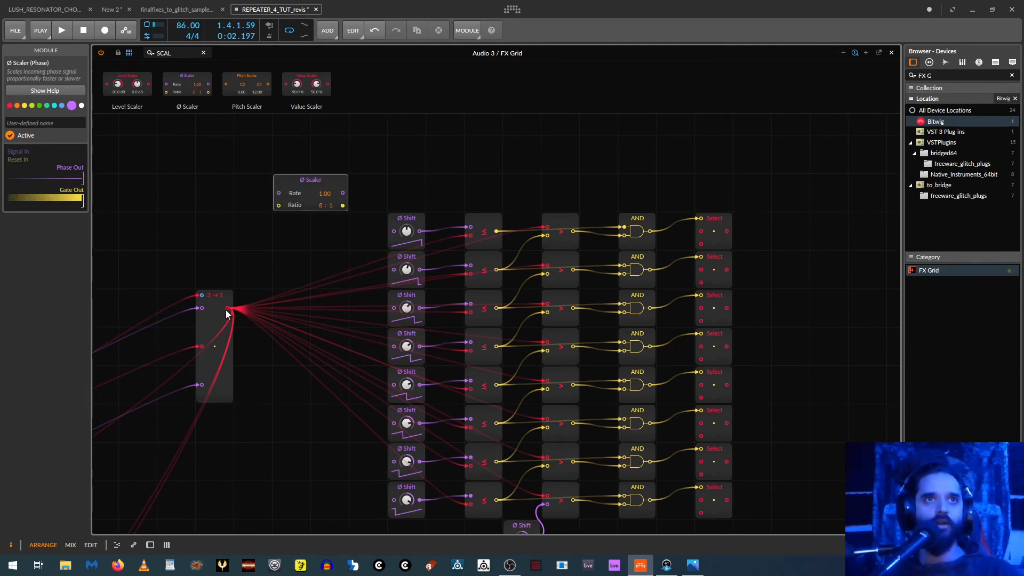
pyautogui.moveTo(228, 308); pyautogui.dragTo(279, 193)
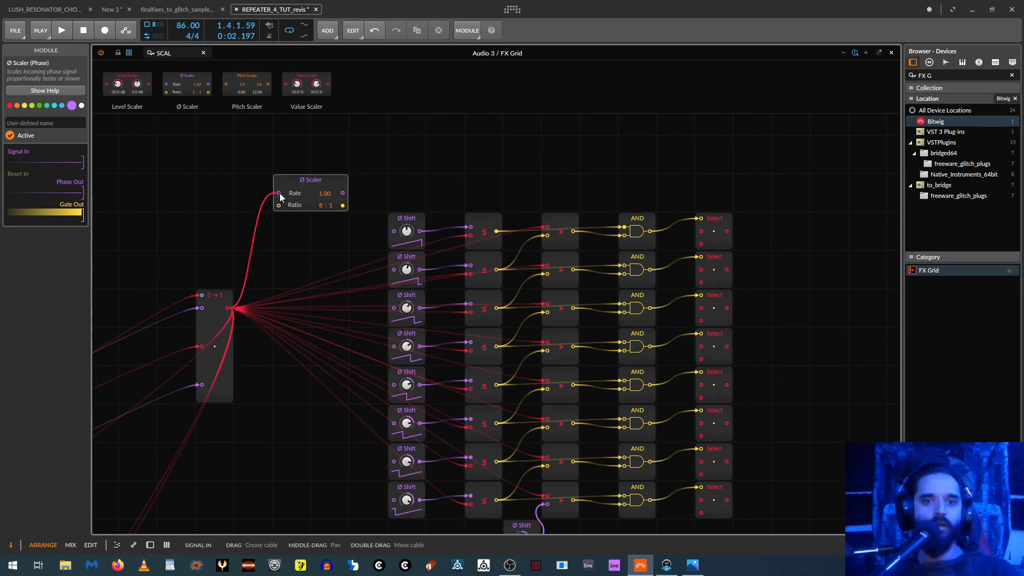
# Connect the Ø Scaler's phase output to the second signal input of all eight Select modules
pyautogui.moveTo(342, 193); pyautogui.dragTo(701, 244)
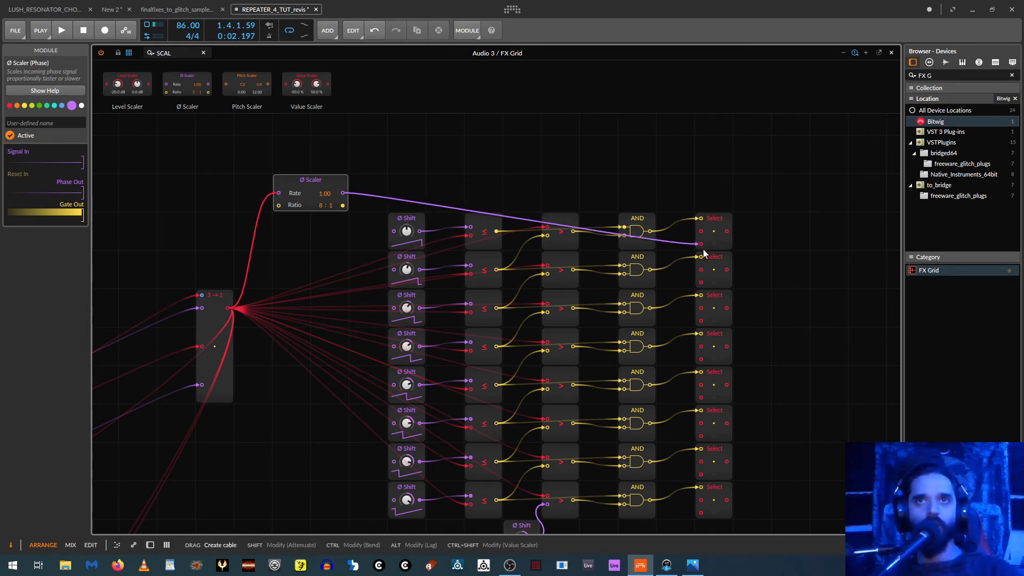
pyautogui.moveTo(699, 283); pyautogui.dragTo(343, 196)
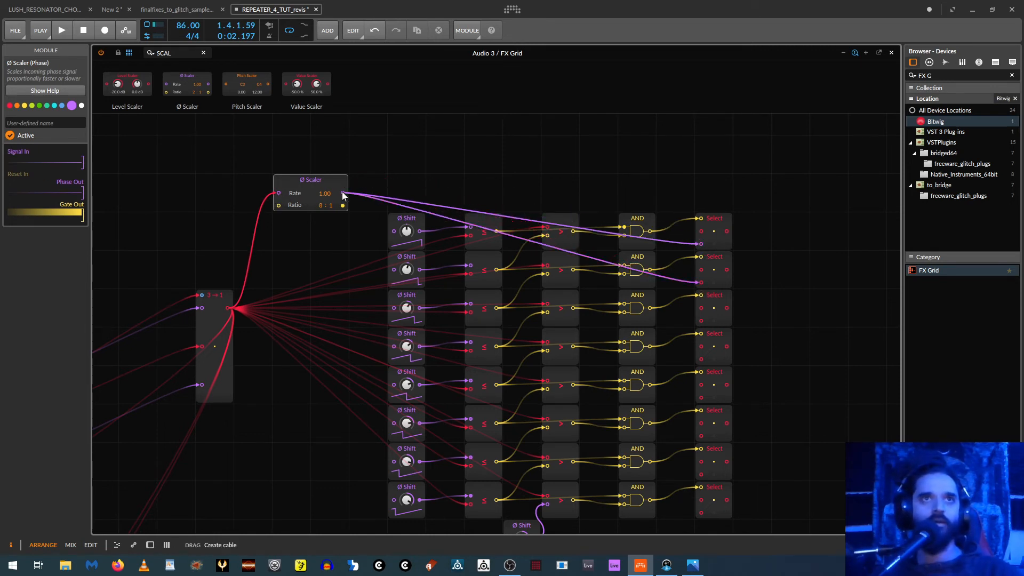
pyautogui.moveTo(699, 321); pyautogui.dragTo(343, 193)
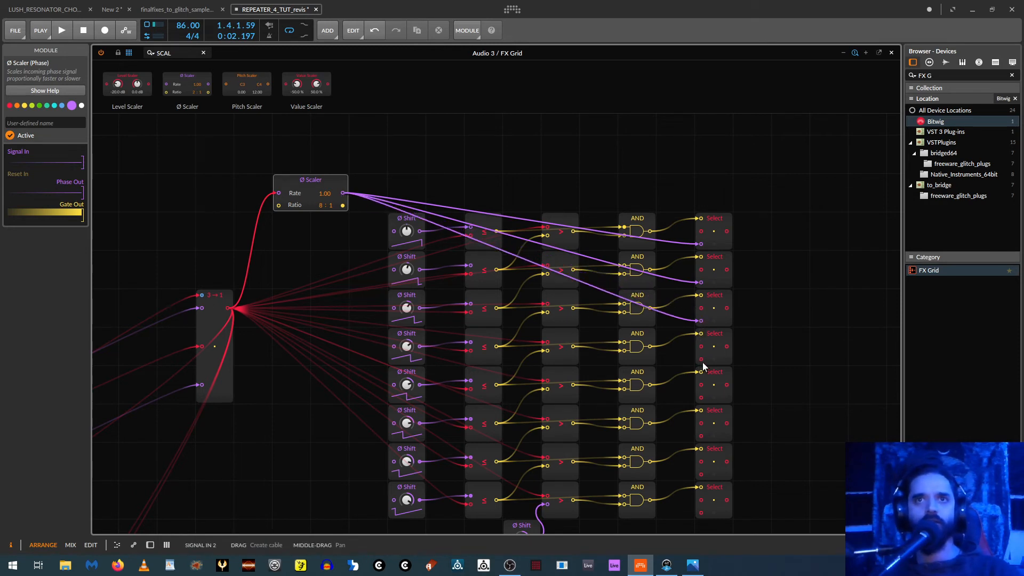
pyautogui.moveTo(700, 359); pyautogui.dragTo(700, 399)
pyautogui.moveTo(701, 435); pyautogui.dragTo(700, 474)
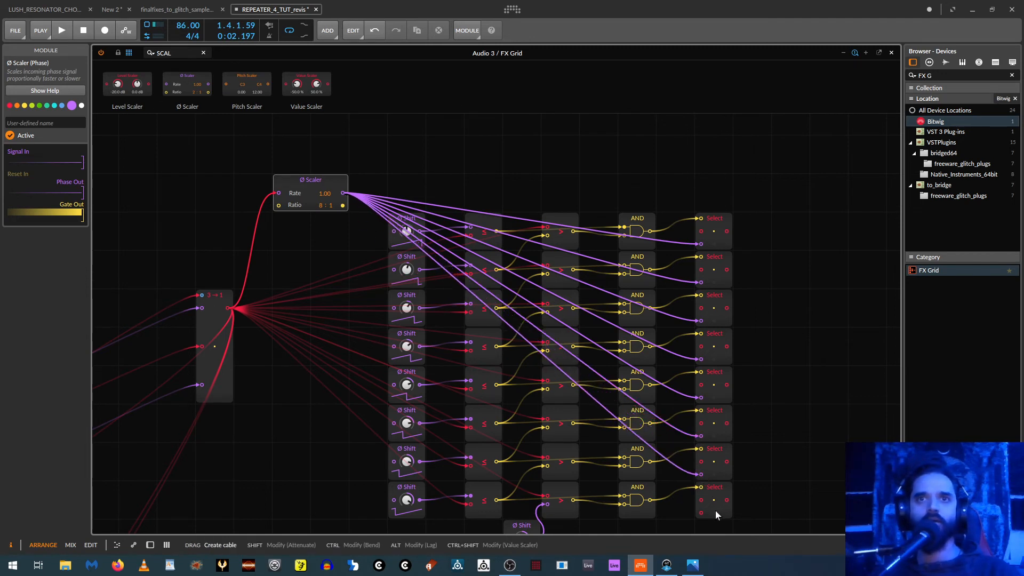
pyautogui.moveTo(701, 512); pyautogui.dragTo(342, 194)
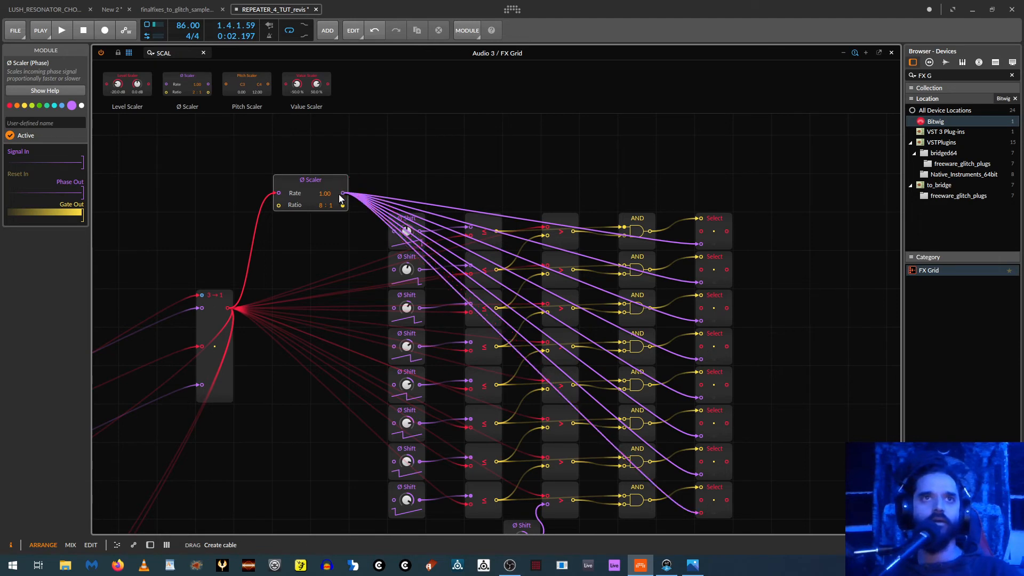
# Run playback briefly to check the signals passing through the Ø Scaler and the eight-row network
pyautogui.moveTo(821, 331); pyautogui.dragTo(669, 311)
pyautogui.press('space')
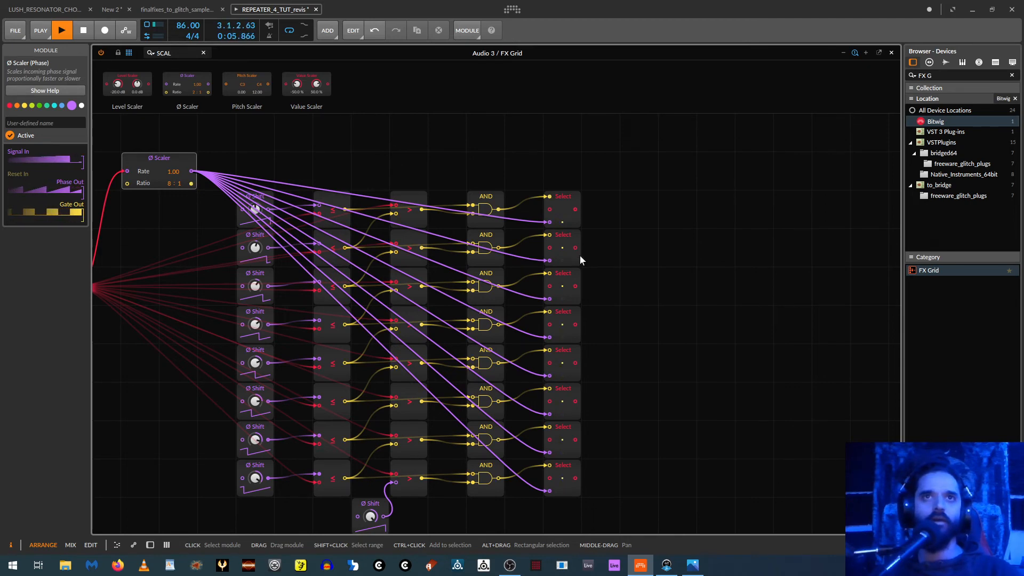
pyautogui.press('space')
# Select the row of eight Gates modules and move it beside the first Select module, level with the top row
pyautogui.moveTo(758, 341); pyautogui.dragTo(596, 260)
pyautogui.scroll(-2, 590, 276)
pyautogui.moveTo(325, 479); pyautogui.dragTo(696, 523)
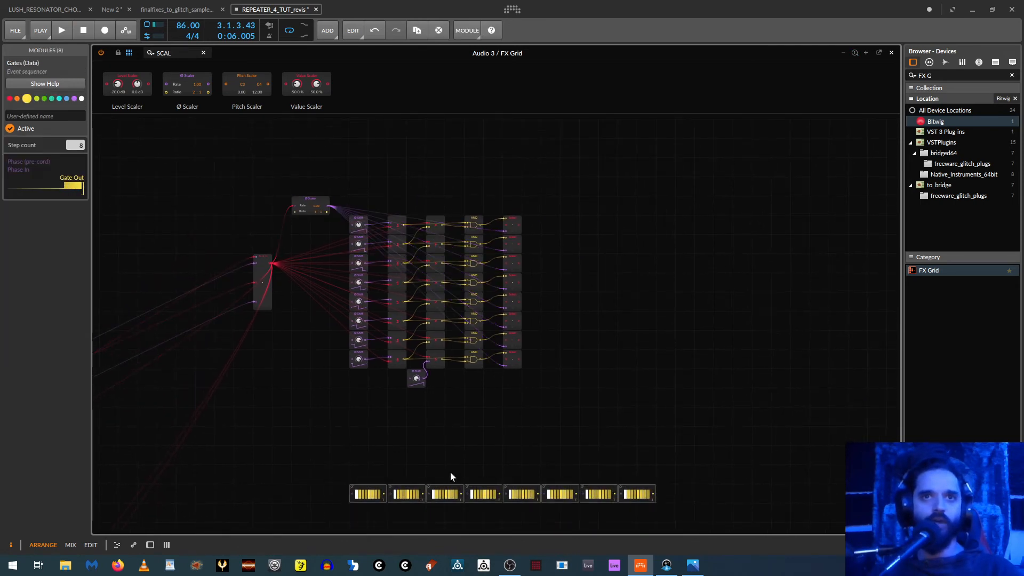
pyautogui.moveTo(353, 499); pyautogui.dragTo(585, 230)
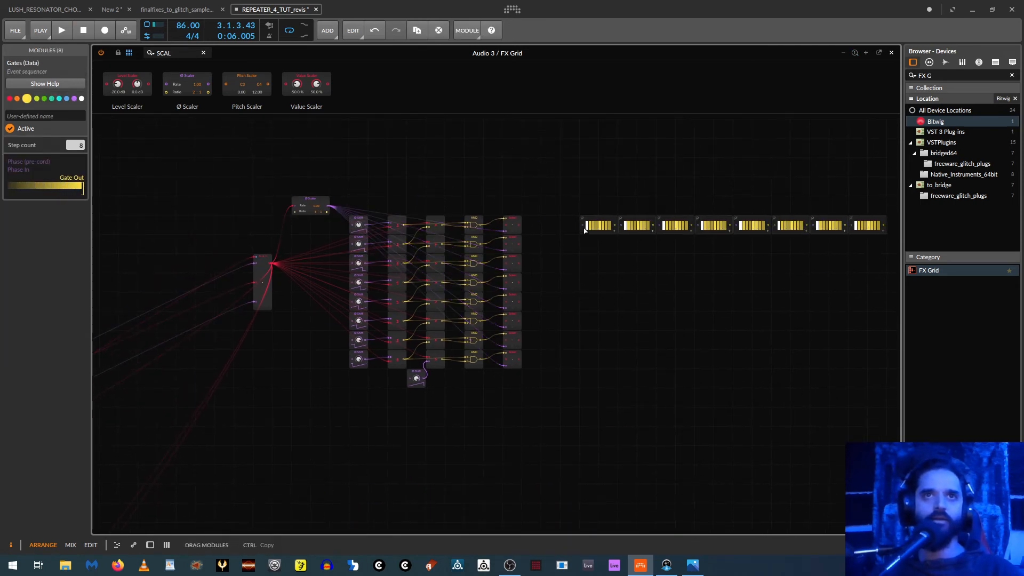
# Connect each of the eight Select outputs to the phase input of the corresponding Gates module, in order from first to last
pyautogui.scroll(3, 588, 280)
pyautogui.moveTo(653, 258); pyautogui.dragTo(406, 394)
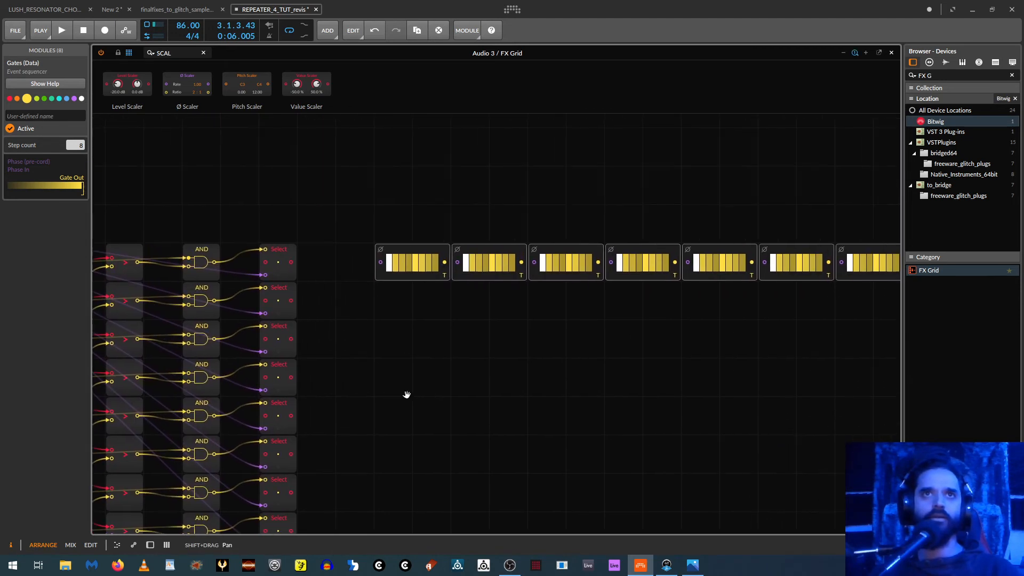
pyautogui.scroll(-5, 302, 411)
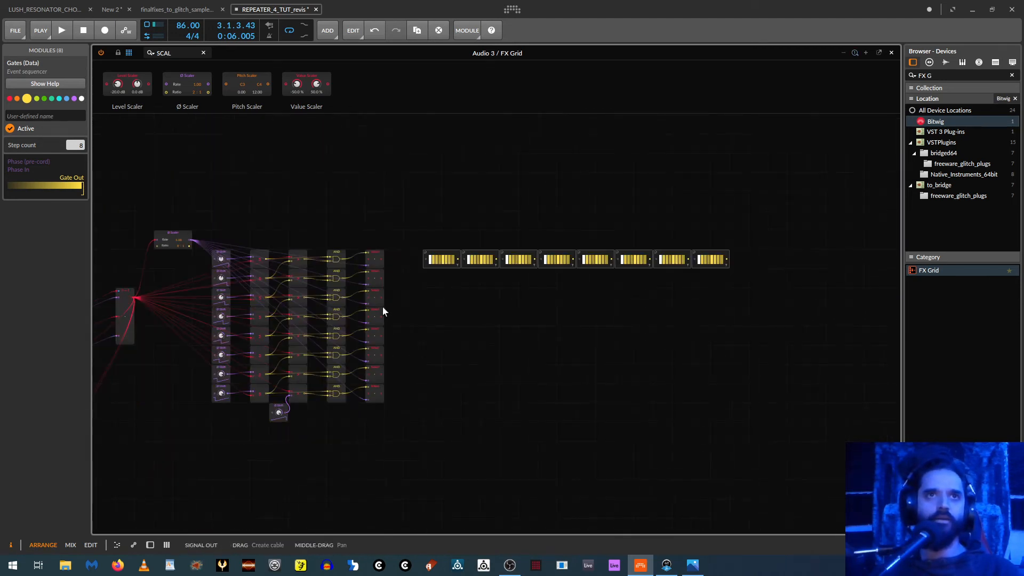
pyautogui.moveTo(412, 306); pyautogui.dragTo(404, 332)
pyautogui.moveTo(374, 284); pyautogui.dragTo(456, 284)
pyautogui.moveTo(372, 323); pyautogui.dragTo(491, 284)
pyautogui.moveTo(376, 340); pyautogui.dragTo(449, 329)
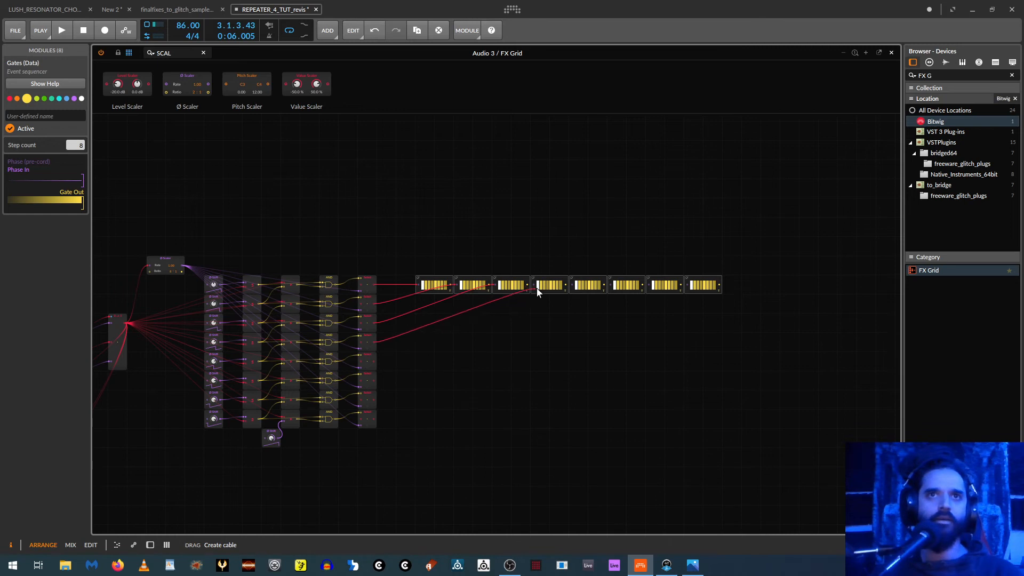
pyautogui.moveTo(535, 285); pyautogui.dragTo(534, 286)
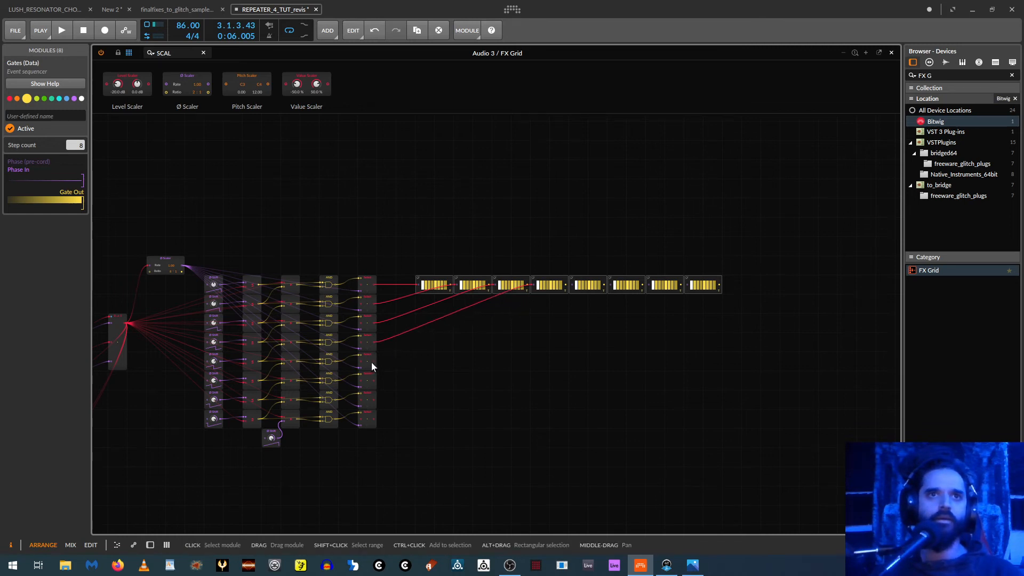
pyautogui.moveTo(372, 361); pyautogui.dragTo(570, 286)
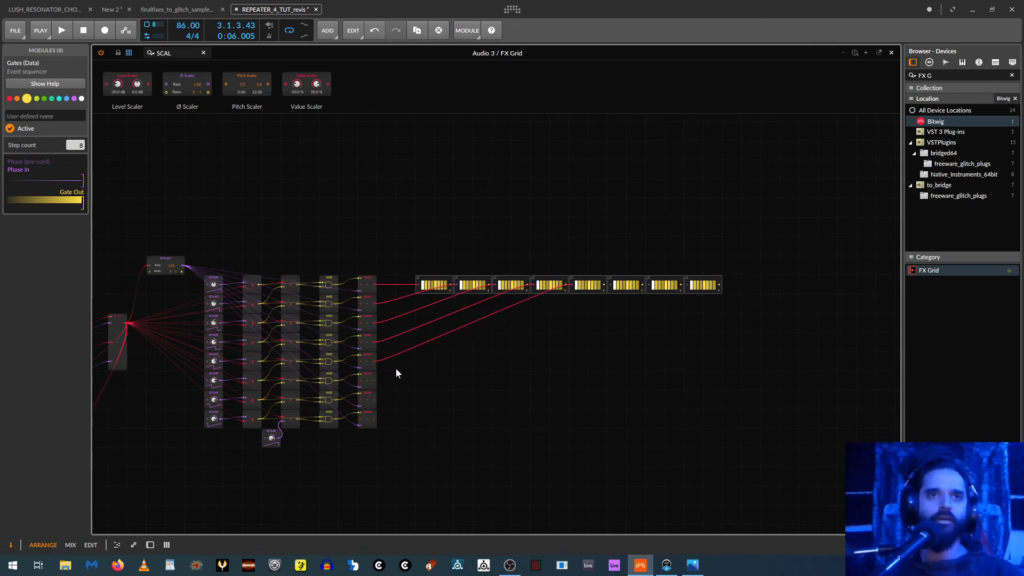
pyautogui.moveTo(373, 381); pyautogui.dragTo(608, 286)
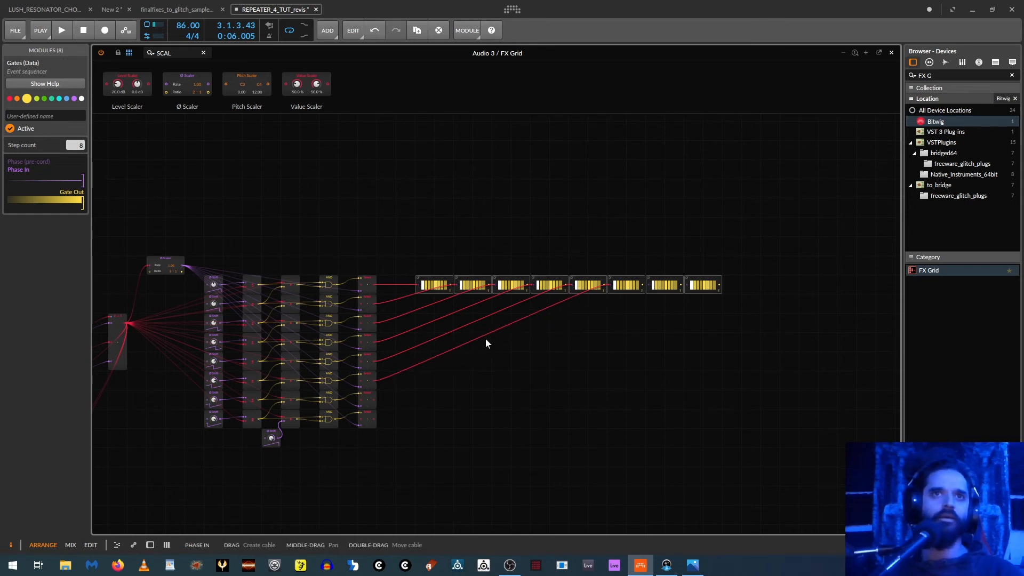
pyautogui.moveTo(372, 401); pyautogui.dragTo(645, 287)
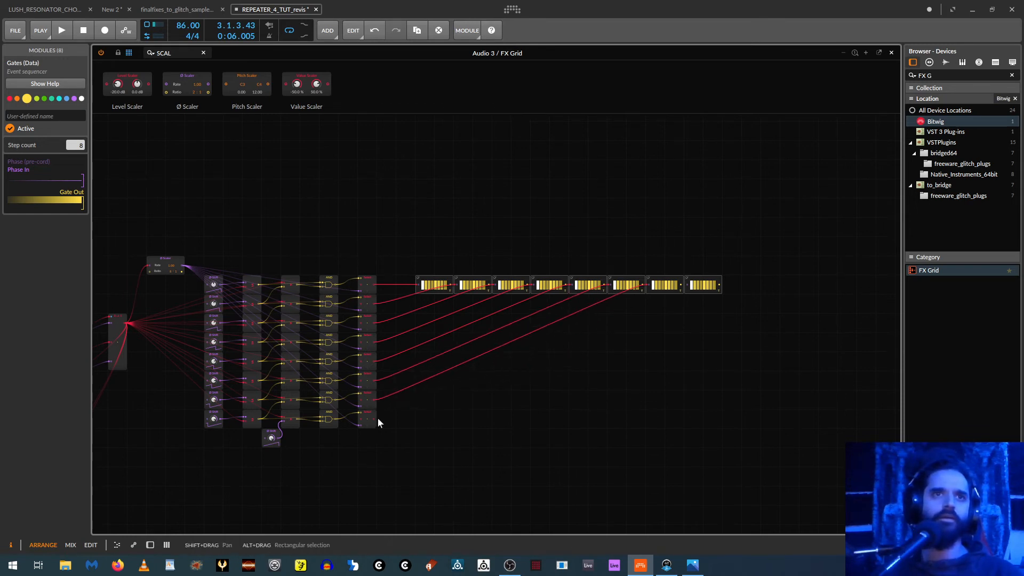
pyautogui.moveTo(372, 419); pyautogui.dragTo(688, 284)
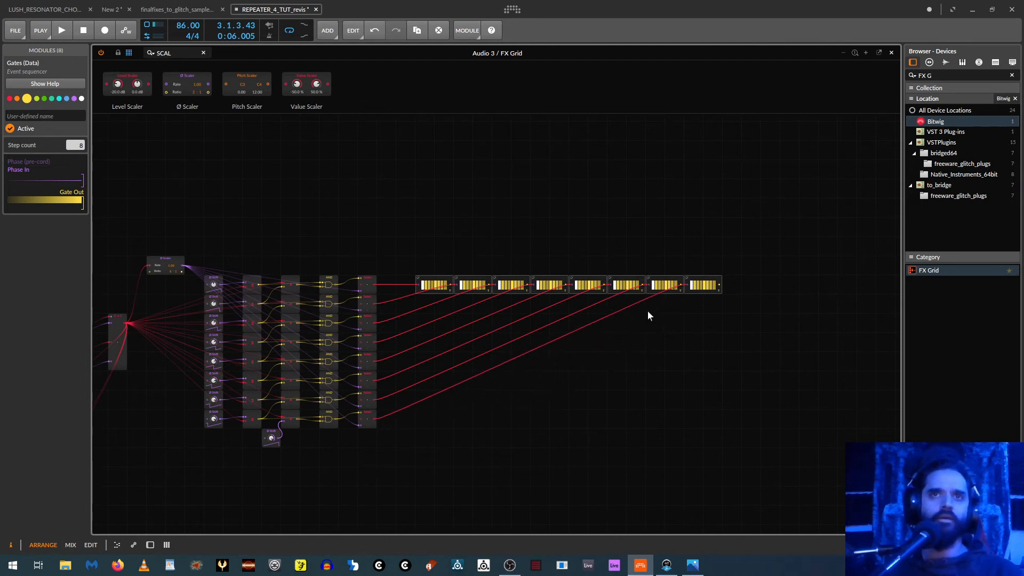
# Run playback briefly to check the Select signals driving the eight Gates modules
pyautogui.moveTo(636, 329); pyautogui.dragTo(586, 362)
pyautogui.scroll(1, 585, 361)
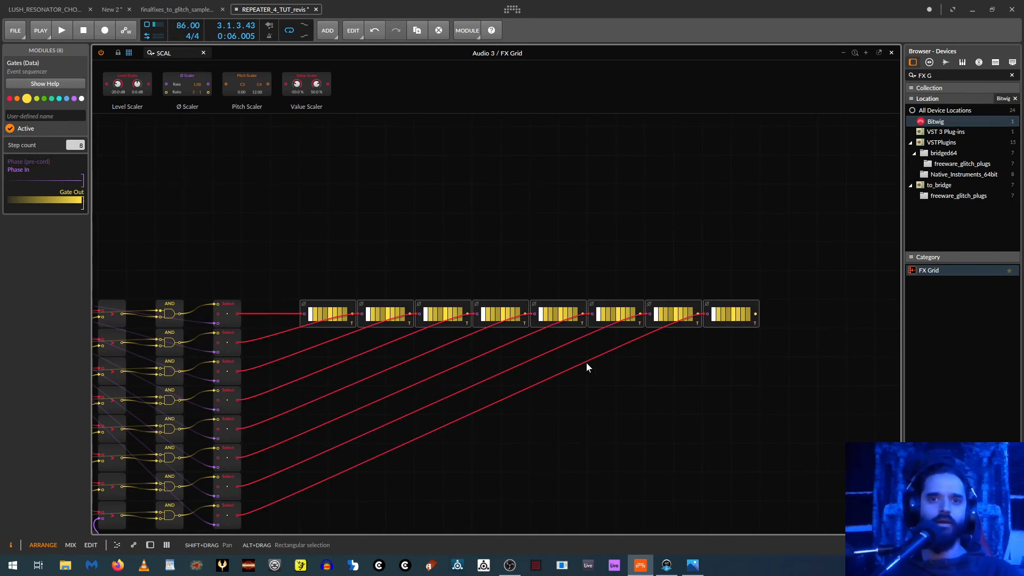
pyautogui.scroll(1, 586, 367)
pyautogui.press('space')
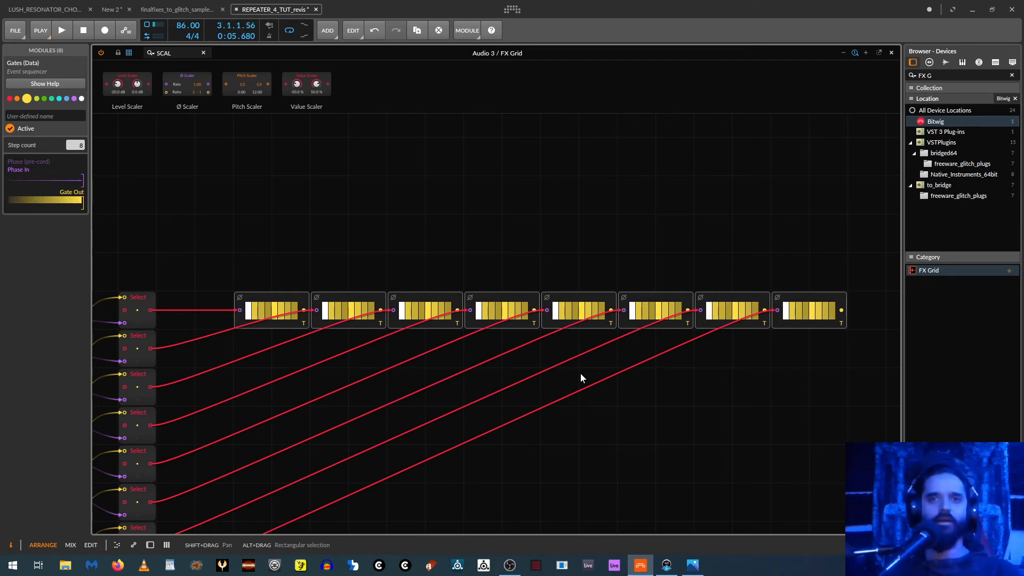
# Move the row of eight Gates modules down so it is level with the last Select module
pyautogui.moveTo(625, 367); pyautogui.dragTo(525, 368)
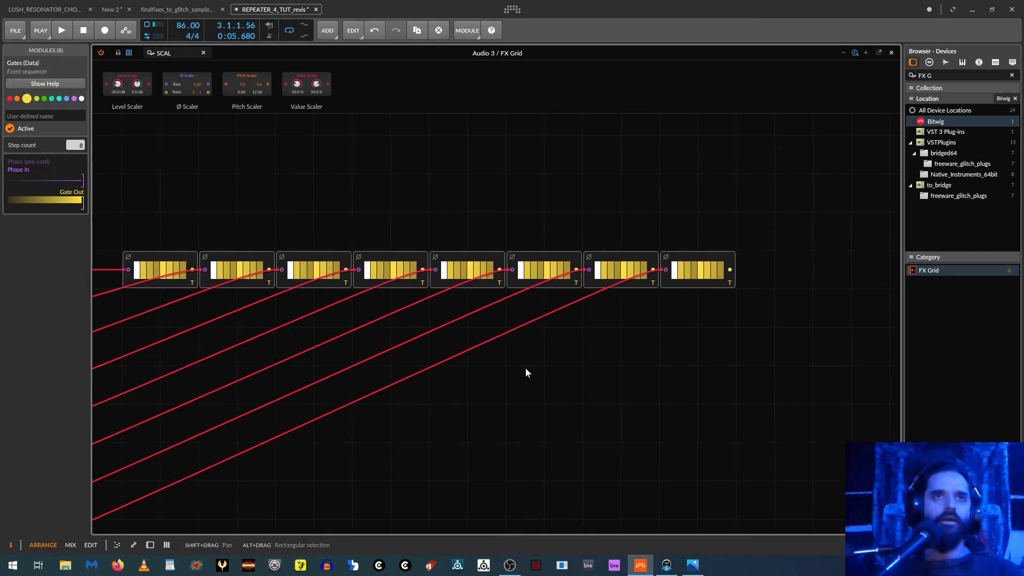
pyautogui.scroll(-2, 525, 372)
pyautogui.moveTo(304, 267); pyautogui.dragTo(624, 361)
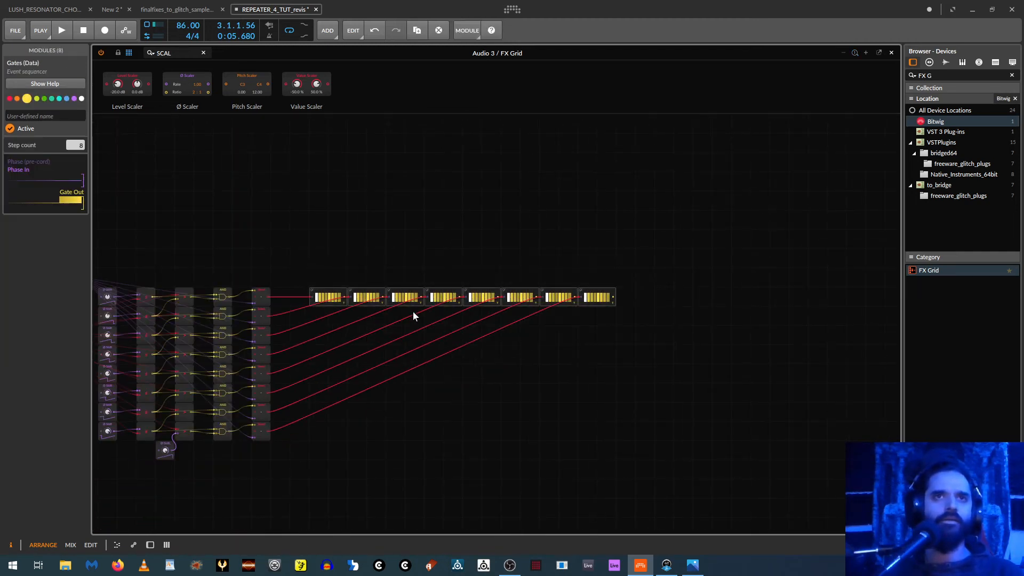
pyautogui.moveTo(341, 303); pyautogui.dragTo(372, 431)
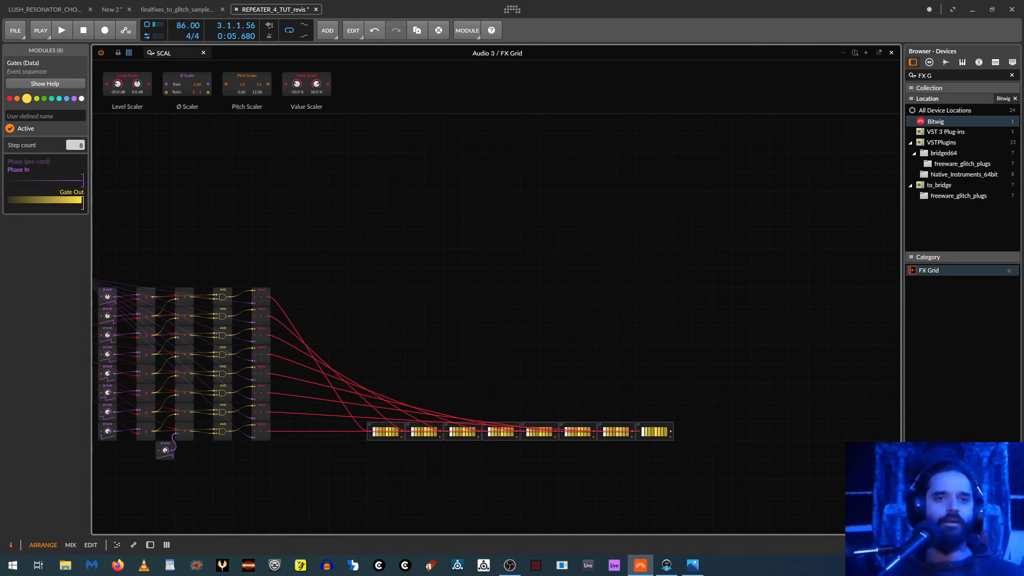
# Close the Audio 3 grid and open the finished live glitcher FX Grid on the Audio 1 track
pyautogui.hotkey('alt', 'Tab')
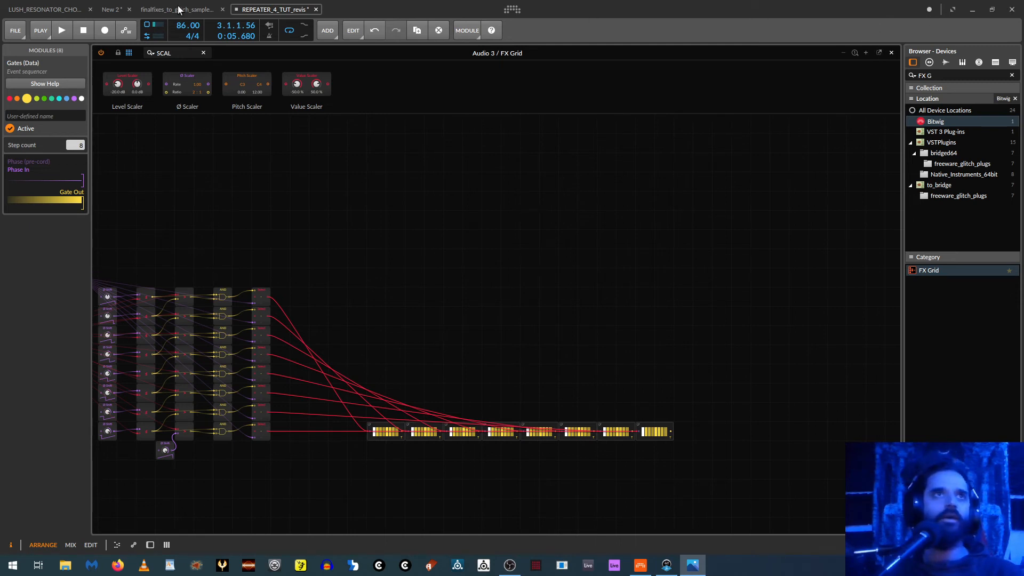
pyautogui.click(890, 53)
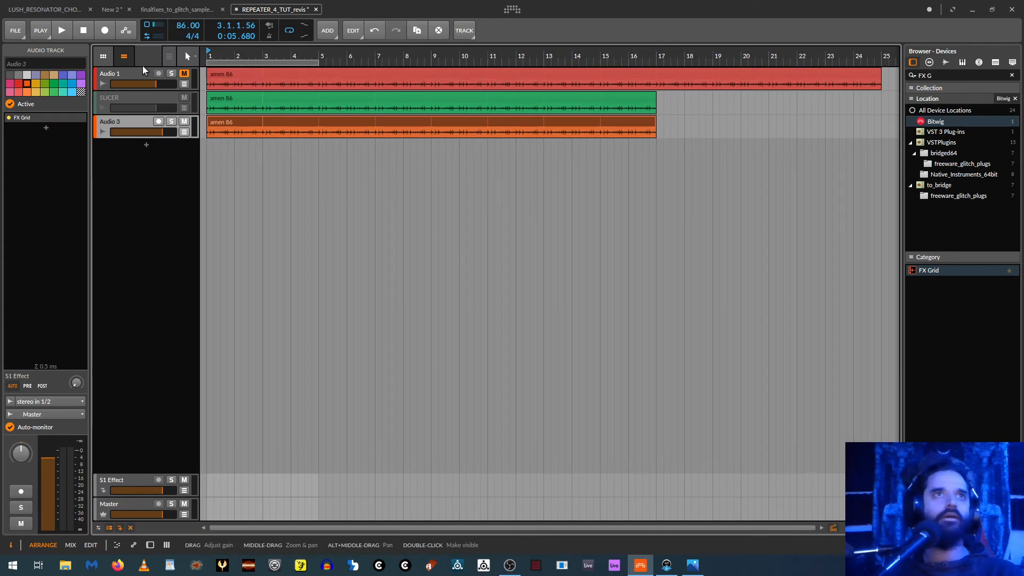
pyautogui.doubleClick(112, 73)
pyautogui.doubleClick(359, 459)
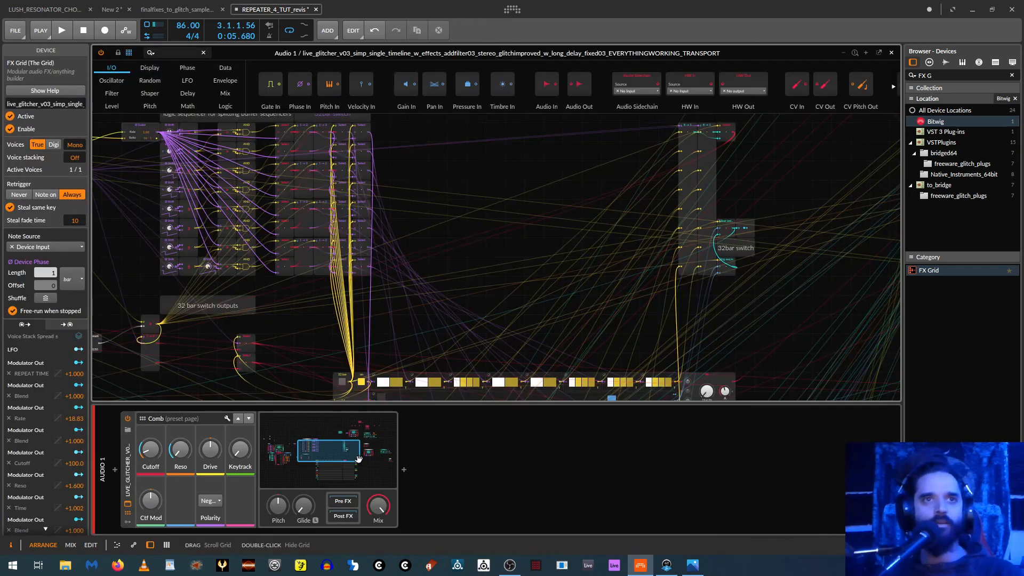
# Examine how the reference patch's Gates sequencers feed the eight-input Merge module beside the 32bar switch
pyautogui.moveTo(651, 293); pyautogui.dragTo(515, 213)
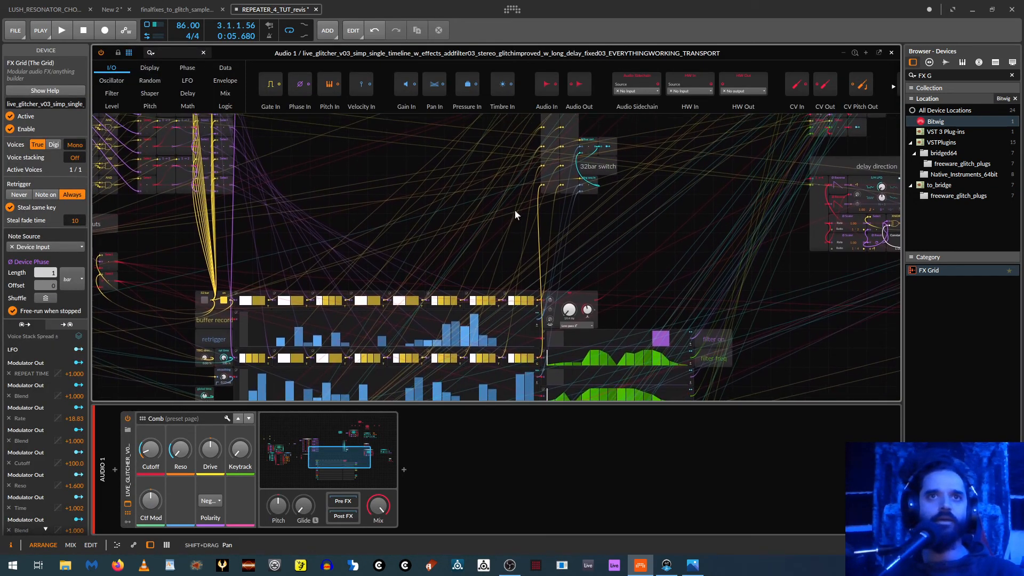
pyautogui.click(521, 292)
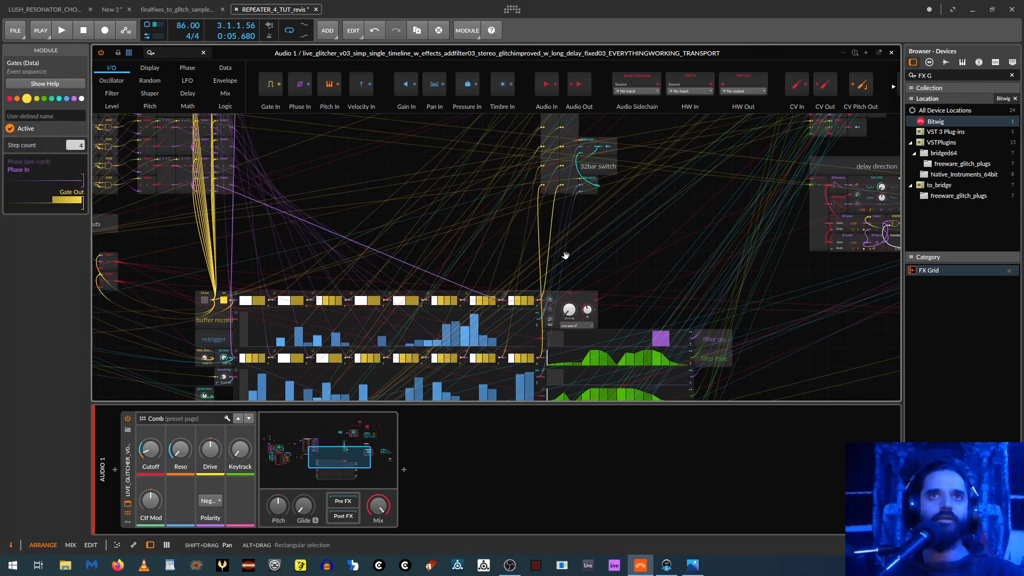
pyautogui.moveTo(562, 282); pyautogui.dragTo(545, 423)
pyautogui.scroll(1, 602, 248)
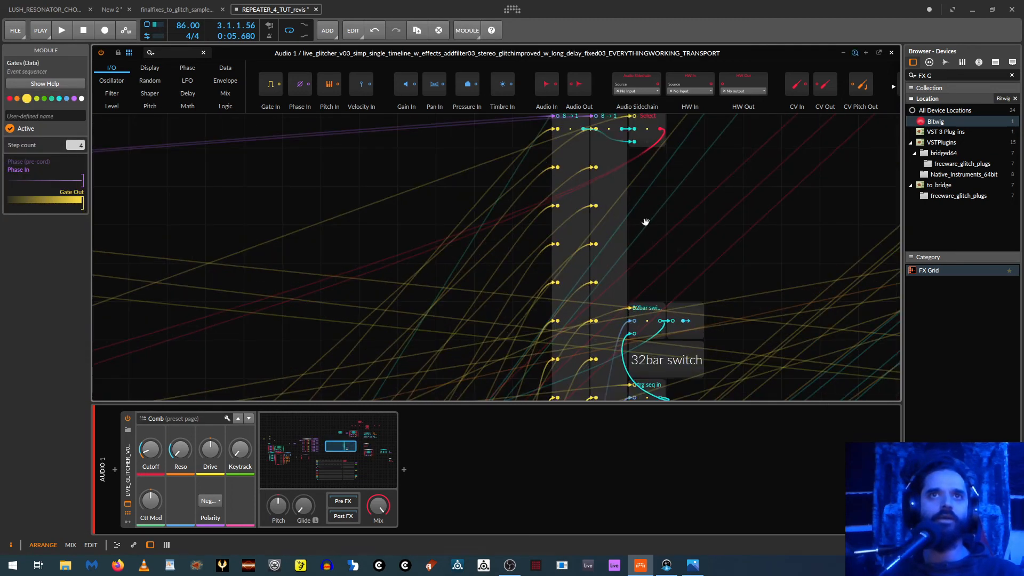
pyautogui.moveTo(647, 222); pyautogui.dragTo(618, 293)
pyautogui.click(542, 253)
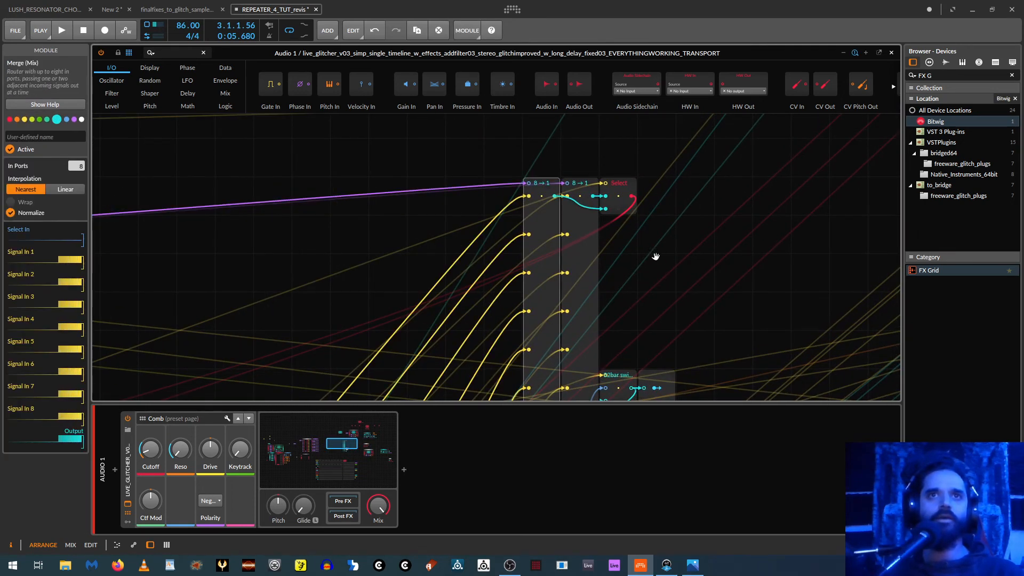
pyautogui.moveTo(653, 247); pyautogui.dragTo(611, 116)
pyautogui.moveTo(627, 185); pyautogui.dragTo(569, 135)
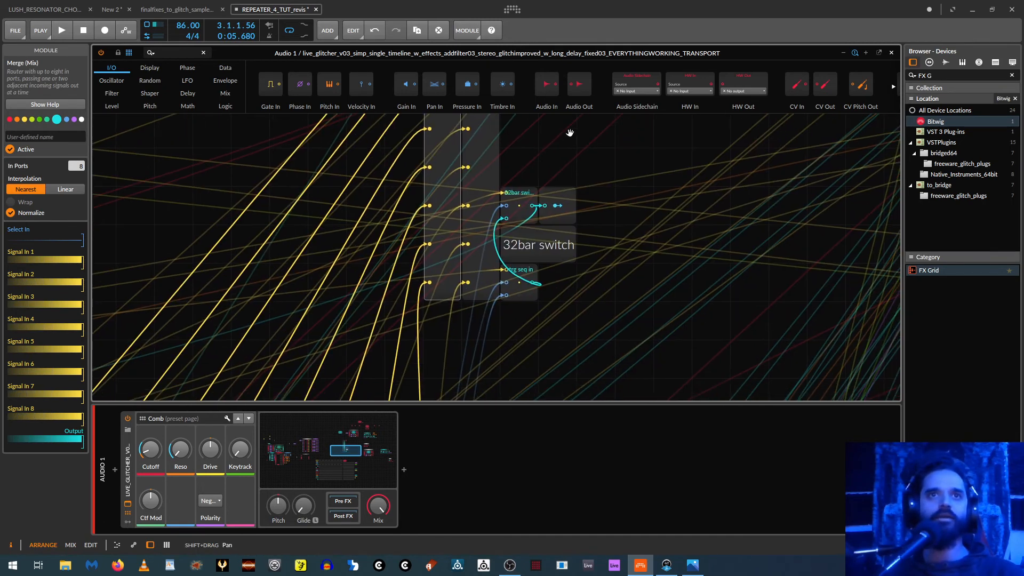
# Examine the reference patch's second Merge and its Select module, tracing their connections back to the logic sequencer and 32 bar switch outputs
pyautogui.scroll(-5, 623, 218)
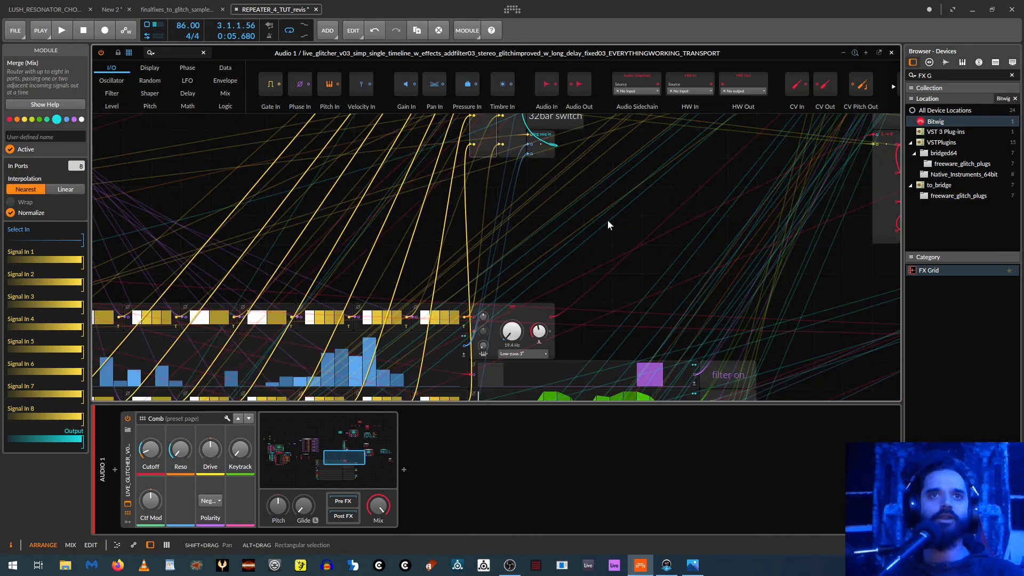
pyautogui.scroll(-1, 607, 219)
pyautogui.moveTo(606, 219); pyautogui.dragTo(631, 397)
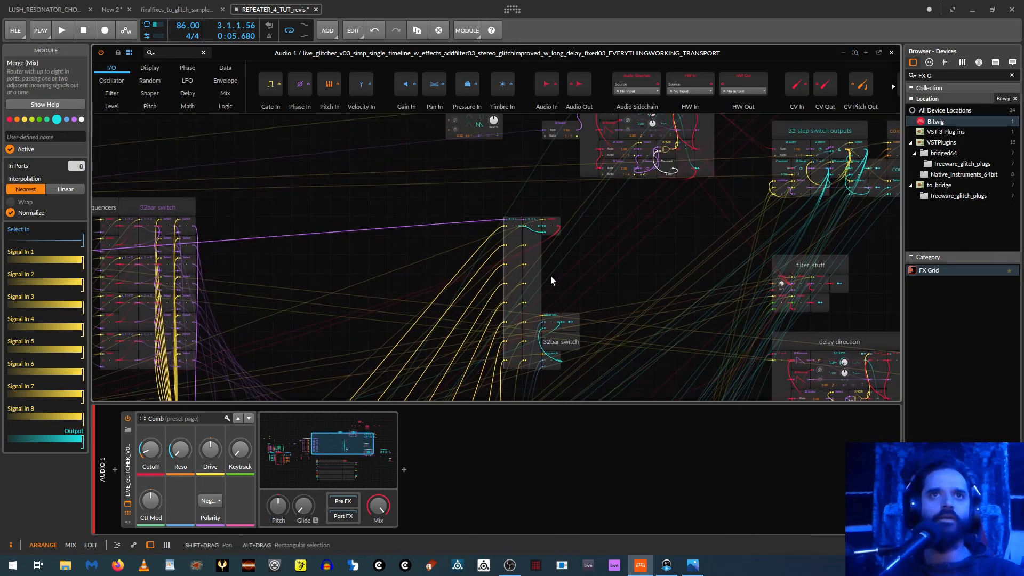
pyautogui.click(533, 246)
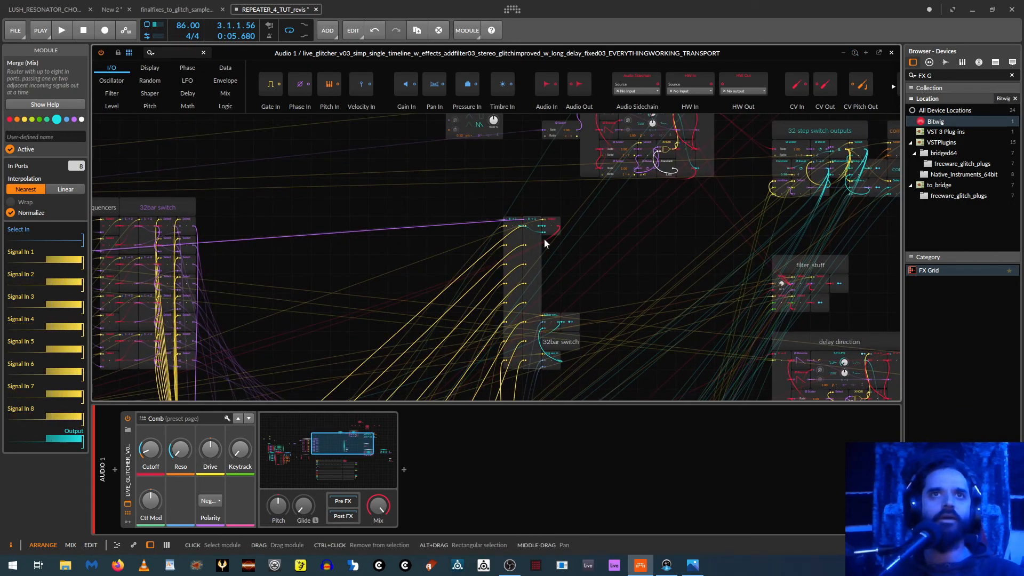
pyautogui.click(553, 220)
pyautogui.moveTo(304, 206); pyautogui.dragTo(772, 189)
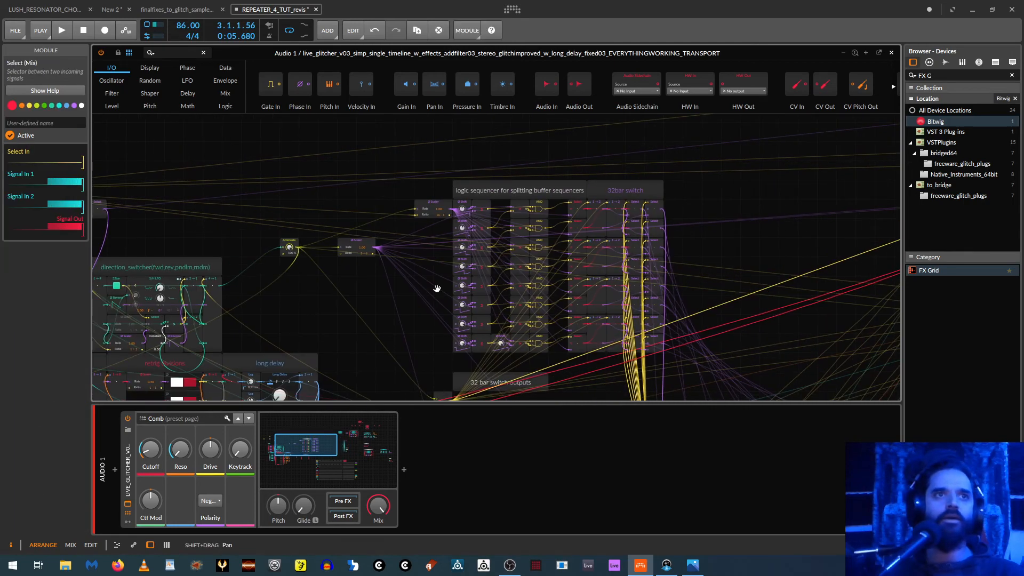
pyautogui.moveTo(381, 318); pyautogui.dragTo(145, 270)
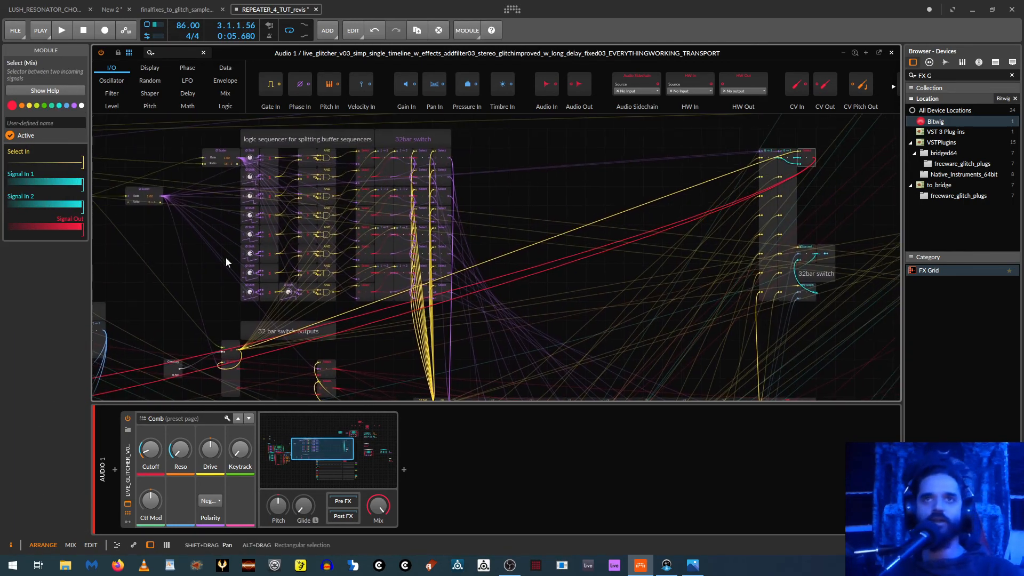
# Close the reference patch, reopen the FX Grid on Audio 3 and hide the device panel
pyautogui.click(892, 55)
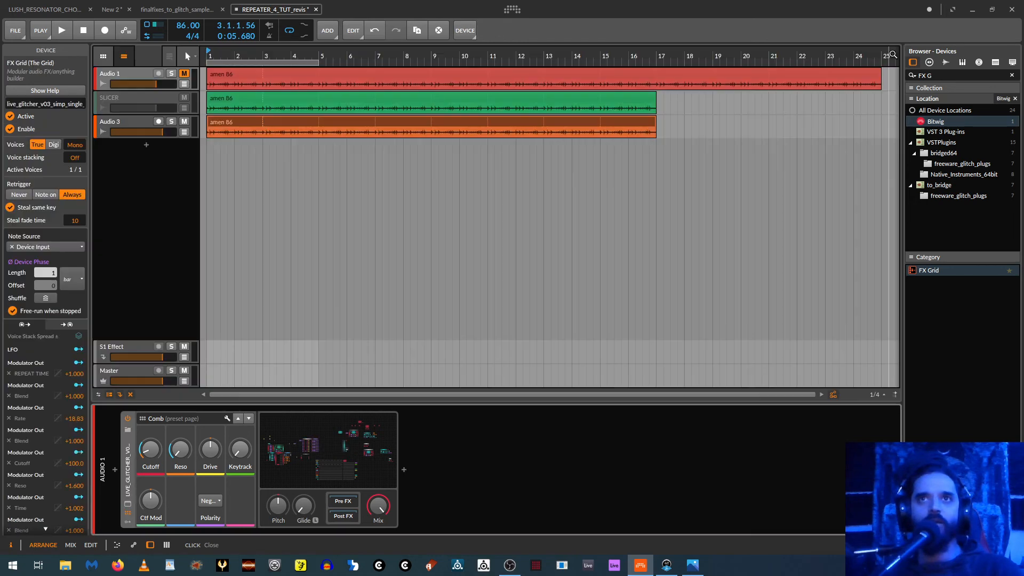
pyautogui.click(110, 125)
pyautogui.click(208, 451)
pyautogui.moveTo(580, 292); pyautogui.dragTo(250, 414)
pyautogui.scroll(1, 482, 340)
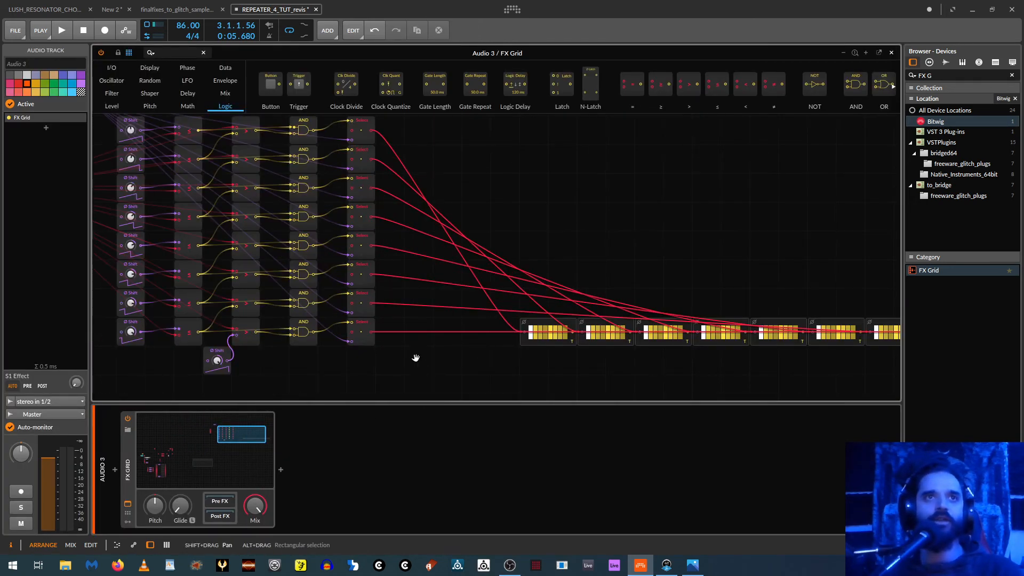
pyautogui.moveTo(416, 357); pyautogui.dragTo(479, 419)
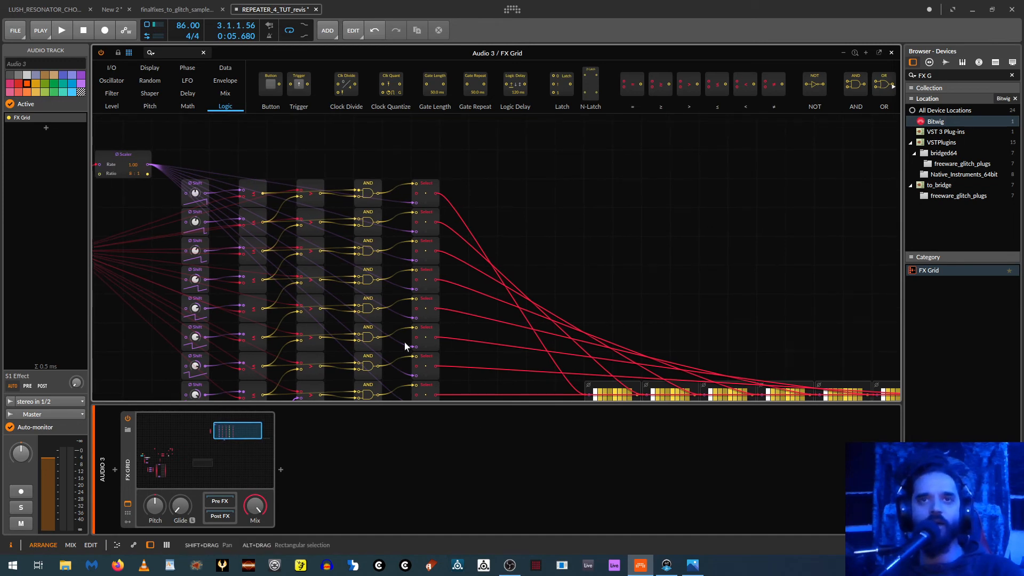
pyautogui.press('d')
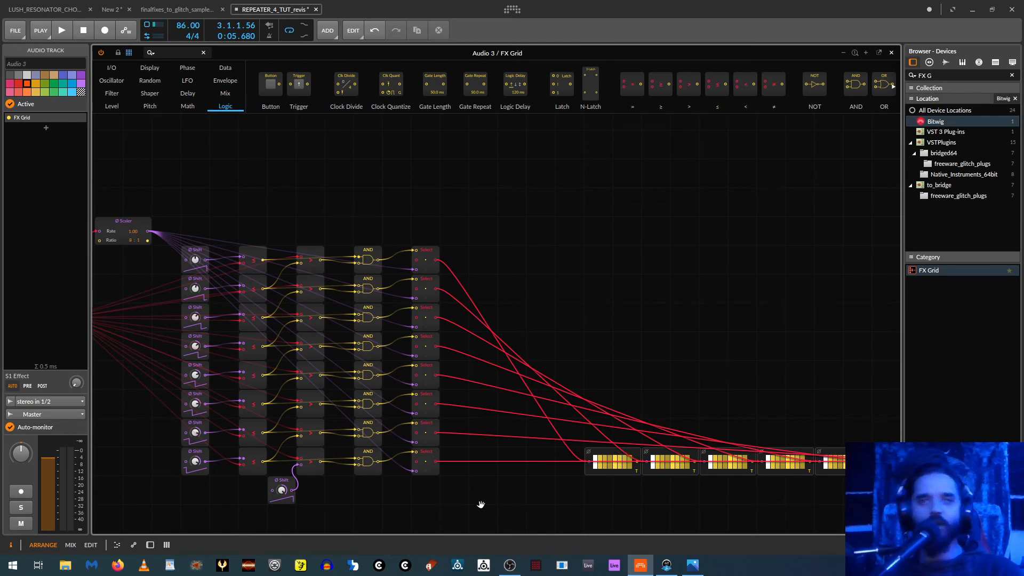
# Select all eight Gates modules and move the row below the Select column, with the first Gates aligned under that column
pyautogui.moveTo(480, 500); pyautogui.dragTo(376, 470)
pyautogui.moveTo(596, 347); pyautogui.dragTo(472, 272)
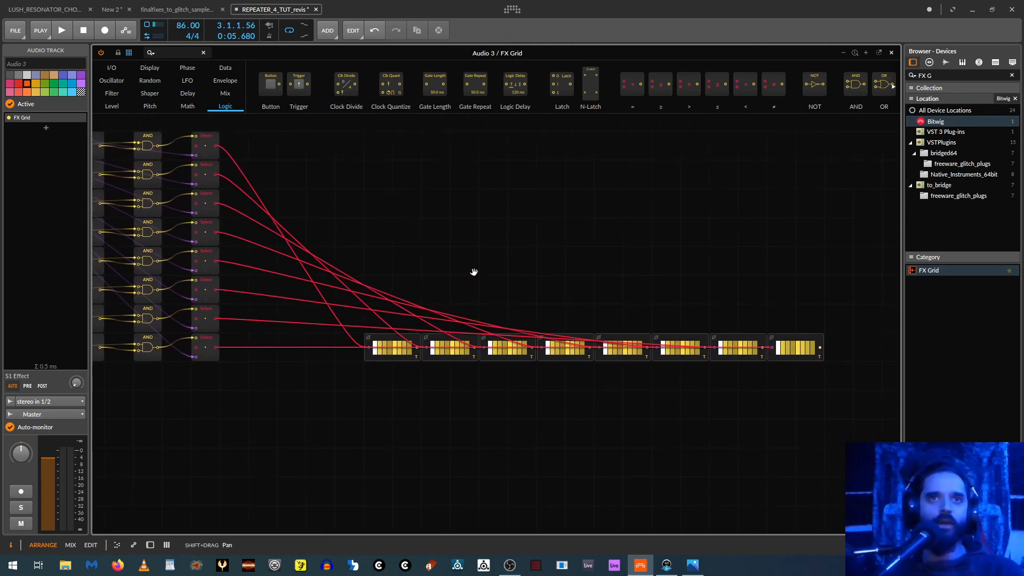
pyautogui.moveTo(353, 276); pyautogui.dragTo(846, 410)
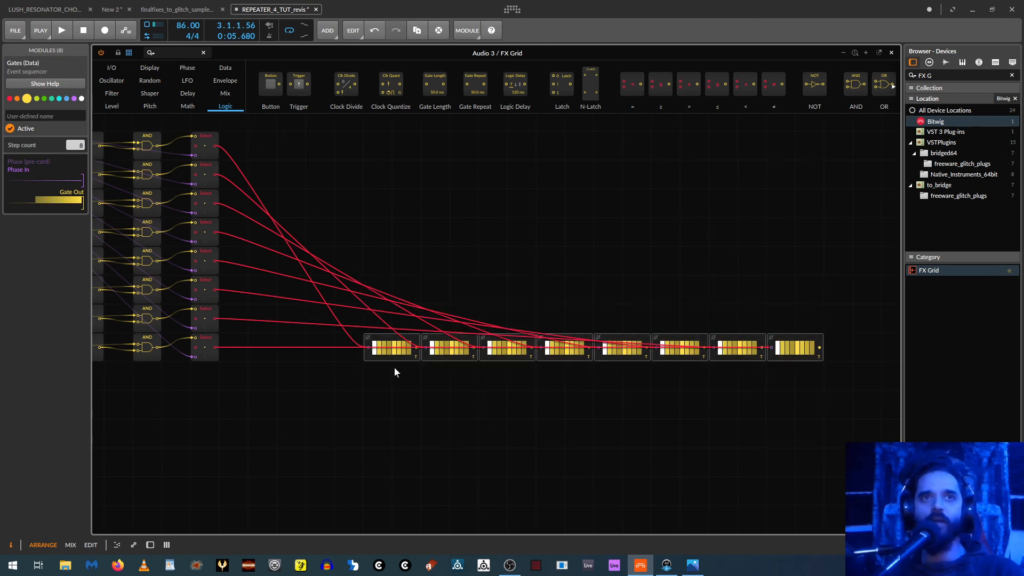
pyautogui.moveTo(377, 358); pyautogui.dragTo(204, 443)
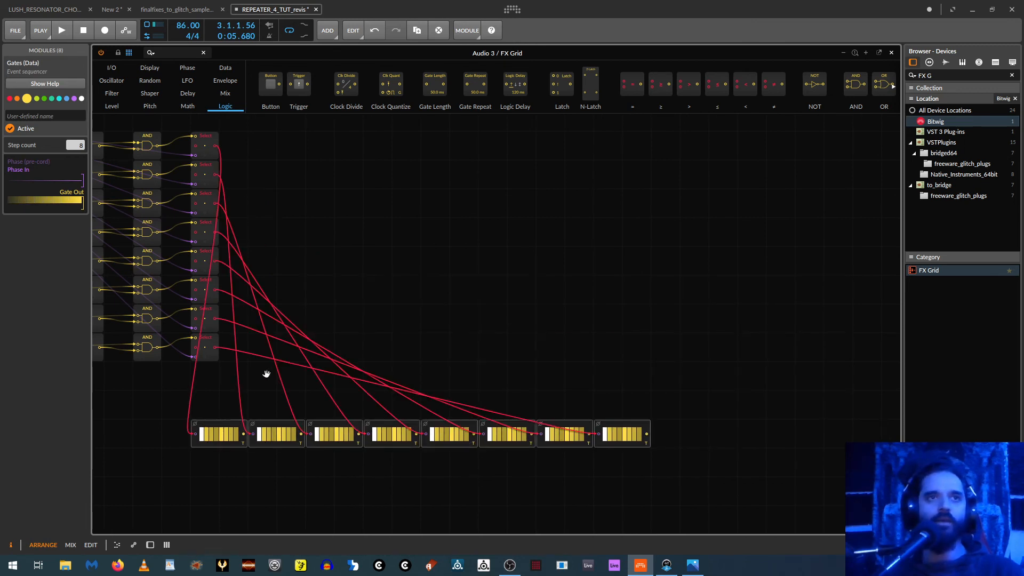
pyautogui.moveTo(266, 373); pyautogui.dragTo(518, 293)
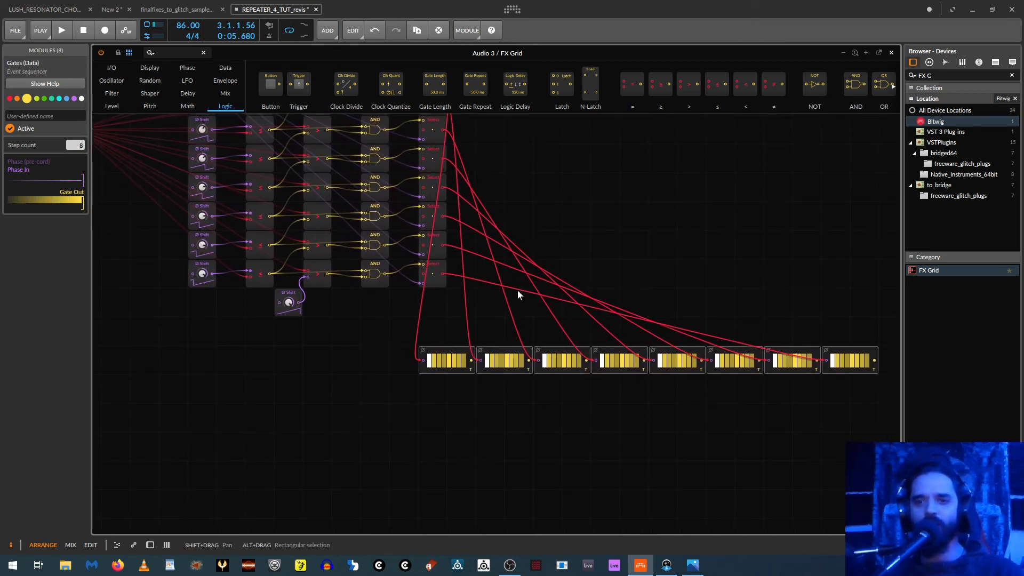
pyautogui.moveTo(578, 261); pyautogui.dragTo(557, 296)
pyautogui.moveTo(623, 302); pyautogui.dragTo(516, 296)
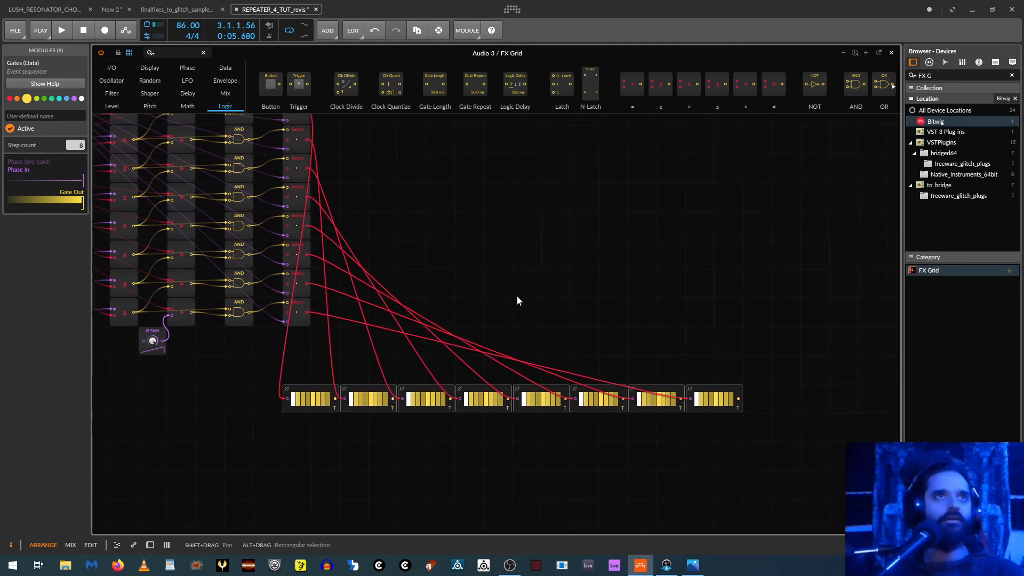
# Add a Merge module beyond the end of the Gates row, with 8 in ports and Nearest interpolation
pyautogui.click(175, 52)
pyautogui.write('MERGE')
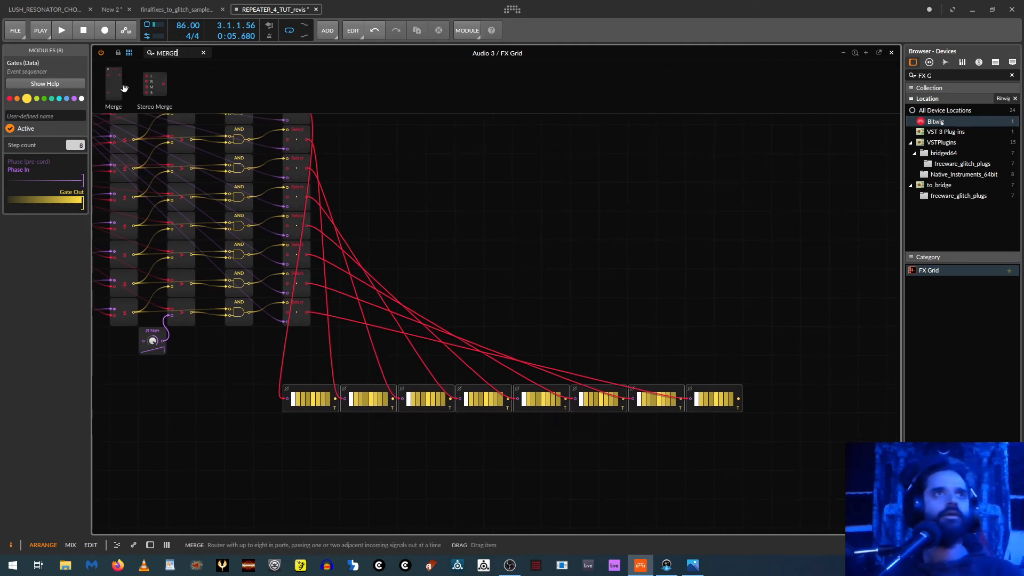
pyautogui.moveTo(113, 83); pyautogui.dragTo(749, 160)
pyautogui.moveTo(80, 166); pyautogui.dragTo(80, 122)
pyautogui.click(18, 190)
pyautogui.moveTo(390, 177); pyautogui.dragTo(576, 244)
pyautogui.scroll(-1, 577, 244)
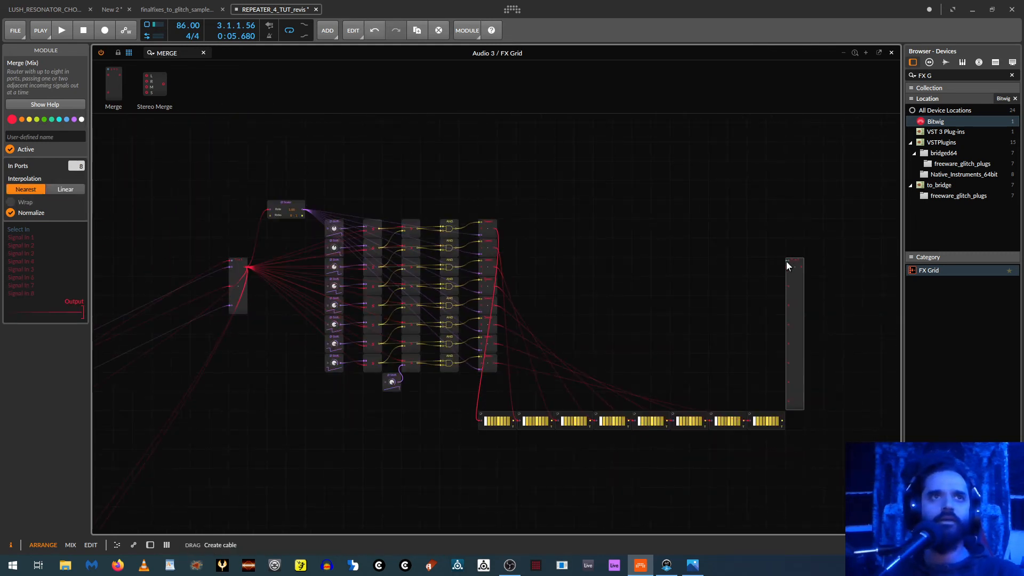
# Connect the new Merge's Select In to the output that drives the comparator rows, and briefly run playback
pyautogui.moveTo(790, 261); pyautogui.dragTo(246, 268)
pyautogui.press('space')
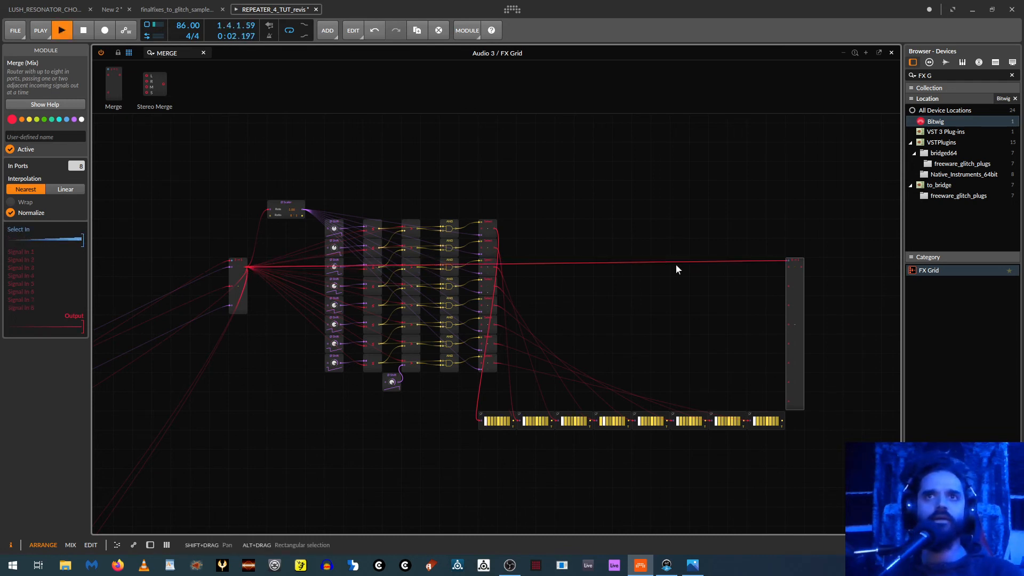
pyautogui.press('space')
# Wire the outputs of the first four Gates to Signal In 1 through 4 of the eight-input Merge
pyautogui.moveTo(874, 313); pyautogui.dragTo(763, 347)
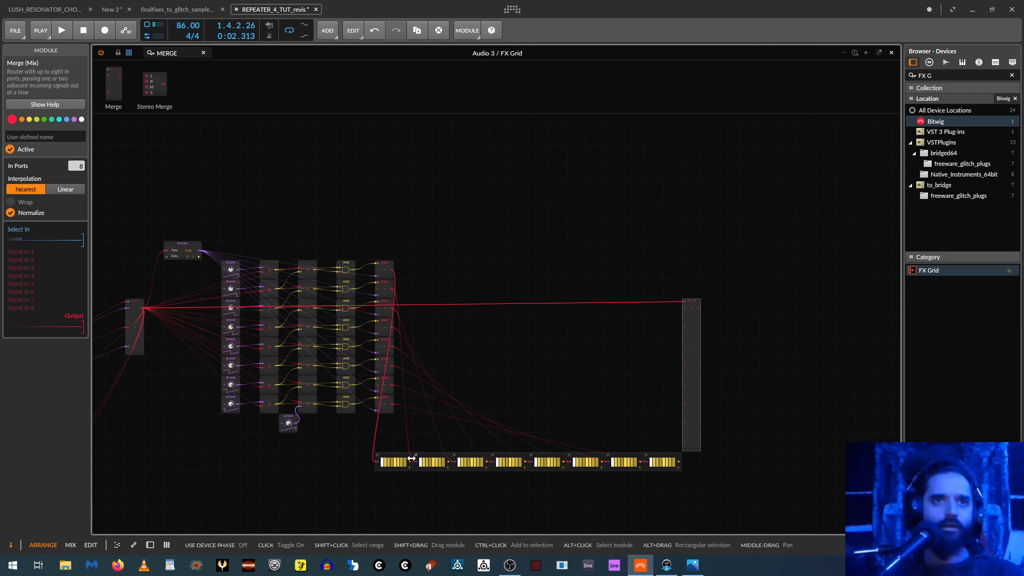
pyautogui.moveTo(409, 461); pyautogui.dragTo(683, 329)
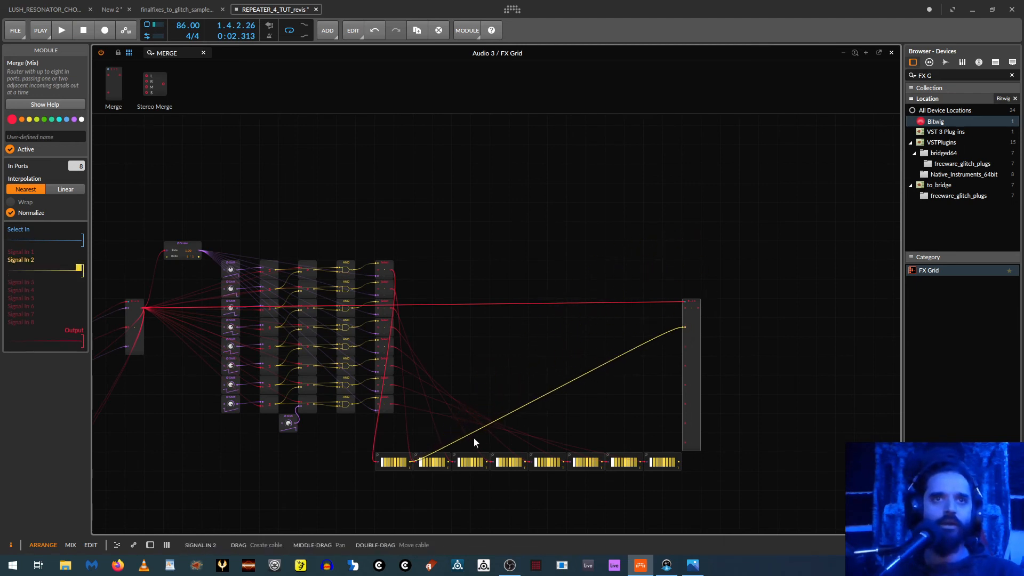
pyautogui.moveTo(448, 461); pyautogui.dragTo(684, 329)
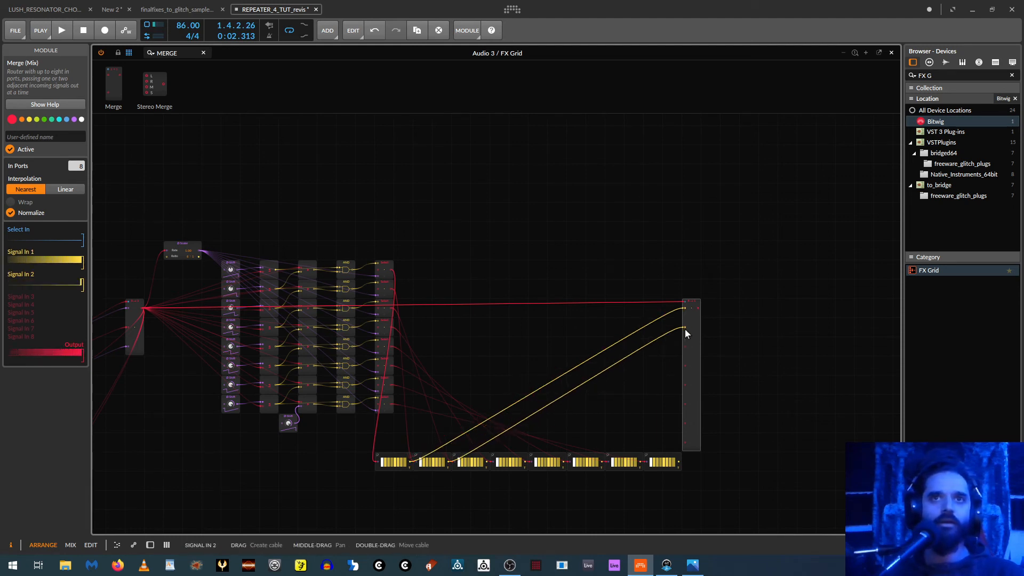
pyautogui.hotkey('ctrl', '+')
pyautogui.moveTo(672, 419); pyautogui.dragTo(572, 238)
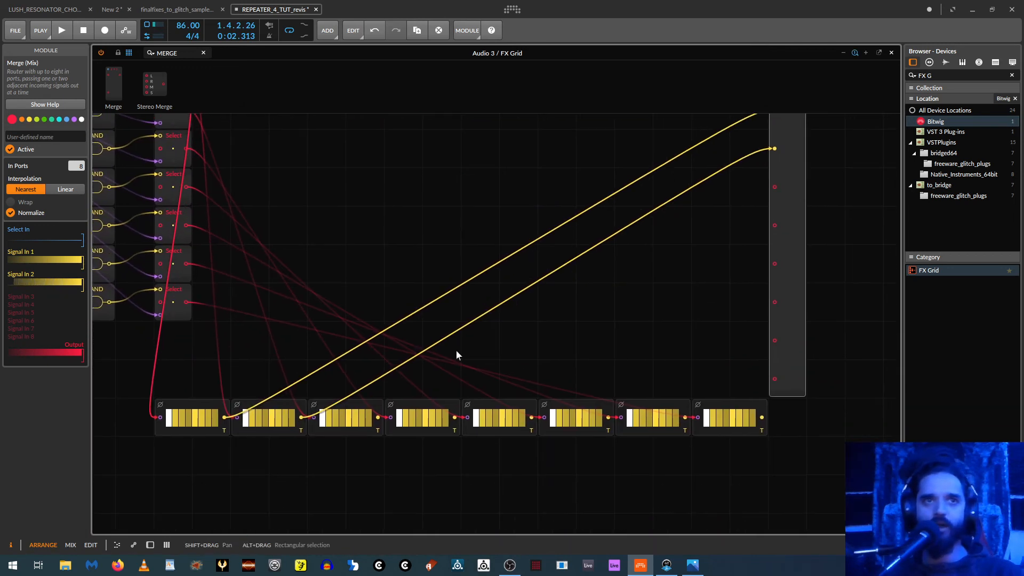
pyautogui.moveTo(376, 415); pyautogui.dragTo(774, 187)
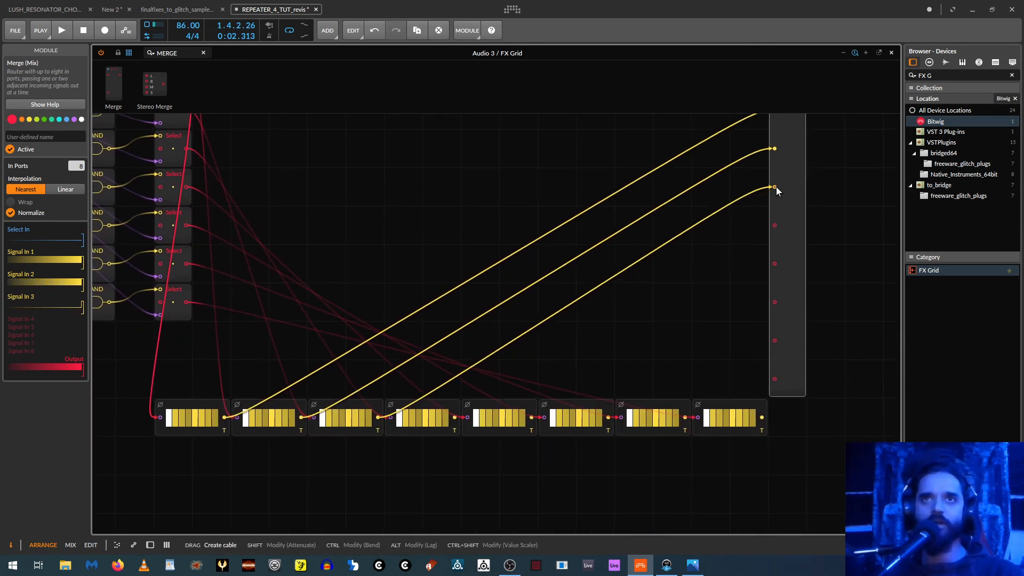
pyautogui.moveTo(452, 417); pyautogui.dragTo(776, 225)
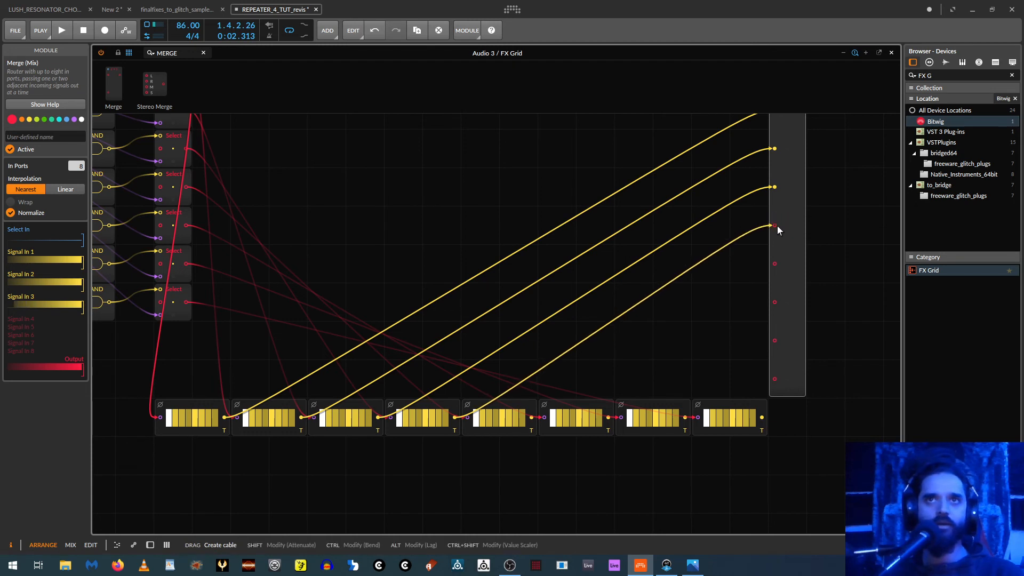
# Wire the outputs of the last four Gates to Signal In 5 through 8 of the eight-input Merge
pyautogui.moveTo(531, 416); pyautogui.dragTo(776, 263)
pyautogui.moveTo(608, 417); pyautogui.dragTo(775, 303)
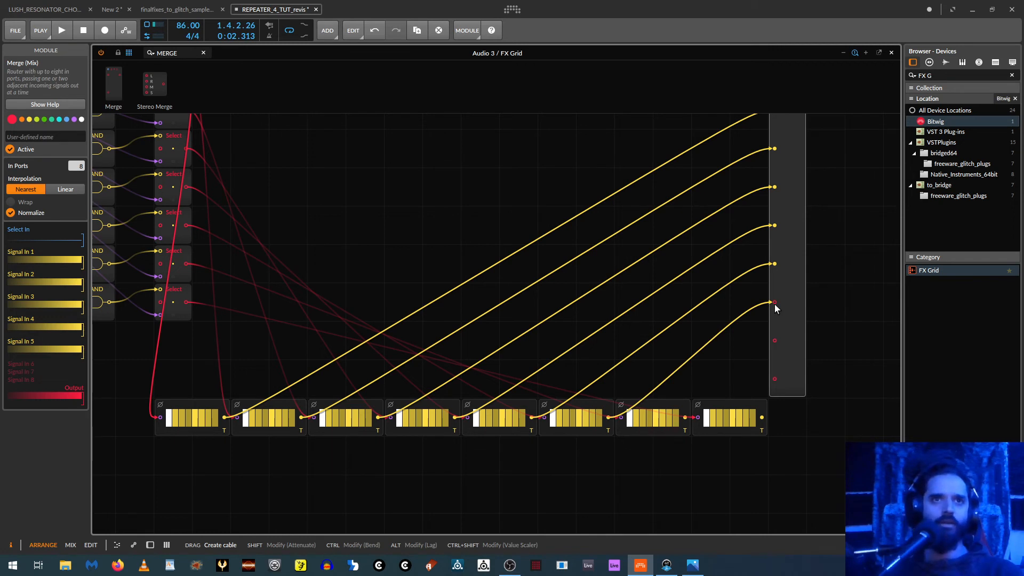
pyautogui.moveTo(774, 304); pyautogui.dragTo(774, 303)
pyautogui.moveTo(685, 417); pyautogui.dragTo(774, 340)
pyautogui.moveTo(761, 417); pyautogui.dragTo(778, 378)
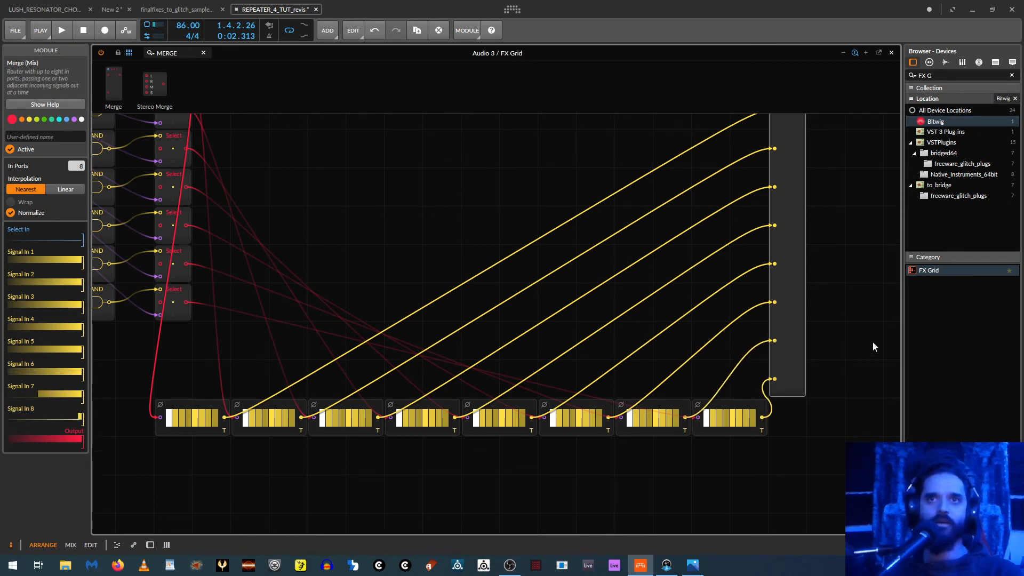
# Select all eight Gates and move the row directly above the 16-step Gates and Steps sequencers
pyautogui.press('-')
pyautogui.moveTo(686, 319); pyautogui.dragTo(816, 272)
pyautogui.moveTo(774, 332); pyautogui.dragTo(463, 321)
pyautogui.moveTo(363, 356); pyautogui.dragTo(488, 350)
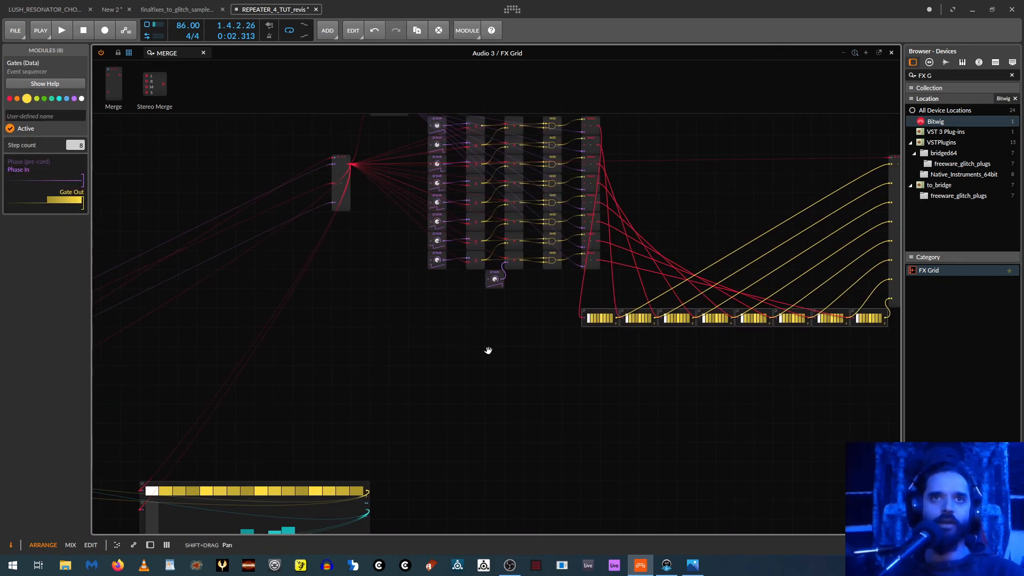
pyautogui.moveTo(586, 327); pyautogui.dragTo(153, 469)
pyautogui.moveTo(316, 400); pyautogui.dragTo(436, 305)
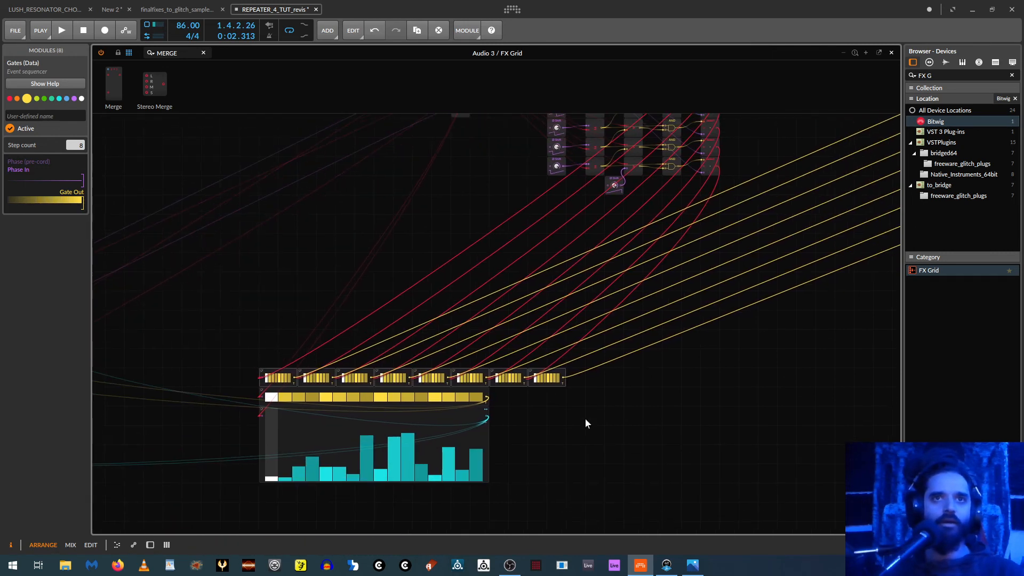
# Pull the 16-step Gates module out from above the Steps sequencer and delete it
pyautogui.click(593, 444)
pyautogui.moveTo(595, 445); pyautogui.dragTo(668, 452)
pyautogui.scroll(1, 623, 419)
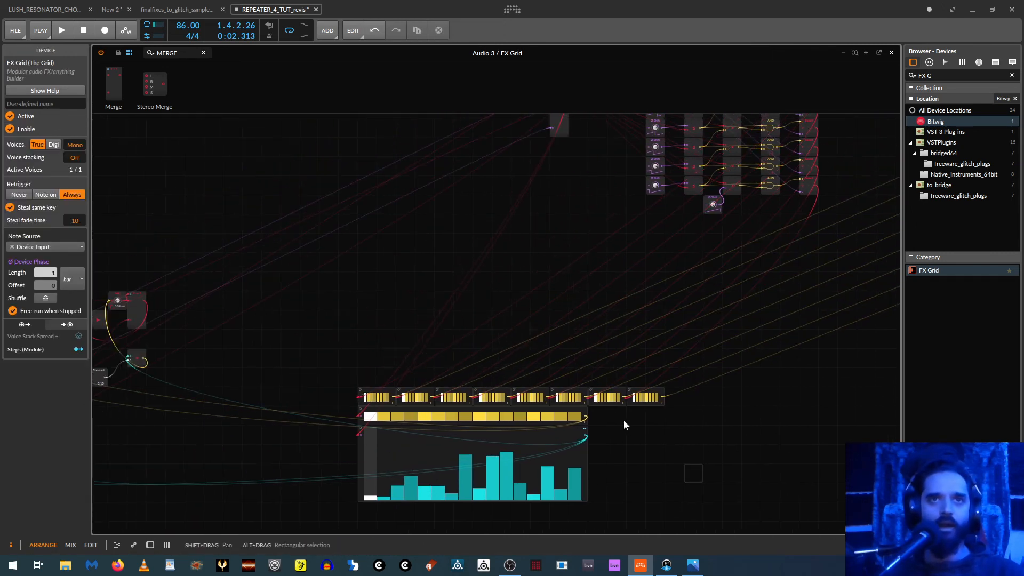
pyautogui.scroll(1, 651, 447)
pyautogui.moveTo(713, 507); pyautogui.dragTo(677, 422)
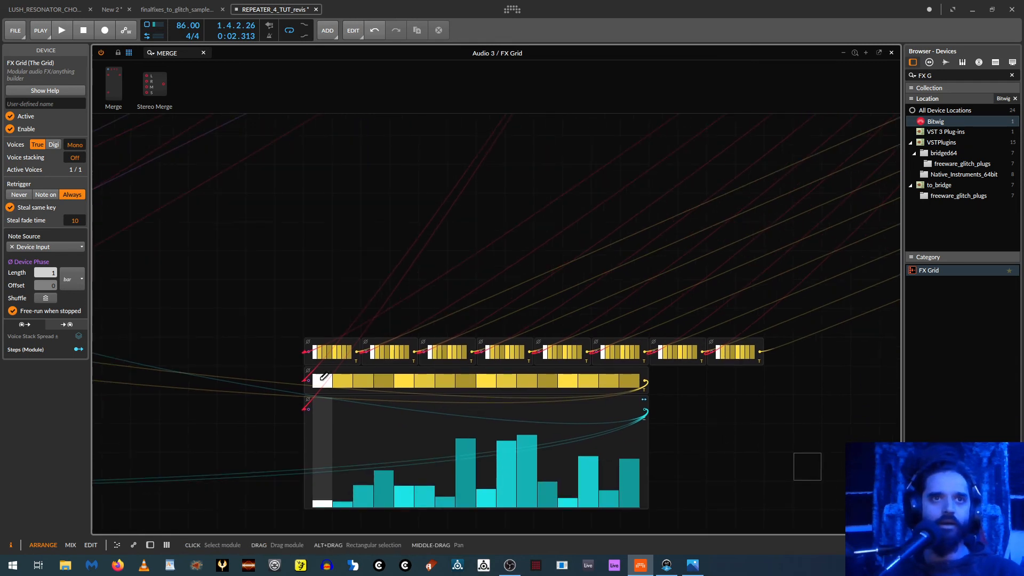
pyautogui.moveTo(328, 377); pyautogui.dragTo(184, 232)
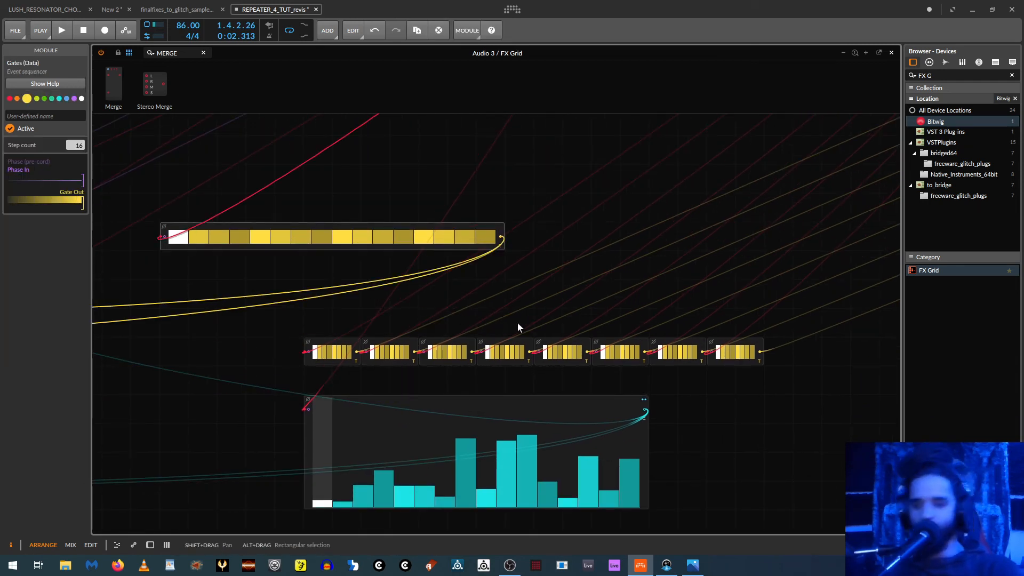
pyautogui.press('Delete')
# Move the eight-input Merge down beside the end of the relocated Gates row
pyautogui.moveTo(754, 397); pyautogui.dragTo(656, 406)
pyautogui.scroll(-1, 656, 406)
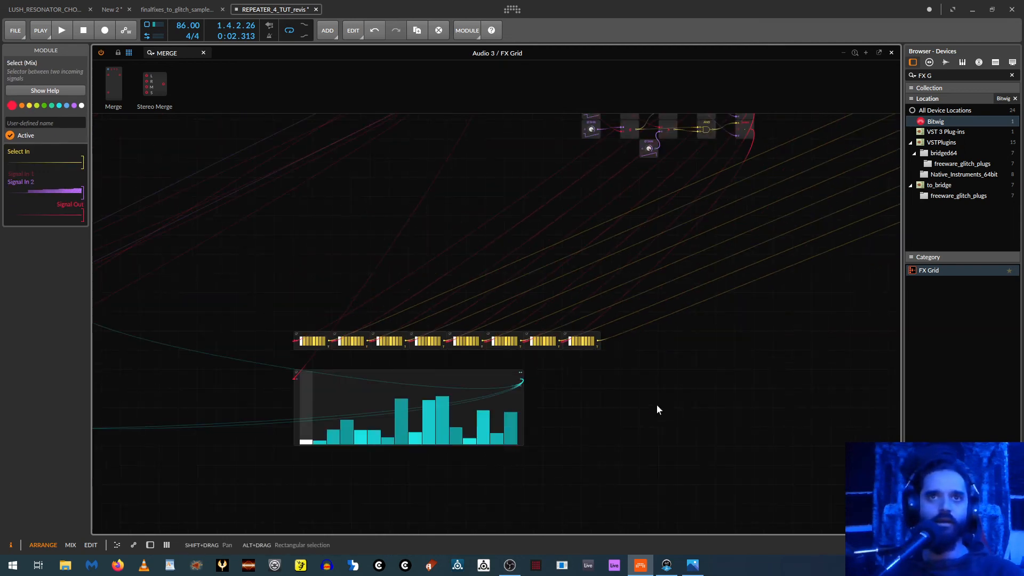
pyautogui.moveTo(618, 356); pyautogui.dragTo(226, 462)
pyautogui.moveTo(668, 159); pyautogui.dragTo(756, 223)
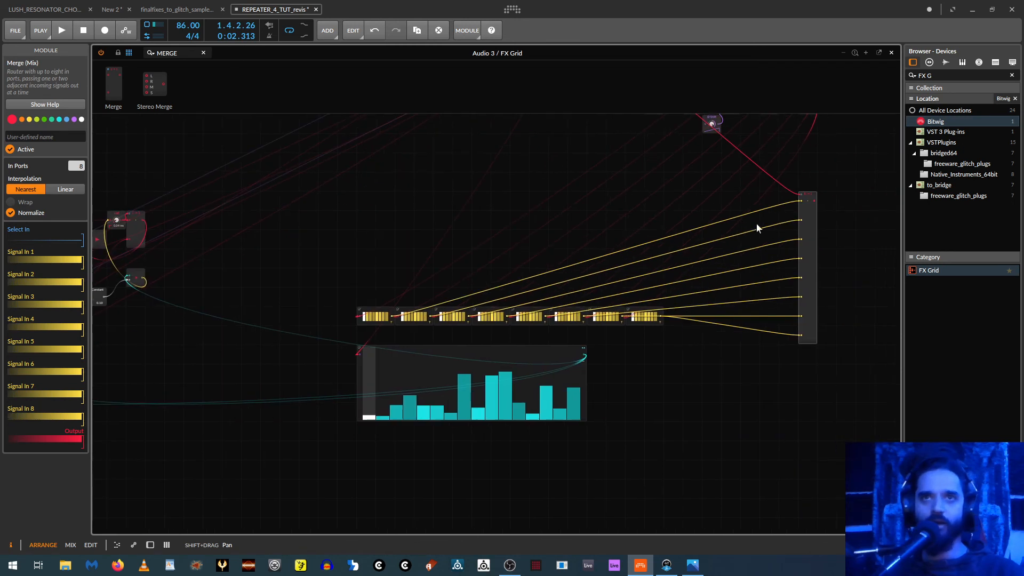
# Examine the two Recorder modules and their connections, tracing the layout back to the eight-input Merge
pyautogui.moveTo(806, 203); pyautogui.dragTo(399, 318)
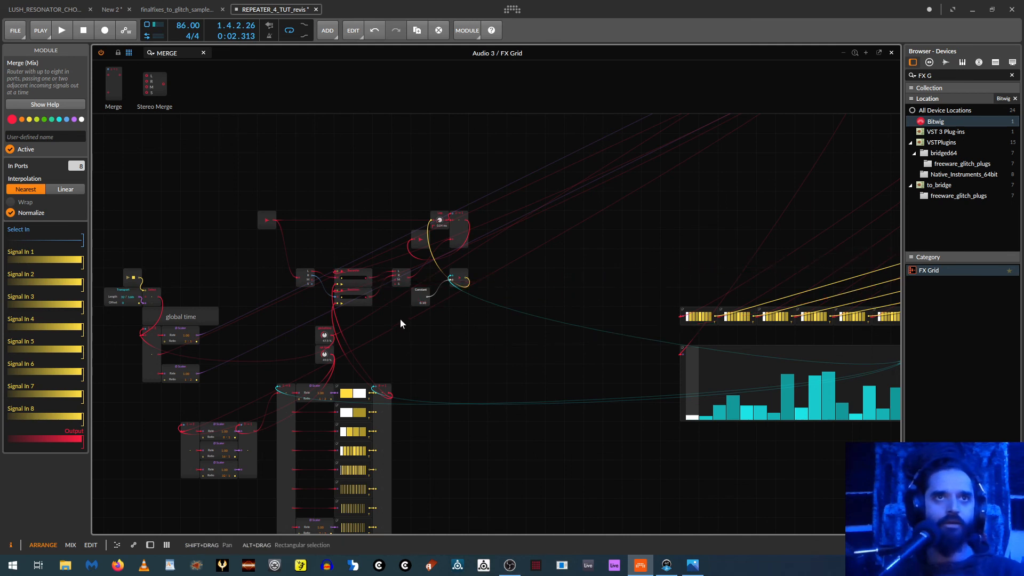
pyautogui.scroll(3, 352, 311)
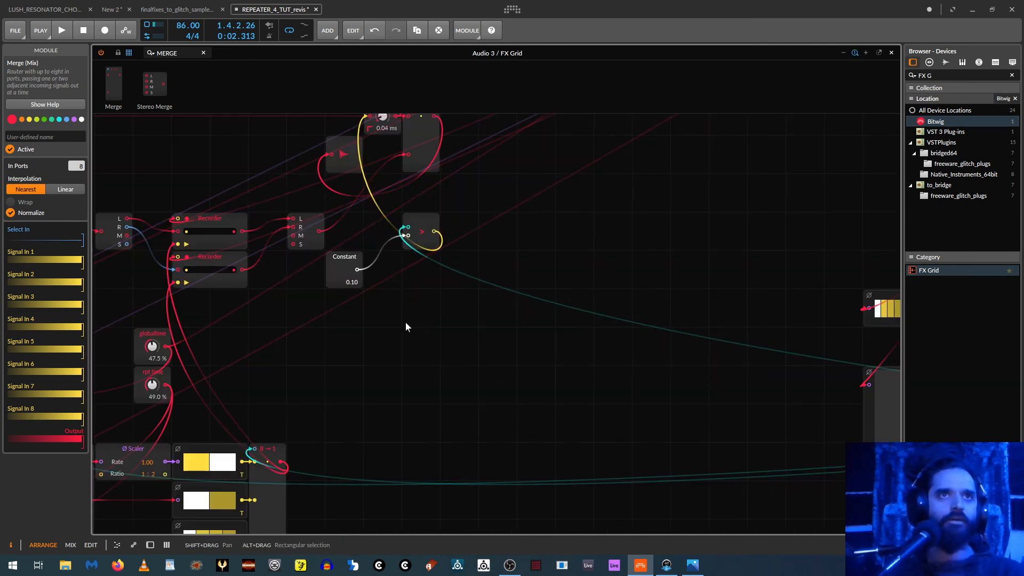
pyautogui.scroll(-1, 336, 308)
pyautogui.moveTo(394, 301); pyautogui.dragTo(159, 457)
pyautogui.scroll(-1, 375, 356)
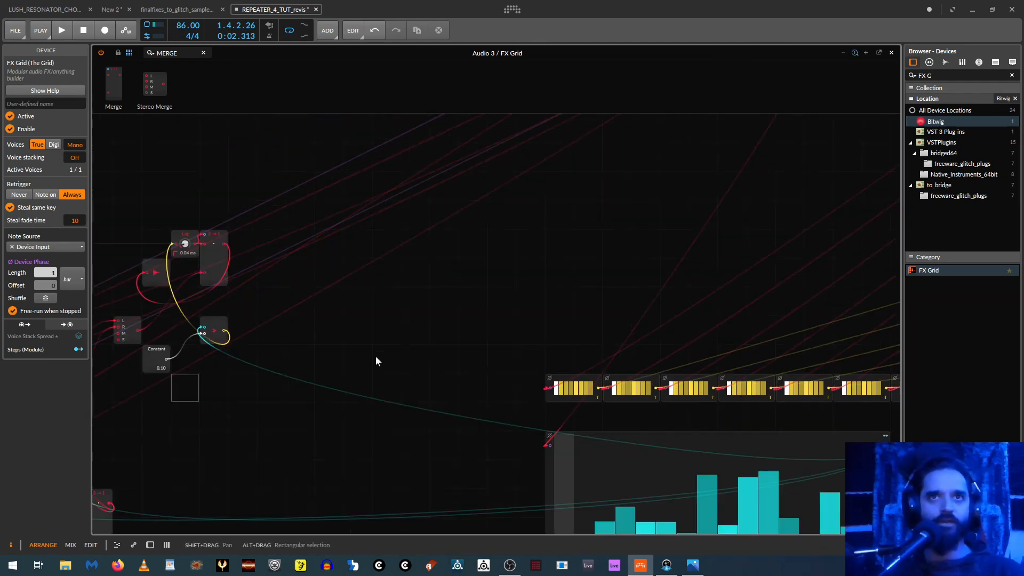
pyautogui.scroll(-1, 500, 326)
pyautogui.moveTo(635, 288); pyautogui.dragTo(274, 283)
pyautogui.moveTo(502, 293); pyautogui.dragTo(632, 284)
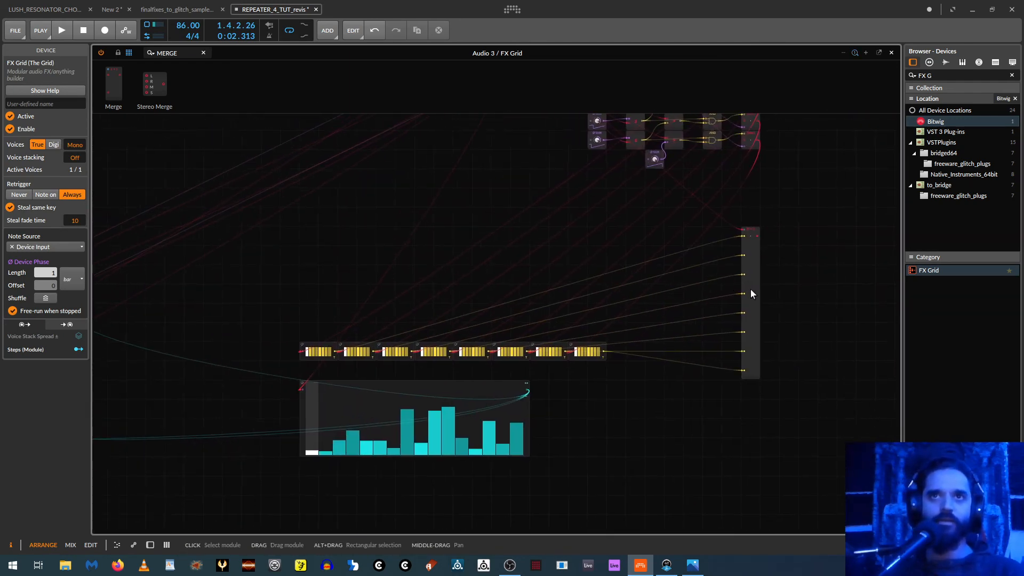
# Move the eight-input Merge between the Recorders and the Gates row, and wire its output to both Recorders' record inputs
pyautogui.moveTo(750, 293); pyautogui.dragTo(634, 370)
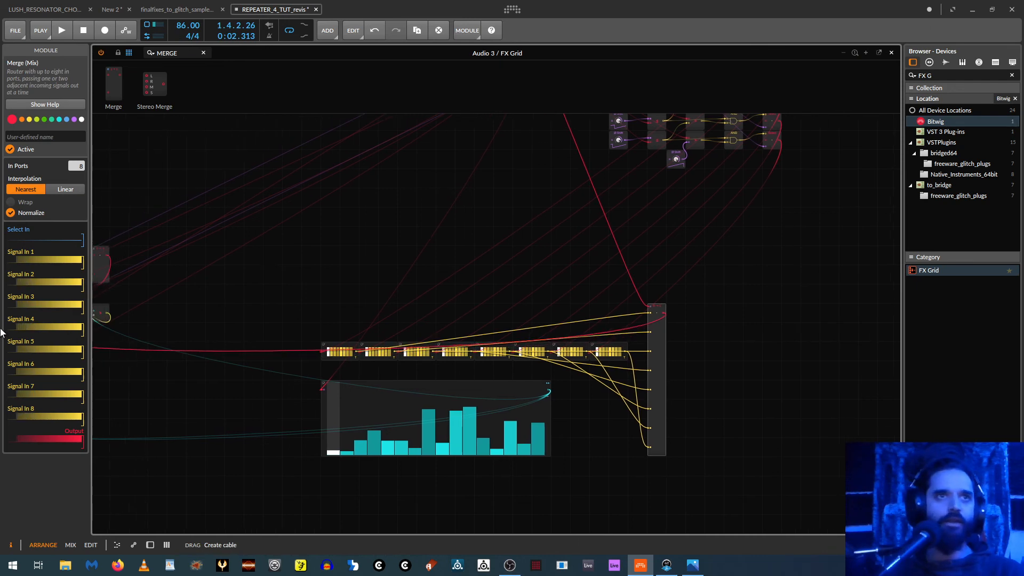
pyautogui.moveTo(0, 329); pyautogui.dragTo(395, 280)
pyautogui.scroll(1, 394, 286)
pyautogui.moveTo(434, 311); pyautogui.dragTo(3, 282)
pyautogui.moveTo(771, 307); pyautogui.dragTo(128, 323)
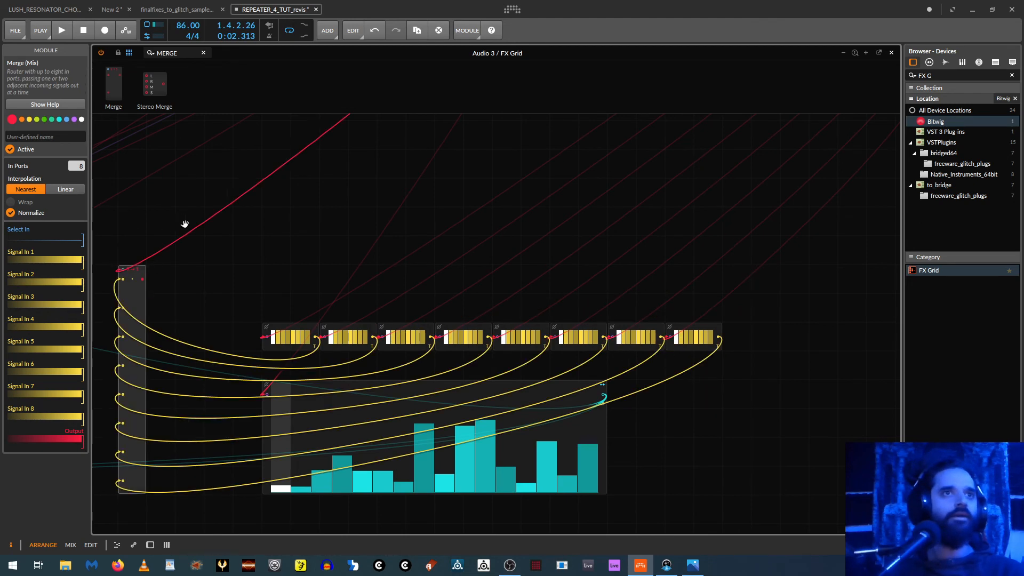
pyautogui.moveTo(184, 223); pyautogui.dragTo(635, 267)
pyautogui.moveTo(600, 322); pyautogui.dragTo(204, 313)
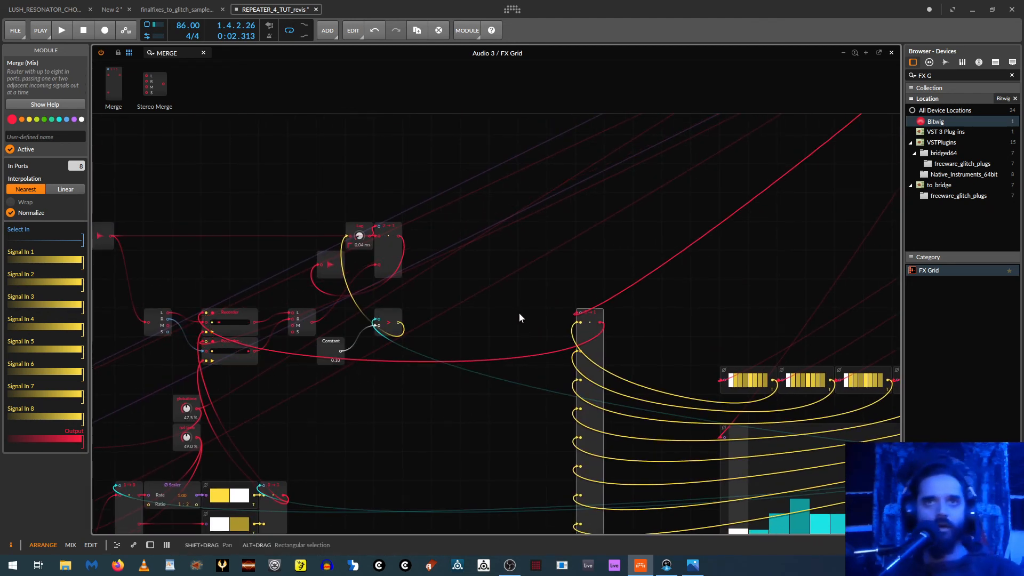
pyautogui.moveTo(600, 323); pyautogui.dragTo(207, 343)
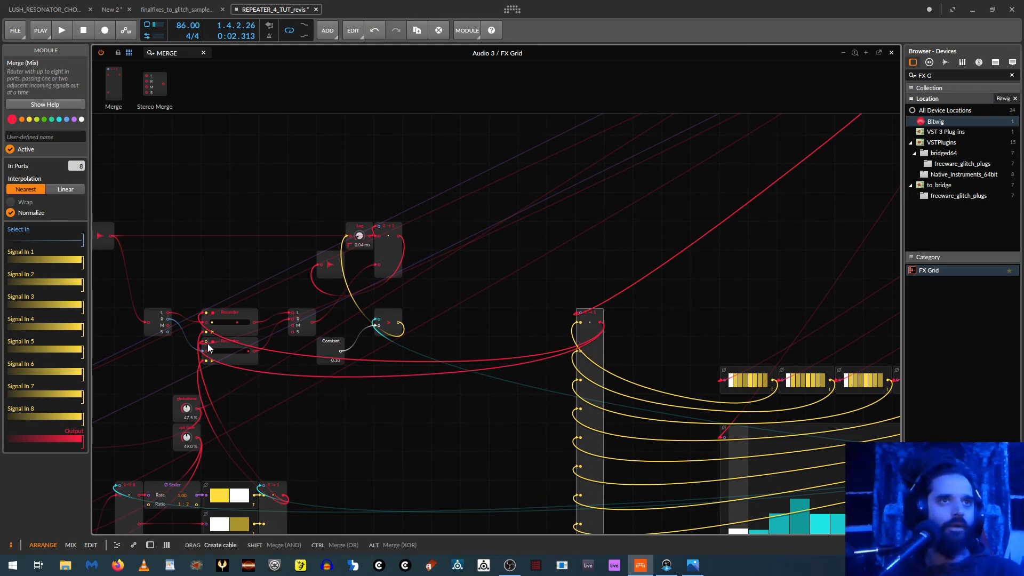
# Move the eight-input Merge back past the far end of the Gates row and raise it above the row
pyautogui.moveTo(594, 317); pyautogui.dragTo(844, 315)
pyautogui.moveTo(749, 272); pyautogui.dragTo(263, 256)
pyautogui.moveTo(597, 299); pyautogui.dragTo(827, 360)
pyautogui.moveTo(578, 462); pyautogui.dragTo(844, 475)
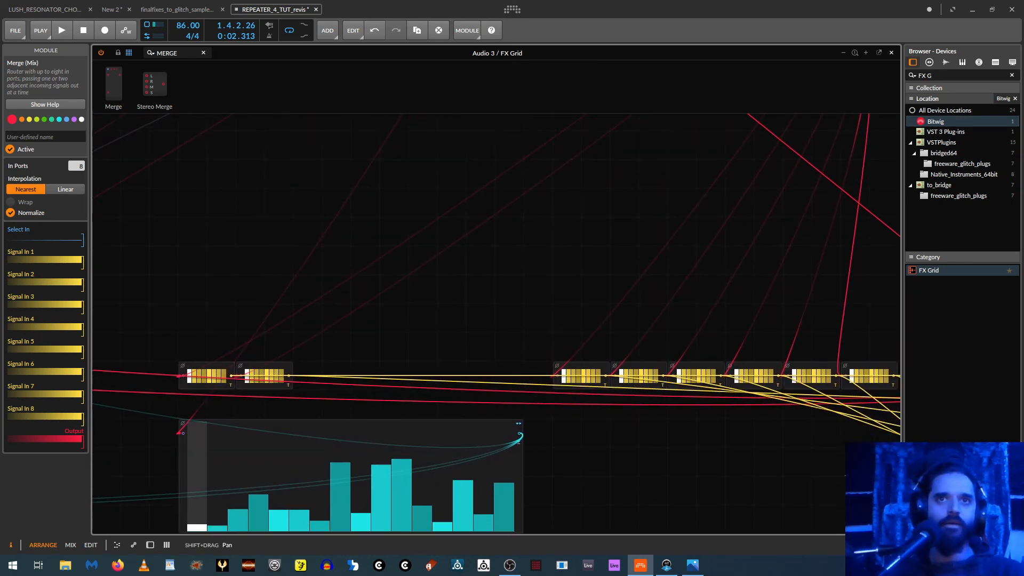
pyautogui.moveTo(520, 297); pyautogui.dragTo(904, 409)
pyautogui.moveTo(805, 447); pyautogui.dragTo(243, 325)
pyautogui.moveTo(495, 340); pyautogui.dragTo(485, 130)
# Move the separated six Gates and then the other two back together as one continuous row at the Steps sequencer's height
pyautogui.moveTo(446, 363); pyautogui.dragTo(778, 388)
pyautogui.moveTo(778, 335); pyautogui.dragTo(227, 375)
pyautogui.moveTo(469, 431); pyautogui.dragTo(655, 403)
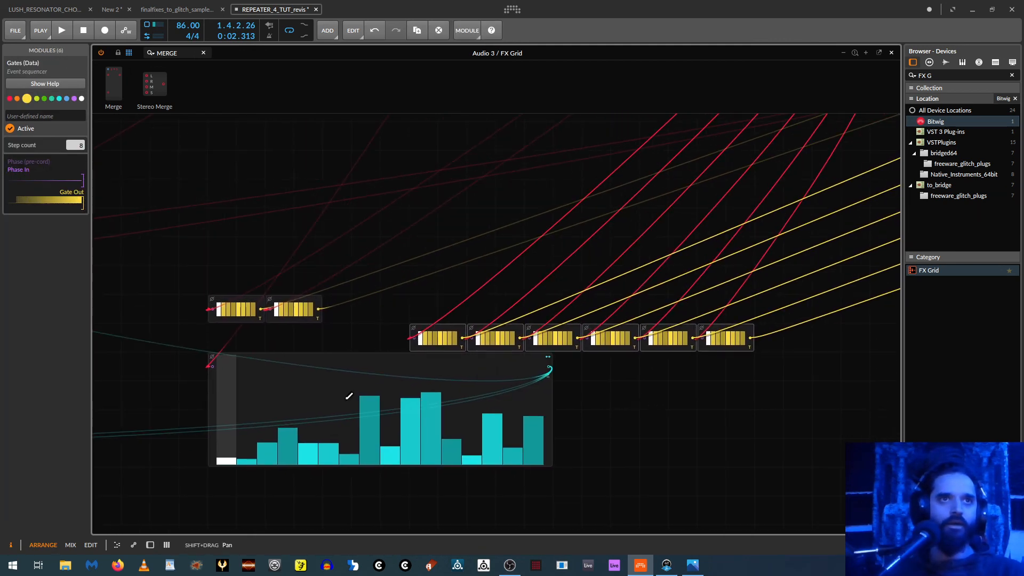
pyautogui.click(211, 414)
pyautogui.moveTo(460, 420); pyautogui.dragTo(681, 222)
pyautogui.moveTo(263, 269); pyautogui.dragTo(379, 314)
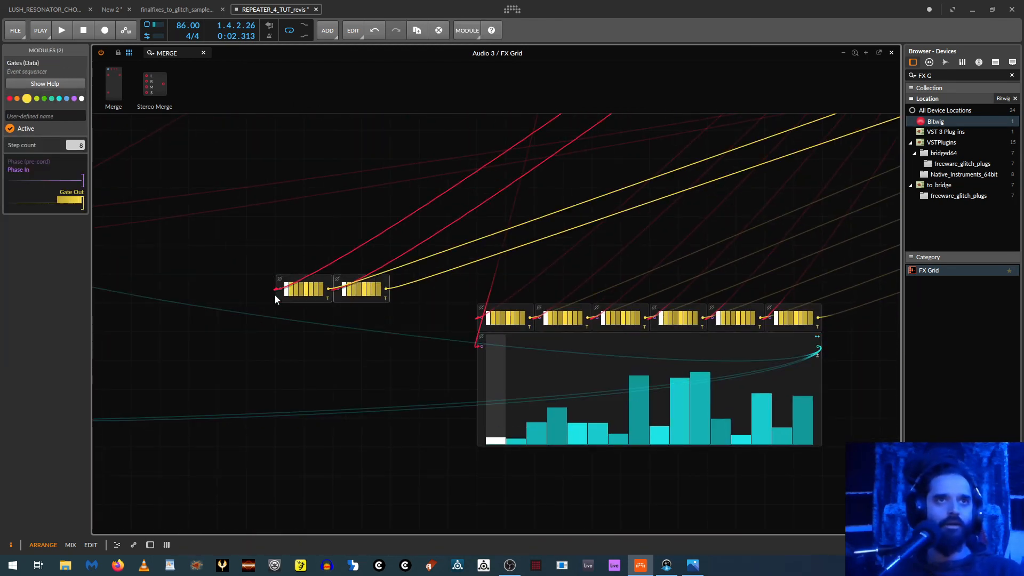
pyautogui.moveTo(274, 293); pyautogui.dragTo(361, 323)
# Align the Steps sequencer under the first Gates module and widen it to span the full Gates row
pyautogui.moveTo(479, 422); pyautogui.dragTo(365, 422)
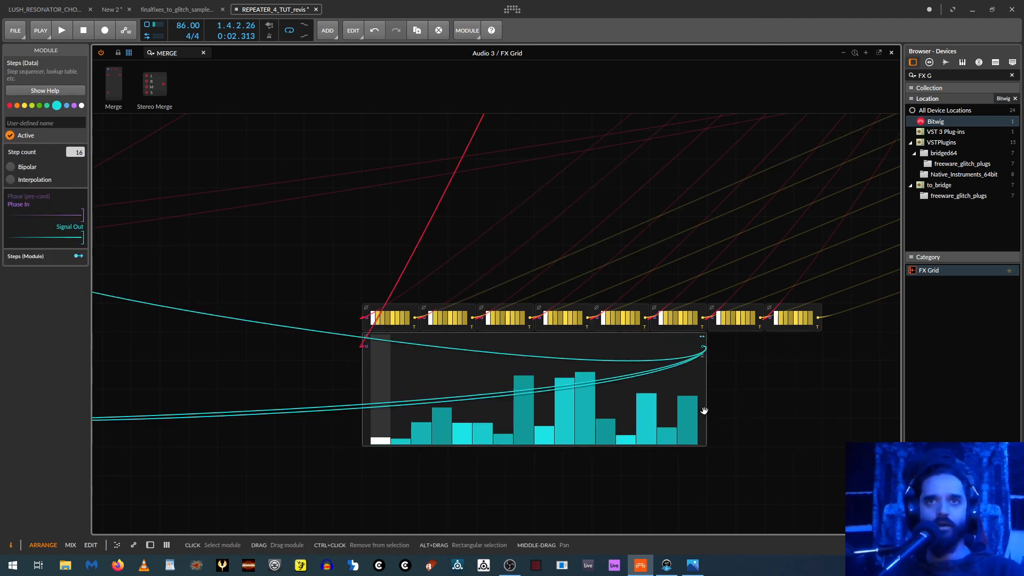
pyautogui.moveTo(703, 411); pyautogui.dragTo(820, 403)
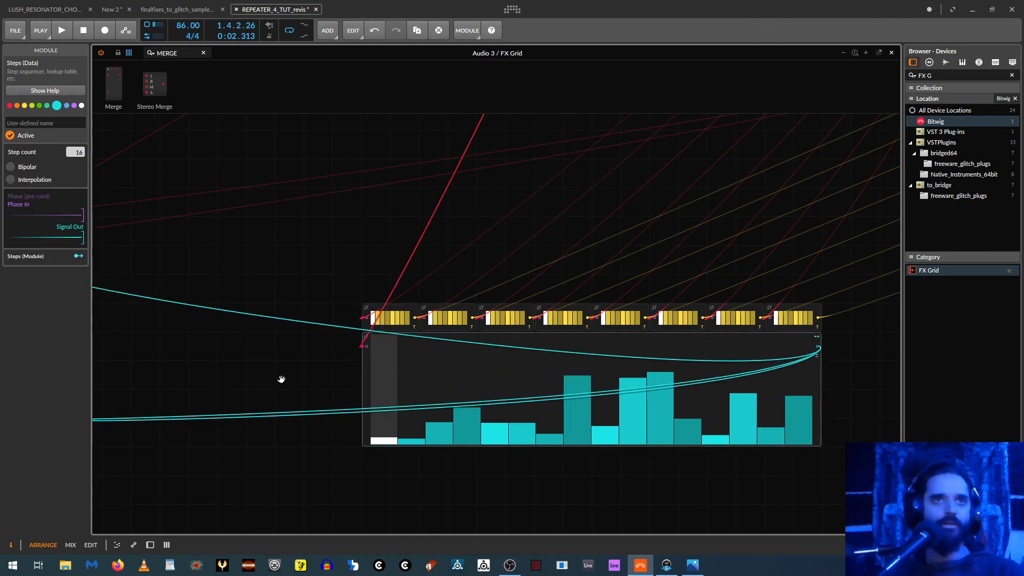
# Select the globaltime Value module and the Value module beneath it, and move both directly before the Gates row and Steps sequencer
pyautogui.moveTo(281, 379); pyautogui.dragTo(447, 386)
pyautogui.scroll(-1, 317, 325)
pyautogui.moveTo(288, 331); pyautogui.dragTo(467, 360)
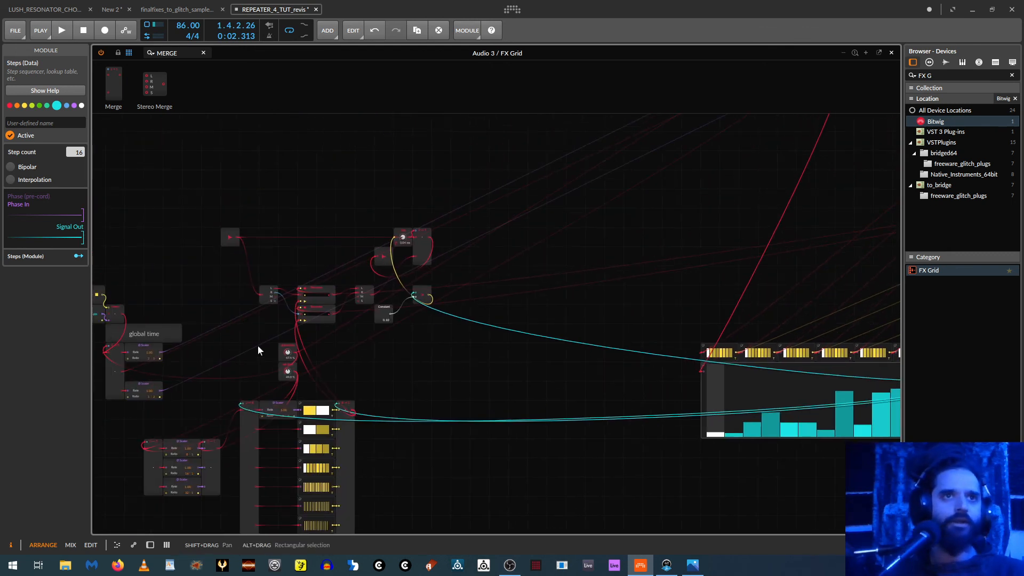
pyautogui.moveTo(257, 350); pyautogui.dragTo(320, 388)
pyautogui.moveTo(287, 353); pyautogui.dragTo(692, 358)
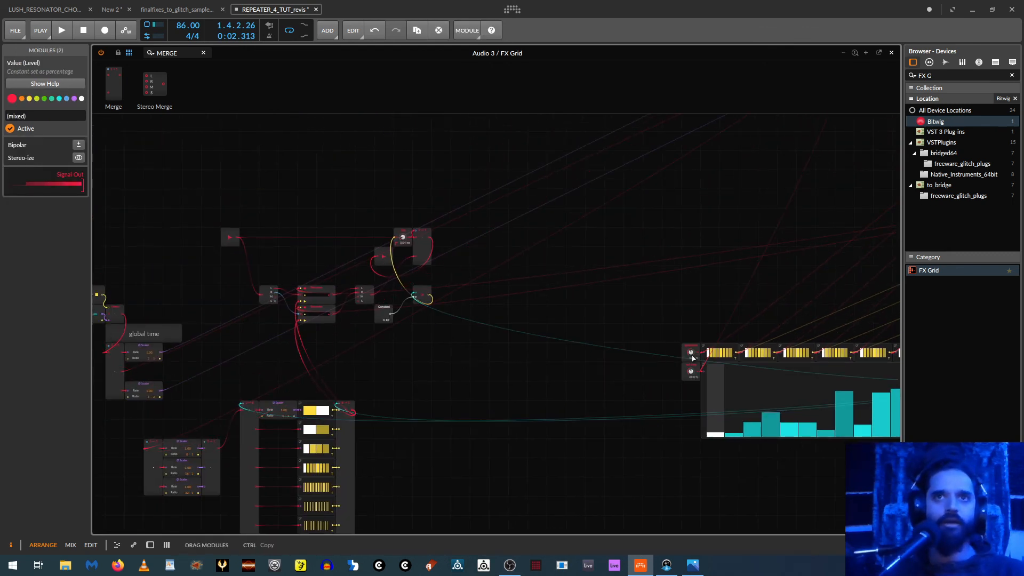
pyautogui.moveTo(679, 425); pyautogui.dragTo(304, 414)
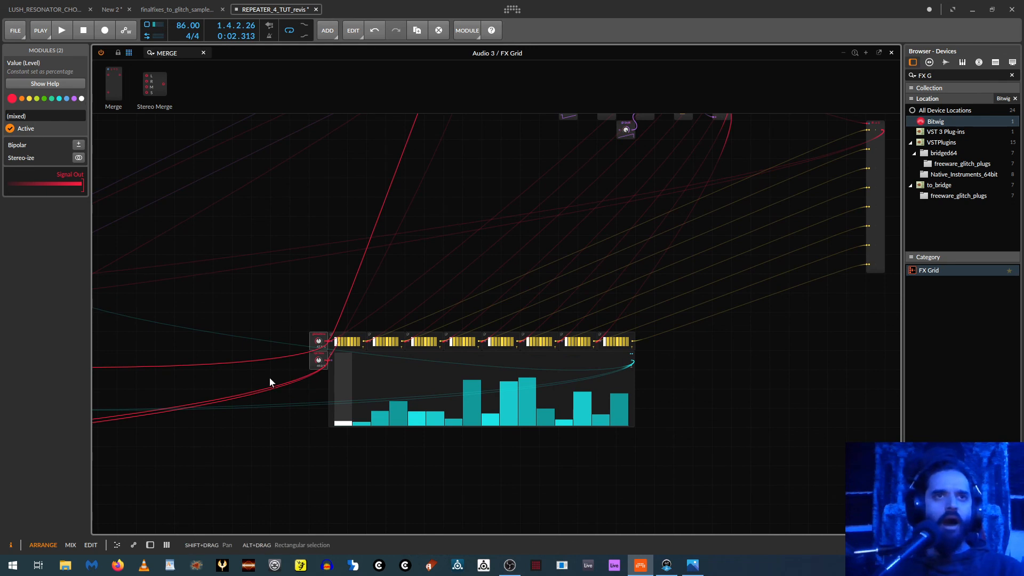
pyautogui.scroll(1, 261, 411)
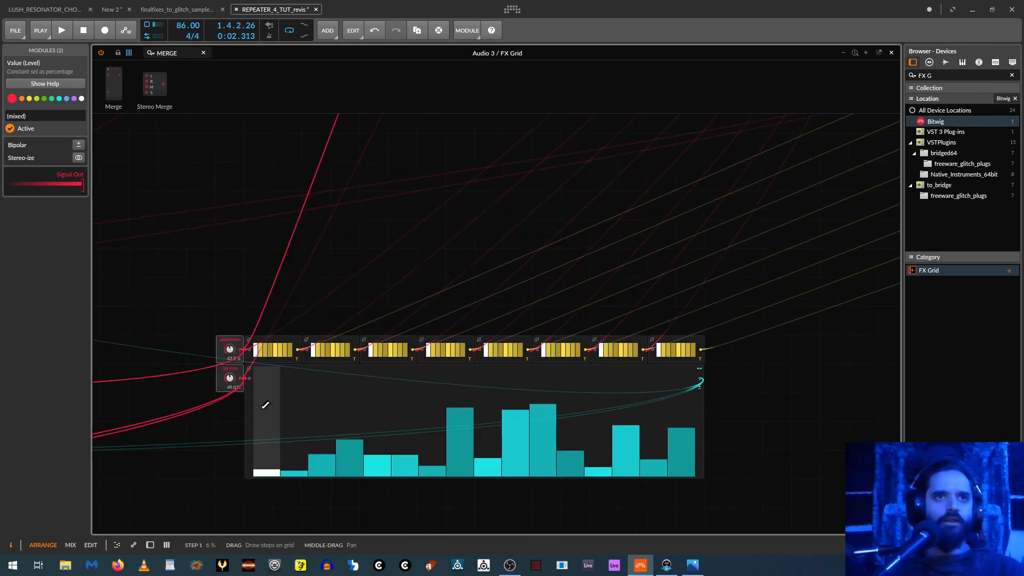
# Set the step count to 2 on both the first and second Gates modules in the row
pyautogui.click(265, 357)
pyautogui.moveTo(79, 145)
pyautogui.mouseDown()
pyautogui.moveTo(79, 169)
pyautogui.moveTo(79, 139)
pyautogui.mouseUp()
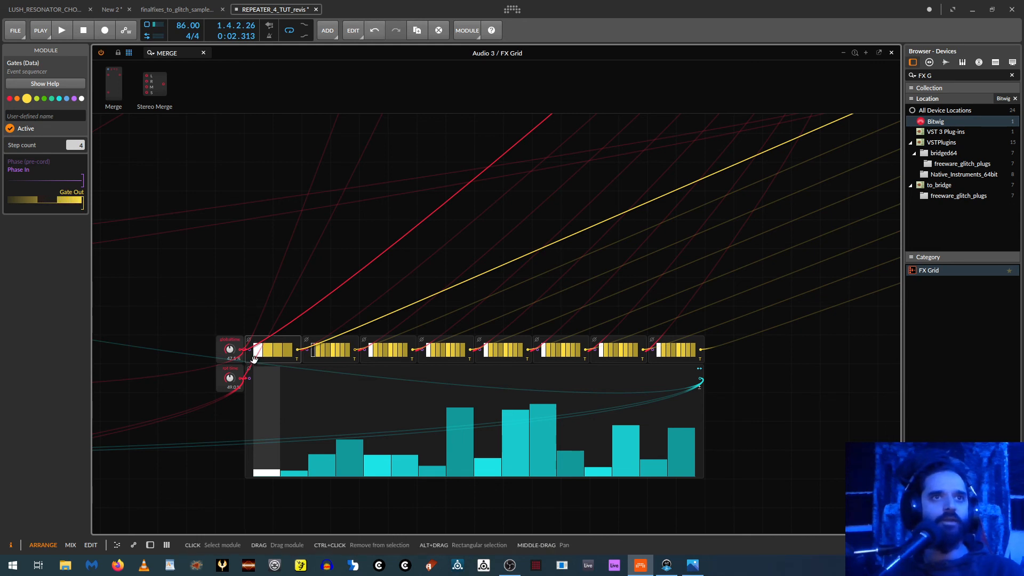
pyautogui.moveTo(76, 146); pyautogui.dragTo(75, 153)
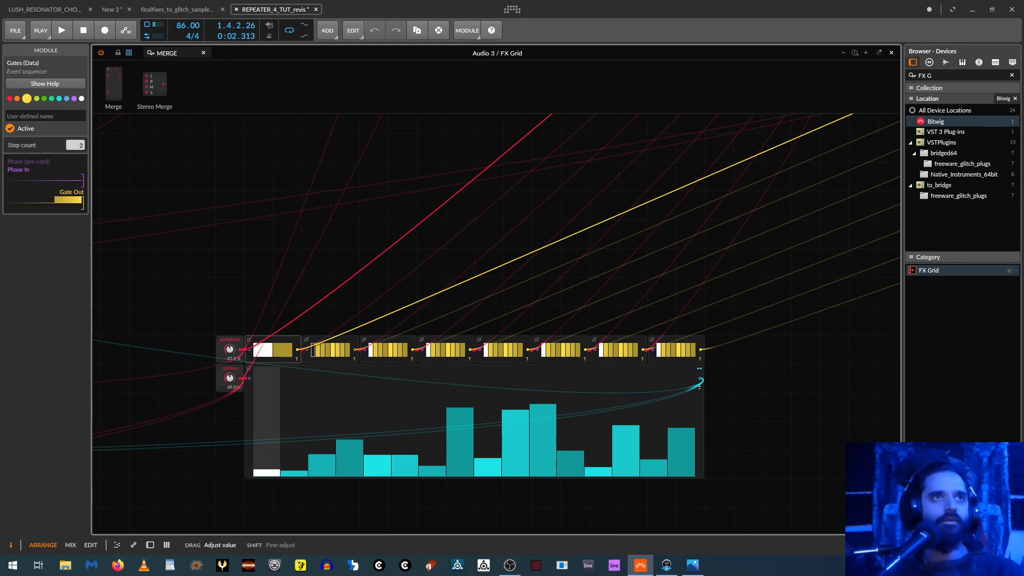
pyautogui.click(309, 355)
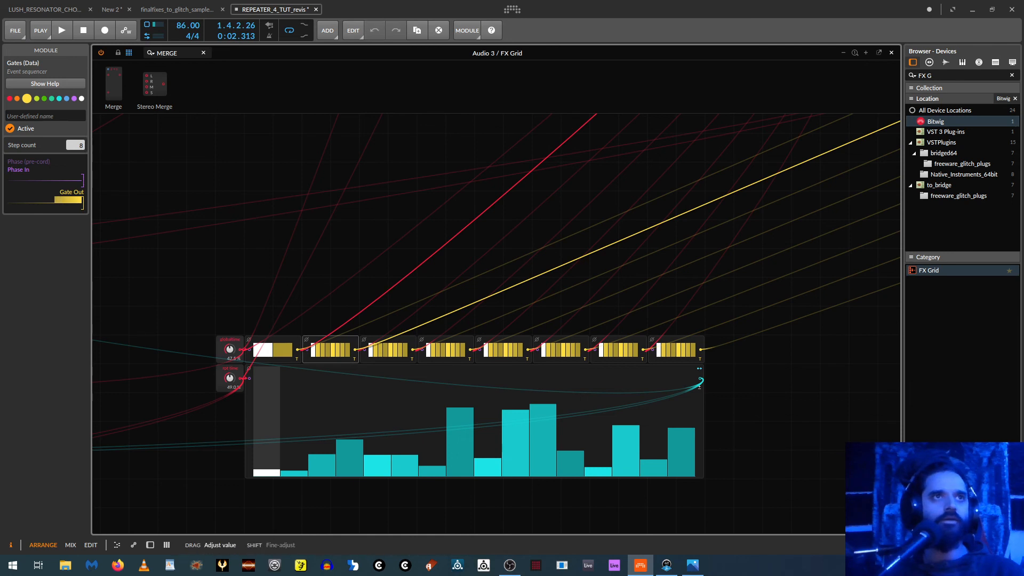
pyautogui.moveTo(76, 145); pyautogui.dragTo(75, 145)
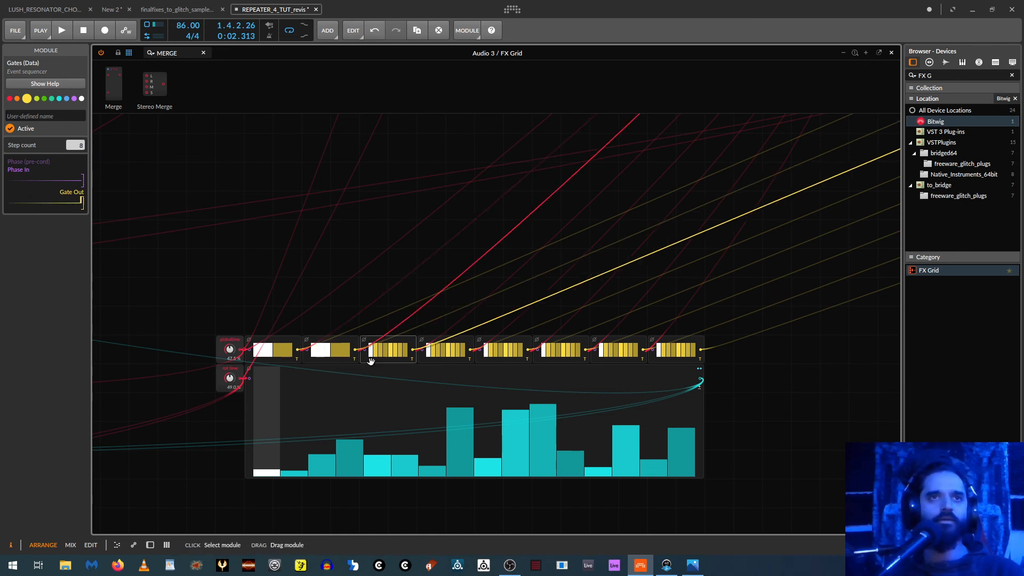
# Set the third Gates module to 4 steps and the fourth to 2 steps, switching off the fourth's second step
pyautogui.click(362, 361)
pyautogui.moveTo(76, 145); pyautogui.dragTo(76, 151)
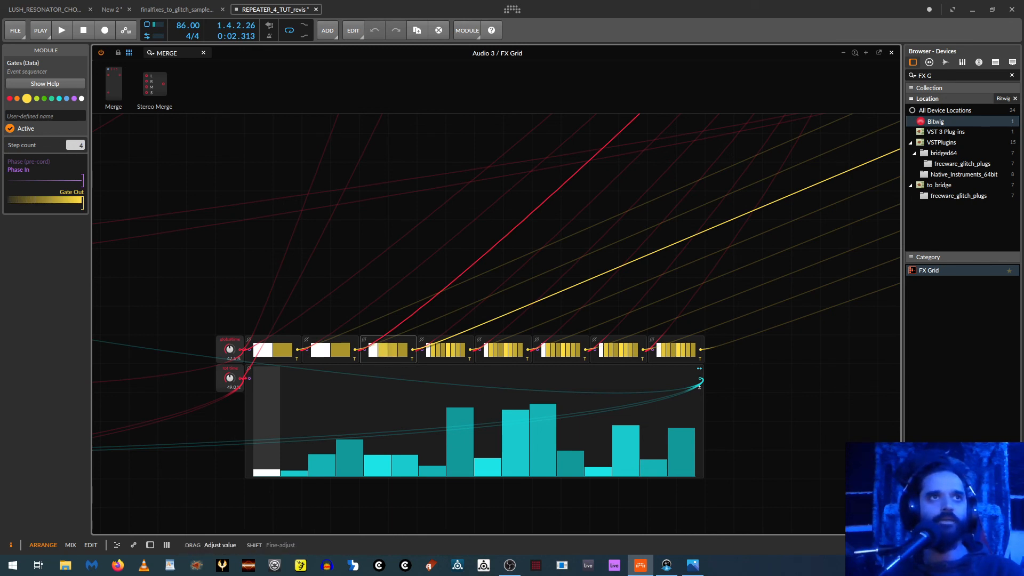
pyautogui.click(436, 351)
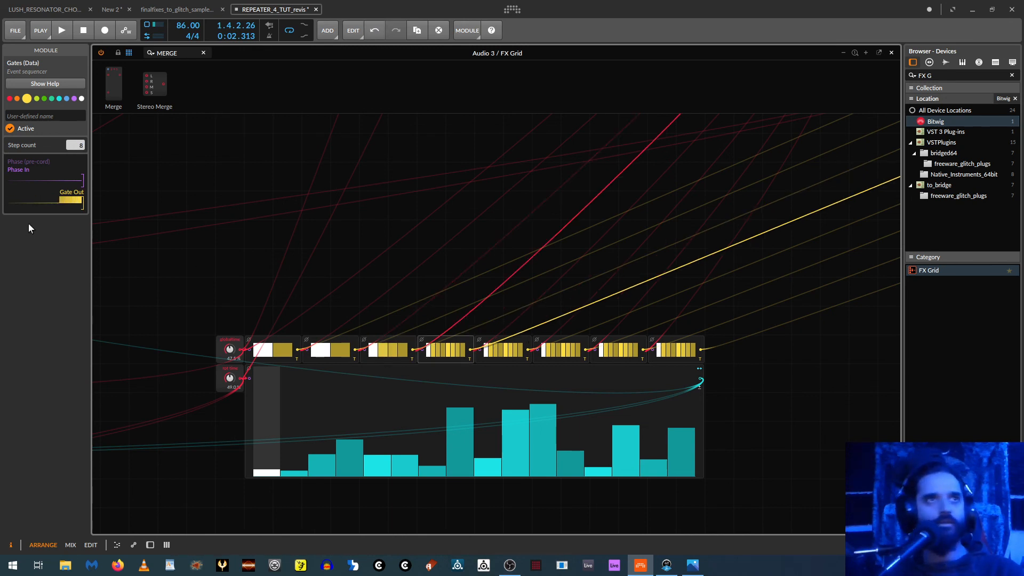
pyautogui.moveTo(85, 145); pyautogui.dragTo(85, 148)
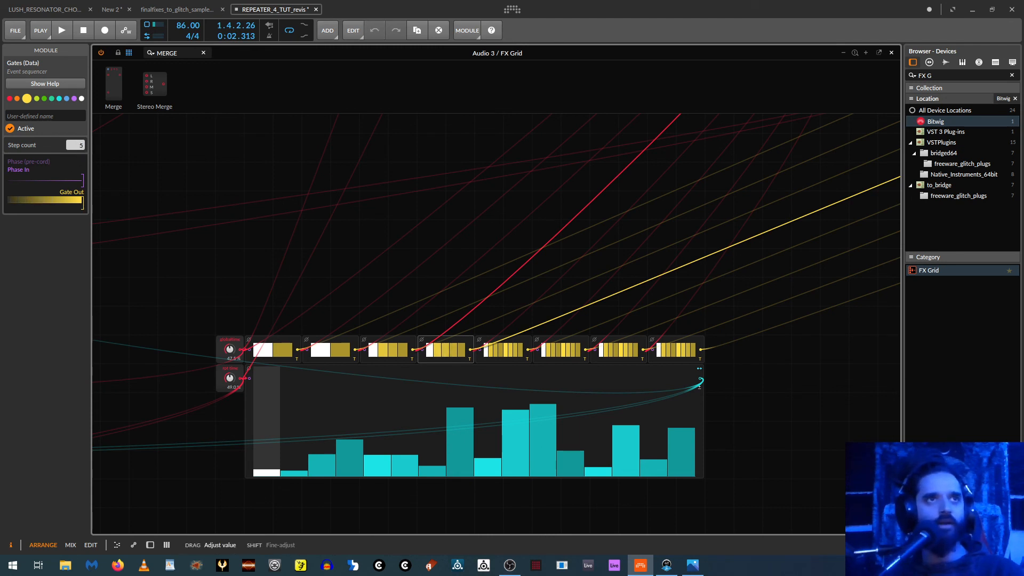
pyautogui.click(437, 350)
pyautogui.click(438, 350)
pyautogui.moveTo(455, 350); pyautogui.dragTo(463, 375)
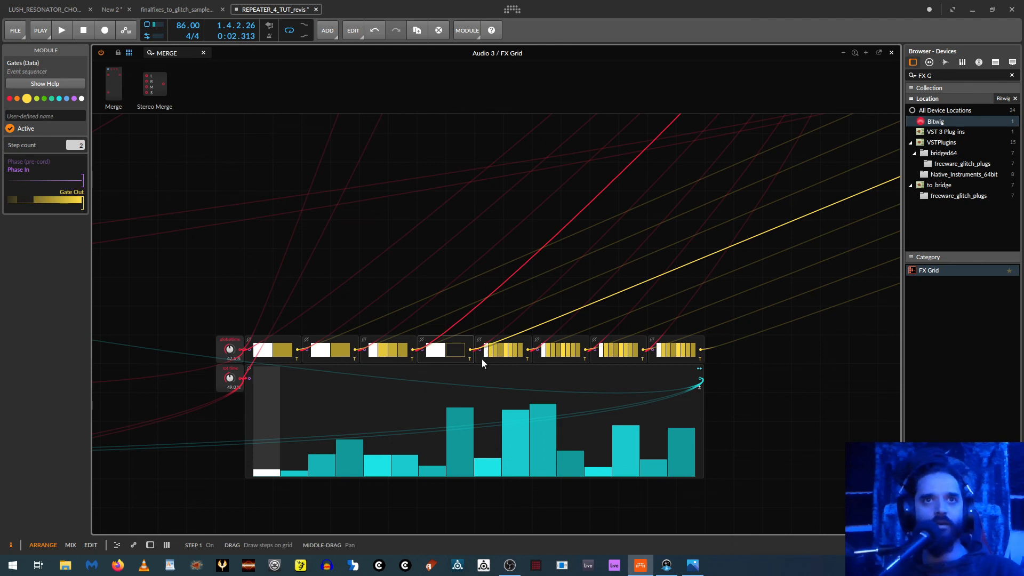
# Set the fifth Gates module's step count to 2 and switch off both of its steps
pyautogui.click(481, 361)
pyautogui.moveTo(73, 145); pyautogui.dragTo(73, 150)
pyautogui.moveTo(494, 351); pyautogui.dragTo(525, 380)
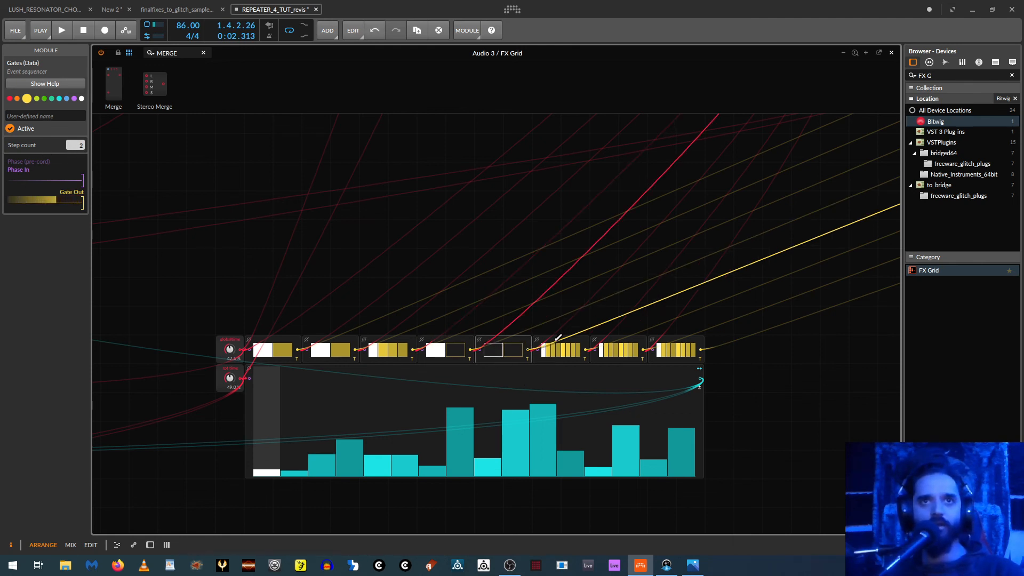
# Set the sixth Gates module's step count to 2 and the seventh's to 4
pyautogui.click(536, 354)
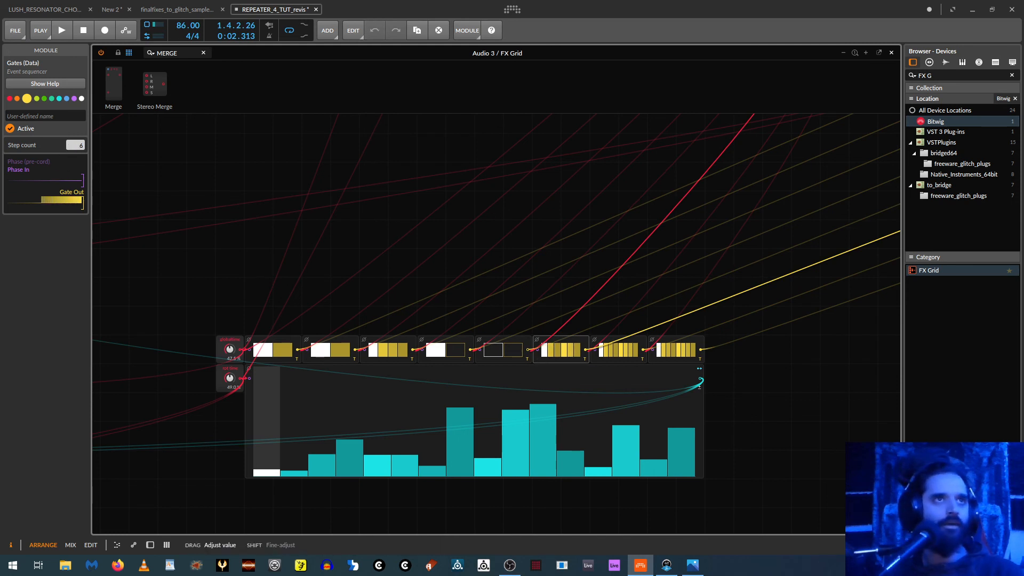
pyautogui.moveTo(74, 145); pyautogui.dragTo(75, 148)
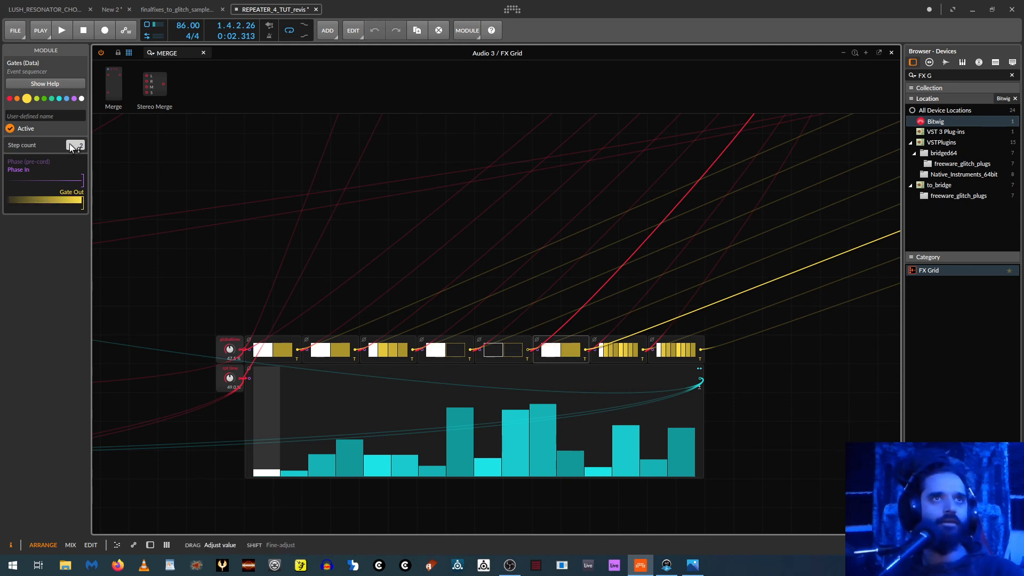
pyautogui.click(600, 357)
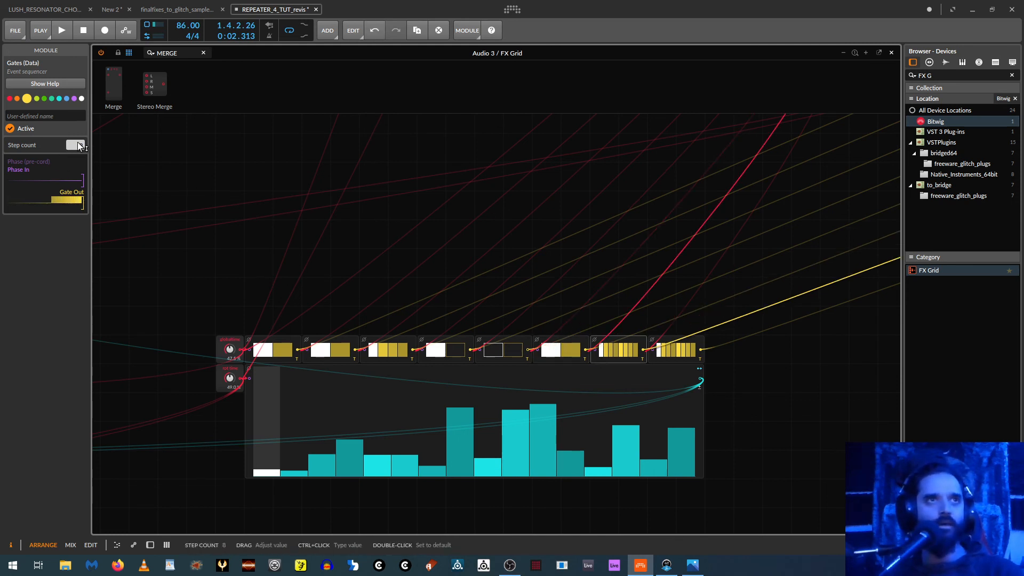
pyautogui.moveTo(79, 146); pyautogui.dragTo(79, 151)
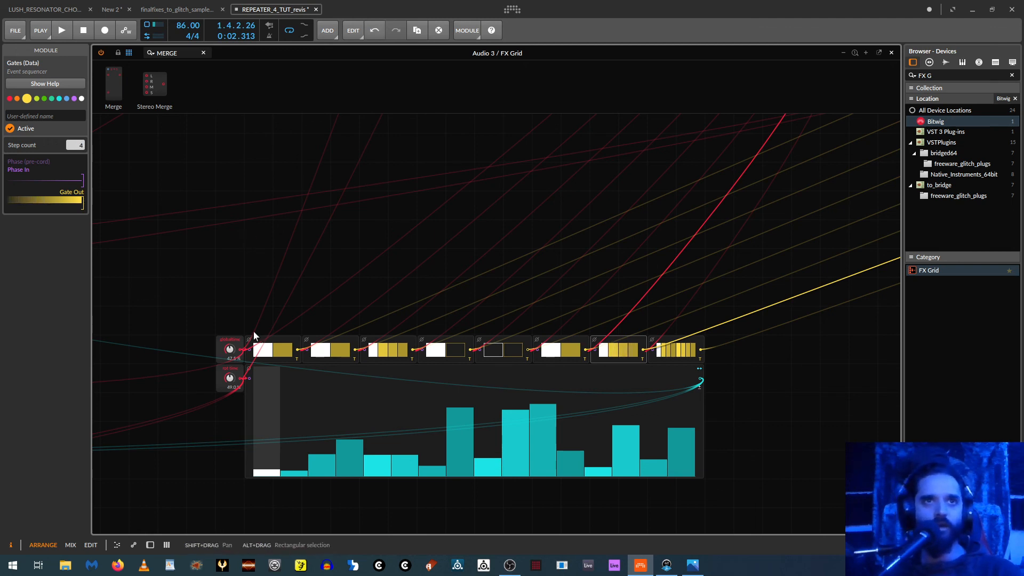
# Redraw the Steps levels while auditioning playback: lower steps 7 to 12, lift steps 9 and 10, and raise steps 3 to 6
pyautogui.moveTo(455, 433)
pyautogui.mouseDown()
pyautogui.moveTo(426, 445)
pyautogui.moveTo(571, 451)
pyautogui.mouseUp()
pyautogui.press('space')
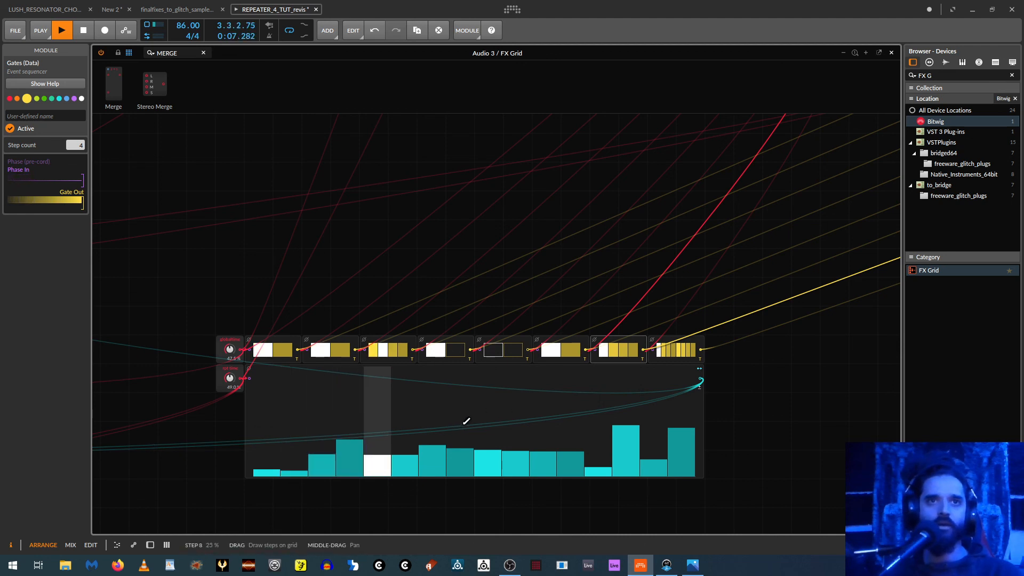
pyautogui.moveTo(472, 422); pyautogui.dragTo(506, 414)
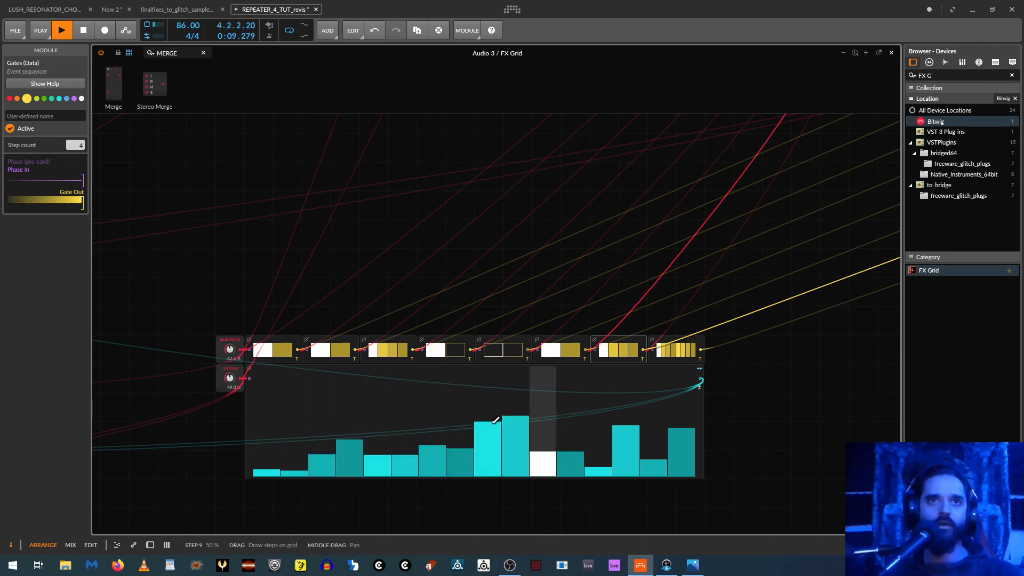
pyautogui.moveTo(333, 414); pyautogui.dragTo(418, 395)
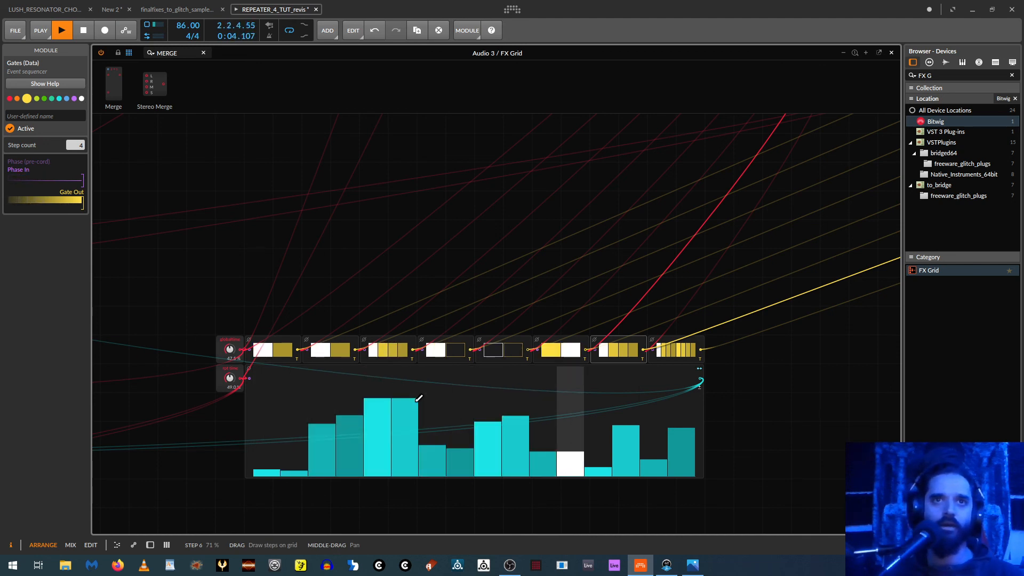
pyautogui.press('space')
# Set the Lag module beside the two-input Merge to 0.02 ms and switch that Merge's interpolation to Nearest
pyautogui.moveTo(255, 285); pyautogui.dragTo(642, 319)
pyautogui.moveTo(254, 354); pyautogui.dragTo(398, 419)
pyautogui.scroll(1, 500, 345)
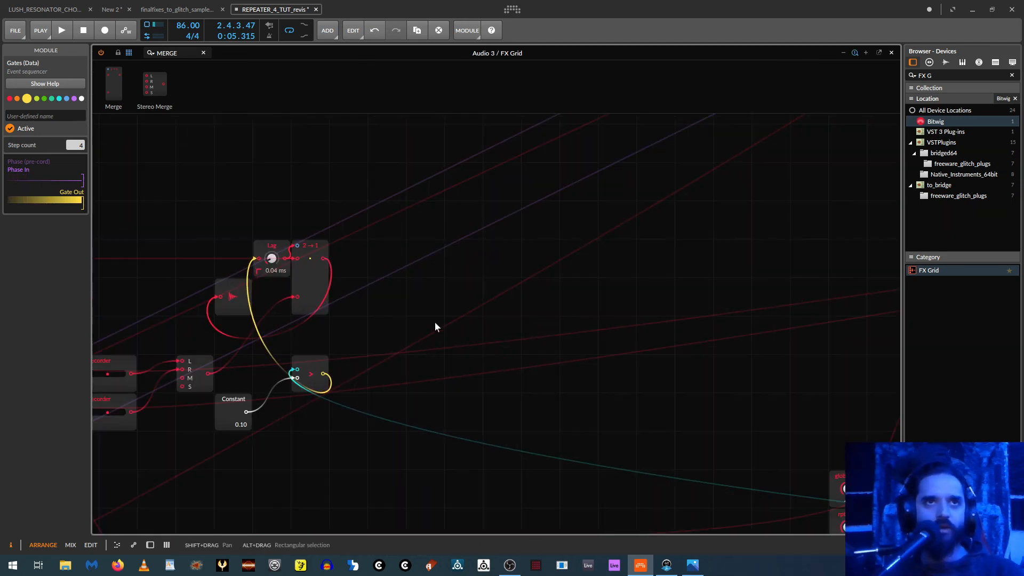
pyautogui.moveTo(411, 303); pyautogui.dragTo(467, 365)
pyautogui.click(347, 325)
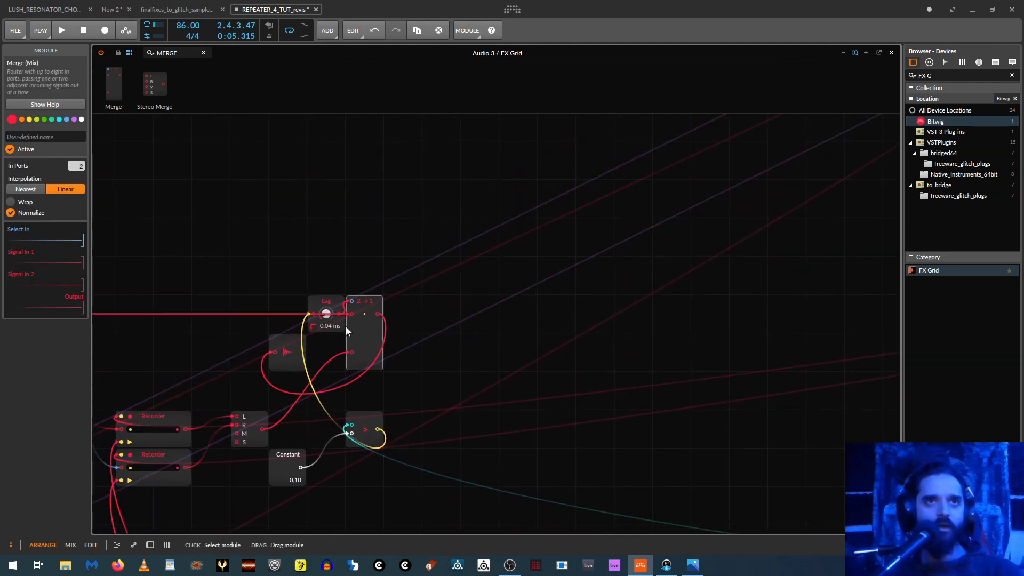
pyautogui.moveTo(326, 312); pyautogui.dragTo(325, 318)
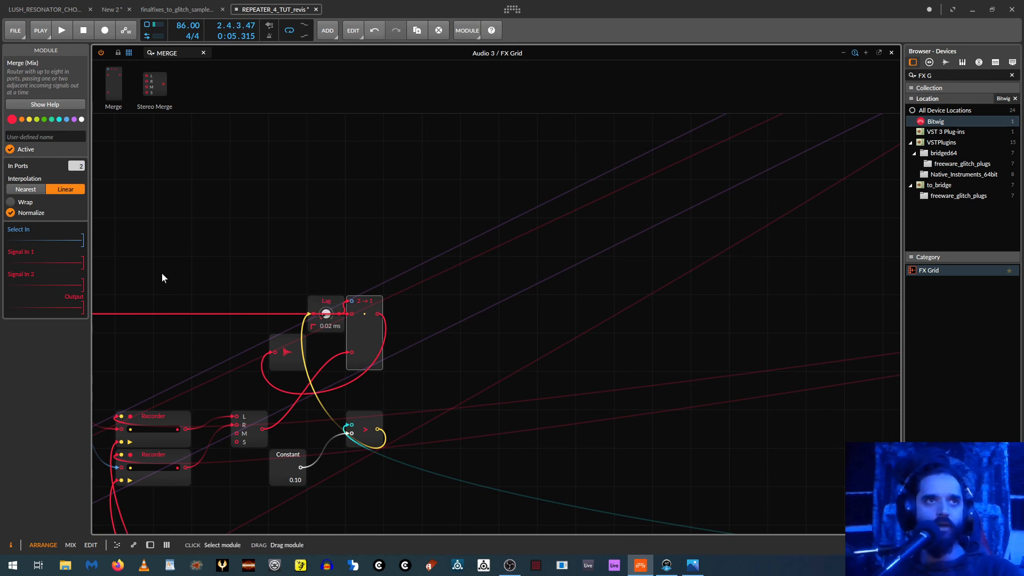
pyautogui.click(23, 188)
# Return to the Gates row and play the project briefly to audition the switching
pyautogui.moveTo(659, 382); pyautogui.dragTo(10, 256)
pyautogui.moveTo(520, 337); pyautogui.dragTo(484, 237)
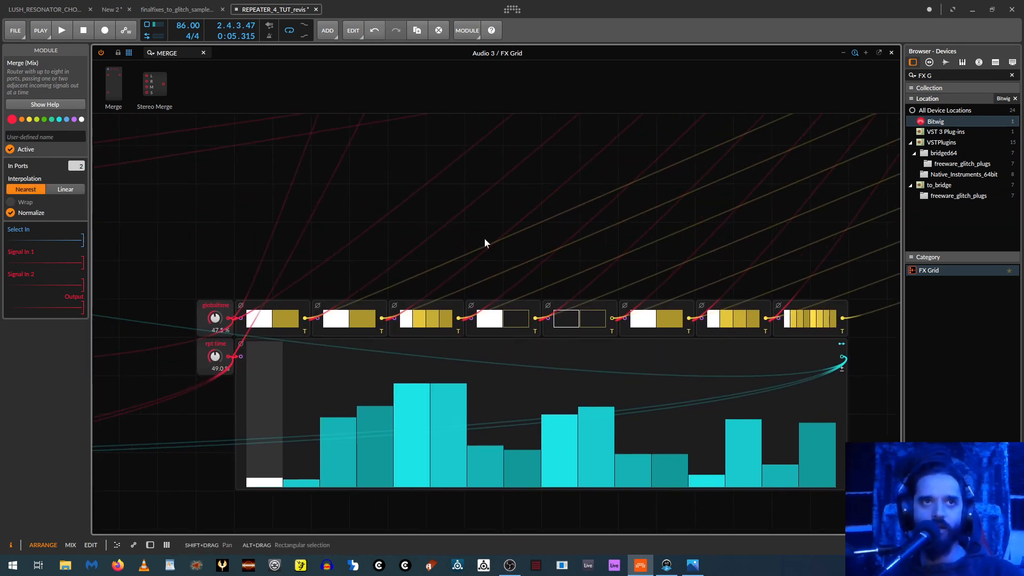
pyautogui.press('space')
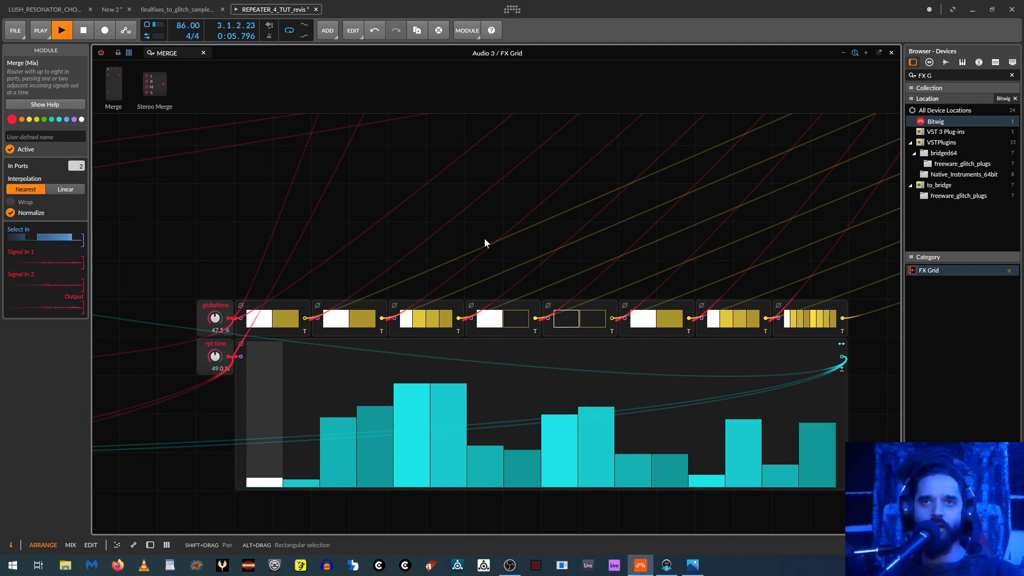
pyautogui.press('space')
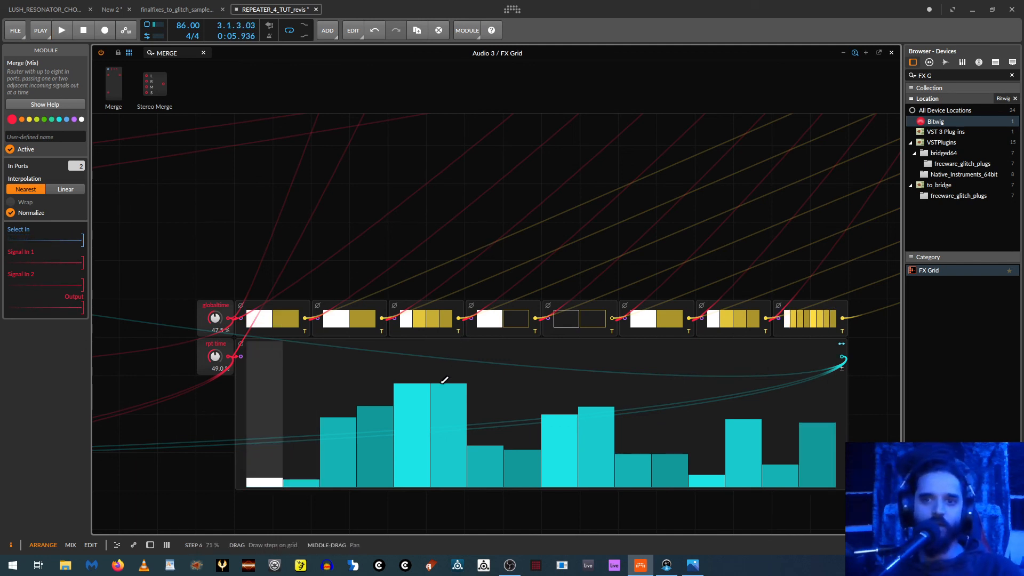
pyautogui.moveTo(408, 329); pyautogui.dragTo(781, 427)
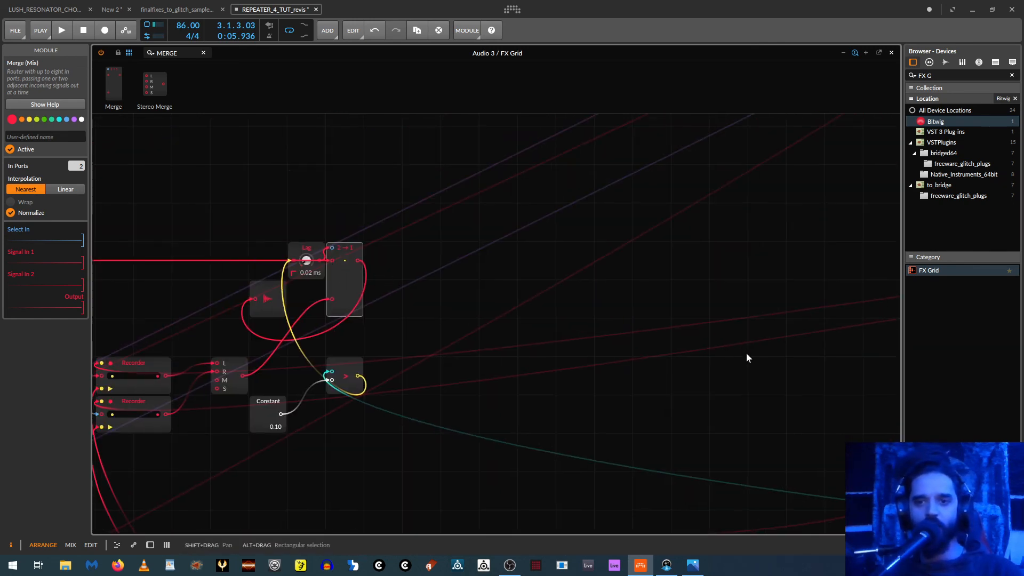
pyautogui.moveTo(864, 393); pyautogui.dragTo(493, 326)
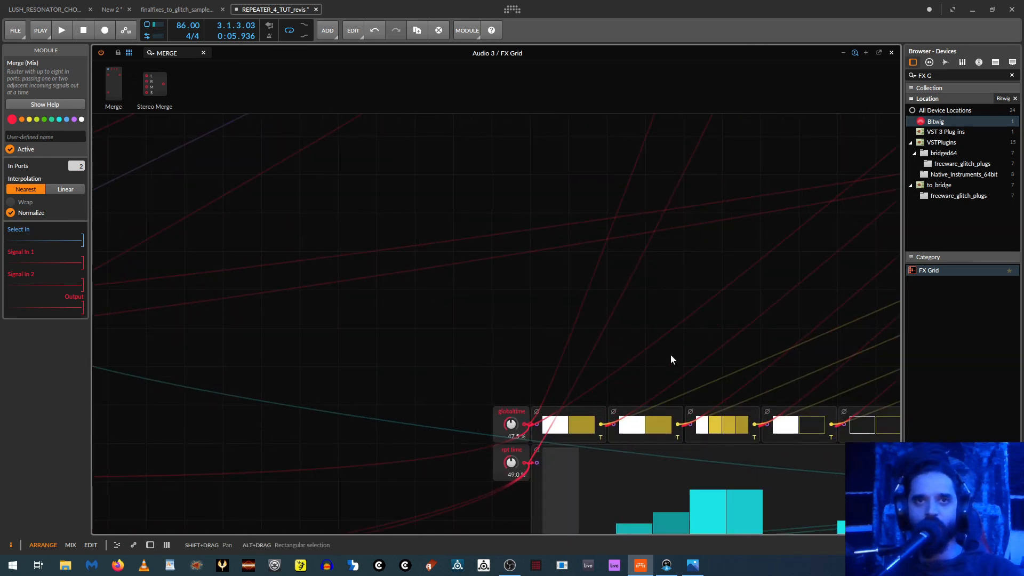
pyautogui.moveTo(670, 359); pyautogui.dragTo(382, 231)
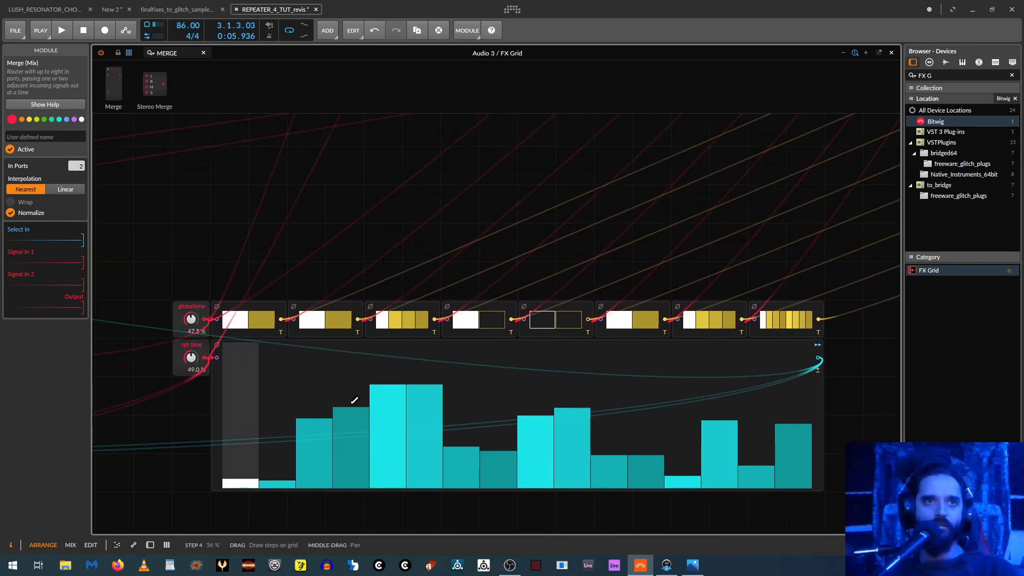
# Redraw the Steps pattern during playback with low levels on steps 2 to 5, varied higher levels on steps 6 to 12, and low levels from step 13
pyautogui.moveTo(260, 480)
pyautogui.mouseDown()
pyautogui.moveTo(577, 428)
pyautogui.moveTo(573, 398)
pyautogui.mouseUp()
pyautogui.press('space')
pyautogui.moveTo(441, 411)
pyautogui.mouseDown()
pyautogui.moveTo(469, 381)
pyautogui.moveTo(513, 448)
pyautogui.mouseUp()
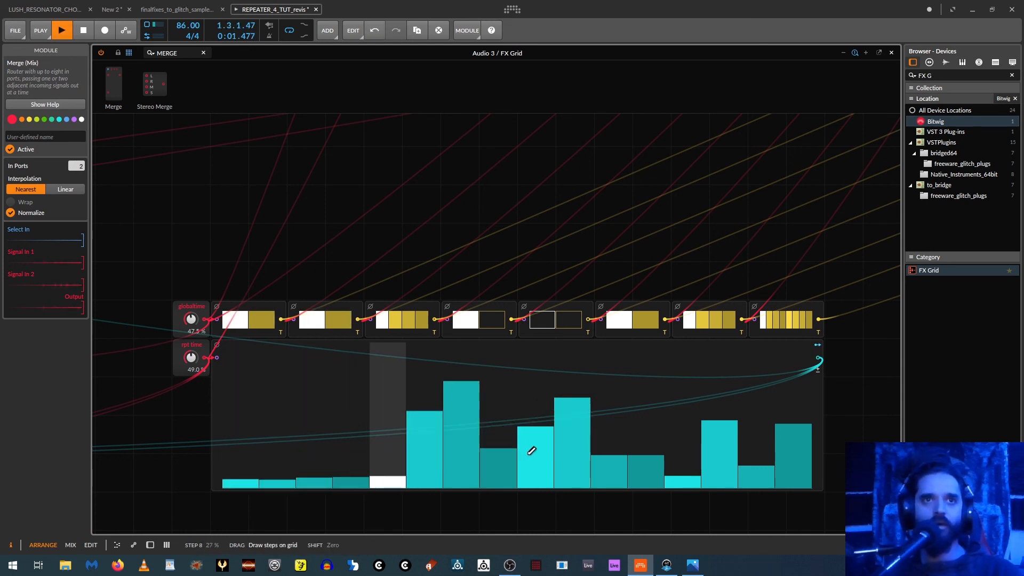
pyautogui.moveTo(612, 426)
pyautogui.mouseDown()
pyautogui.moveTo(645, 385)
pyautogui.moveTo(673, 440)
pyautogui.moveTo(773, 456)
pyautogui.mouseUp()
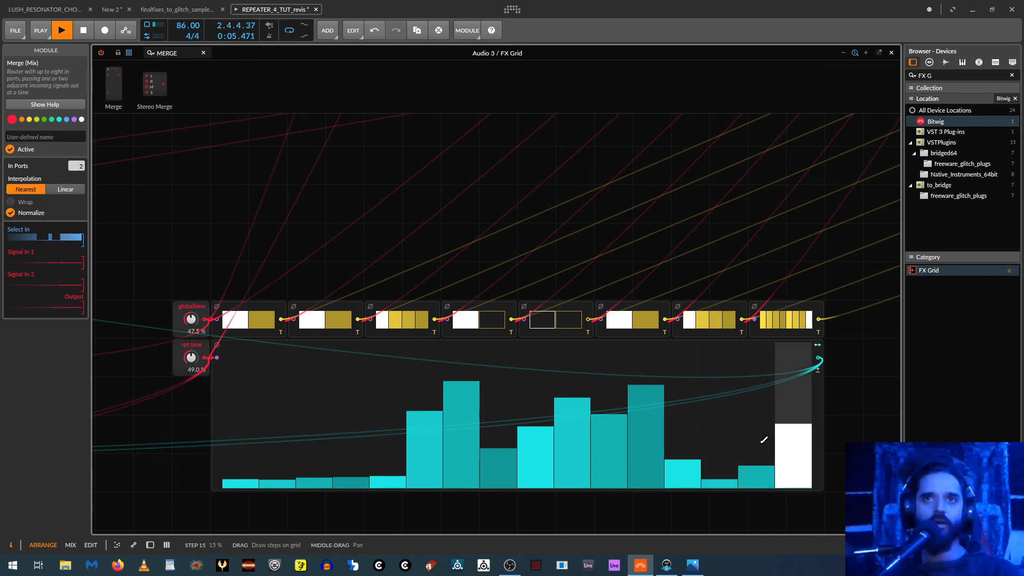
# Raise steps 4 and 14 in the Steps sequencer, drop step 7 to 9%, step 10 near zero and step 12 to 0%
pyautogui.click(350, 371)
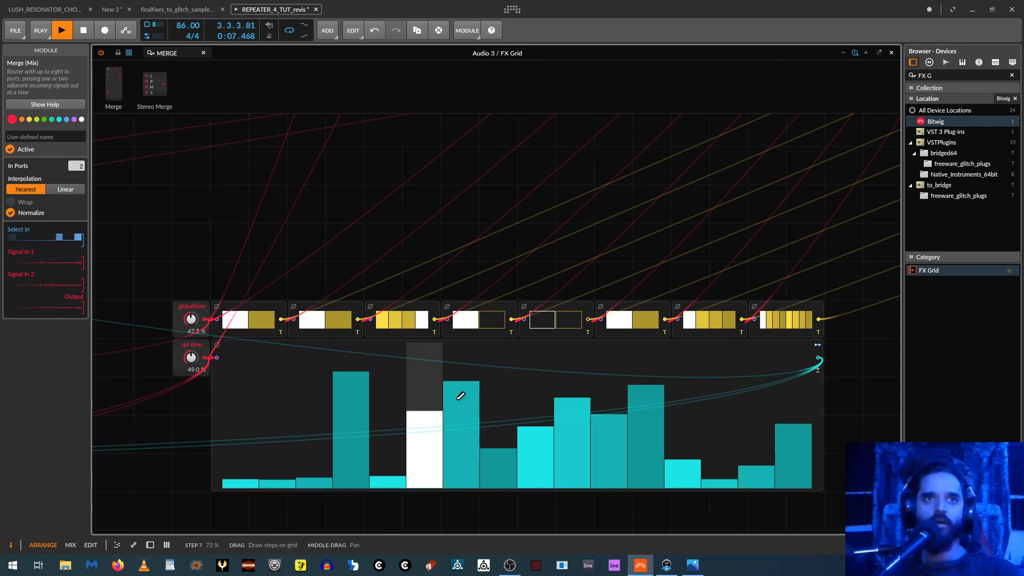
pyautogui.moveTo(459, 393); pyautogui.dragTo(463, 475)
pyautogui.moveTo(575, 414); pyautogui.dragTo(571, 485)
pyautogui.moveTo(640, 453); pyautogui.dragTo(646, 488)
pyautogui.click(731, 407)
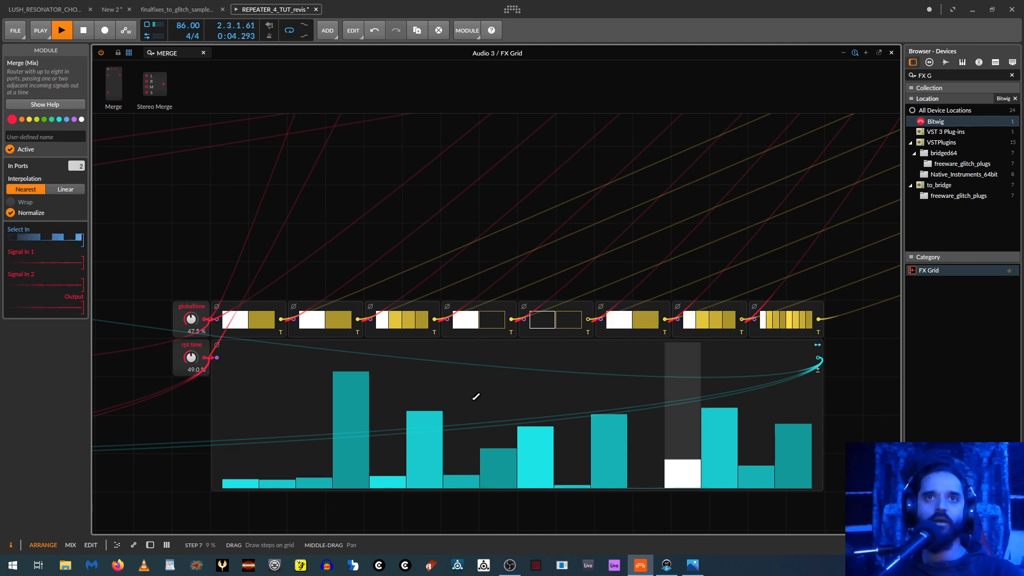
# Switch on both steps of the fifth Gates module and the second step of the fourth
pyautogui.click(542, 319)
pyautogui.click(569, 316)
pyautogui.click(498, 319)
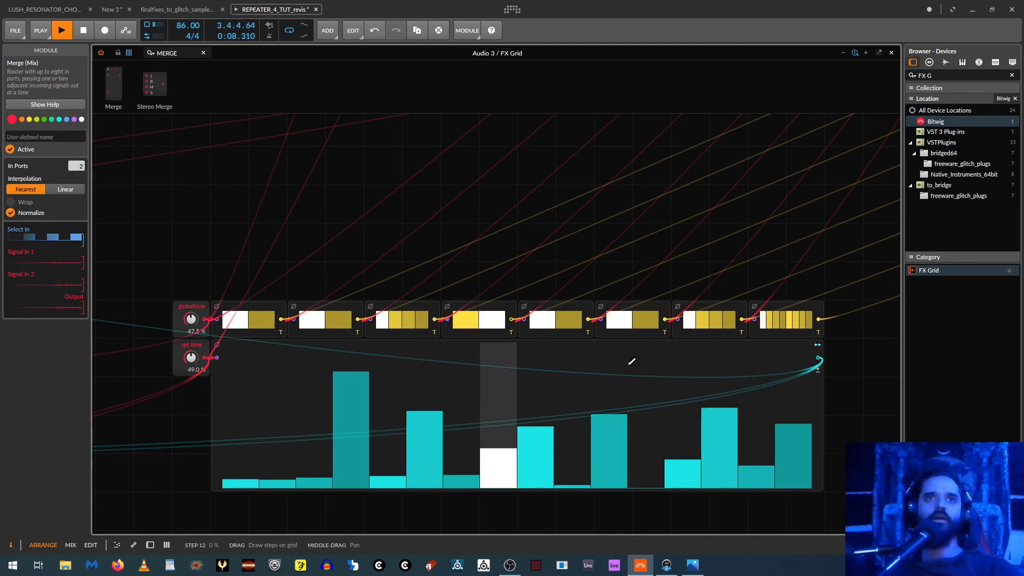
# Lower step 9 and set step 14 to about 13% in the Steps sequencer, listen to the pattern, and stop playback
pyautogui.click(535, 462)
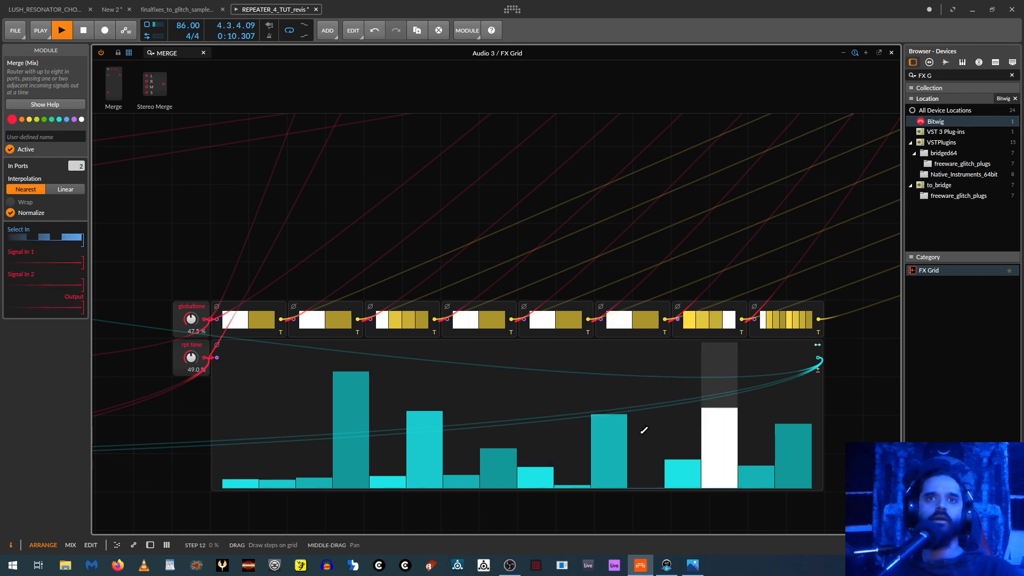
pyautogui.click(725, 468)
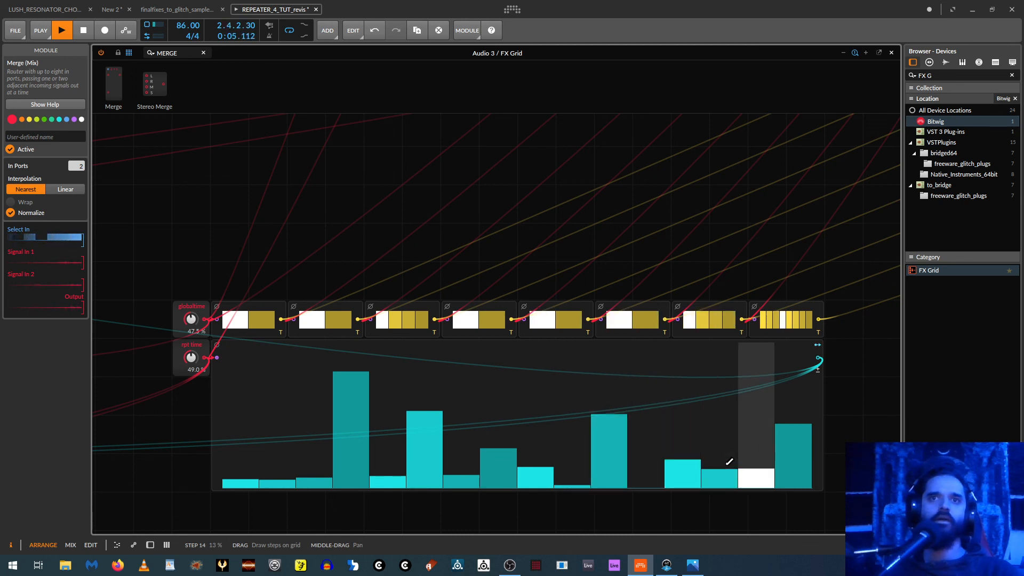
pyautogui.press('space')
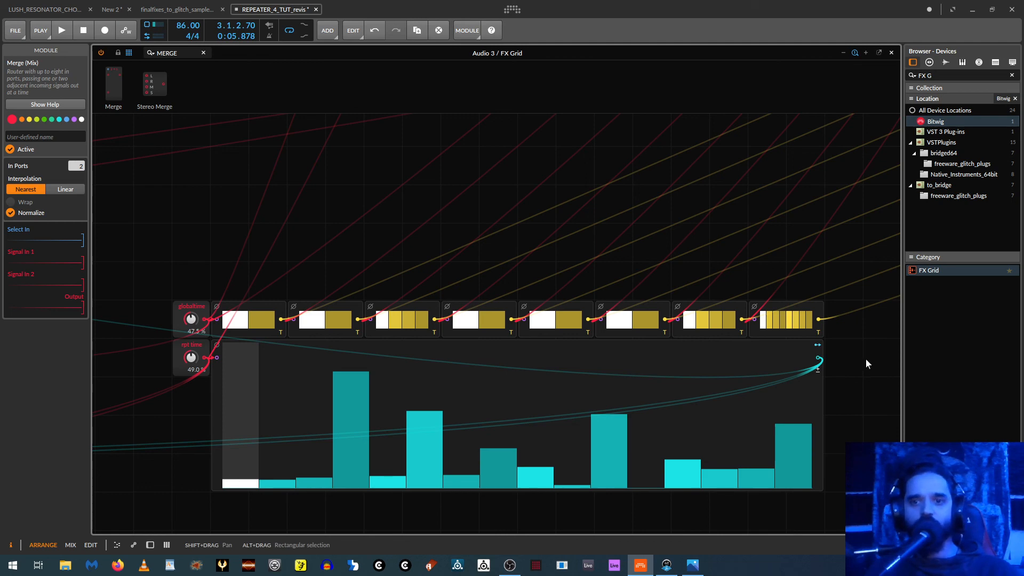
pyautogui.scroll(-5, 865, 357)
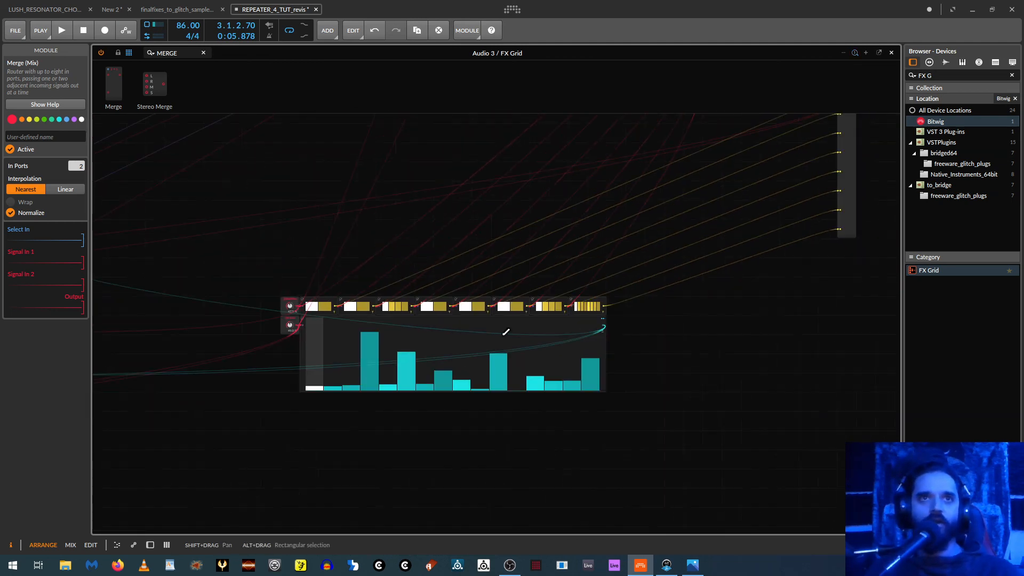
pyautogui.moveTo(312, 274); pyautogui.dragTo(710, 386)
pyautogui.moveTo(601, 384); pyautogui.dragTo(606, 320)
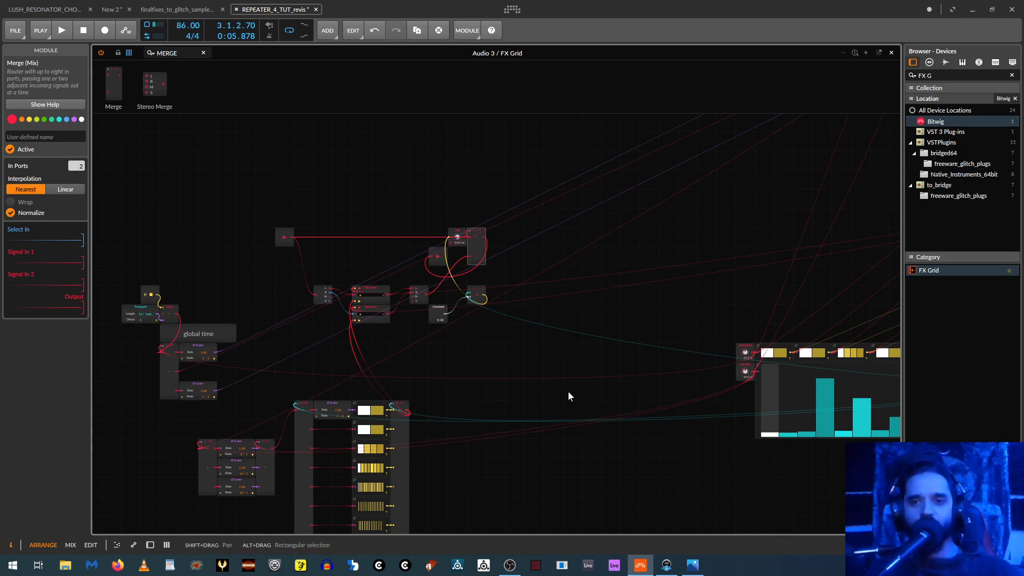
pyautogui.scroll(4, 466, 354)
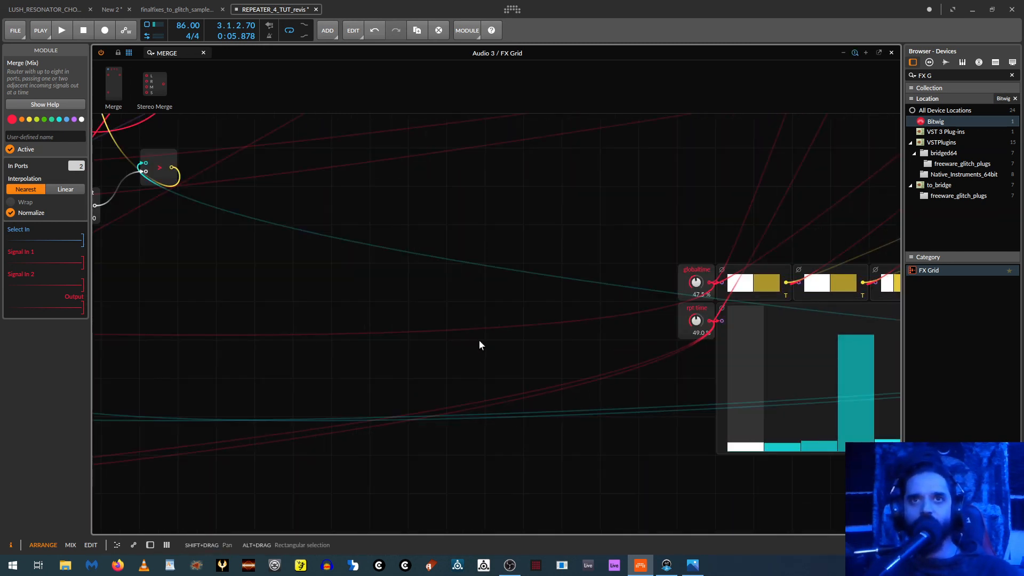
pyautogui.scroll(-4, 519, 336)
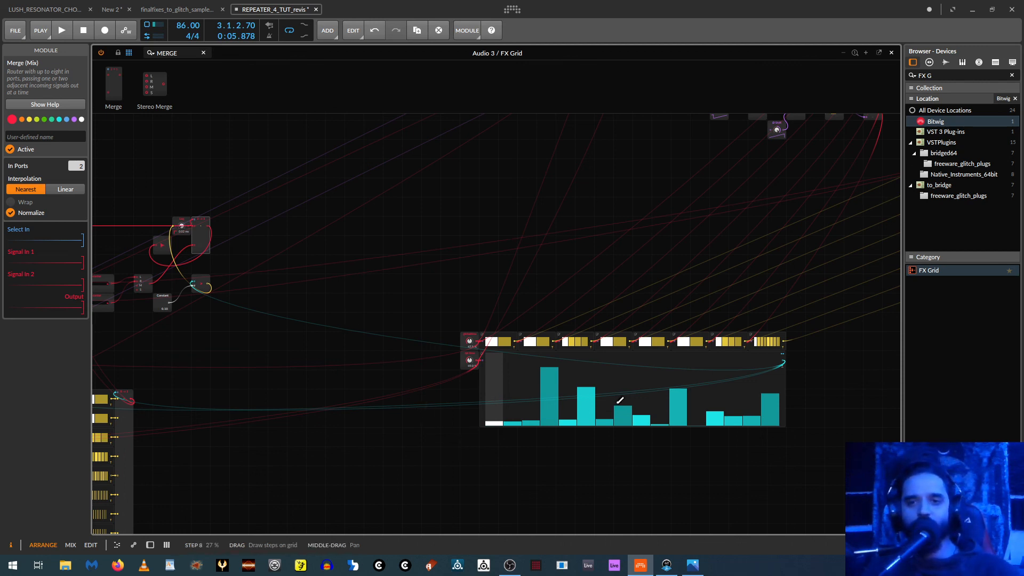
pyautogui.scroll(1, 361, 454)
pyautogui.moveTo(431, 462); pyautogui.dragTo(236, 424)
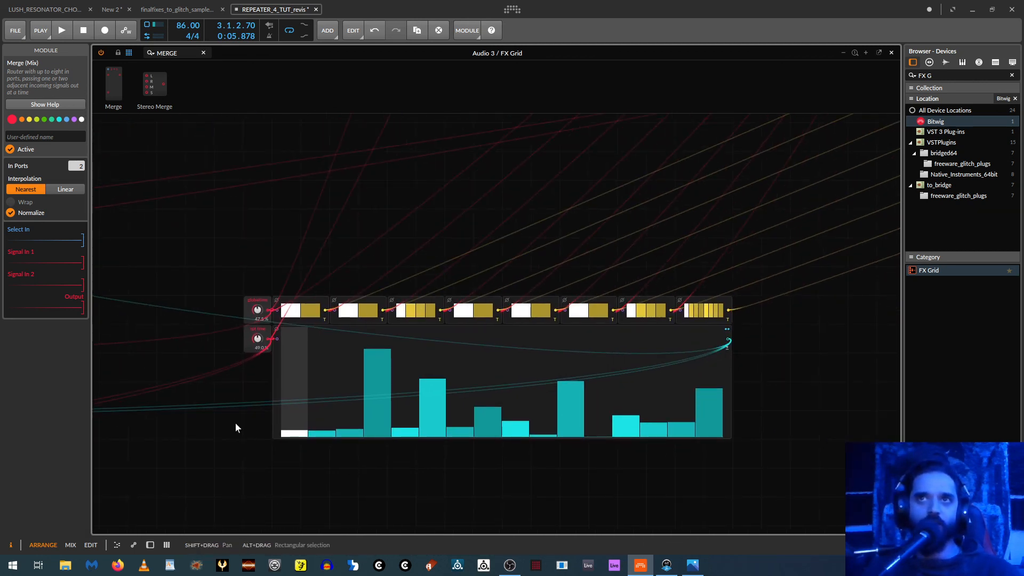